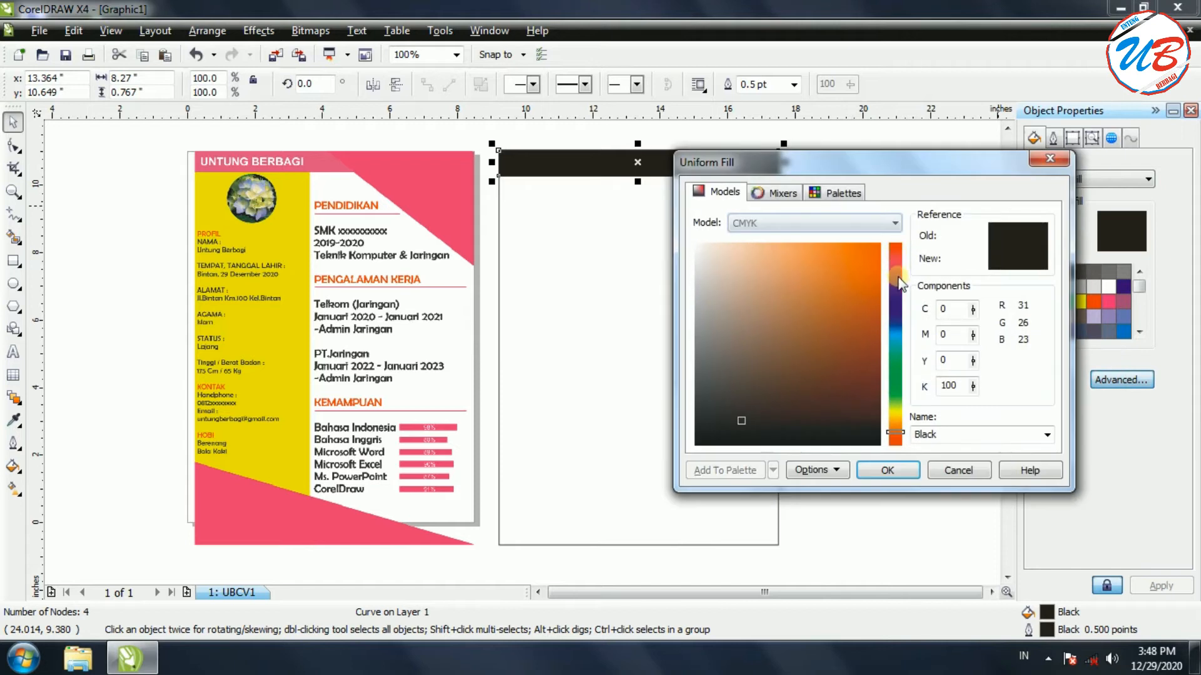
# Fill the second page's top bar with pink C16 M70 Y0 K0
pyautogui.moveTo(899, 436); pyautogui.dragTo(896, 272)
pyautogui.click(784, 273)
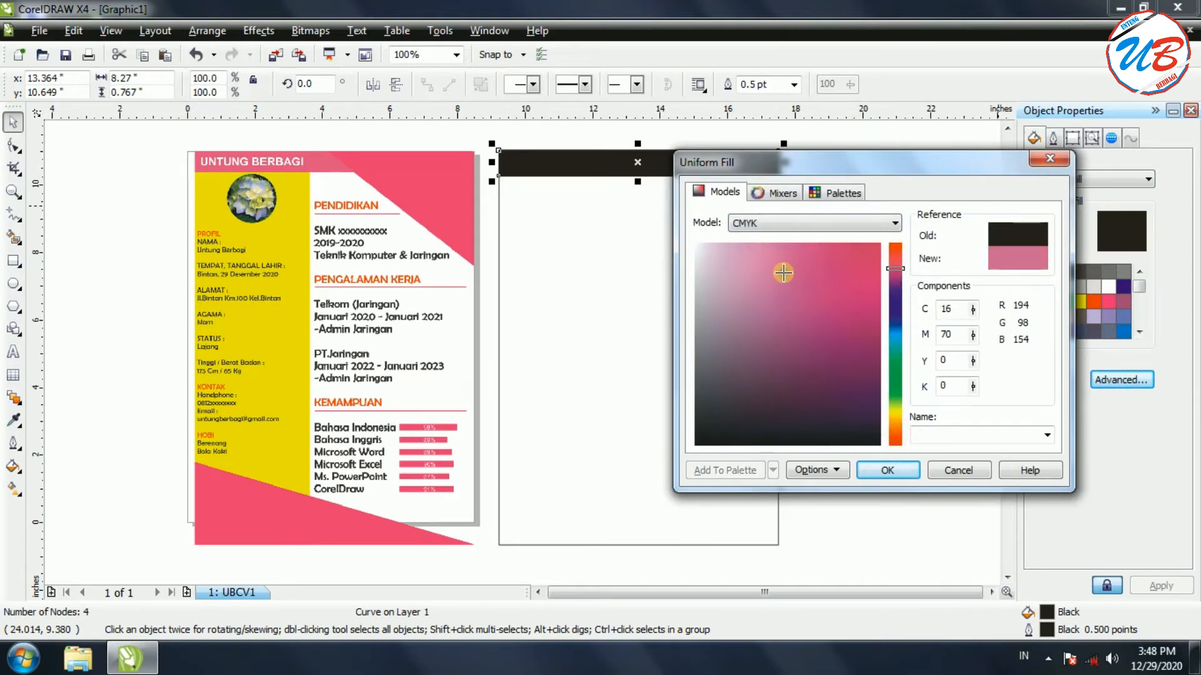
pyautogui.click(887, 471)
# Drag the stray unfilled rectangle off the pink bar and delete it
pyautogui.moveTo(694, 164); pyautogui.dragTo(882, 250)
pyautogui.rightClick(876, 257)
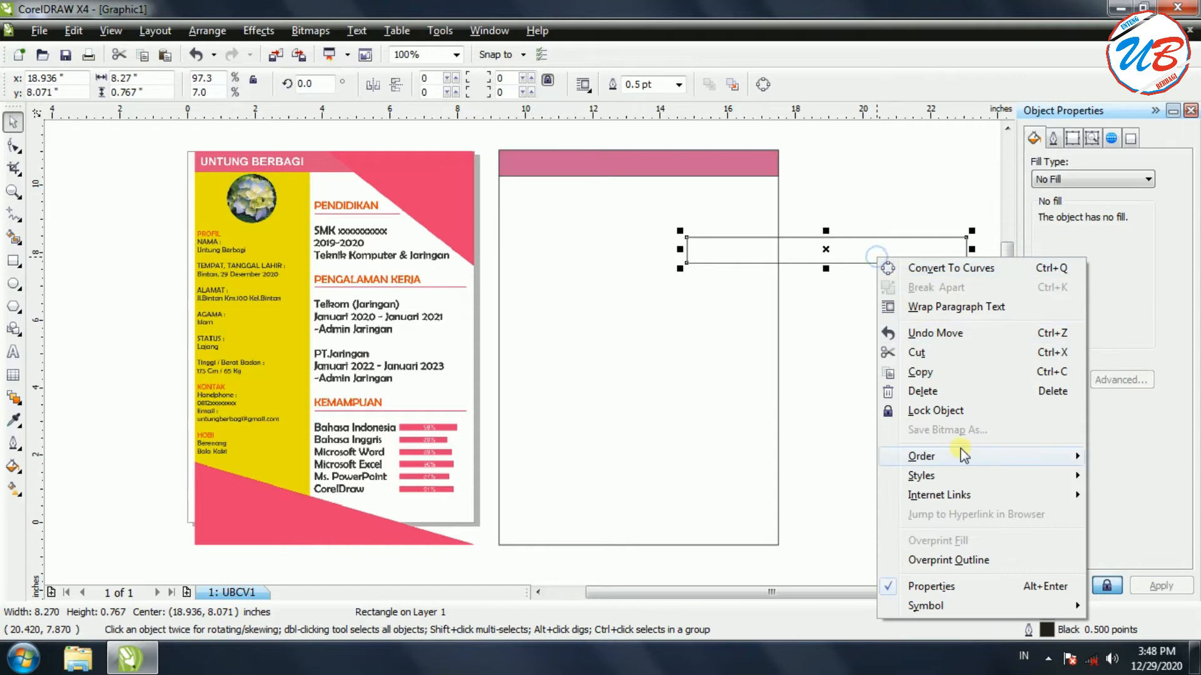
pyautogui.click(923, 391)
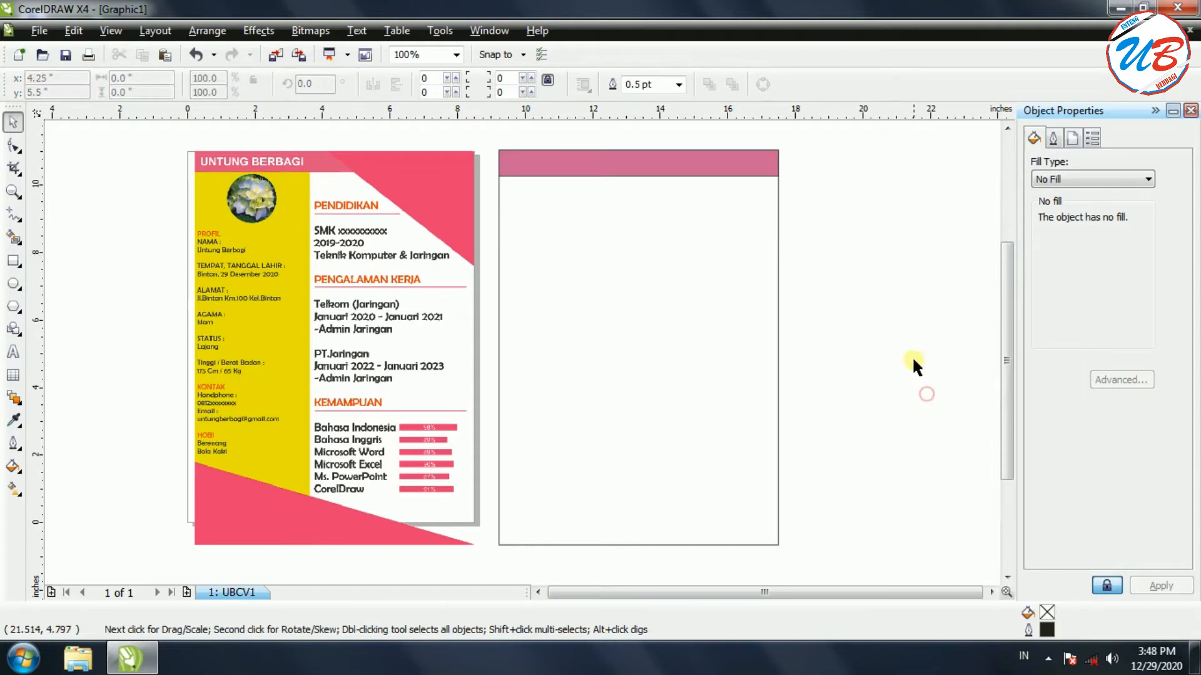
pyautogui.scroll(2, 997, 397)
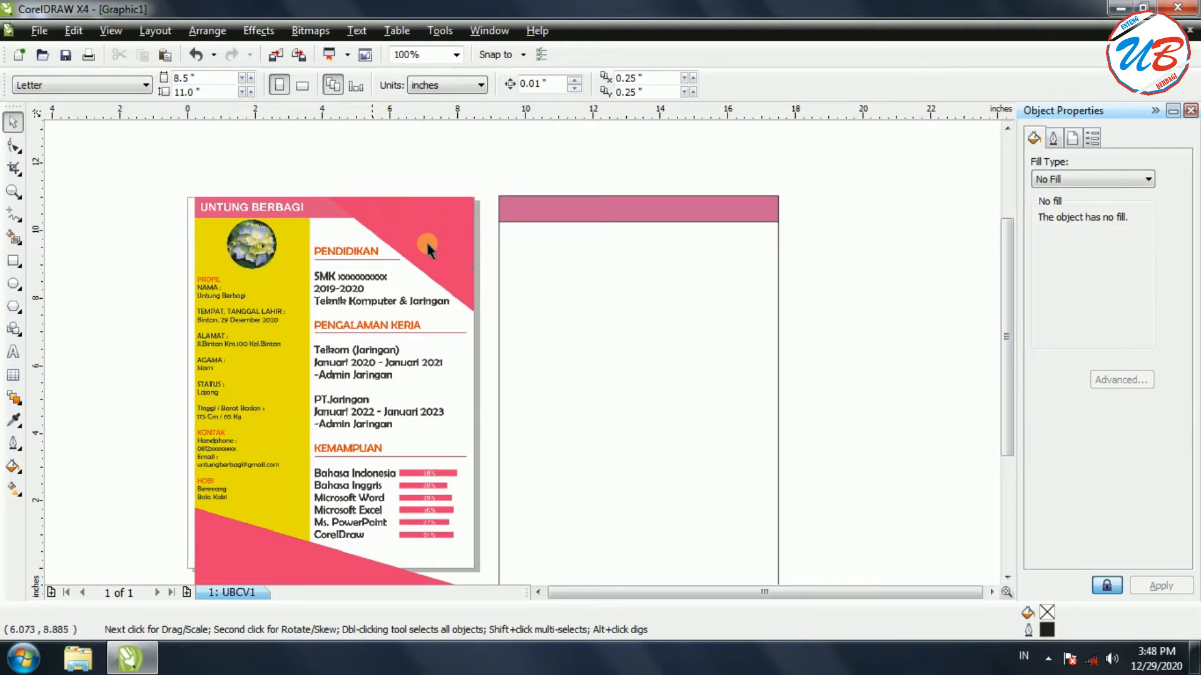
# Draw a tall rectangle, rotate it to 51.5° and move it over the page's top corner
pyautogui.click(14, 263)
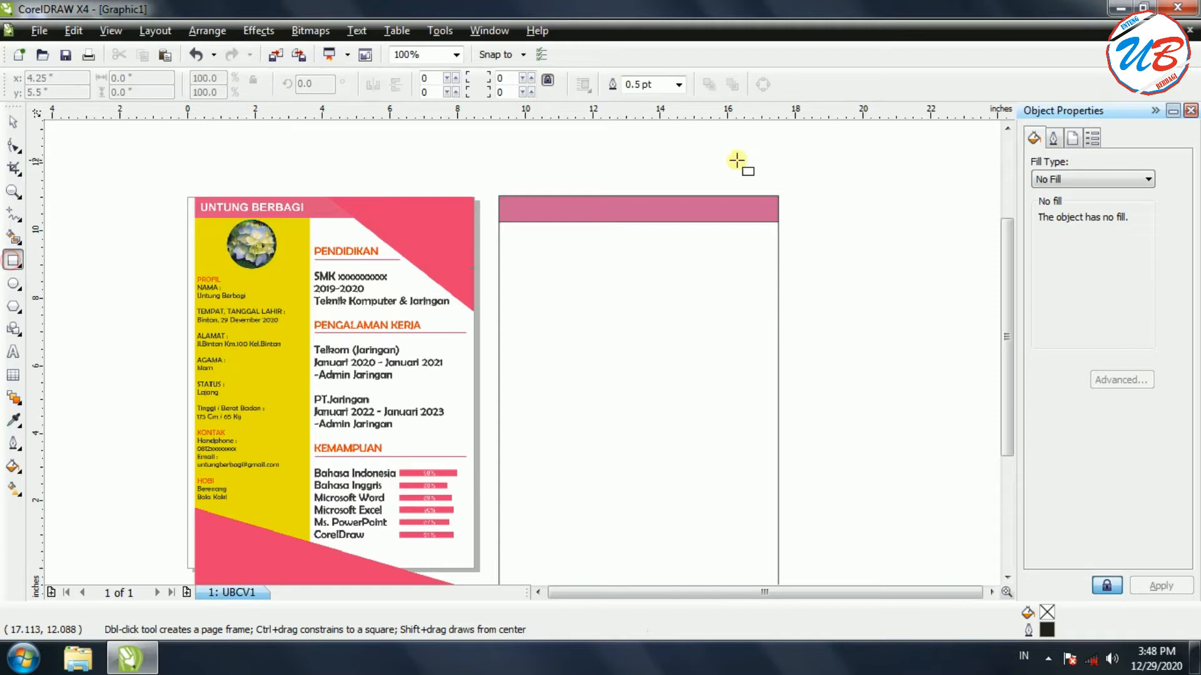
pyautogui.moveTo(855, 194)
pyautogui.mouseDown()
pyautogui.moveTo(850, 415)
pyautogui.moveTo(919, 511)
pyautogui.moveTo(949, 510)
pyautogui.mouseUp()
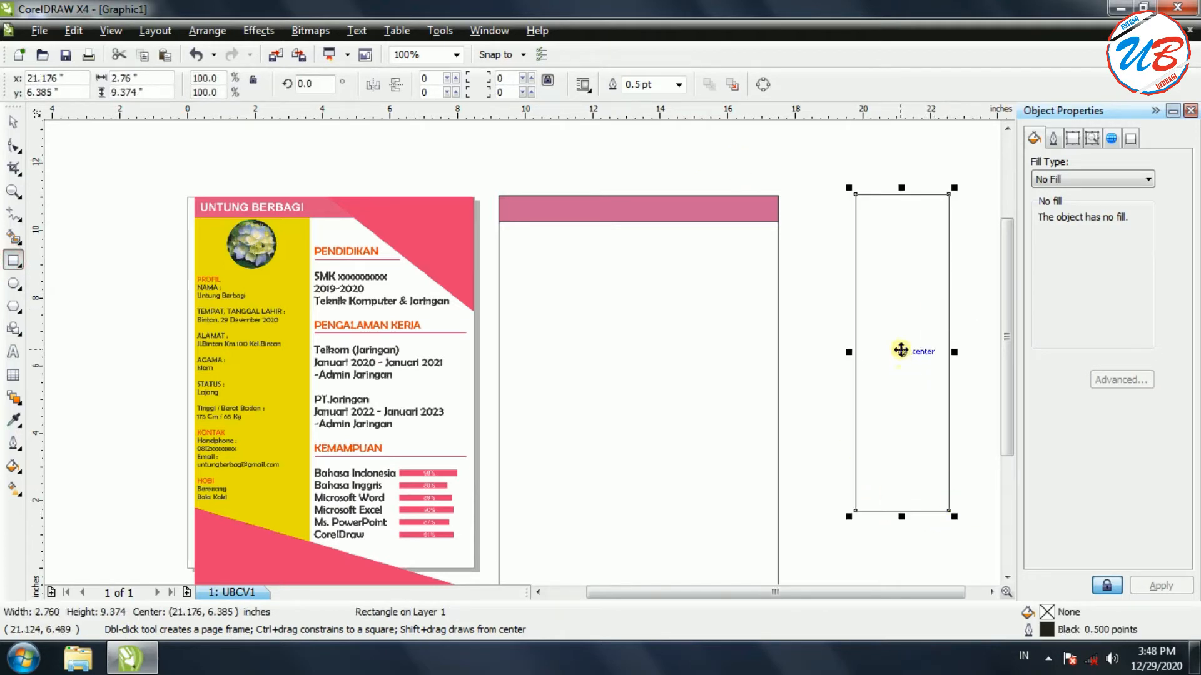
pyautogui.moveTo(847, 351); pyautogui.dragTo(832, 352)
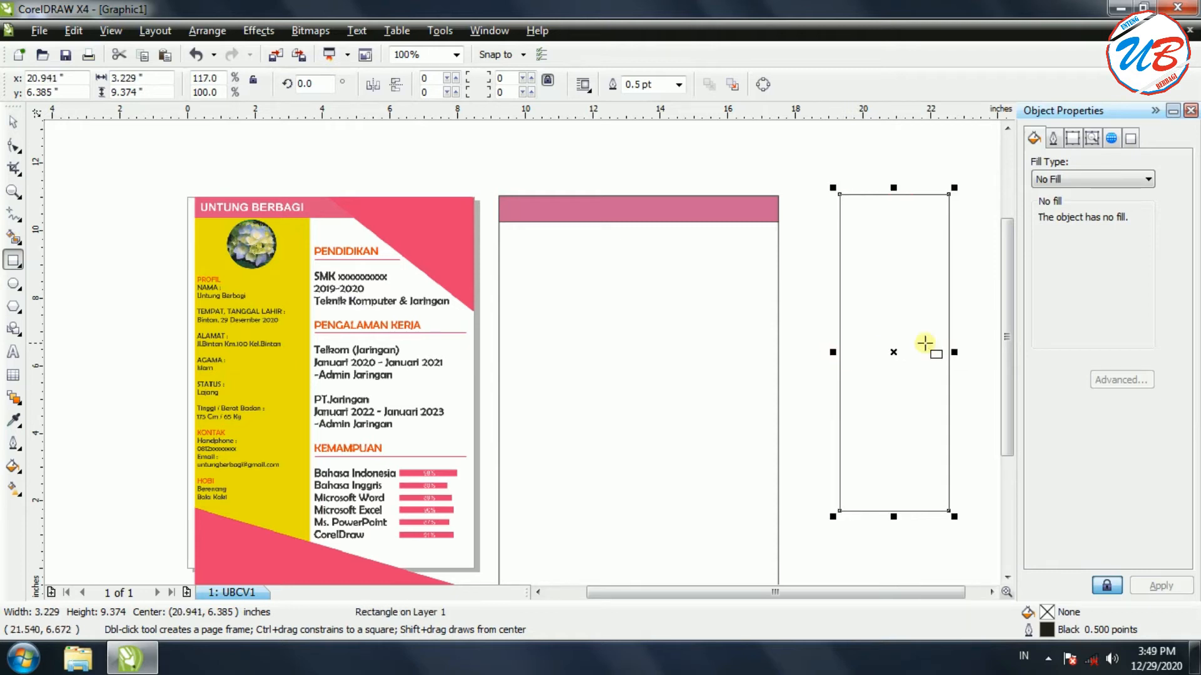
pyautogui.click(894, 353)
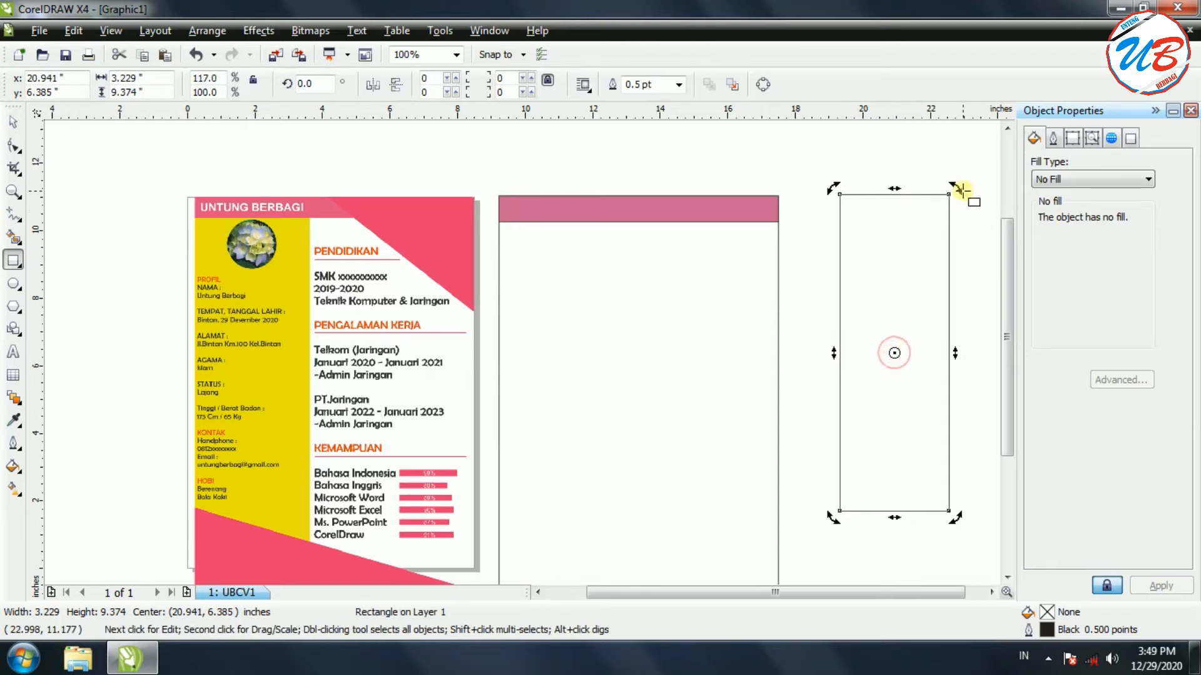
pyautogui.moveTo(956, 190); pyautogui.dragTo(853, 281)
pyautogui.click(894, 353)
pyautogui.moveTo(895, 354); pyautogui.dragTo(743, 241)
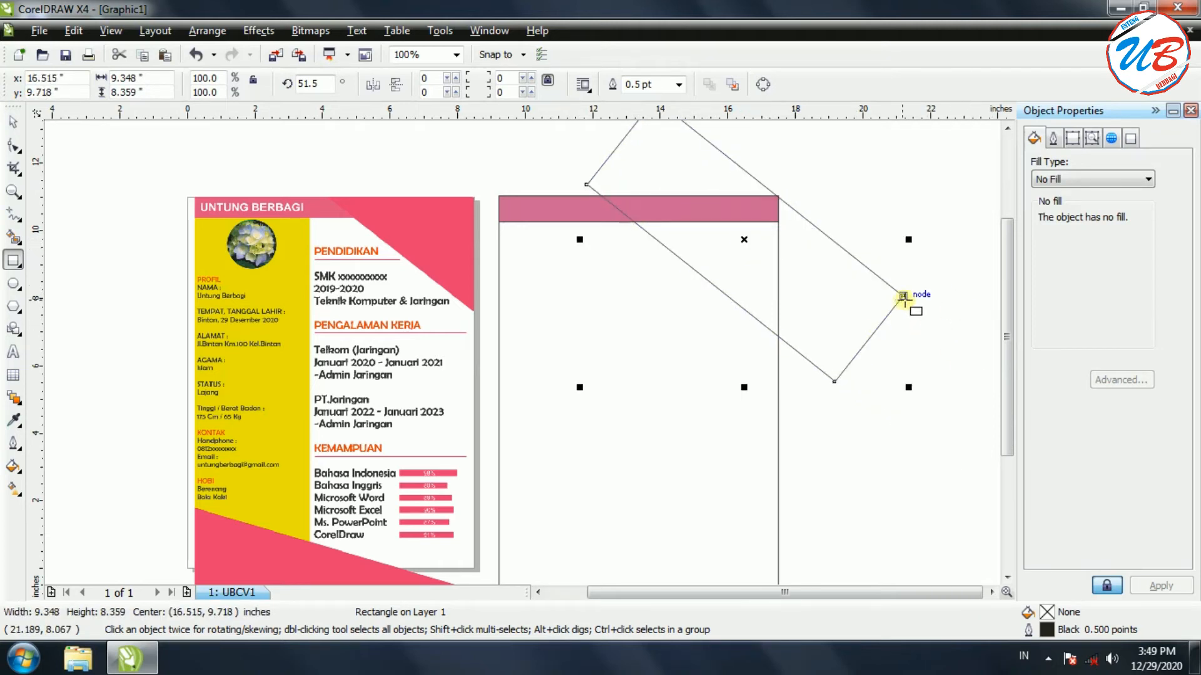
# Fine-tune the tilted rectangle's position over the page's top-right corner
pyautogui.scroll(1, 902, 298)
pyautogui.moveTo(779, 597); pyautogui.dragTo(756, 594)
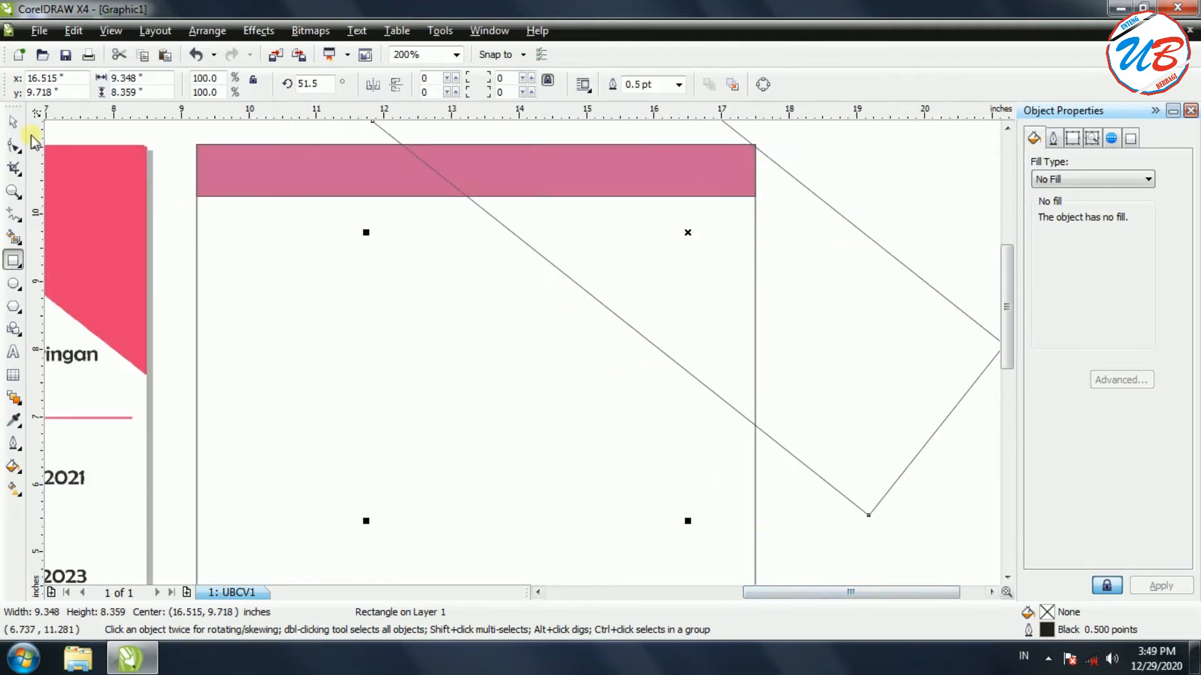
pyautogui.click(13, 122)
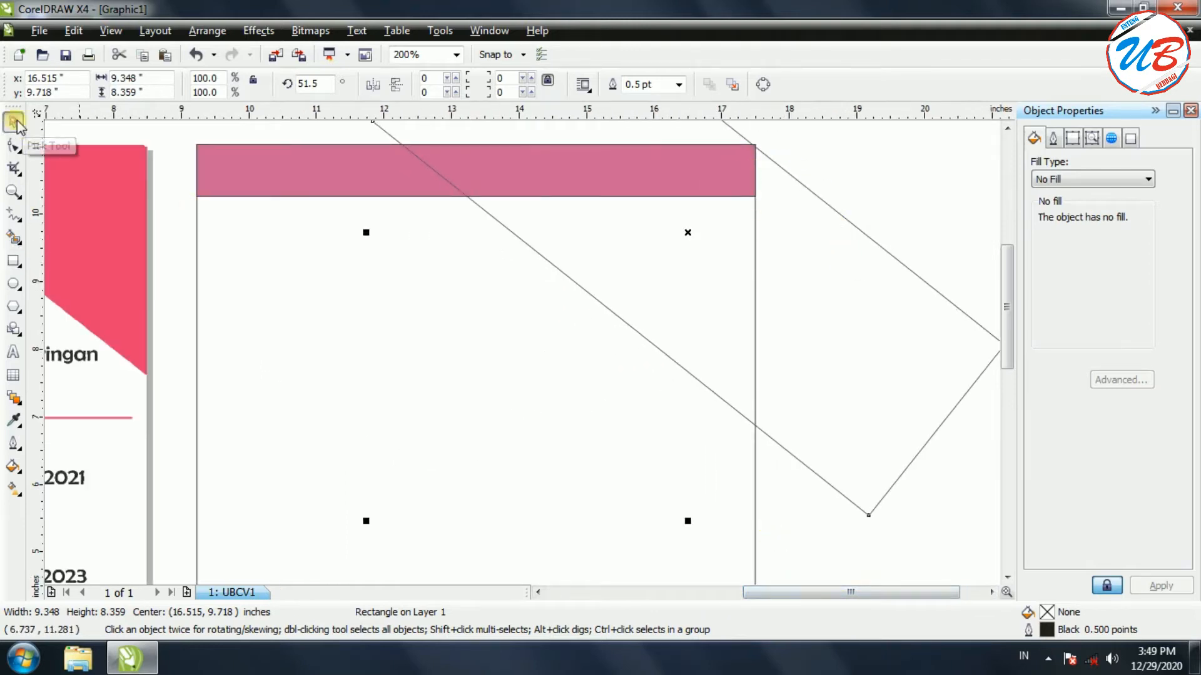
pyautogui.click(778, 168)
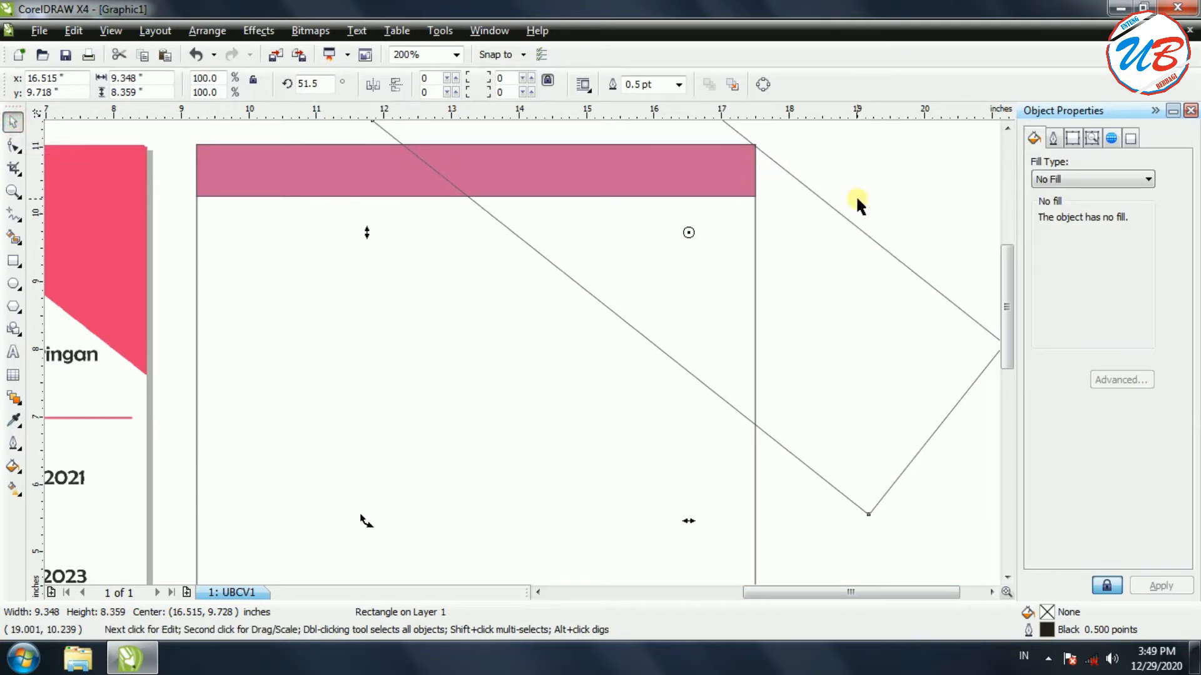
pyautogui.press('Right')
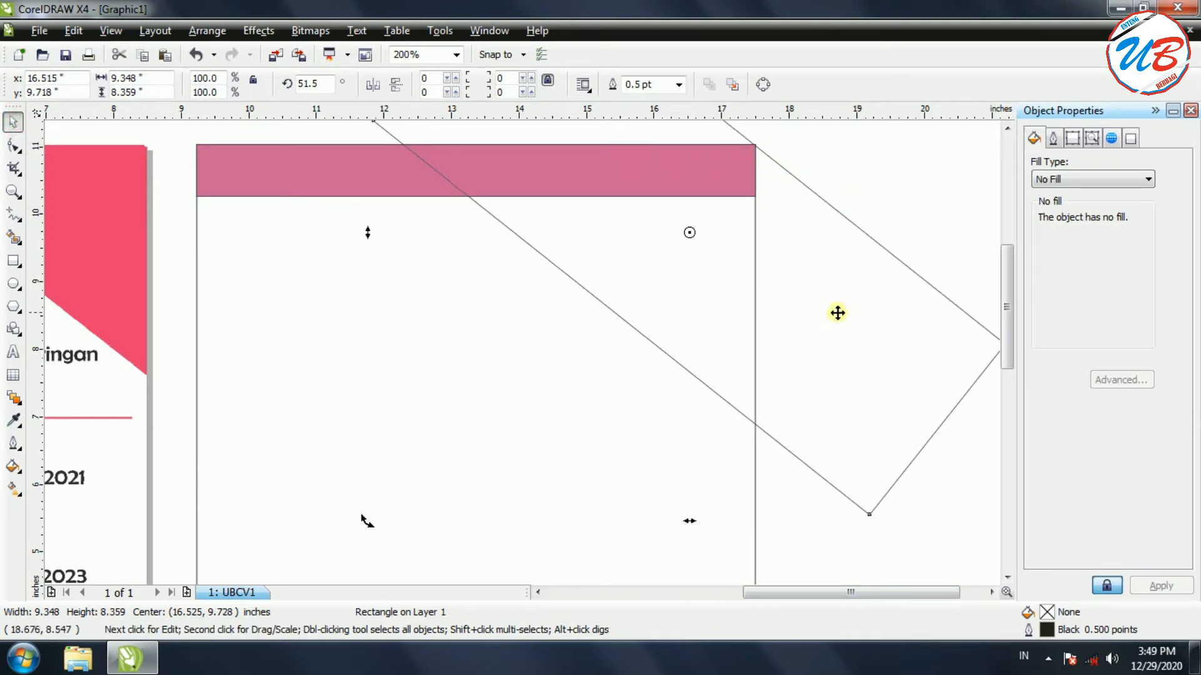
pyautogui.scroll(-1, 910, 422)
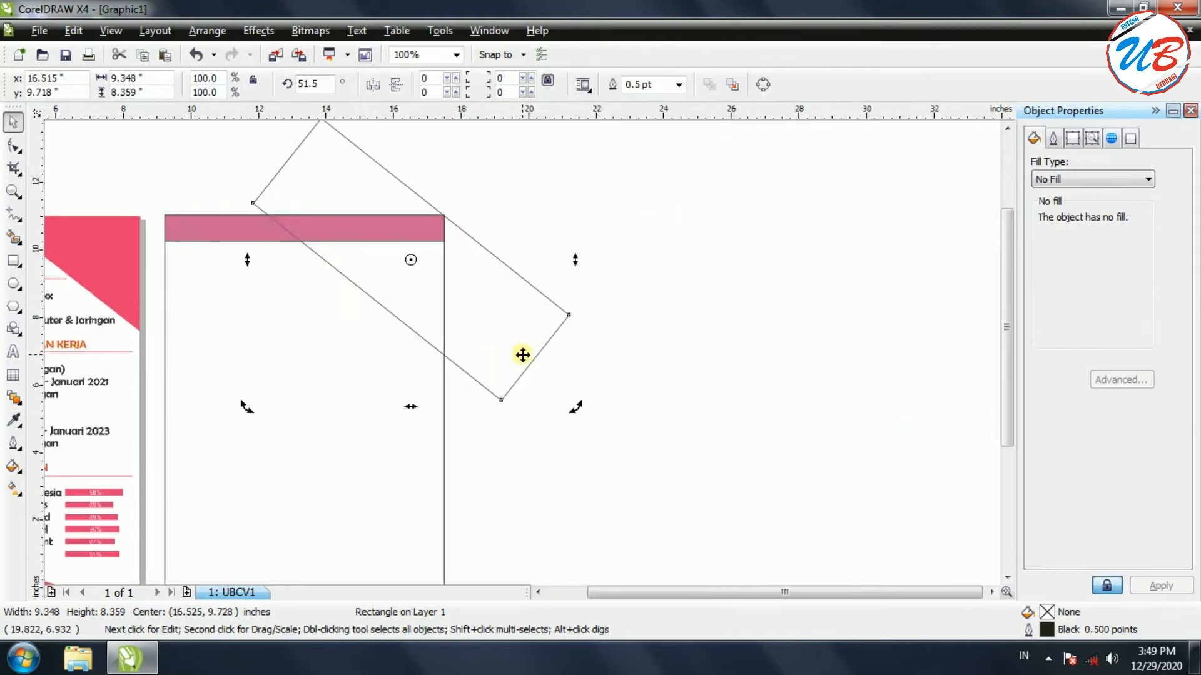
pyautogui.hscroll(-3, 810, 590)
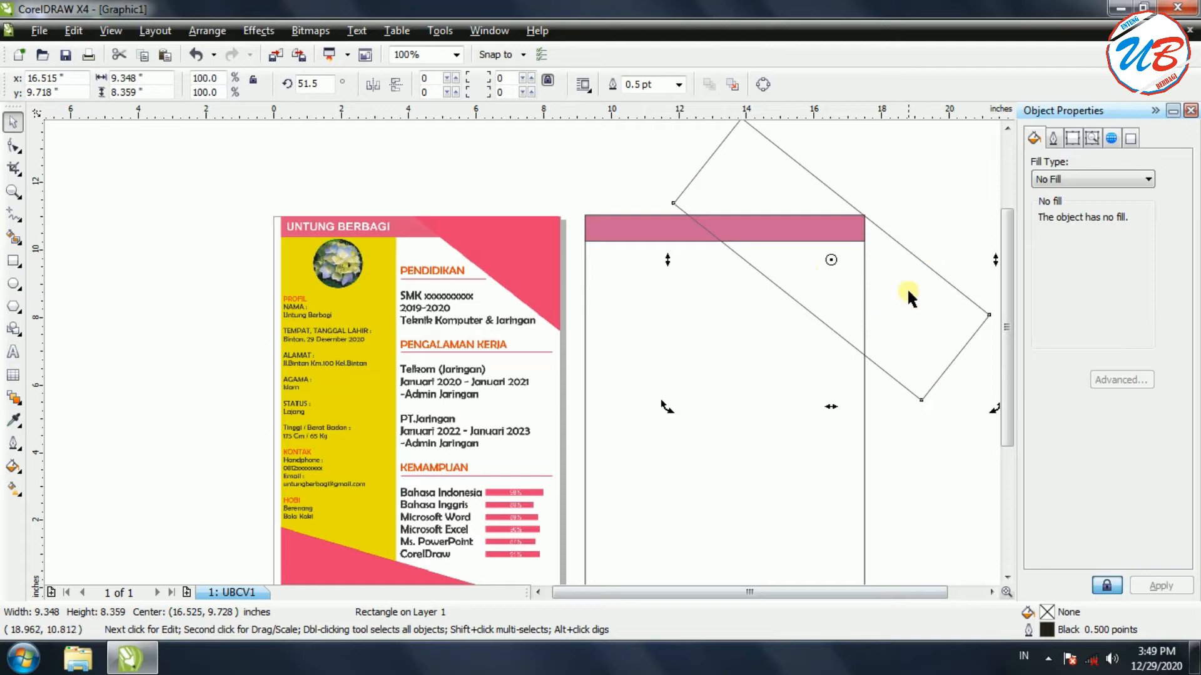
pyautogui.click(943, 277)
pyautogui.click(947, 470)
# Intersect the tilted rectangle with the page rectangle, then delete the tilted rectangle
pyautogui.click(920, 359)
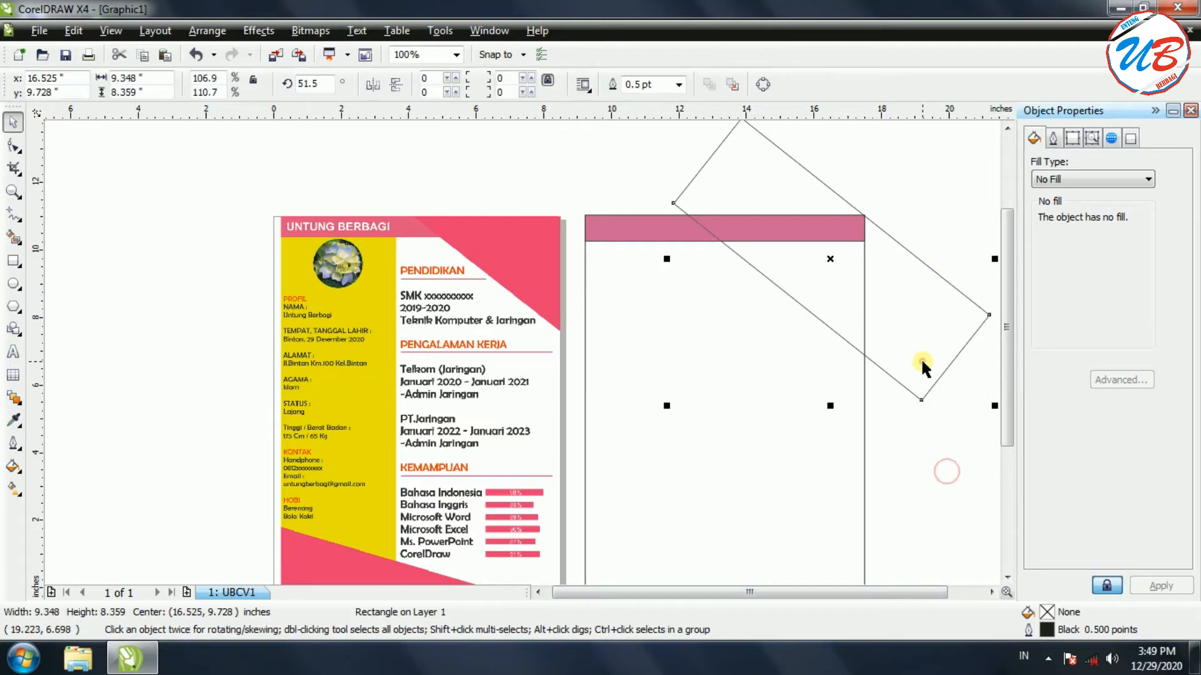
pyautogui.keyDown('shift'); pyautogui.click(863, 459); pyautogui.keyUp('shift')
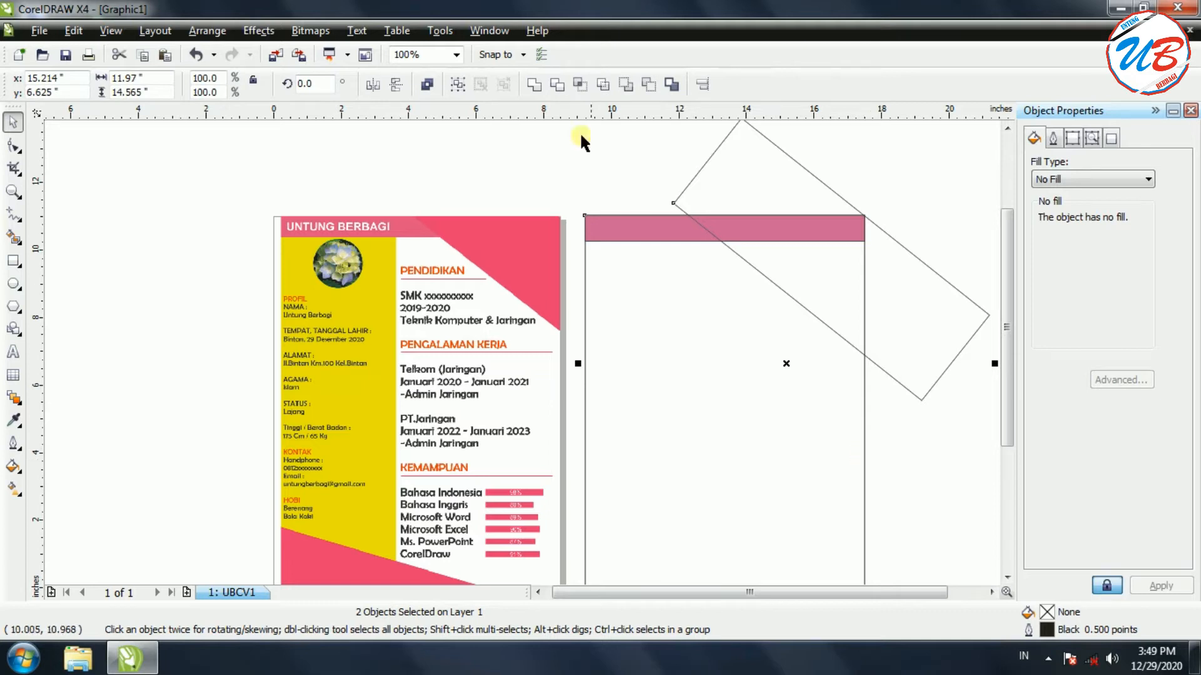
pyautogui.click(580, 88)
pyautogui.moveTo(922, 278); pyautogui.dragTo(931, 453)
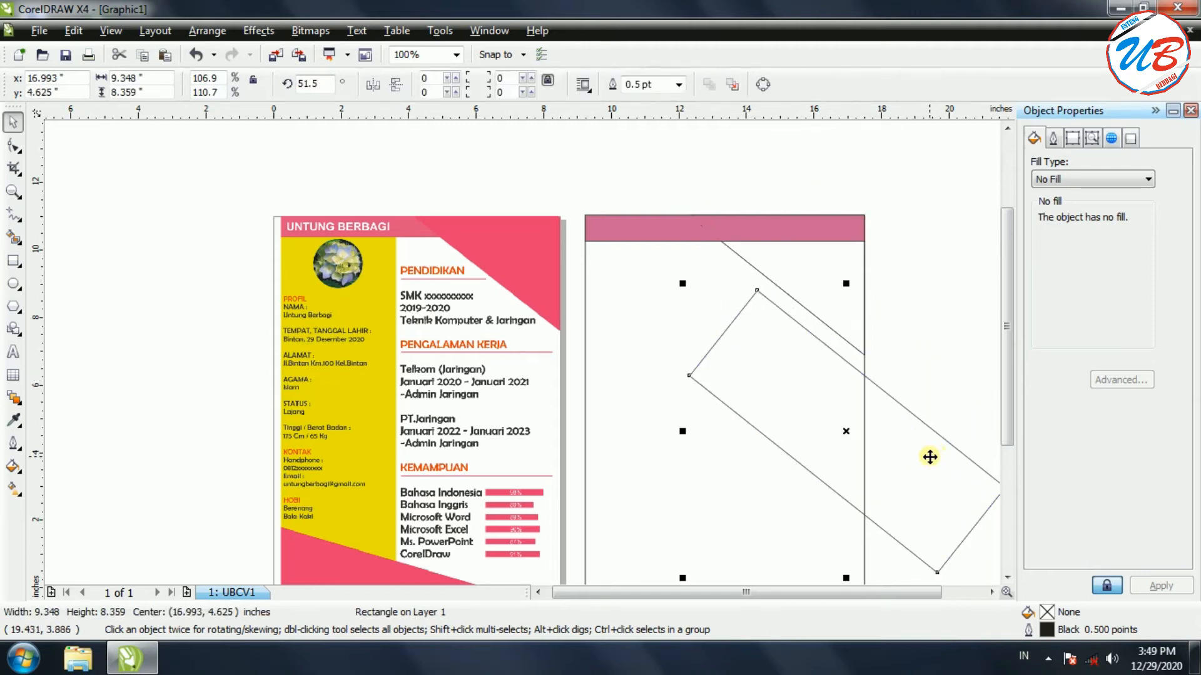
pyautogui.rightClick(930, 457)
pyautogui.click(965, 230)
pyautogui.click(831, 273)
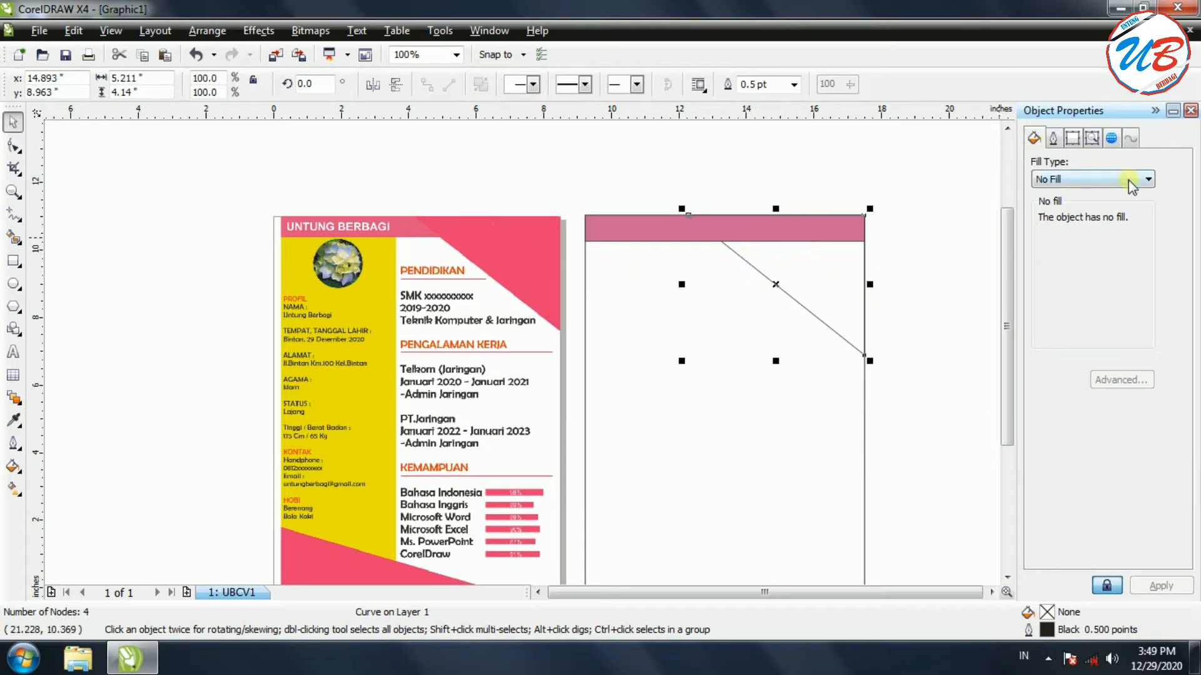
# Give the corner triangle a uniform Magenta fill
pyautogui.click(1083, 181)
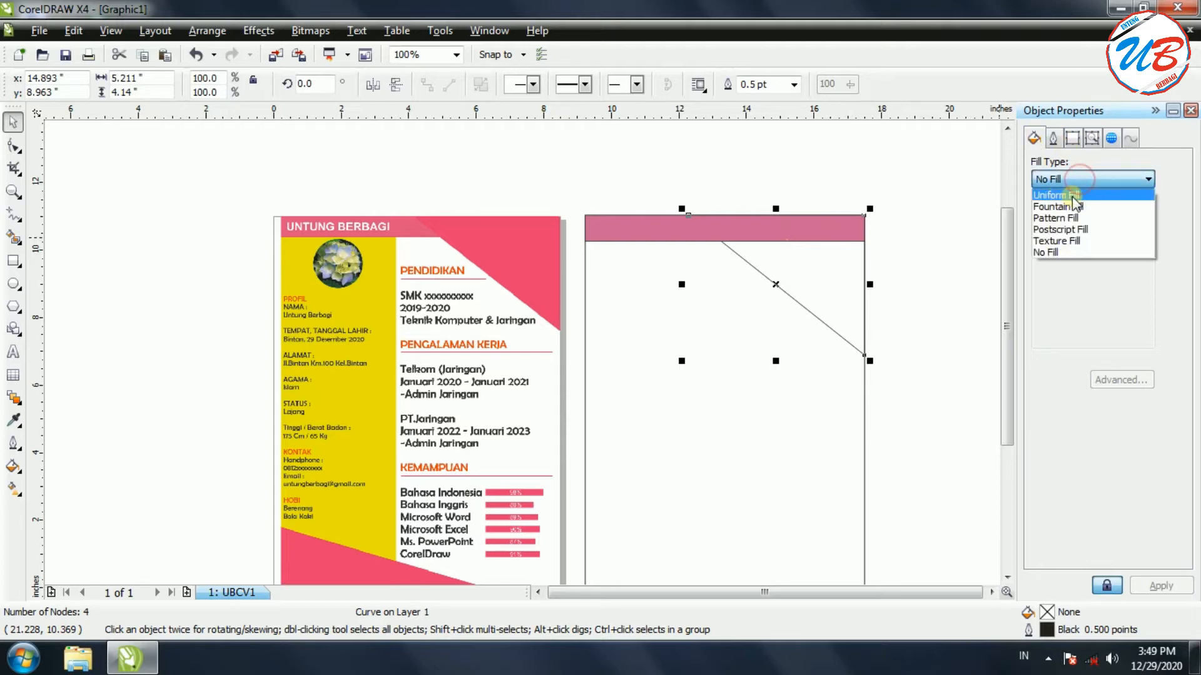
pyautogui.click(1076, 191)
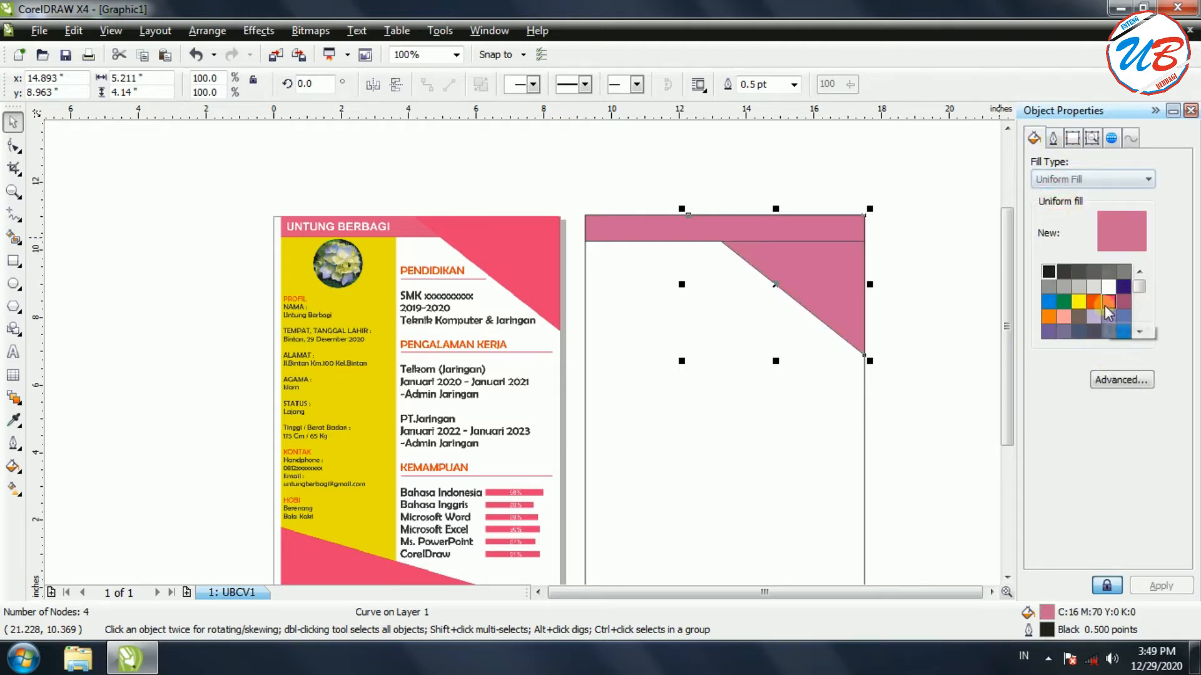
pyautogui.click(1105, 302)
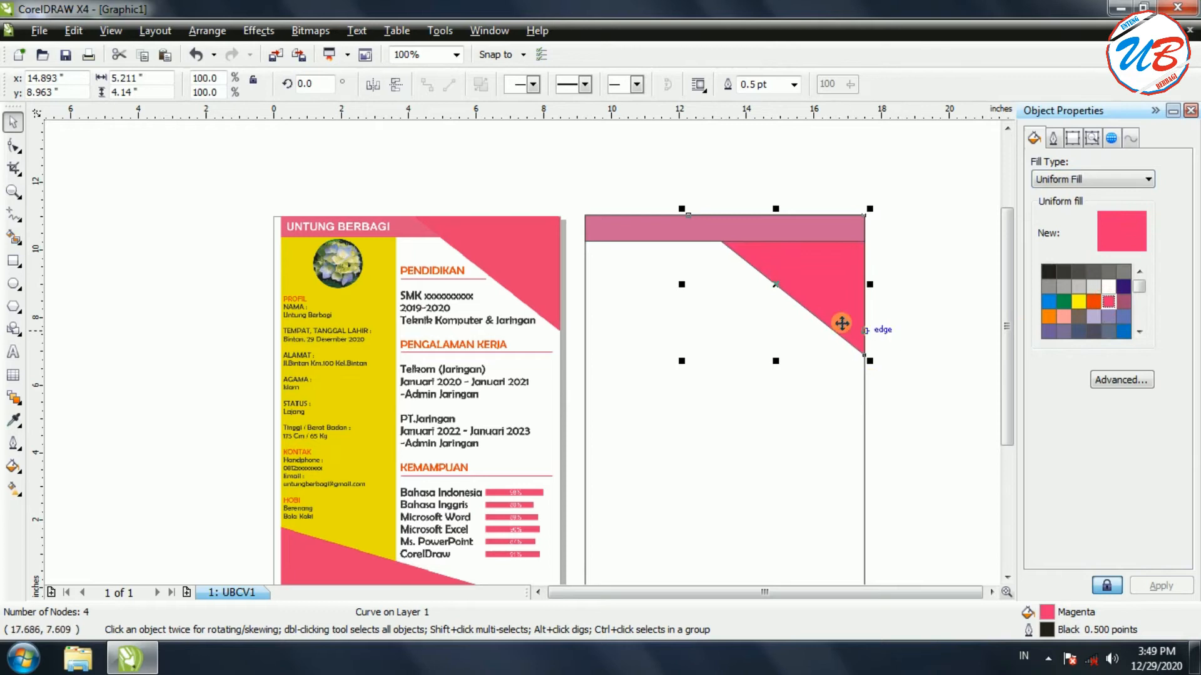
# Send the pink header bar To Back Of Page, behind the triangle
pyautogui.click(761, 227)
pyautogui.rightClick(763, 228)
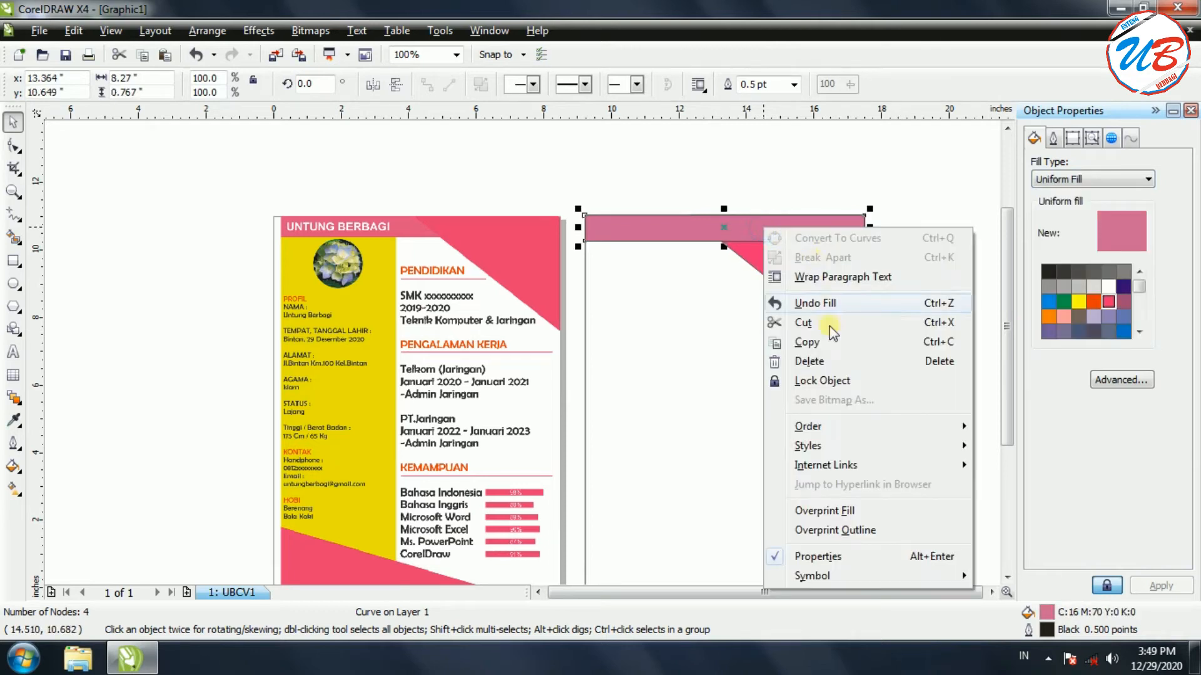
pyautogui.moveTo(929, 431)
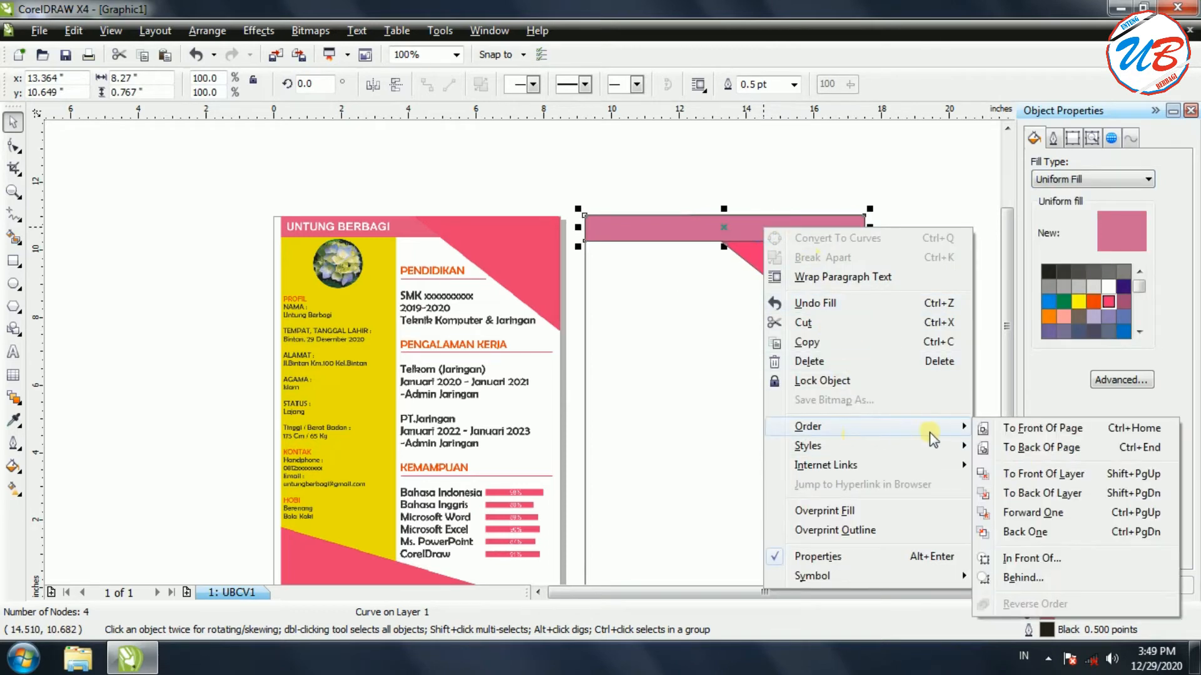
pyautogui.click(1033, 448)
pyautogui.click(808, 227)
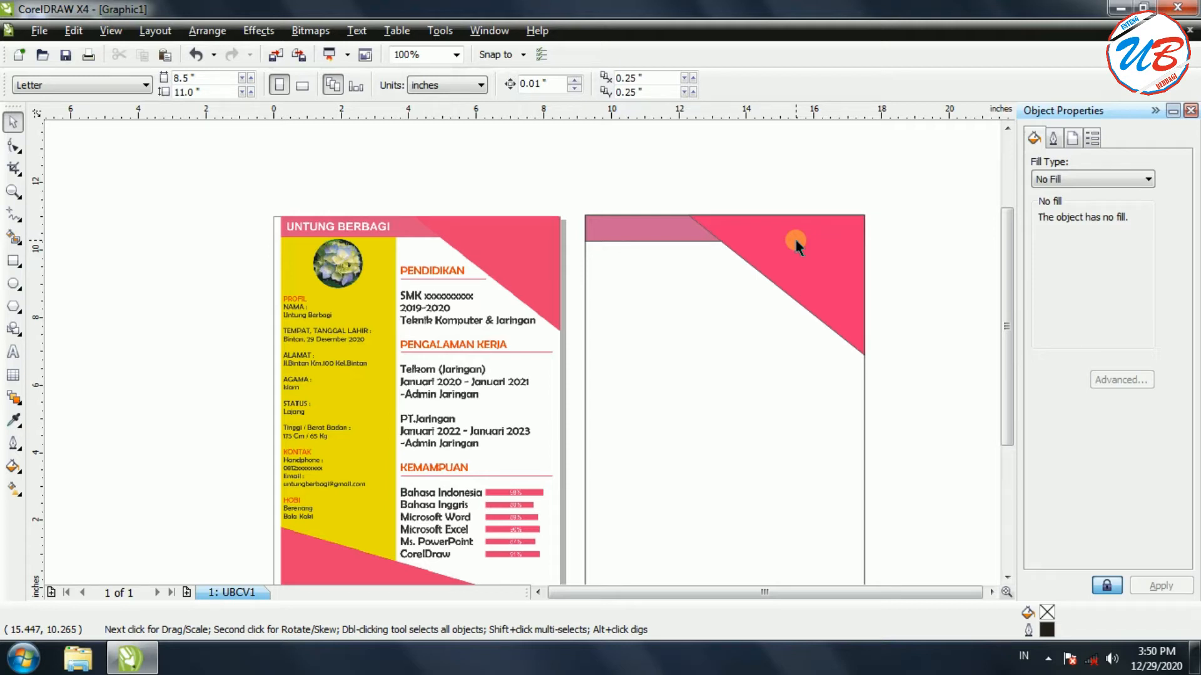
# Draw a tall rectangle below the skills list and rotate it to 49.5°
pyautogui.moveTo(1007, 247); pyautogui.dragTo(1010, 336)
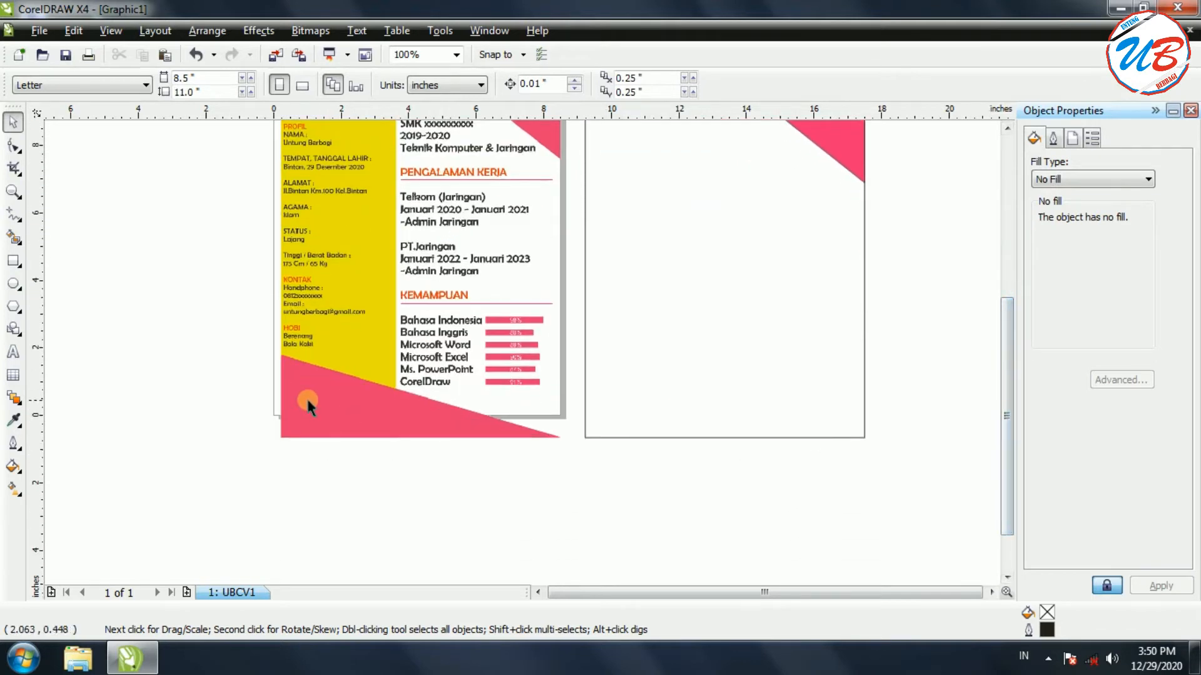
pyautogui.click(13, 261)
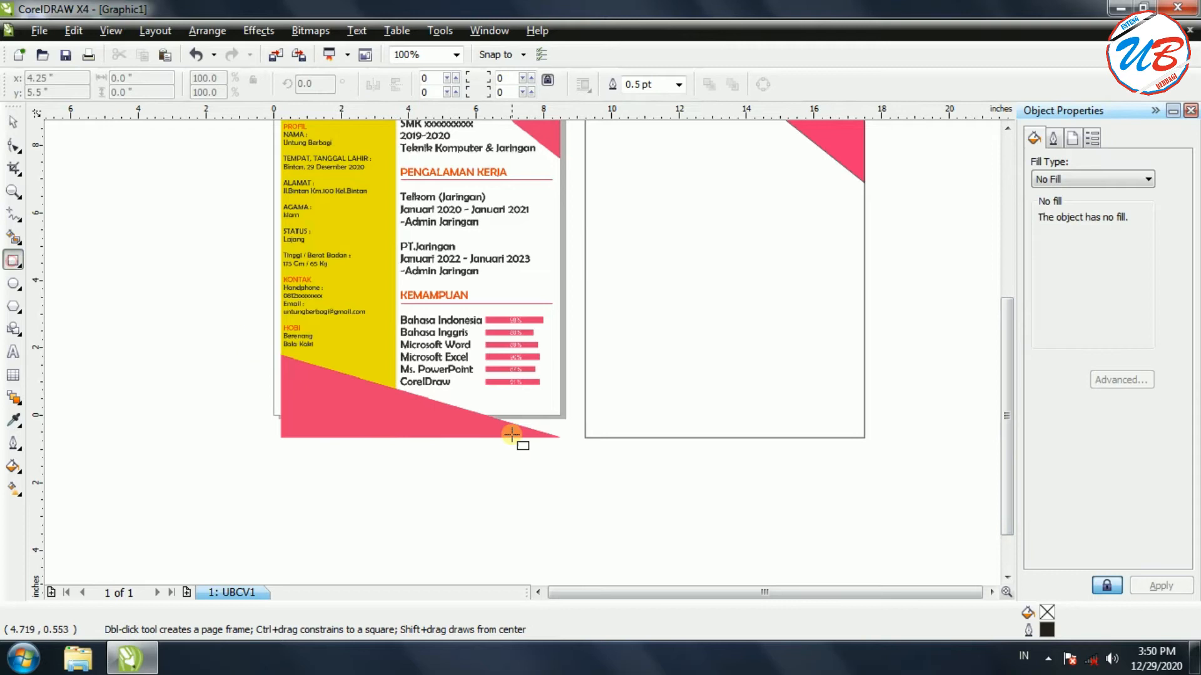
pyautogui.moveTo(450, 338)
pyautogui.mouseDown()
pyautogui.moveTo(654, 483)
pyautogui.moveTo(667, 537)
pyautogui.moveTo(656, 519)
pyautogui.moveTo(544, 529)
pyautogui.moveTo(564, 564)
pyautogui.mouseUp()
pyautogui.click(506, 449)
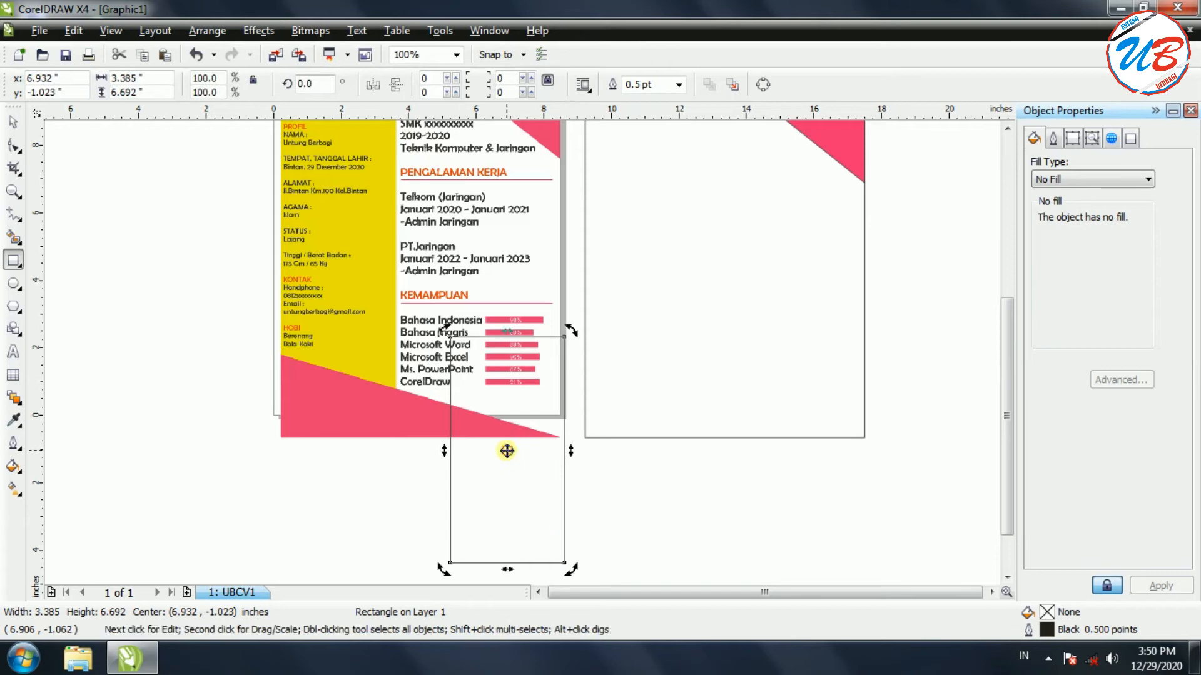
pyautogui.moveTo(571, 331); pyautogui.dragTo(448, 320)
pyautogui.click(508, 450)
pyautogui.moveTo(508, 450); pyautogui.dragTo(644, 420)
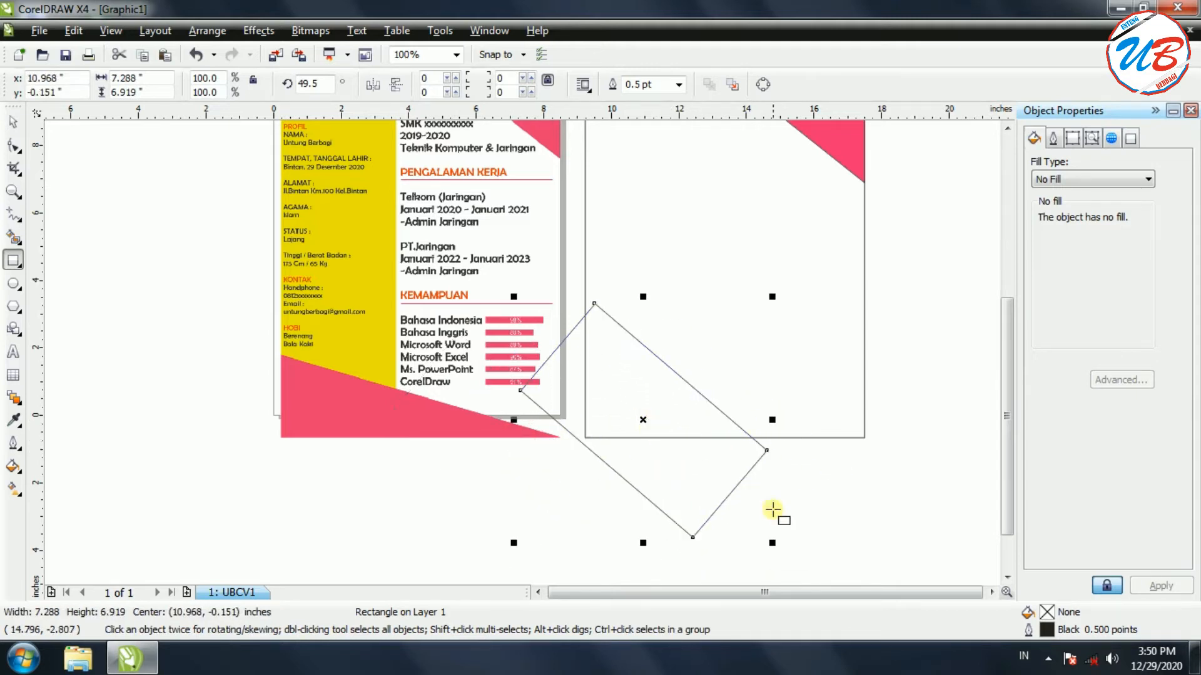
pyautogui.click(639, 419)
pyautogui.moveTo(767, 289); pyautogui.dragTo(781, 360)
pyautogui.press('Delete')
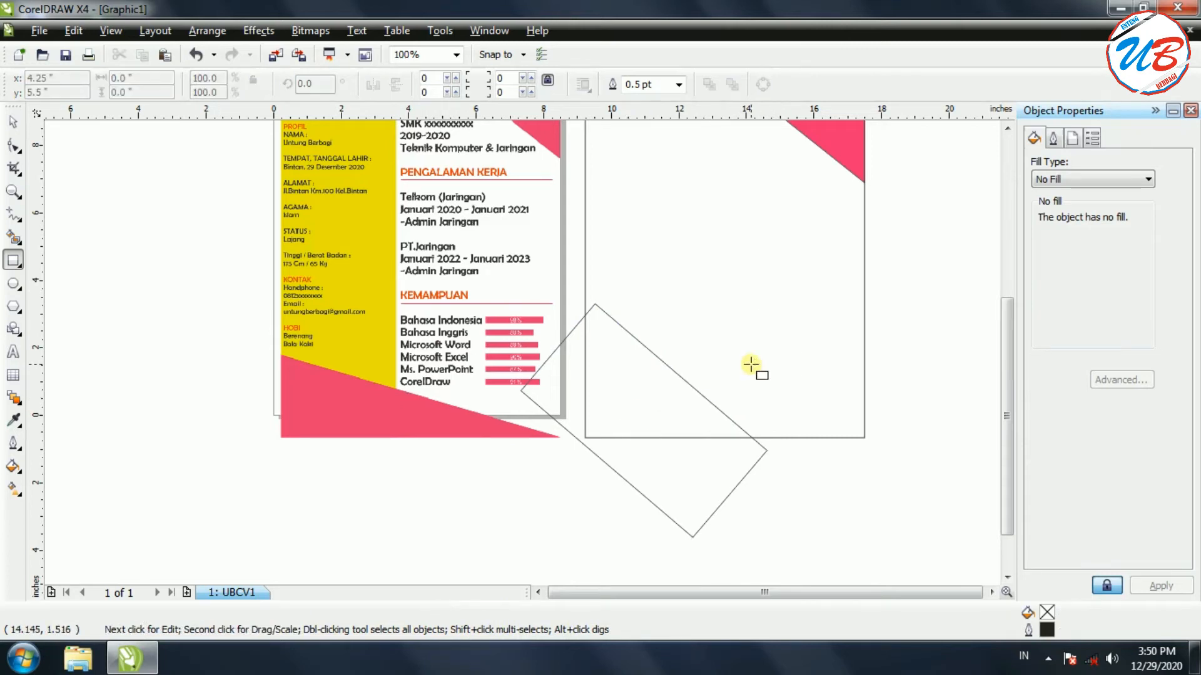
# Stretch the rectangle taller over the second page and re-tilt it to about 50°
pyautogui.click(13, 122)
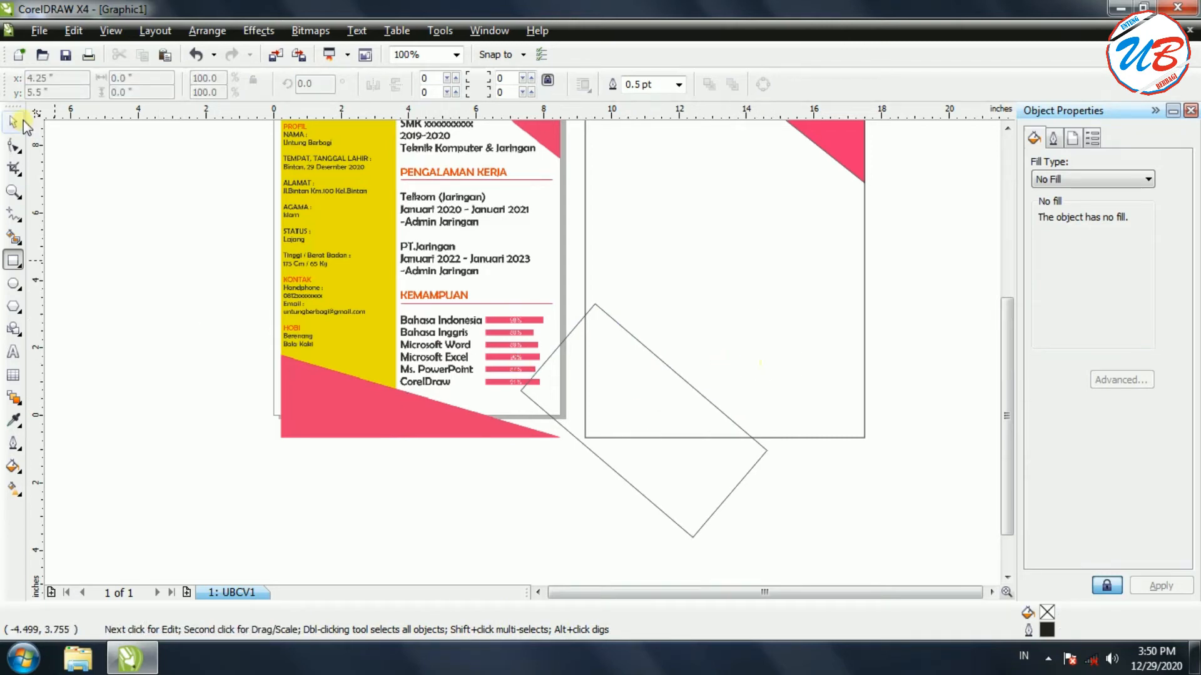
pyautogui.click(683, 387)
pyautogui.click(644, 421)
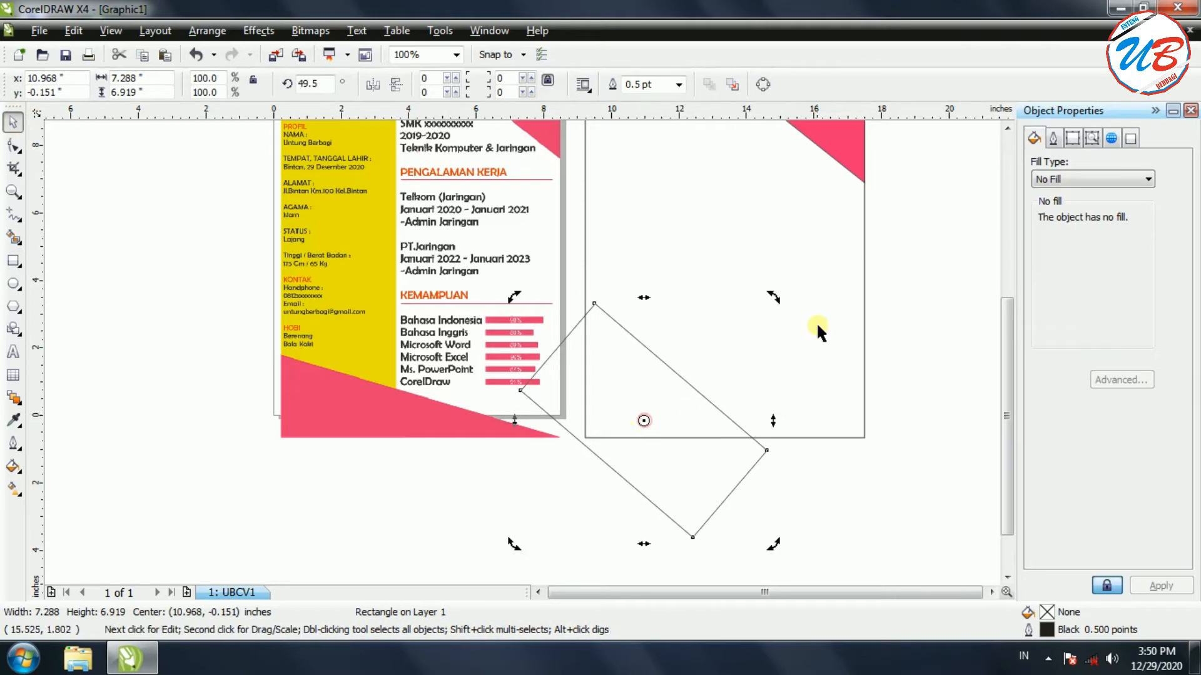
pyautogui.moveTo(772, 297); pyautogui.dragTo(757, 420)
pyautogui.click(647, 399)
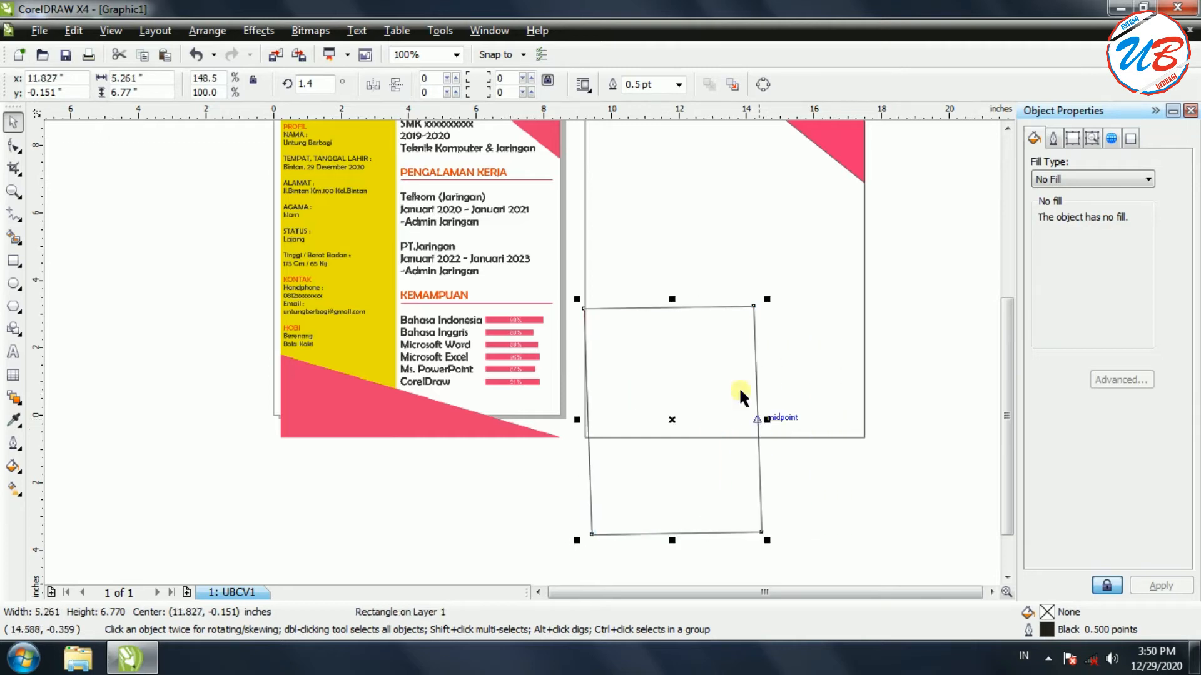
pyautogui.moveTo(672, 299); pyautogui.dragTo(672, 161)
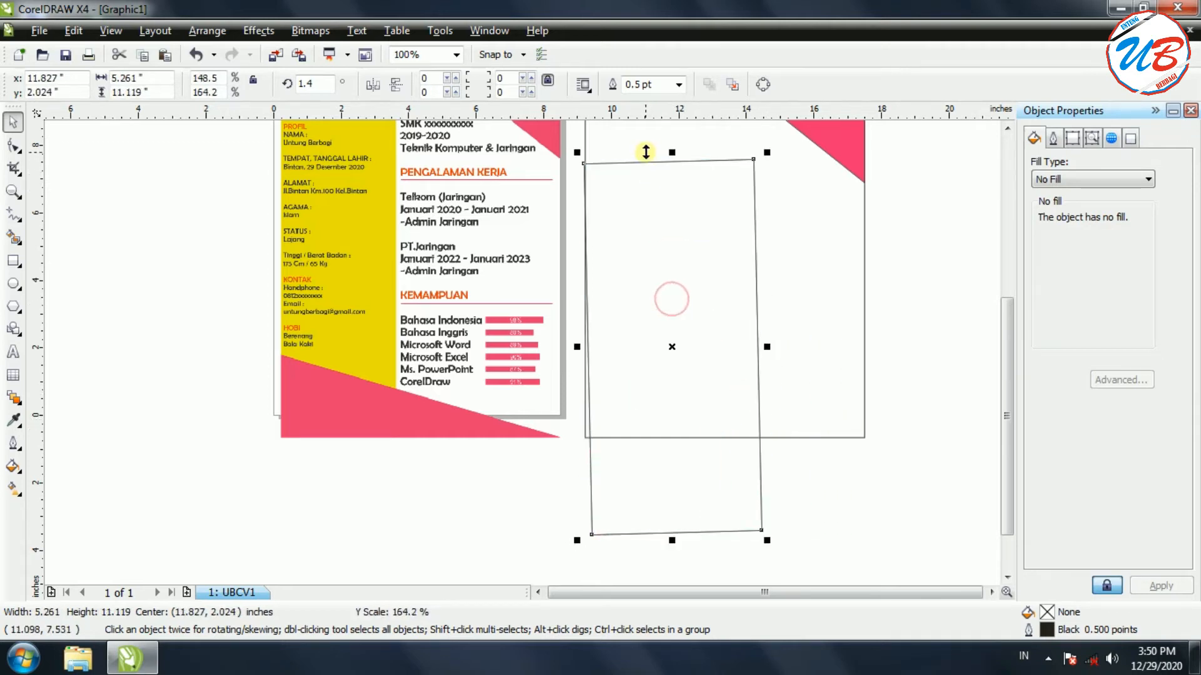
pyautogui.click(711, 327)
pyautogui.moveTo(767, 154); pyautogui.dragTo(603, 181)
pyautogui.moveTo(685, 312); pyautogui.dragTo(724, 384)
pyautogui.click(691, 273)
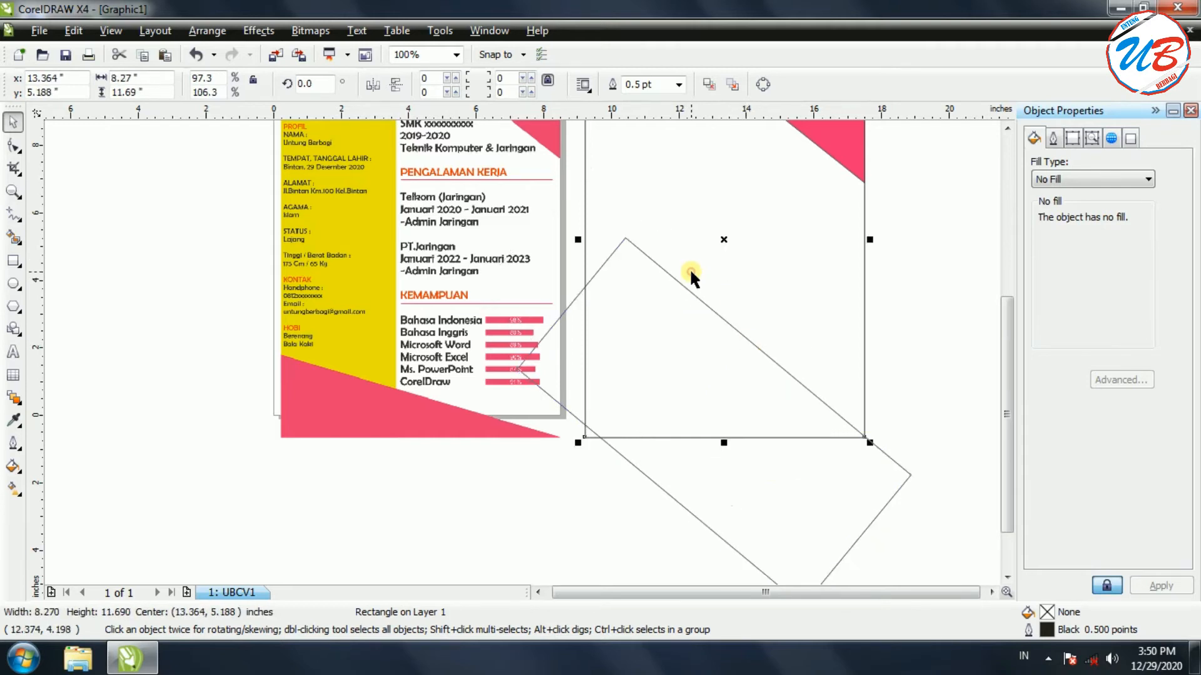
# Adjust the rectangle to a 61° tilt and shorter length across the page's bottom edge
pyautogui.click(708, 350)
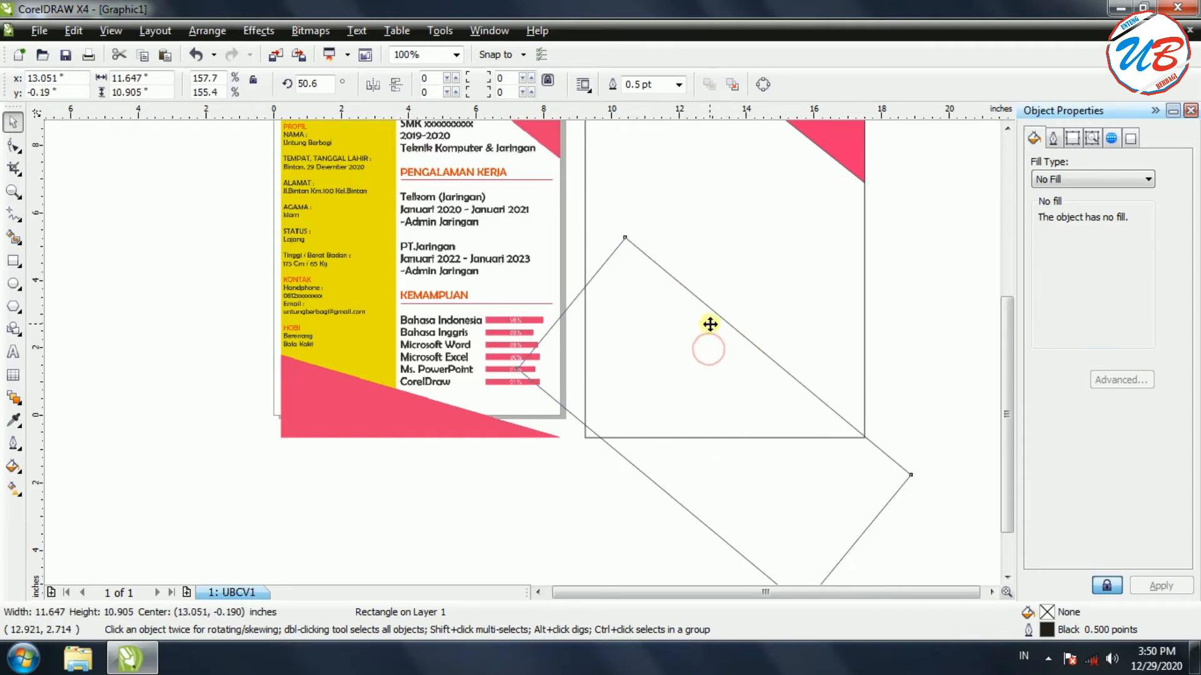
pyautogui.click(710, 324)
pyautogui.moveTo(913, 234); pyautogui.dragTo(831, 229)
pyautogui.moveTo(767, 394); pyautogui.dragTo(723, 411)
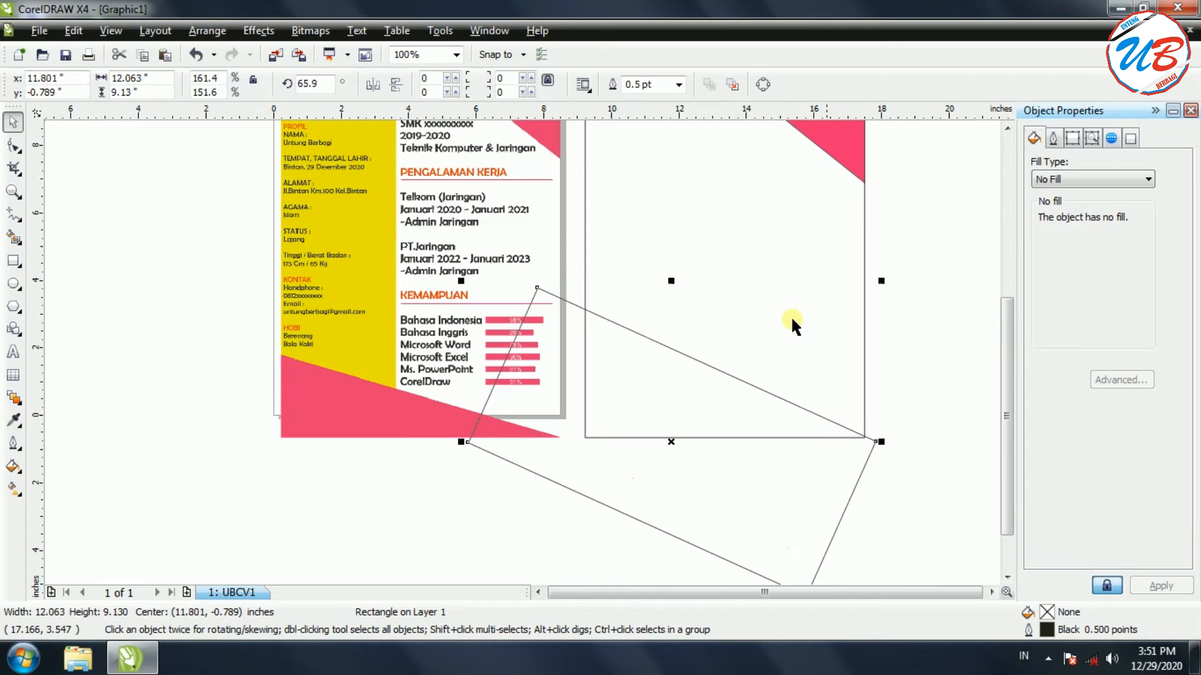
pyautogui.moveTo(671, 280); pyautogui.dragTo(668, 348)
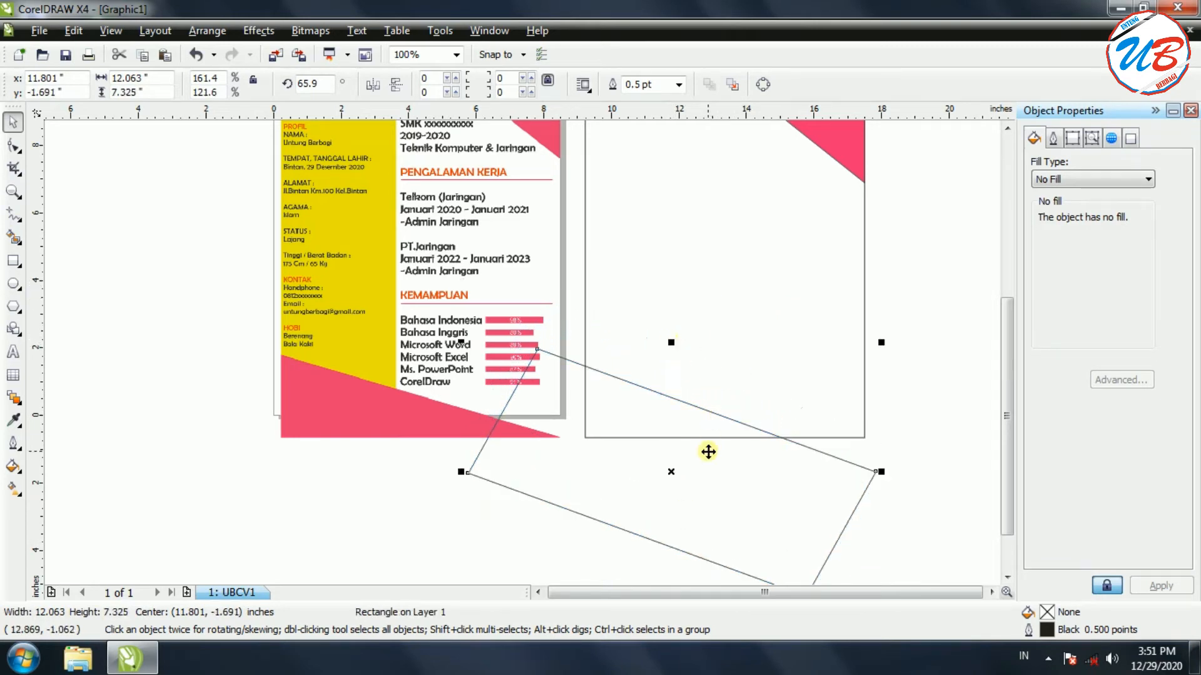
pyautogui.moveTo(711, 421); pyautogui.dragTo(713, 391)
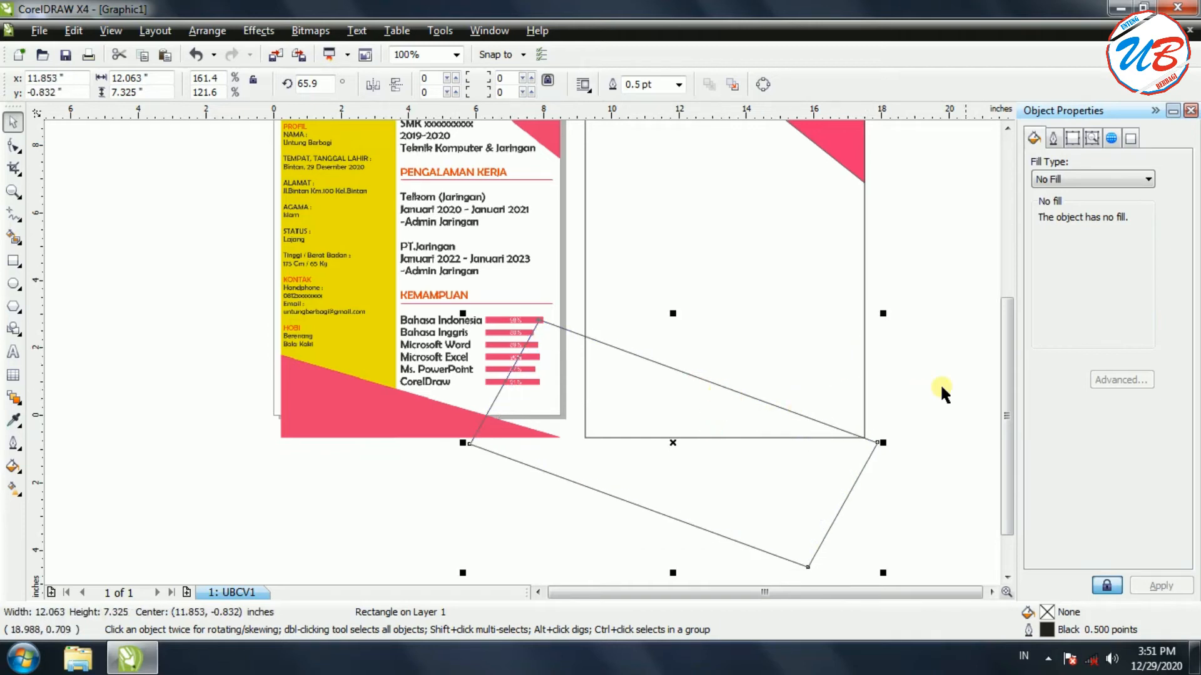
pyautogui.moveTo(673, 314); pyautogui.dragTo(667, 343)
pyautogui.click(829, 468)
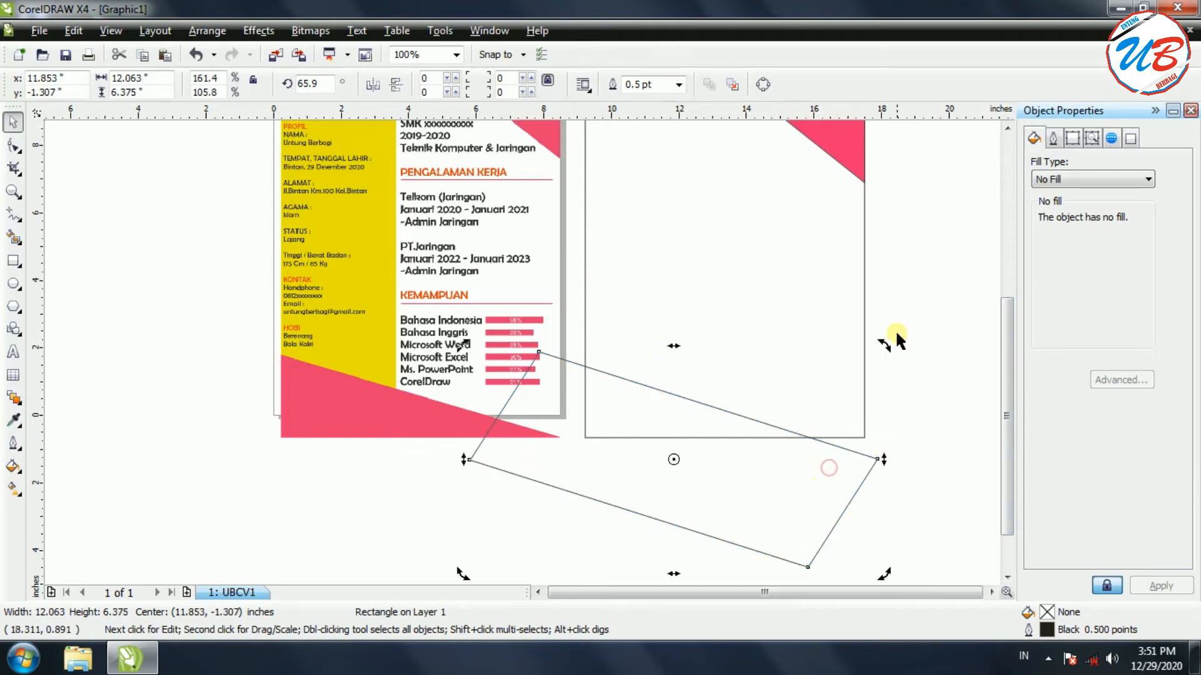
pyautogui.moveTo(884, 344)
pyautogui.mouseDown()
pyautogui.moveTo(948, 343)
pyautogui.moveTo(867, 341)
pyautogui.mouseUp()
pyautogui.moveTo(782, 483); pyautogui.dragTo(788, 474)
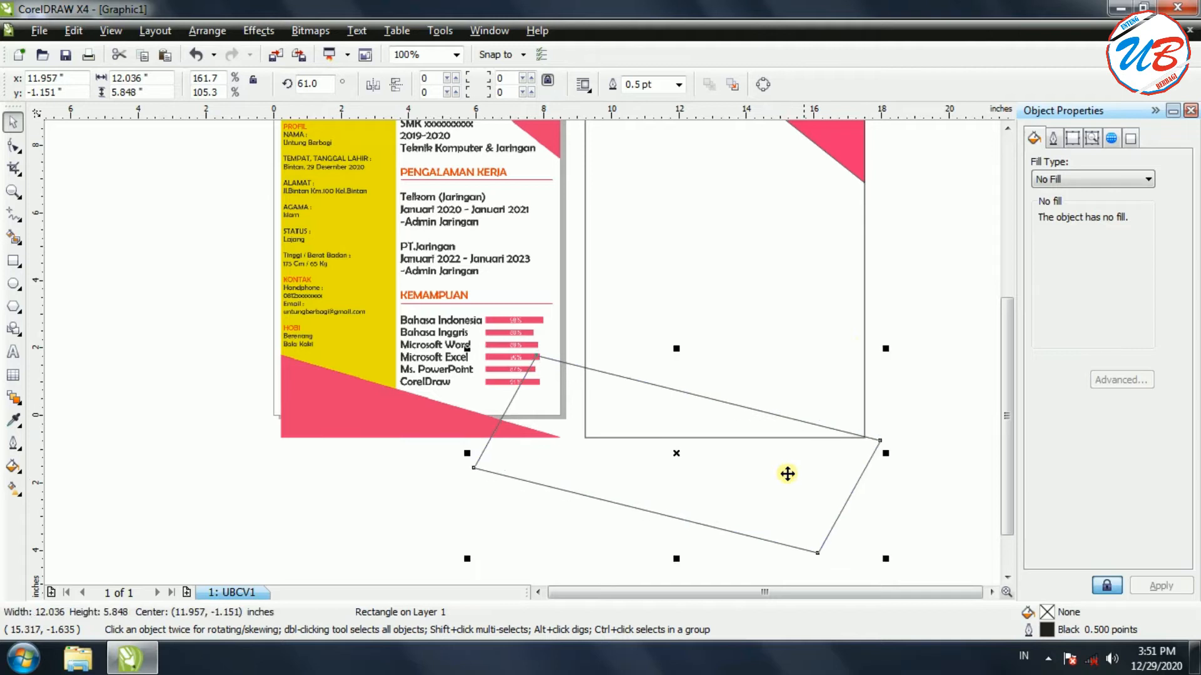
pyautogui.scroll(-2, 1008, 351)
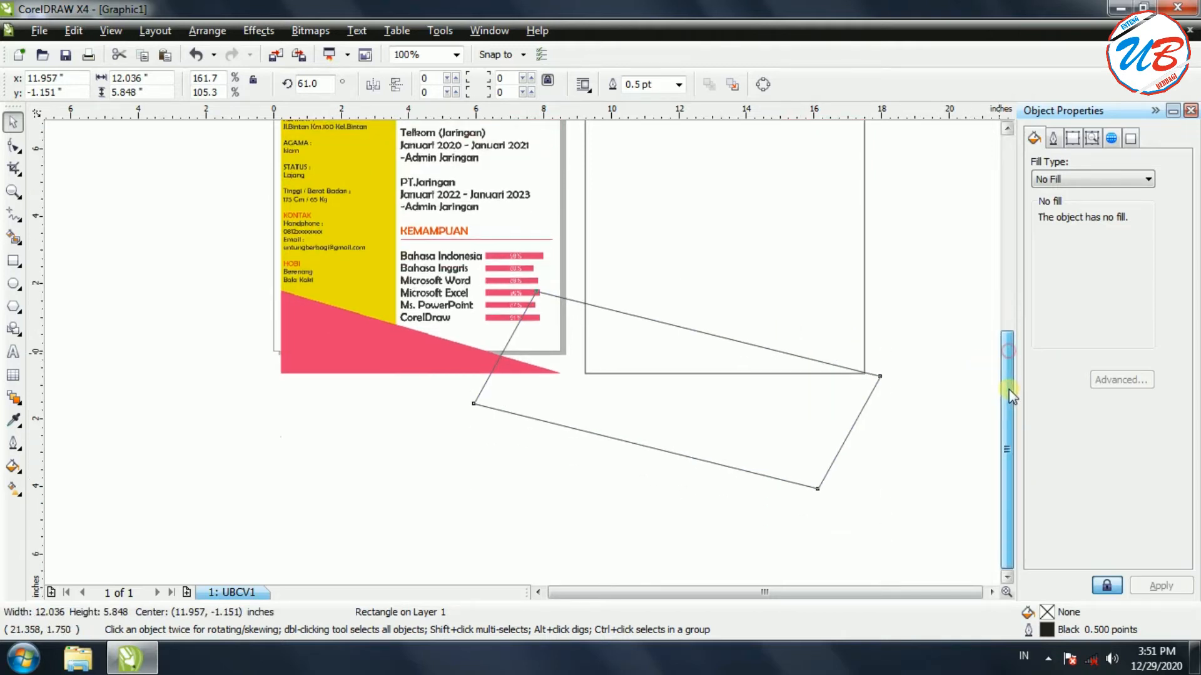
# Intersect the tilted rectangle with the page rectangle and delete the leftover rectangle
pyautogui.click(850, 408)
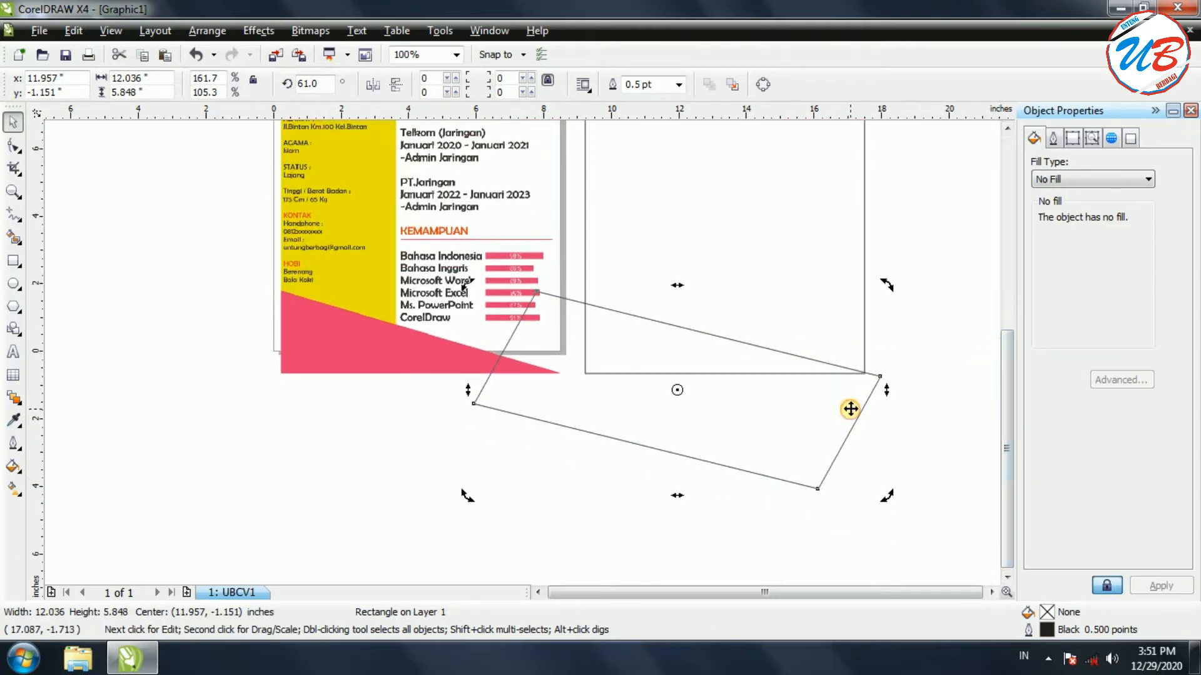
pyautogui.keyDown('shift'); pyautogui.click(863, 219); pyautogui.keyUp('shift')
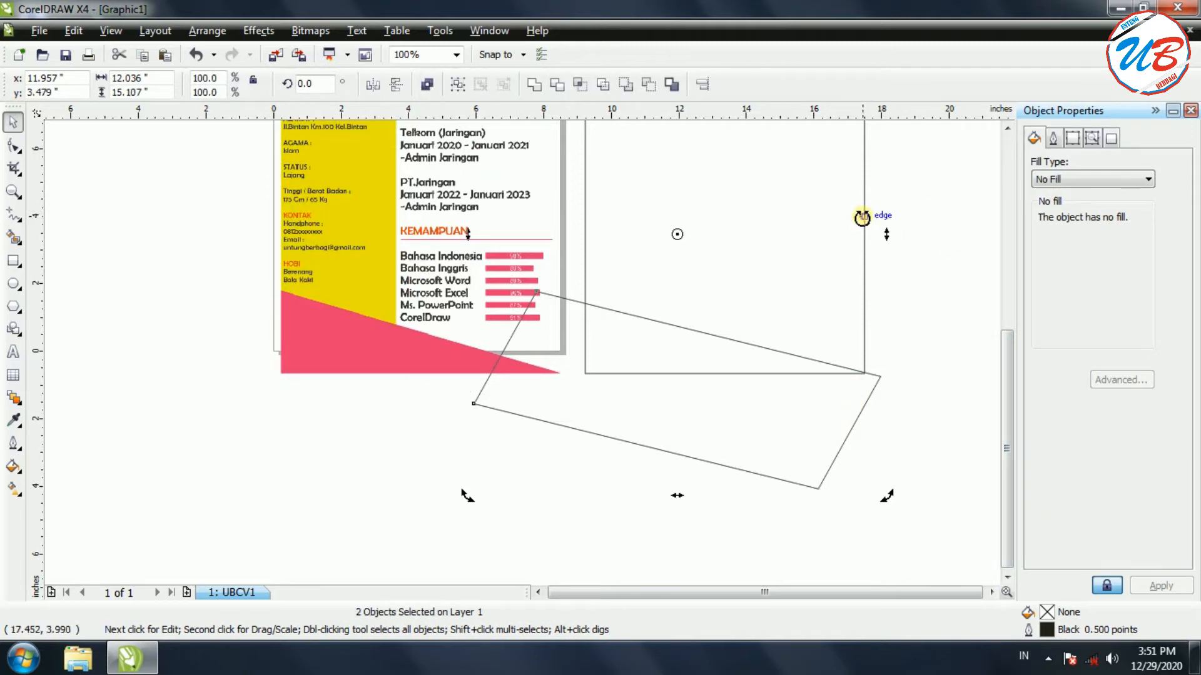
pyautogui.click(577, 85)
pyautogui.moveTo(763, 424); pyautogui.dragTo(406, 426)
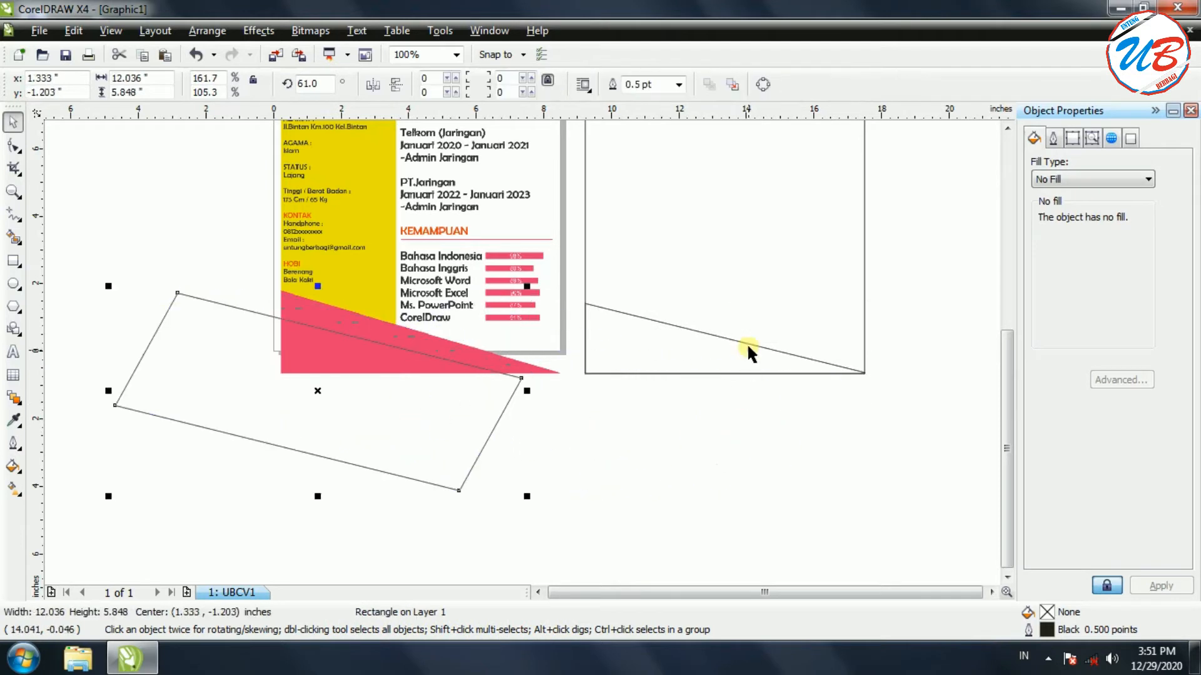
pyautogui.rightClick(351, 398)
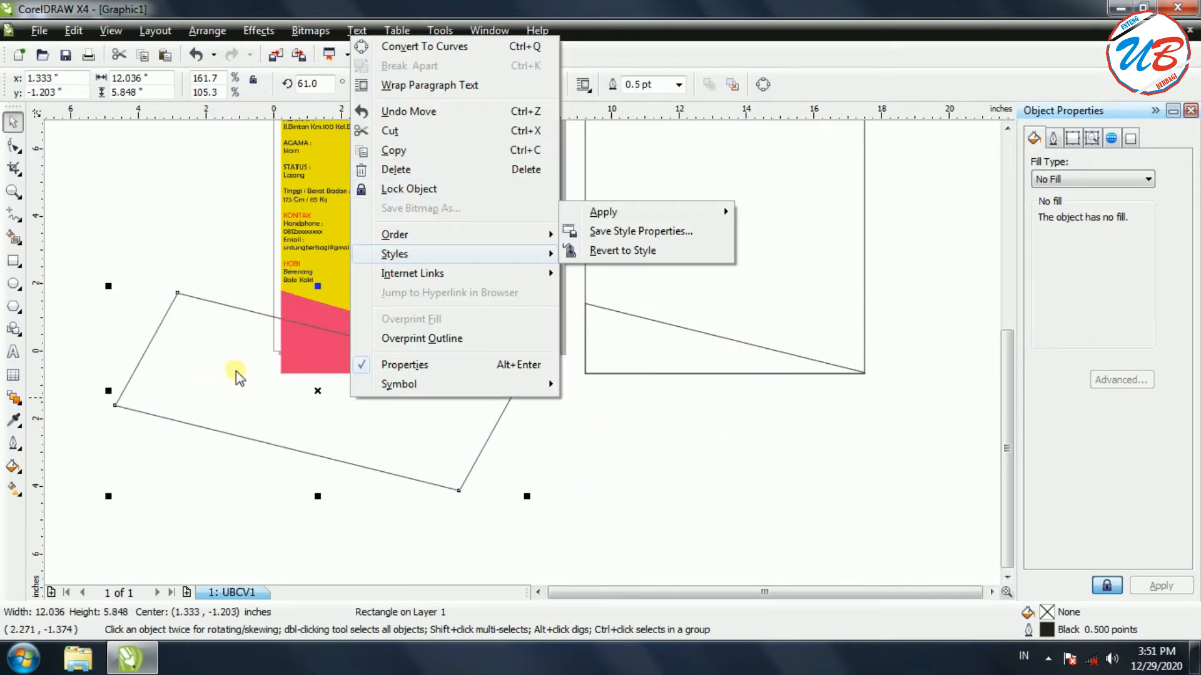
pyautogui.click(396, 168)
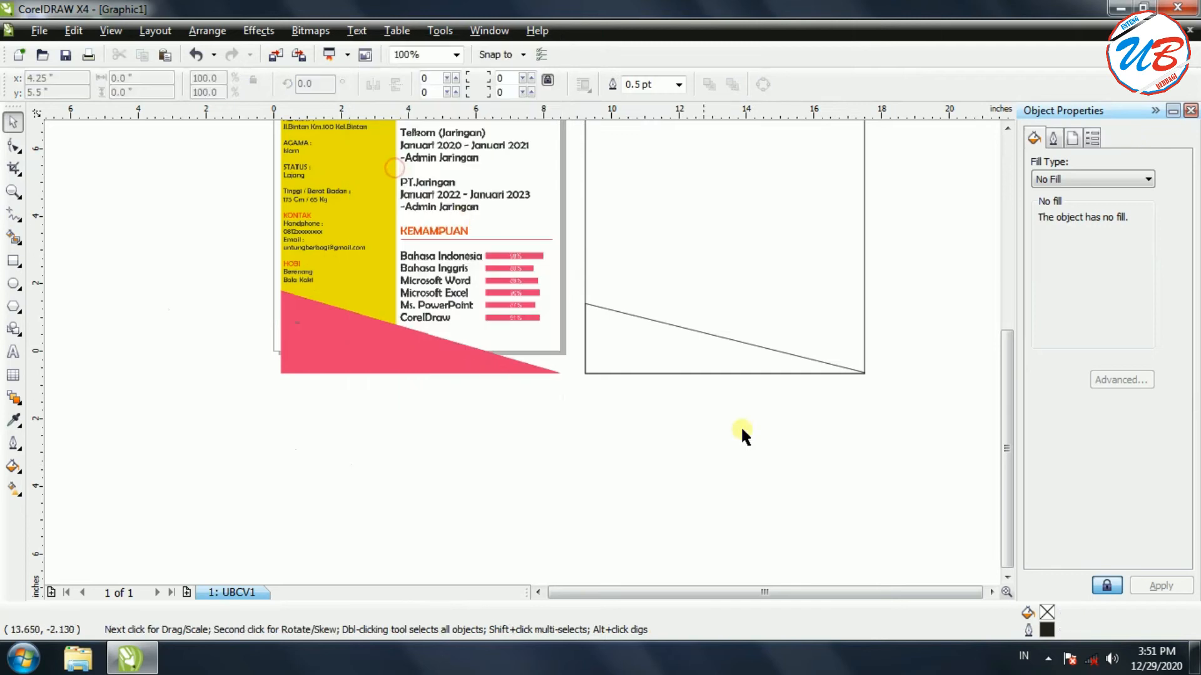
# Give the new bottom triangle a uniform magenta-pink fill
pyautogui.click(644, 349)
pyautogui.click(1122, 185)
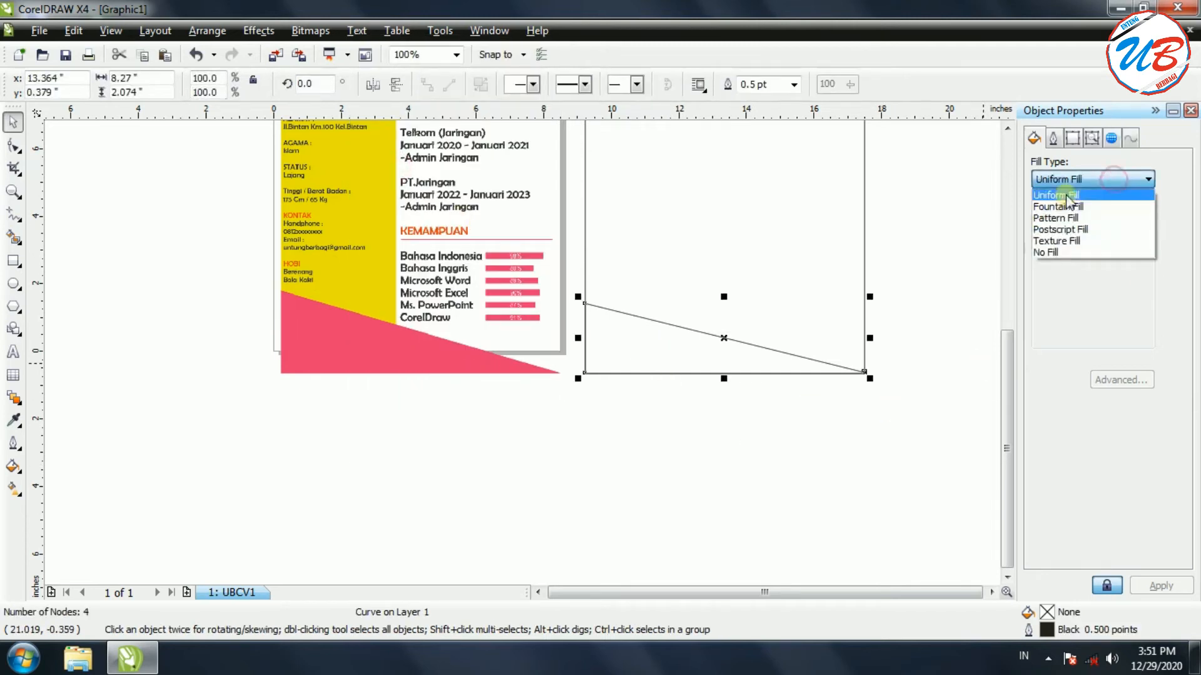
pyautogui.click(1063, 202)
pyautogui.click(1105, 301)
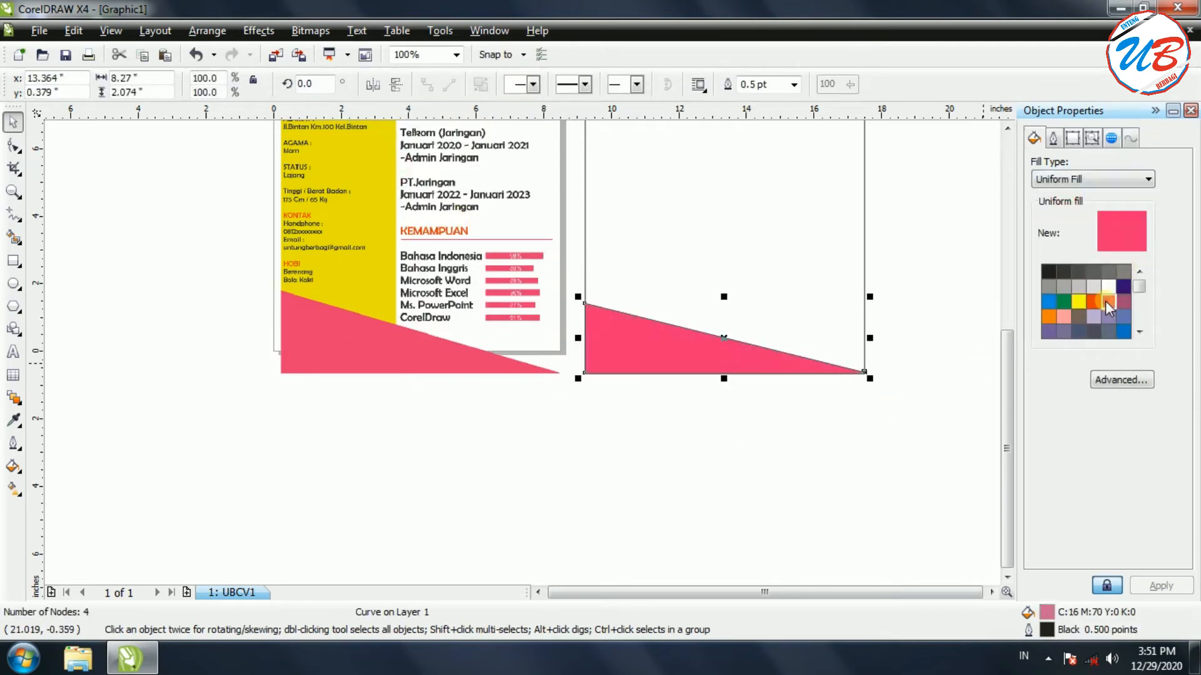
pyautogui.click(857, 475)
pyautogui.moveTo(1005, 403); pyautogui.dragTo(1000, 323)
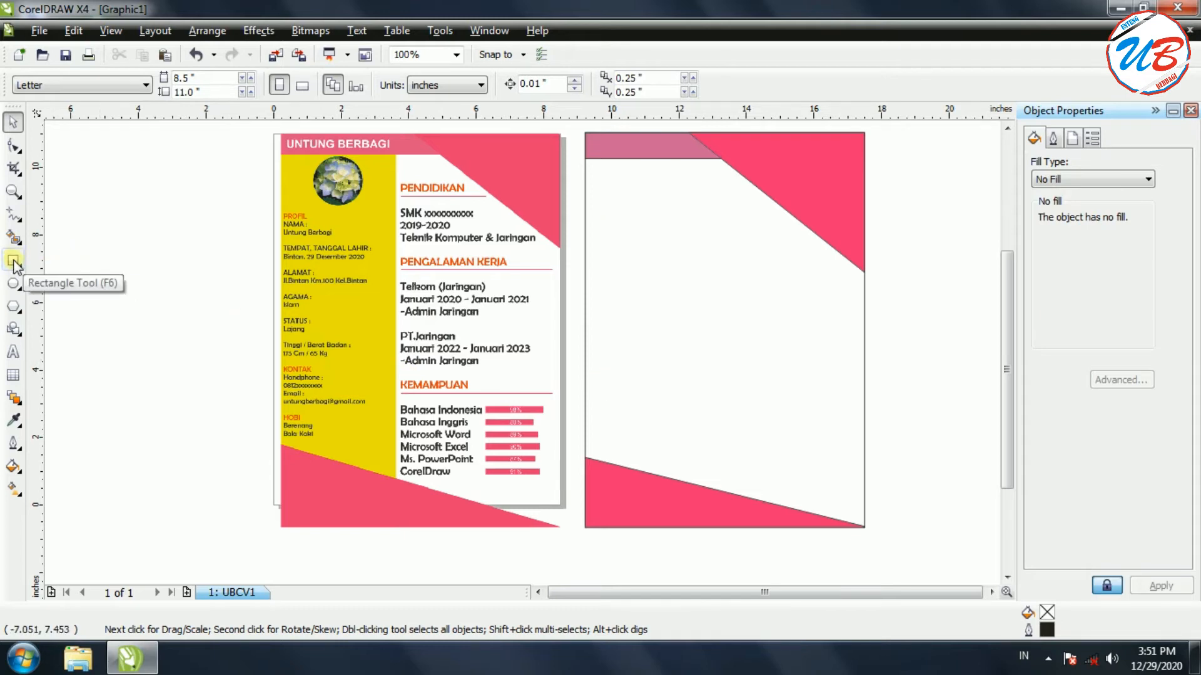
# Copy and paste the page rectangle, then narrow the copy into a left sidebar strip
pyautogui.click(585, 322)
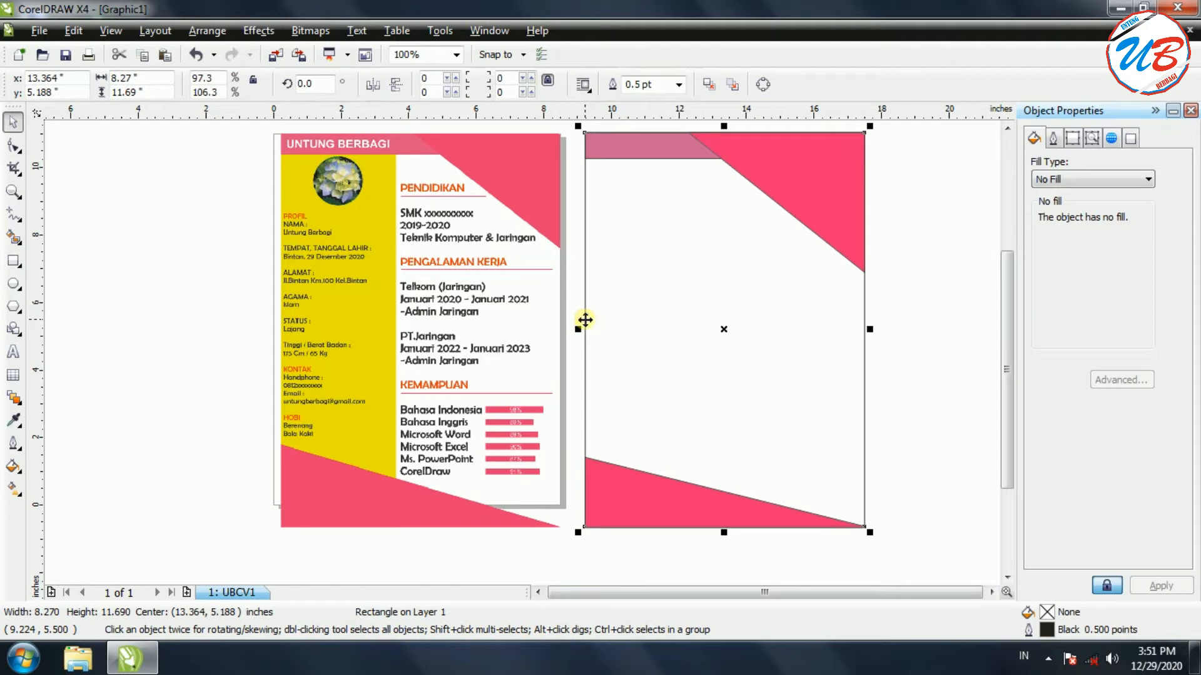
pyautogui.rightClick(583, 321)
pyautogui.click(665, 126)
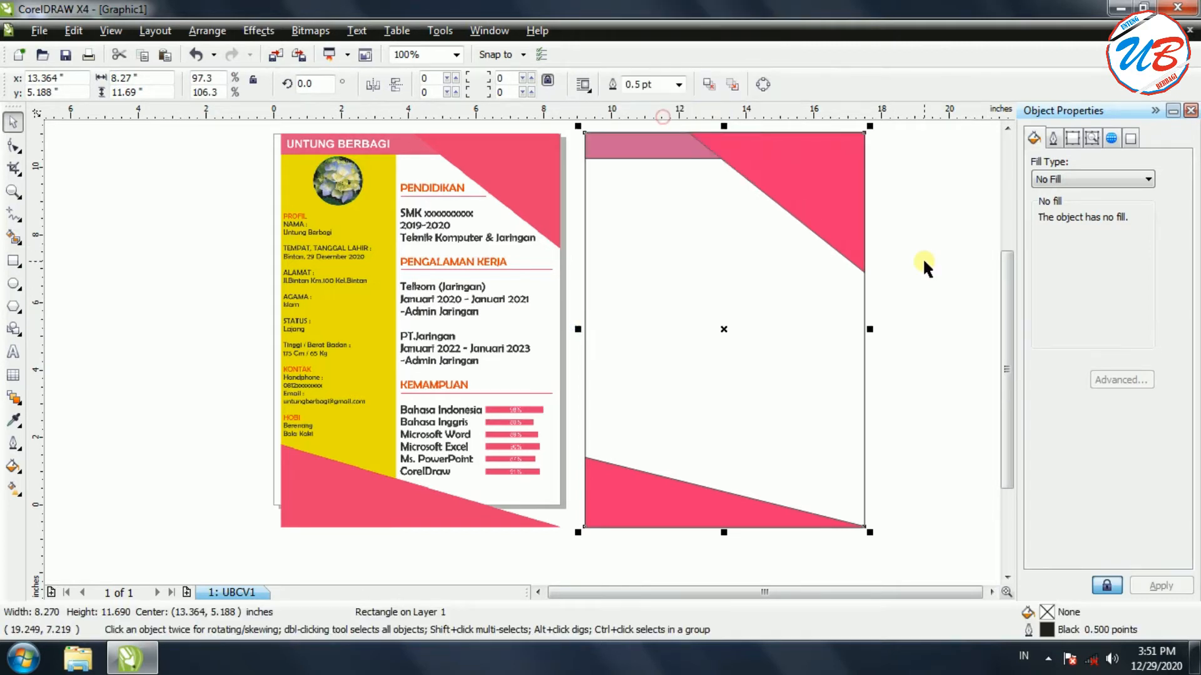
pyautogui.rightClick(922, 259)
pyautogui.click(979, 379)
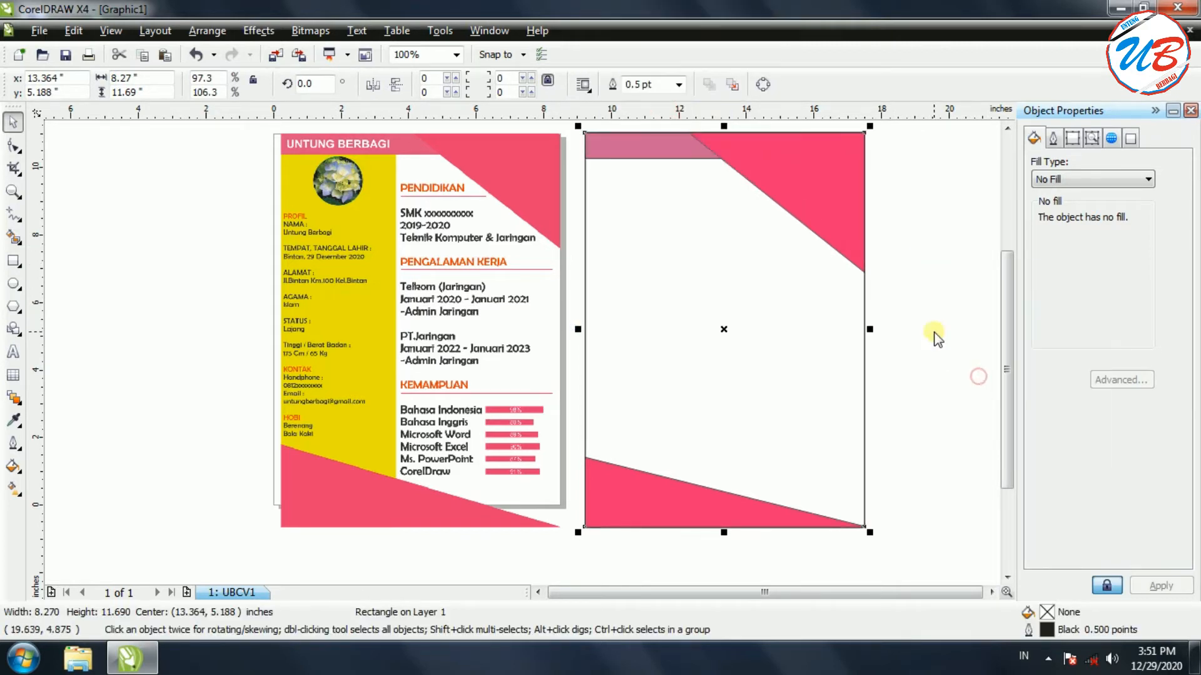
pyautogui.moveTo(869, 329); pyautogui.dragTo(699, 352)
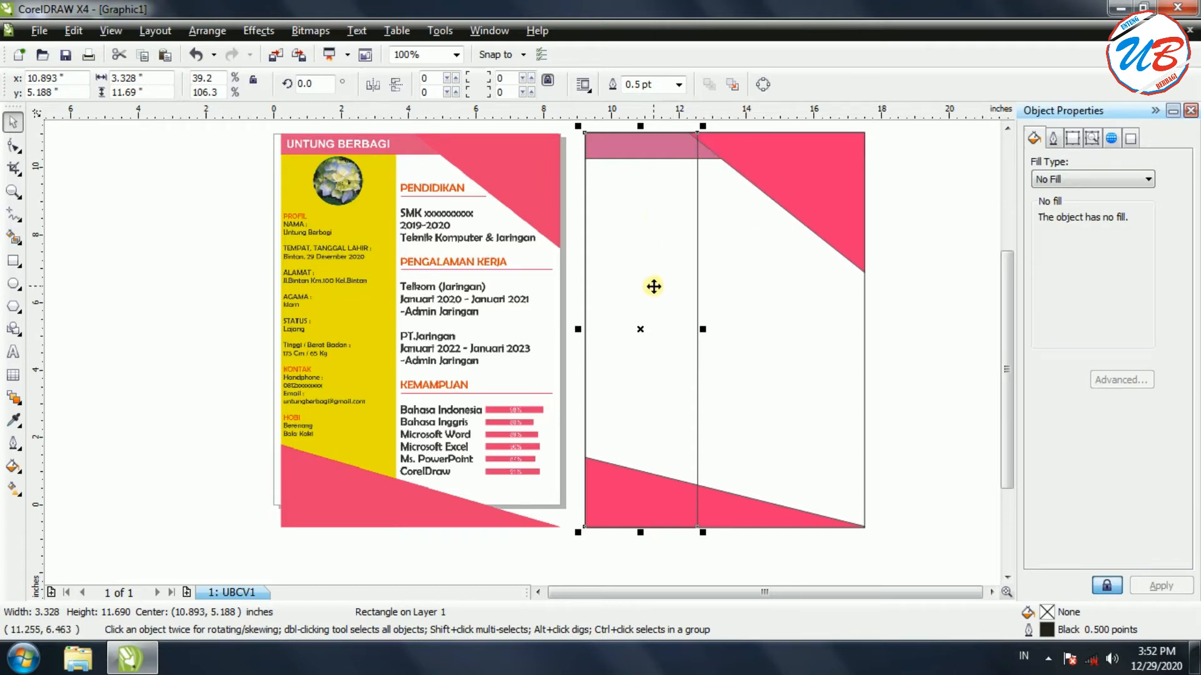
# Fill the sidebar strip with uniform yellow
pyautogui.click(1071, 179)
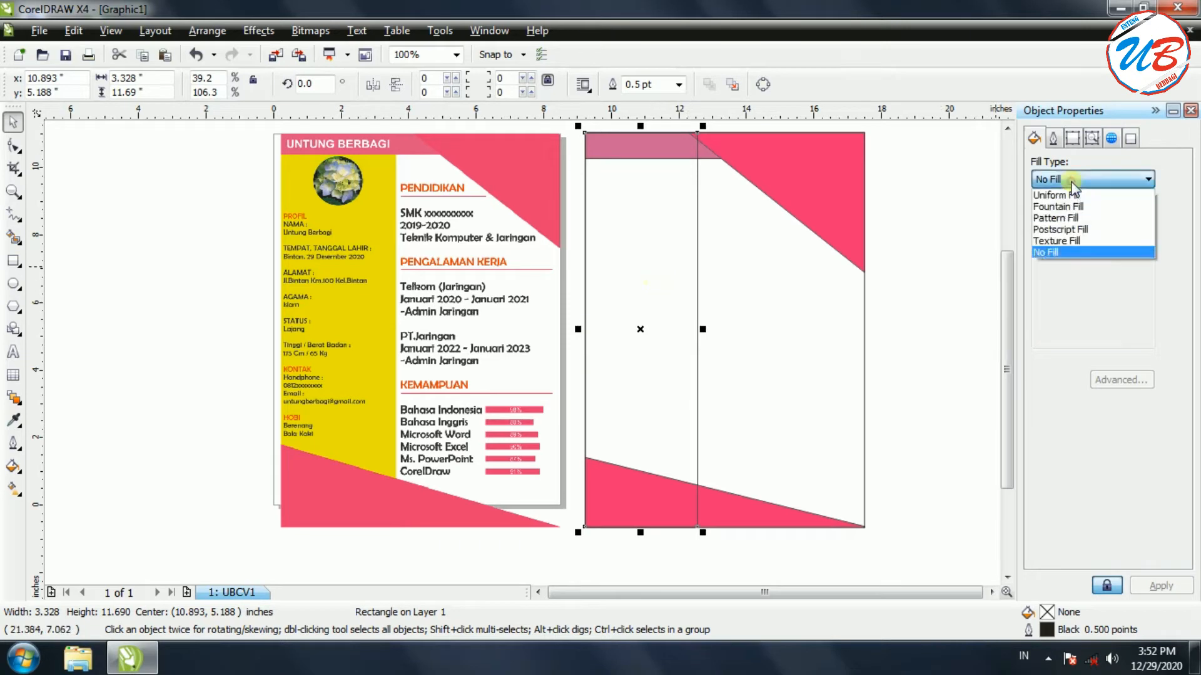
pyautogui.click(1056, 194)
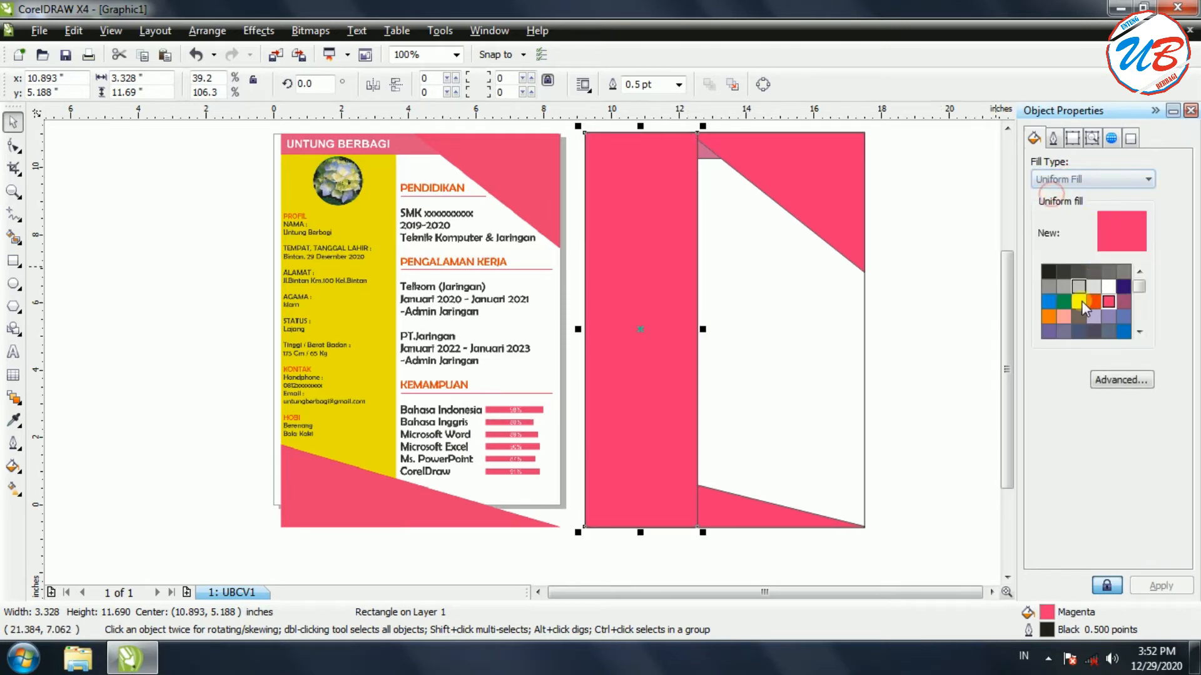
pyautogui.click(1080, 302)
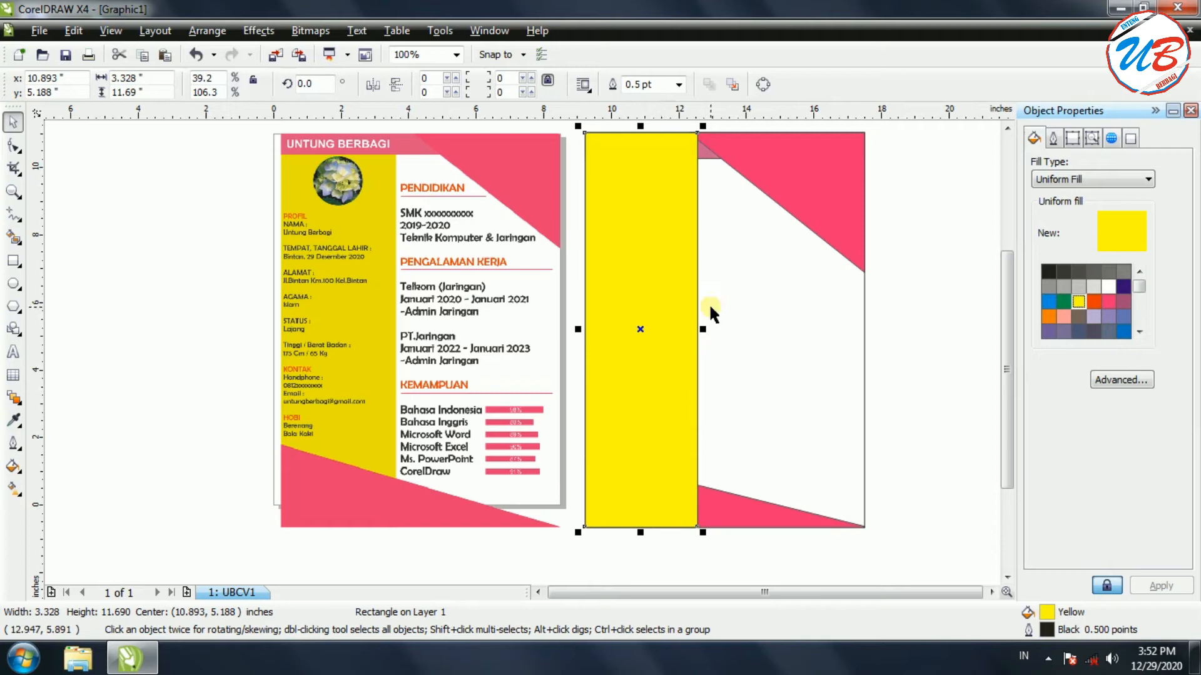
# Send the yellow sidebar To Back Of Page, behind the pink triangles
pyautogui.rightClick(662, 230)
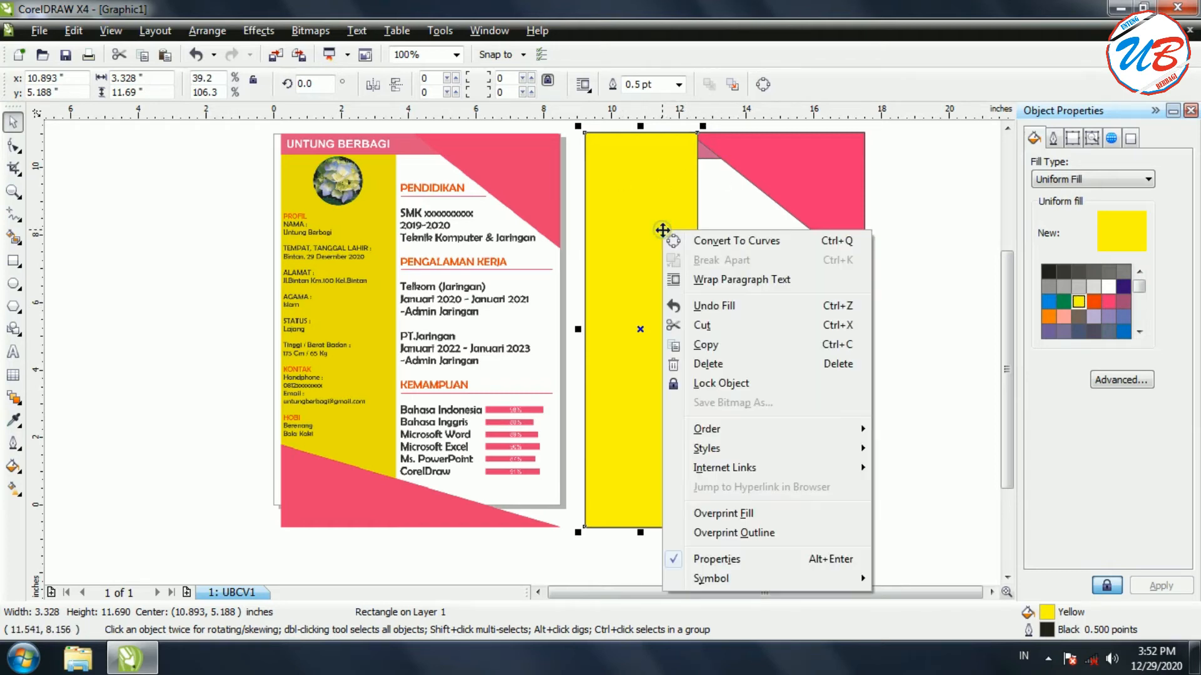
pyautogui.moveTo(853, 430)
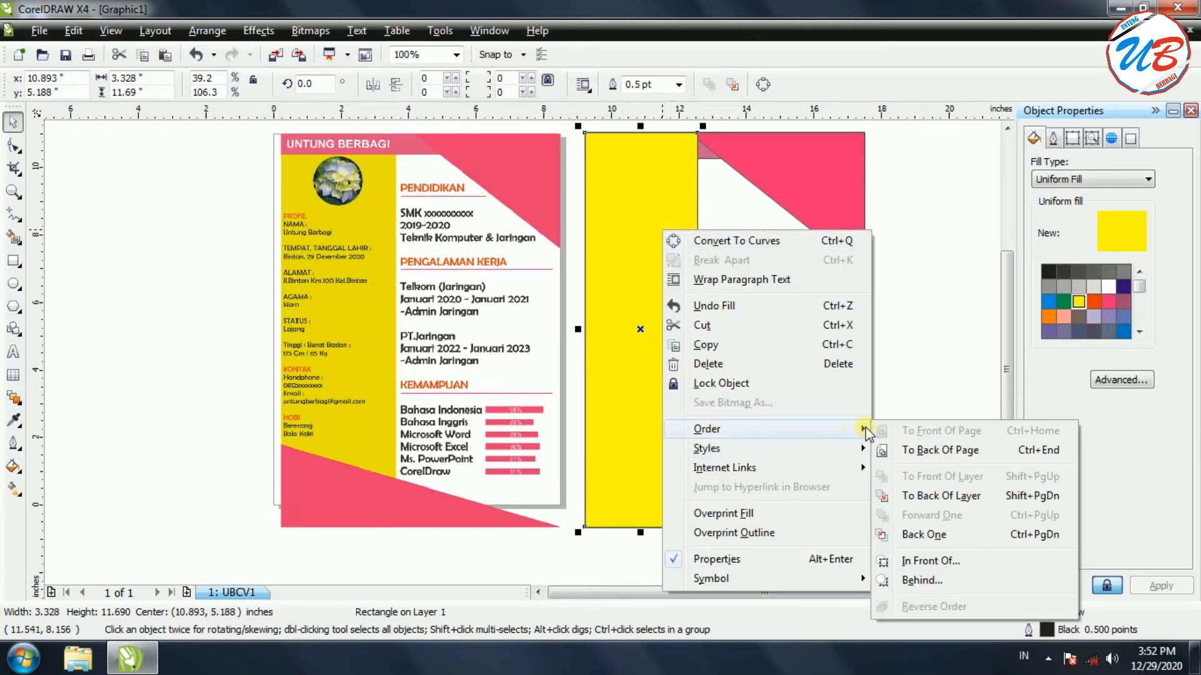
pyautogui.click(929, 451)
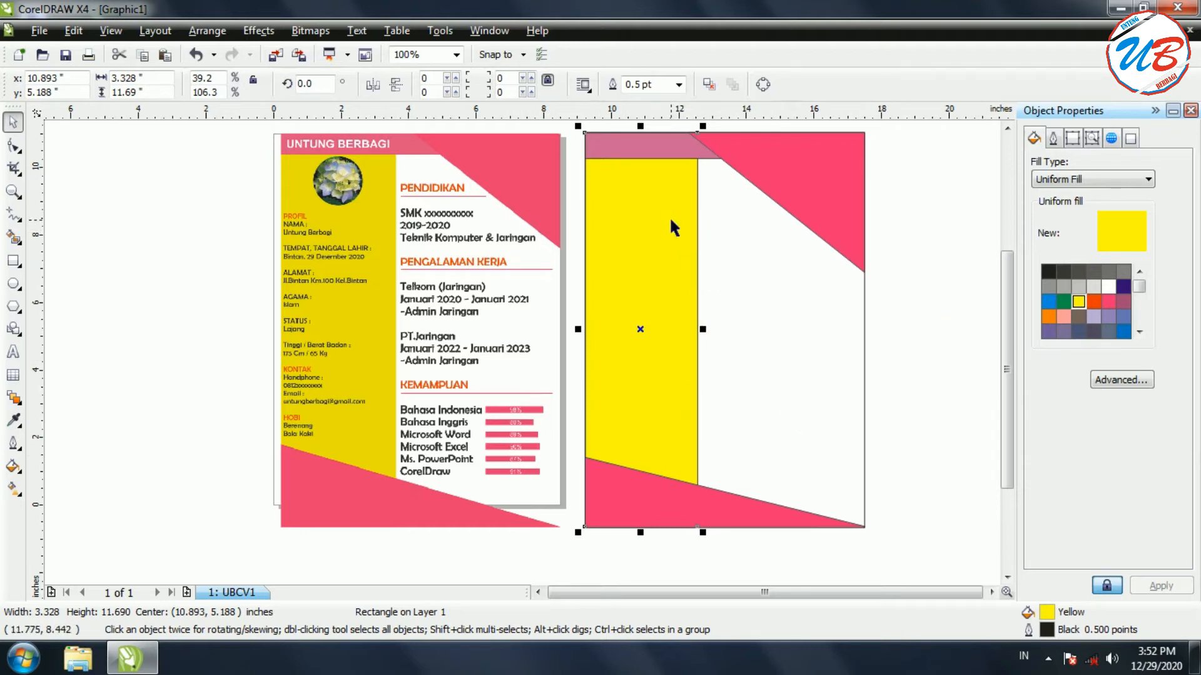
pyautogui.click(936, 287)
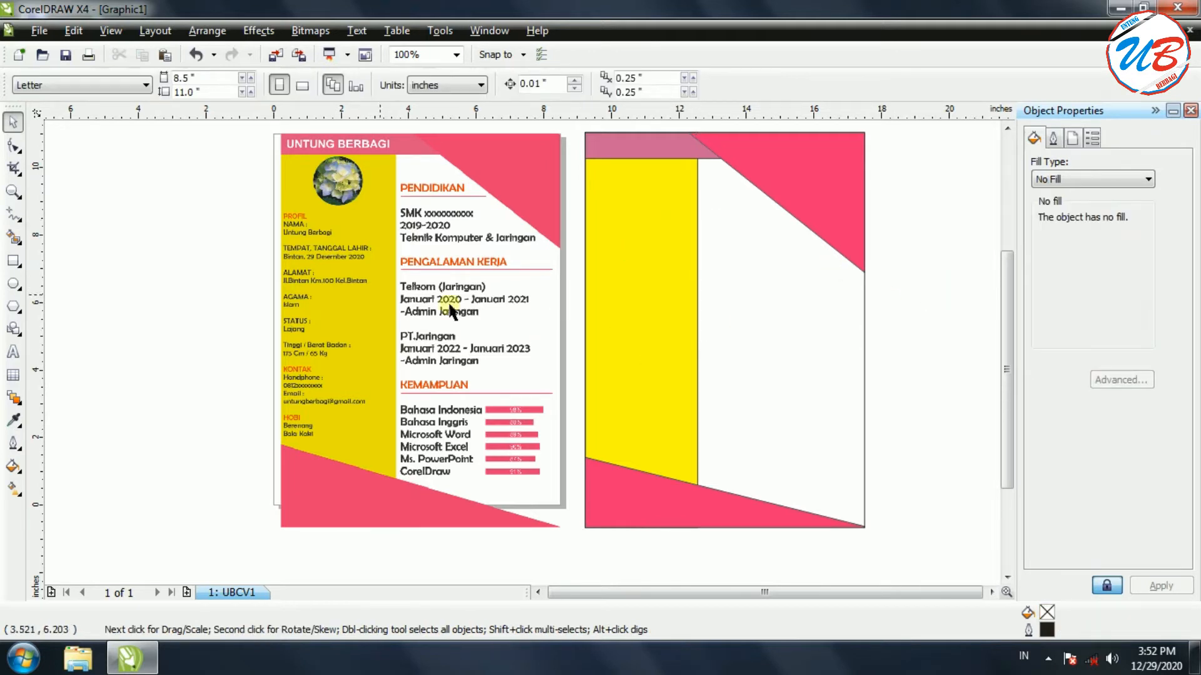
# Type a PROFIL heading at the top of the yellow column
pyautogui.click(293, 226)
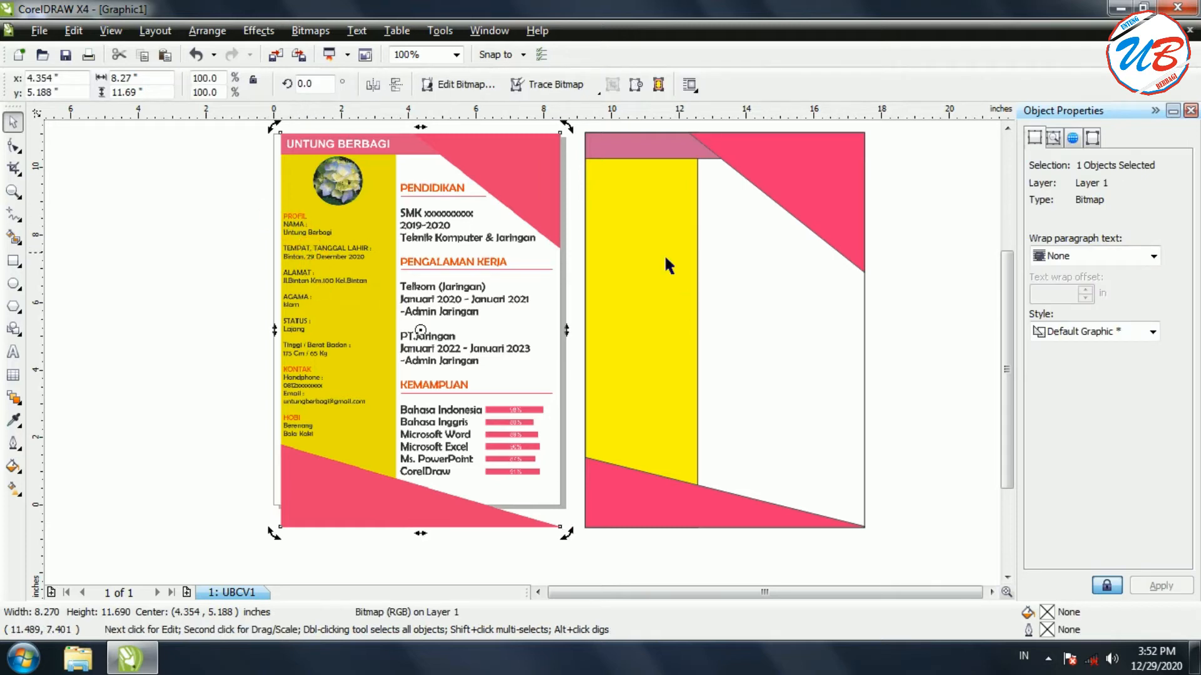
pyautogui.click(128, 350)
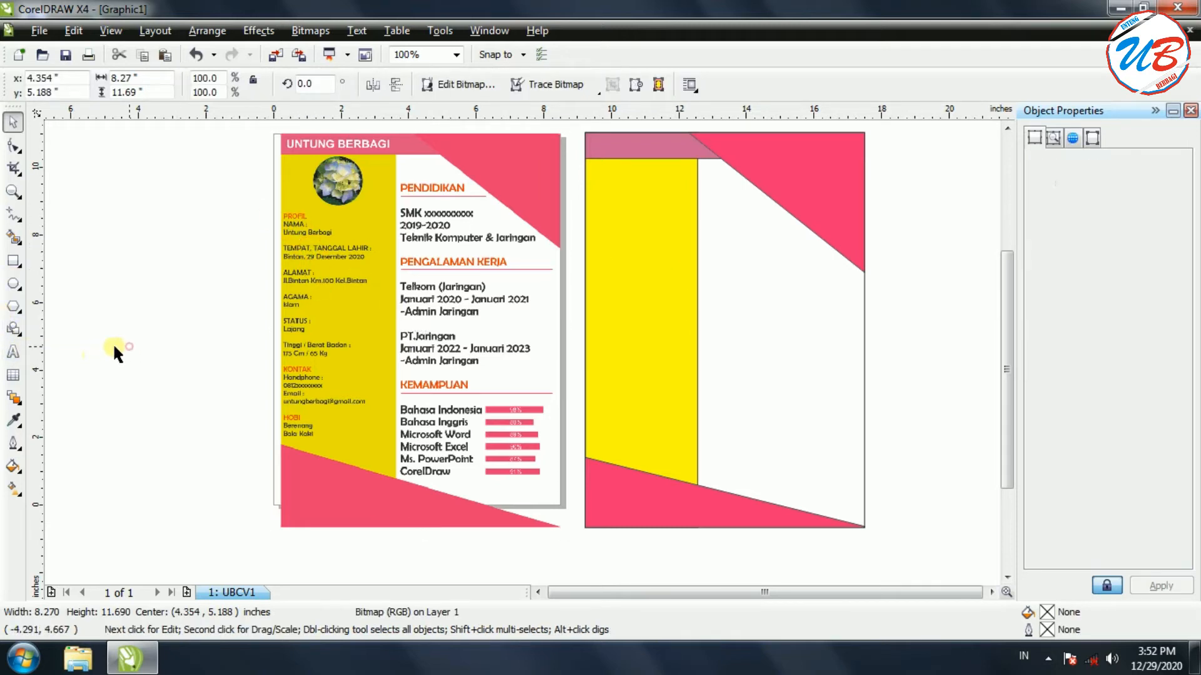
pyautogui.click(13, 352)
pyautogui.click(613, 247)
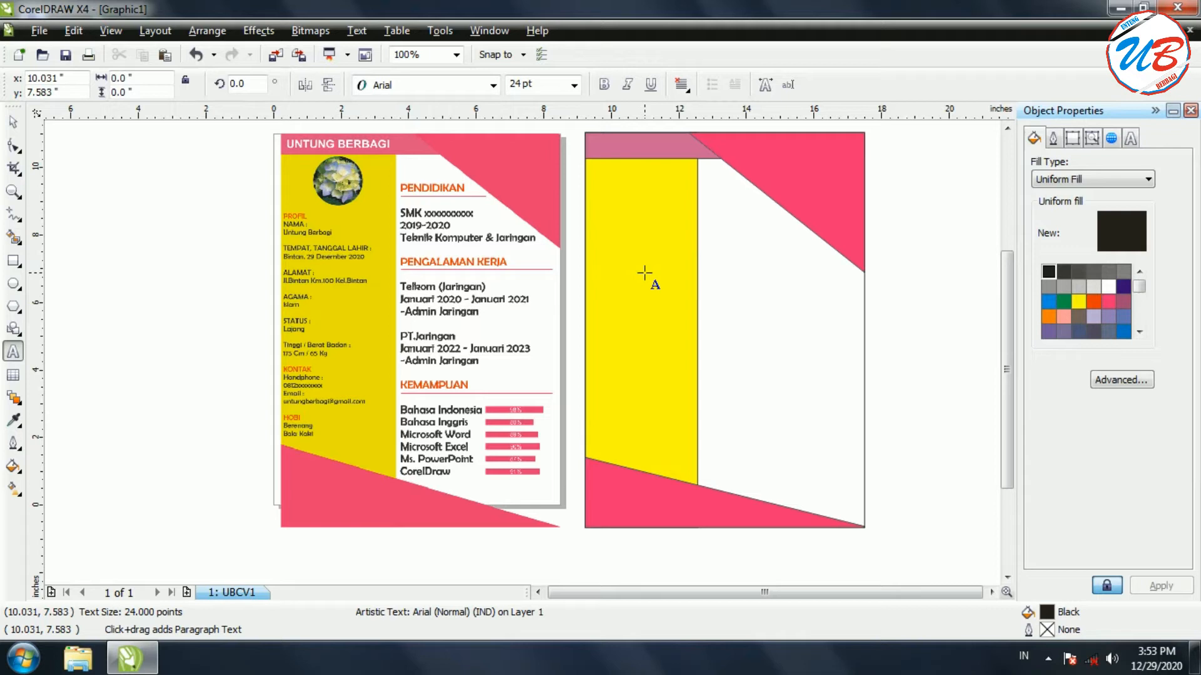
pyautogui.write('PROFIL')
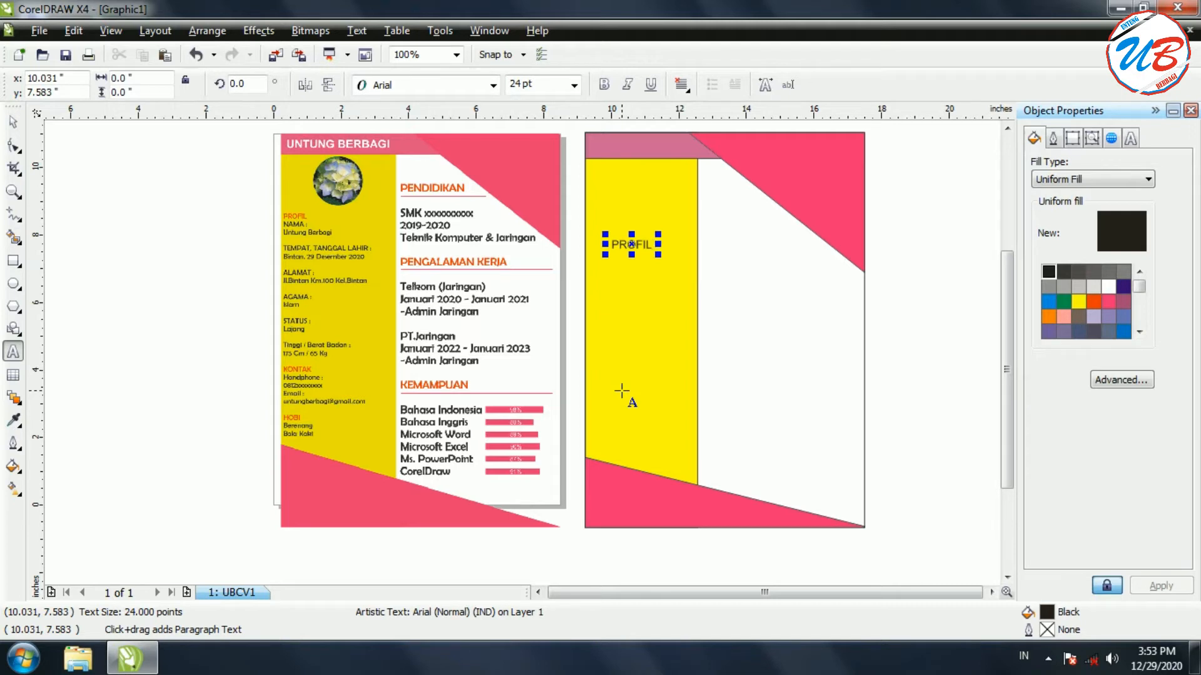
pyautogui.press('Escape')
# Add a NAMA : label with the person's name on the line below
pyautogui.press('Return')
pyautogui.write('NAMA :')
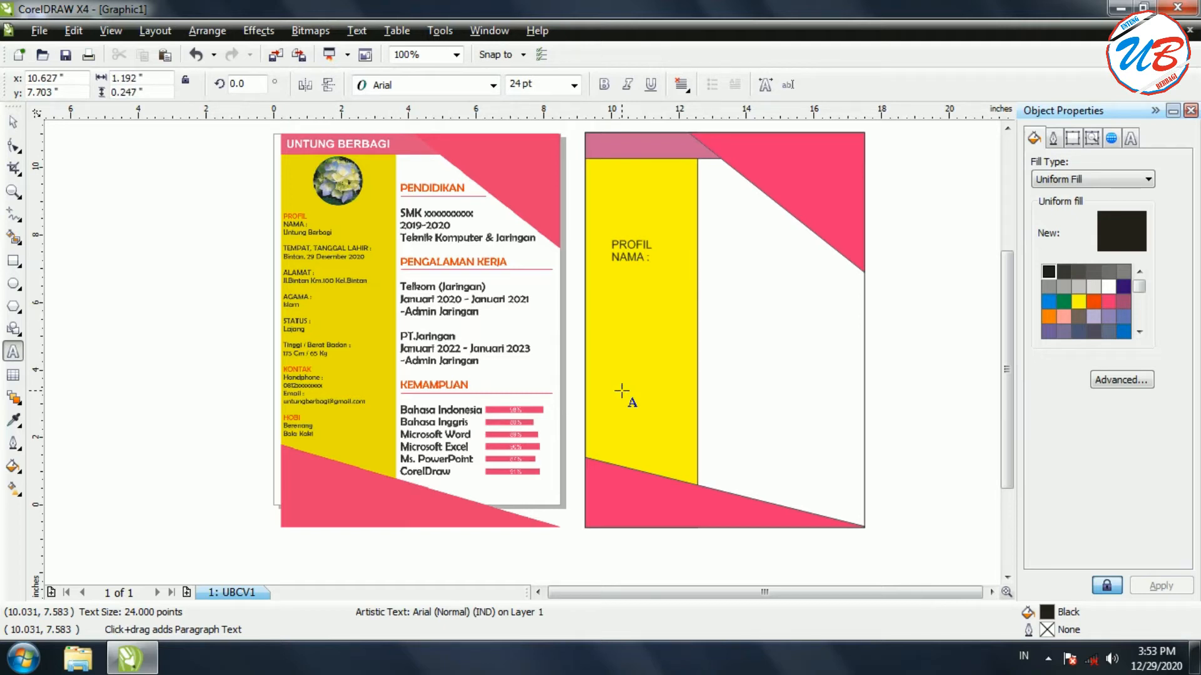
pyautogui.press('Return')
pyautogui.write('u')
pyautogui.press('BackSpace')
pyautogui.click(721, 372)
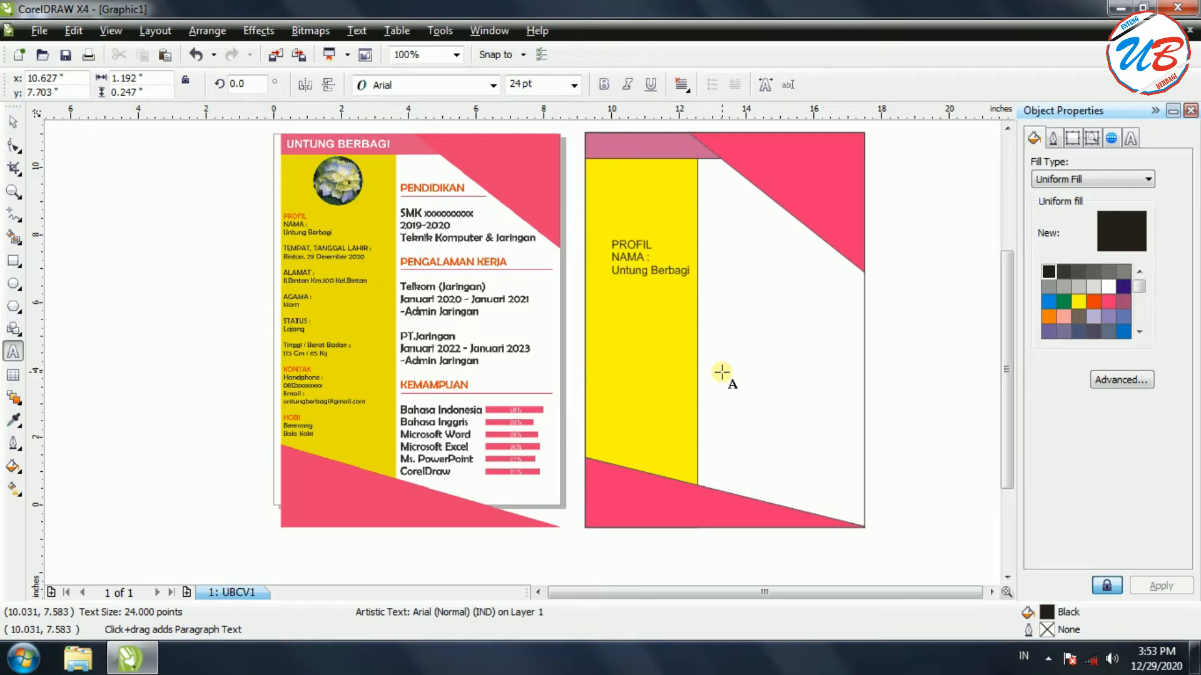
# Add the TEMPAT, TANGGAL LAHIR entry with the birthplace and birth date
pyautogui.press('Return')
pyautogui.press('Return')
pyautogui.write('TEMPAT, TANGGAL LAHIR :')
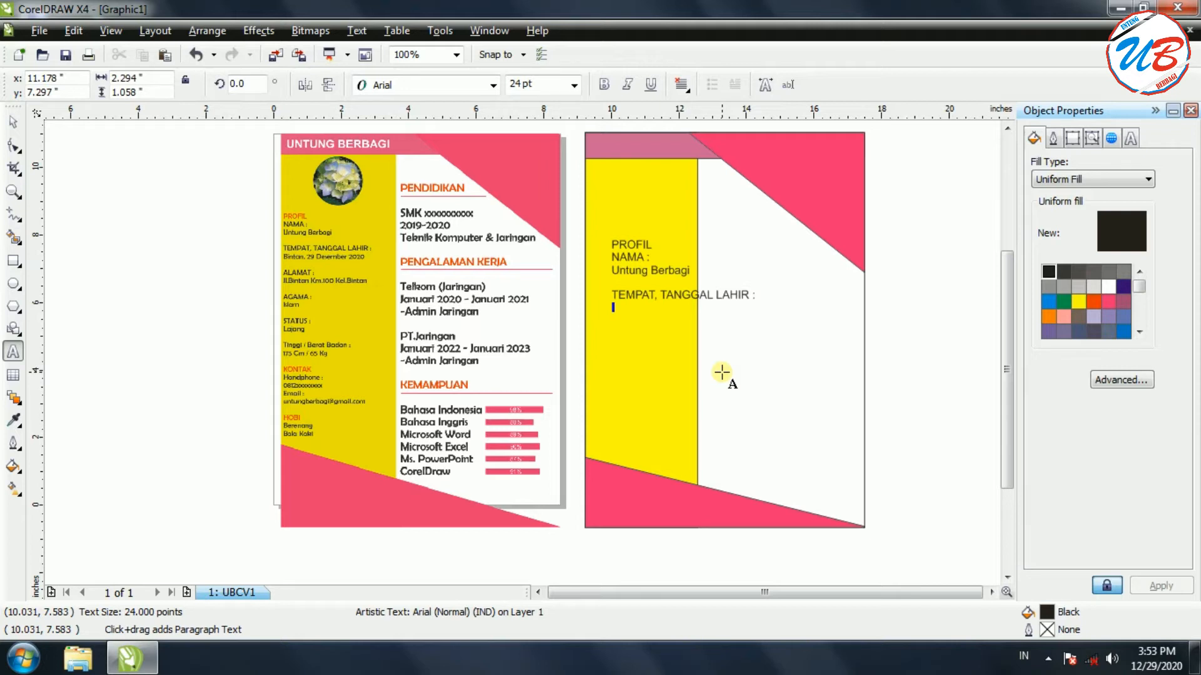
pyautogui.write('Bintan, 29 Desember')
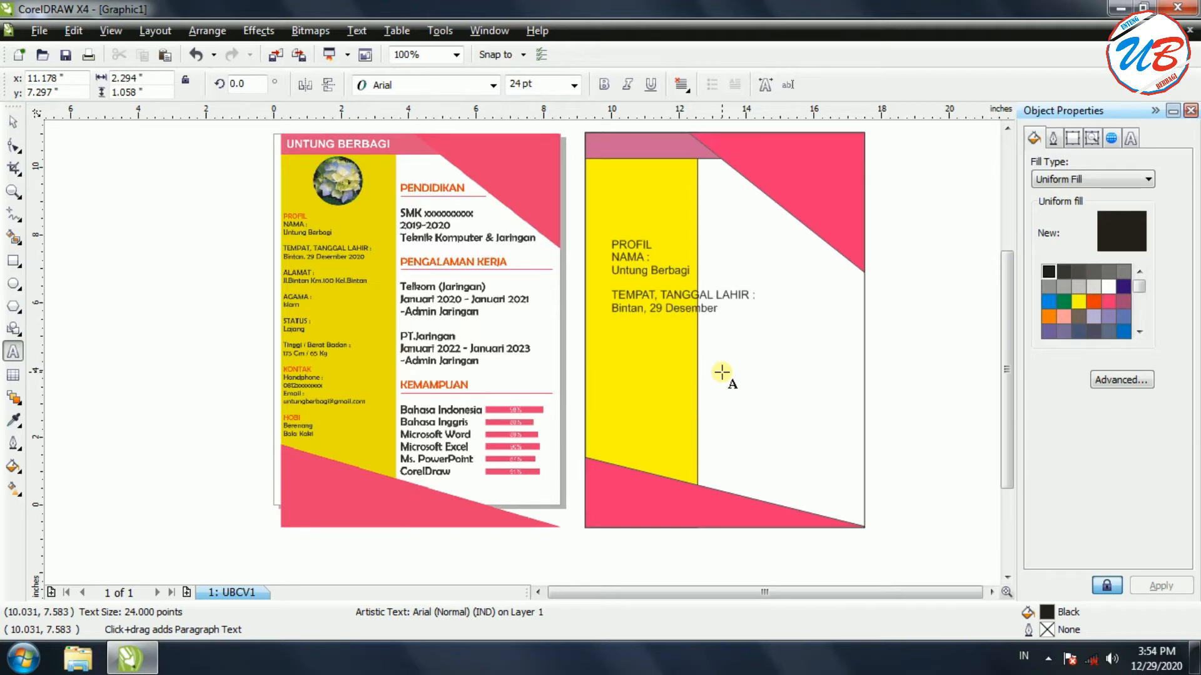
pyautogui.write(' @)@)')
pyautogui.press('BackSpace')
pyautogui.press('BackSpace')
pyautogui.press('BackSpace')
pyautogui.press('BackSpace')
pyautogui.write('2020  Alamat')
# Add an ALAMAT : label followed by the street address line
pyautogui.press('BackSpace')
pyautogui.press('BackSpace')
pyautogui.press('BackSpace')
pyautogui.press('BackSpace')
pyautogui.press('BackSpace')
pyautogui.write('LAMAT :')
pyautogui.press('Return')
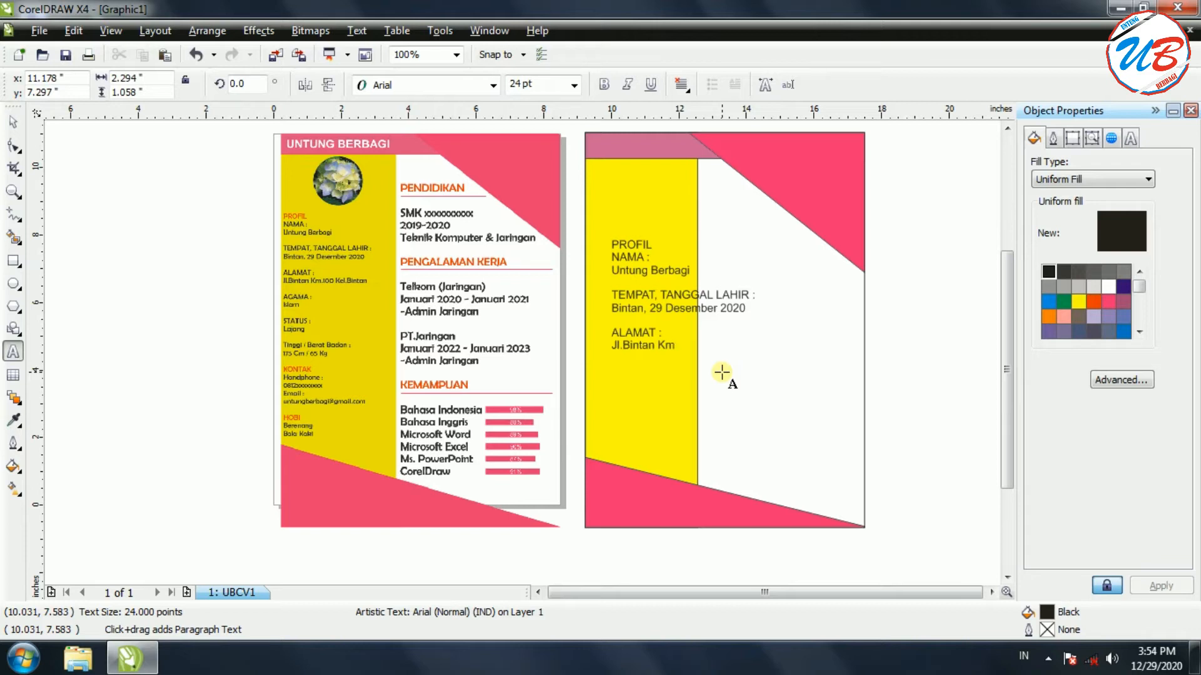
# Add AGAMA : Islam and STATUS : Lajang entries to the profile text
pyautogui.press('Return')
pyautogui.write('AGAMA')
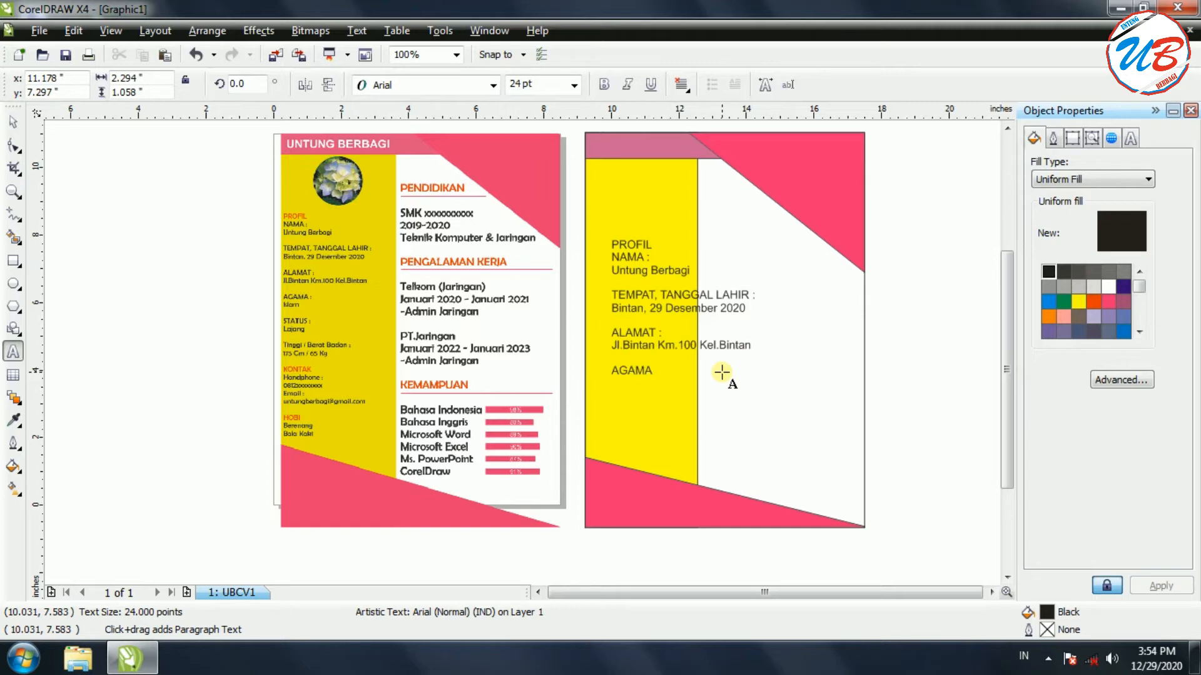
pyautogui.write(' :')
pyautogui.press('Return')
pyautogui.write('Islam')
pyautogui.press('Return')
pyautogui.press('Return')
pyautogui.write('S')
pyautogui.write('TATUS')
pyautogui.write(' :')
pyautogui.write('jang')
# Add the line Tinggi / Berat Badan : 175 Cm / 65 Kg
pyautogui.press('Return')
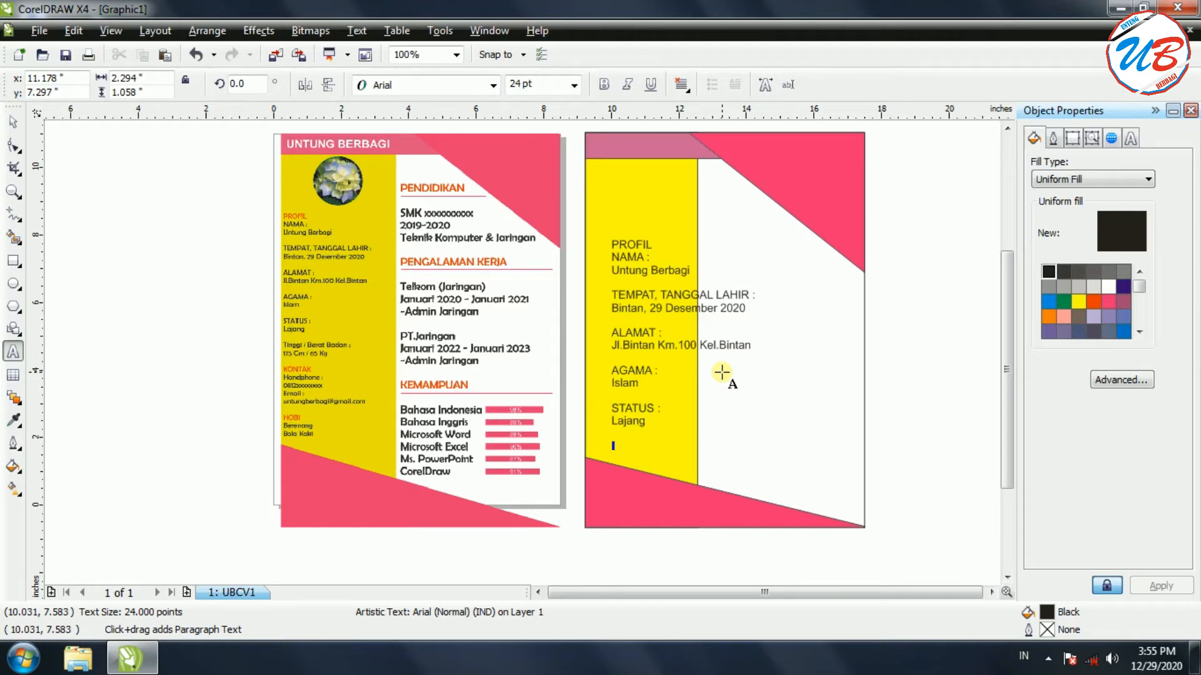
pyautogui.write('Tinggi')
pyautogui.write(' Badan')
pyautogui.press('BackSpace')
pyautogui.press('BackSpace')
pyautogui.press('BackSpace')
pyautogui.press('BackSpace')
pyautogui.write('/ Berat Bada')
pyautogui.write('n : 175 C')
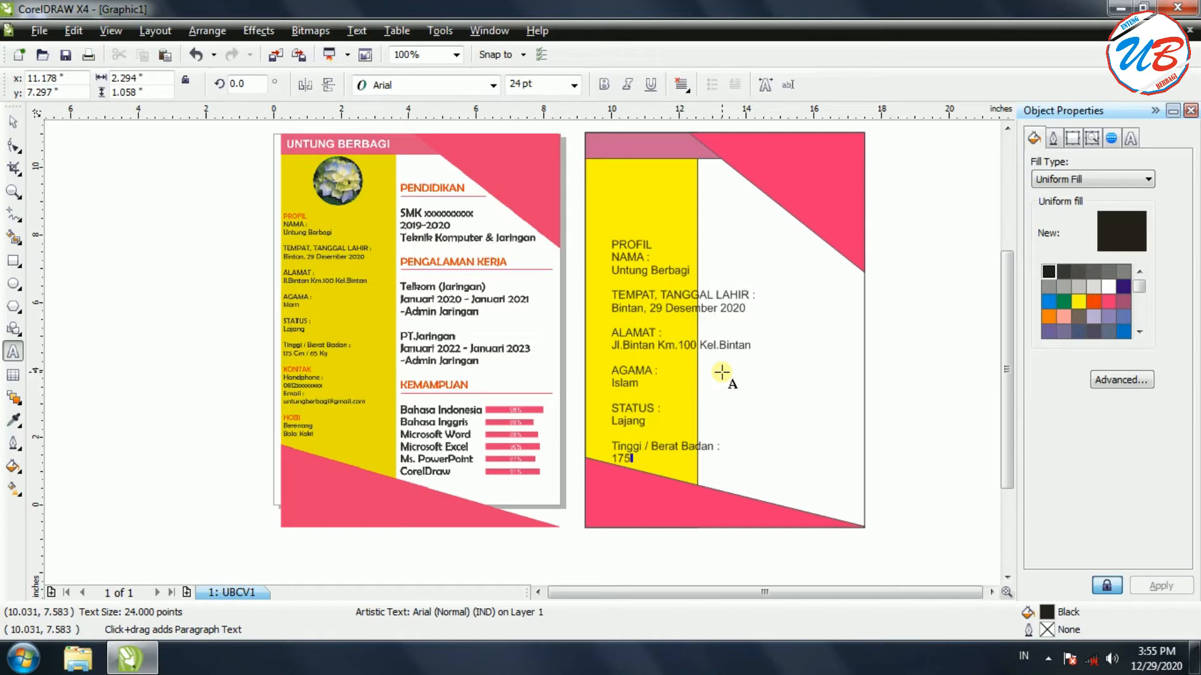
pyautogui.write('m / 65 Kg')
# Add a KONTAK heading with Handphone : and the phone number, then Email : with the e-mail address
pyautogui.press('Return')
pyautogui.press('Return')
pyautogui.write('KONTAK')
pyautogui.write('hA')
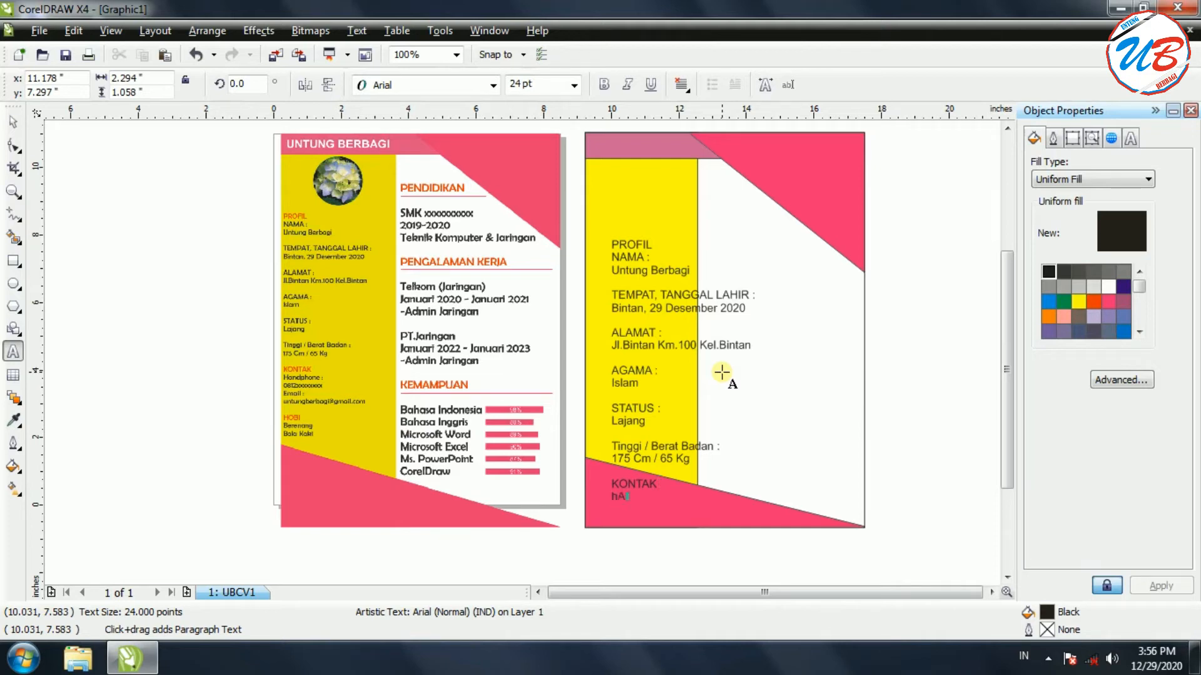
pyautogui.write('h')
pyautogui.write('han')
pyautogui.press('BackSpace')
pyautogui.press('BackSpace')
pyautogui.press('BackSpace')
pyautogui.write('Handpho')
pyautogui.write('ne :')
pyautogui.press('Return')
pyautogui.write('0812xxxxxxx')
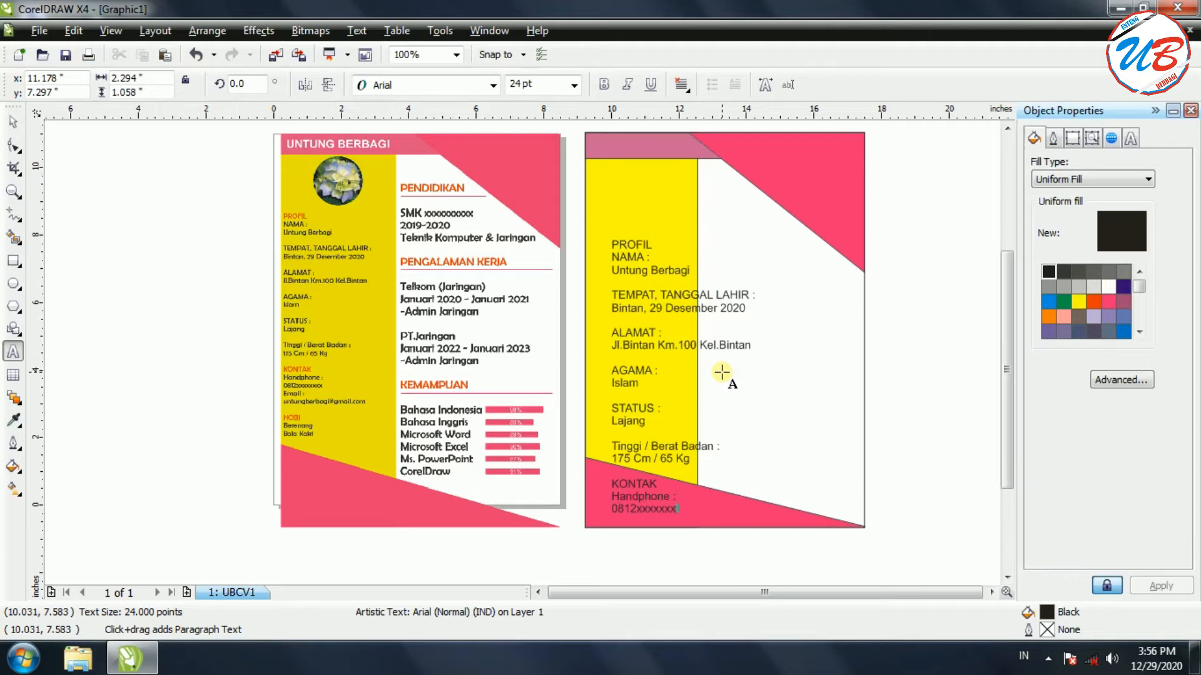
pyautogui.write('x')
pyautogui.write('mail')
pyautogui.write(' : ')
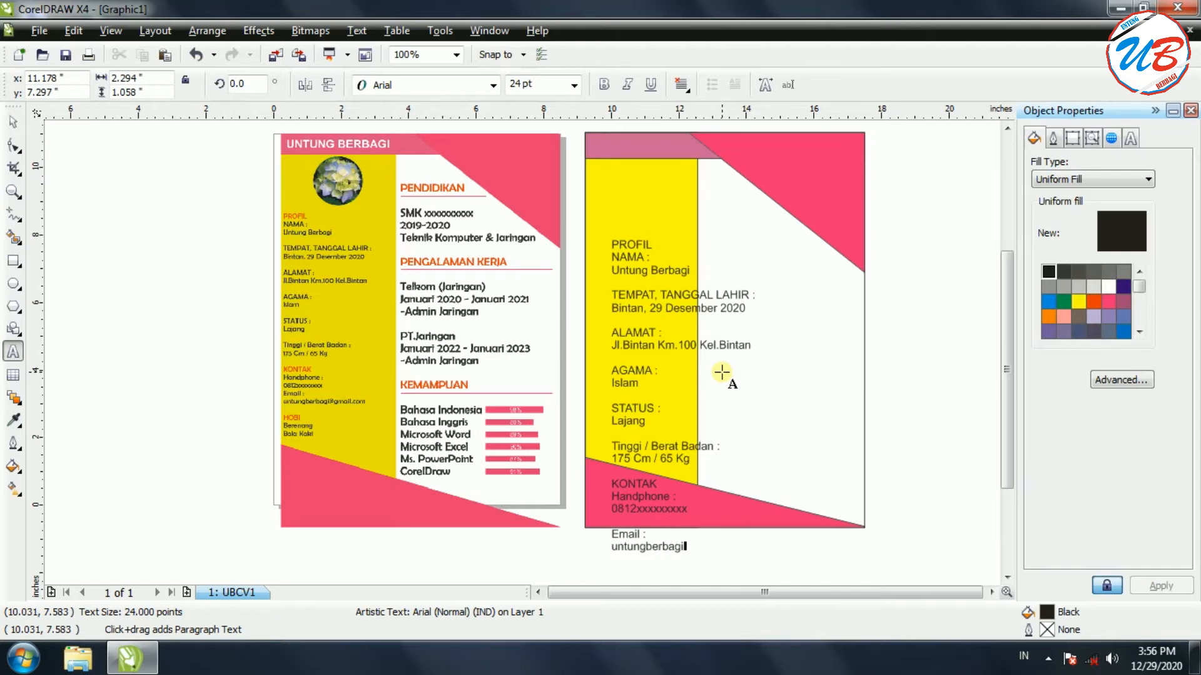
# Add a HOBI heading listing Berenang and Bola Kaki below the e-mail line, then finish editing
pyautogui.press('Return')
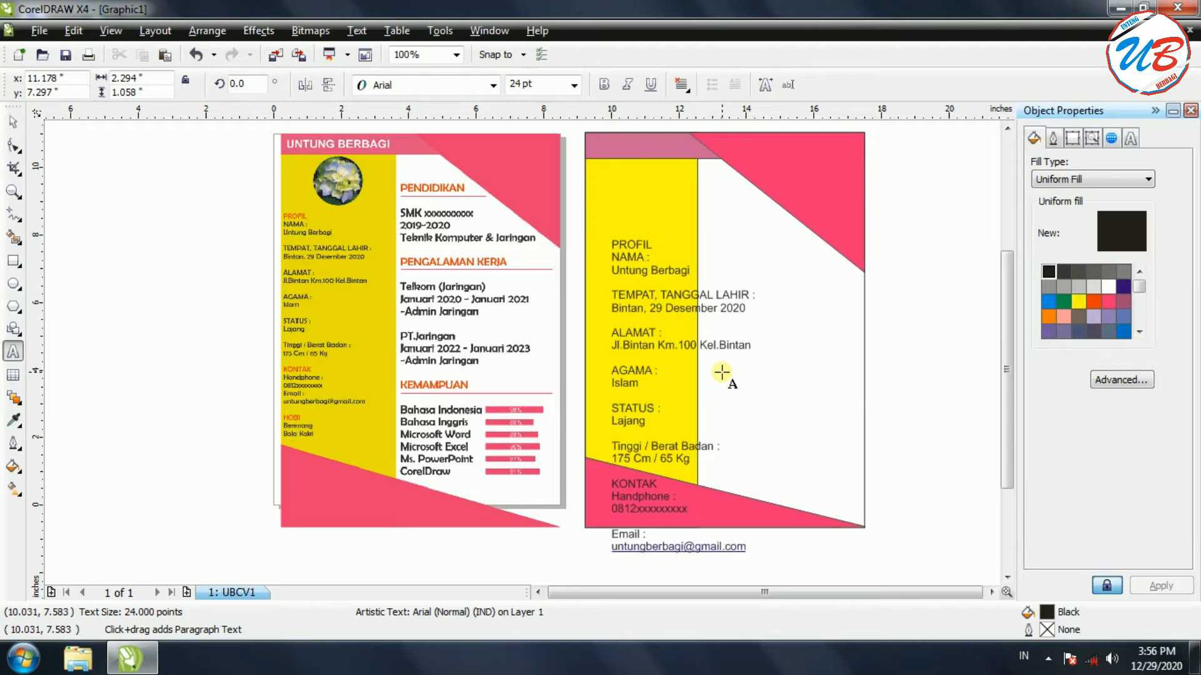
pyautogui.write('HOBI')
pyautogui.press('Return')
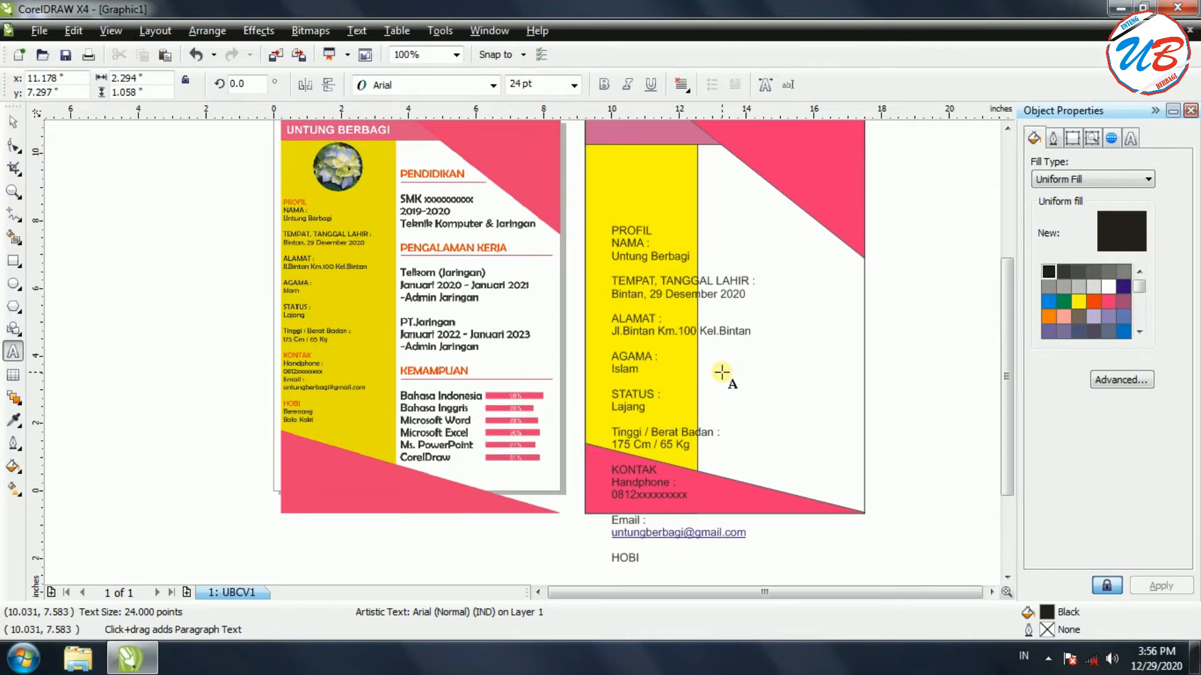
pyautogui.write('bERENANG')
pyautogui.press('BackSpace')
pyautogui.press('BackSpace')
pyautogui.press('BackSpace')
pyautogui.press('BackSpace')
pyautogui.press('BackSpace')
pyautogui.press('BackSpace')
pyautogui.press('BackSpace')
pyautogui.press('BackSpace')
pyautogui.write('Berenang')
pyautogui.press('Return')
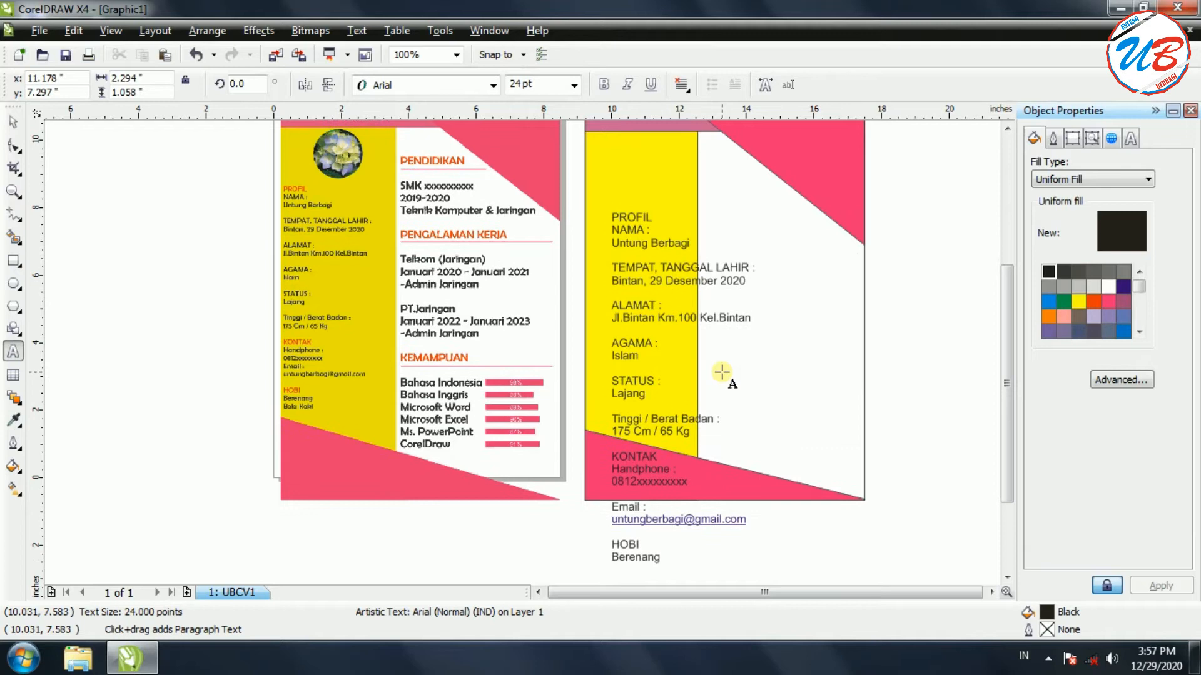
pyautogui.write('Bola kak')
pyautogui.press('BackSpace')
pyautogui.press('BackSpace')
pyautogui.press('BackSpace')
pyautogui.write('Kaki')
pyautogui.hotkey('ctrl', 'space')
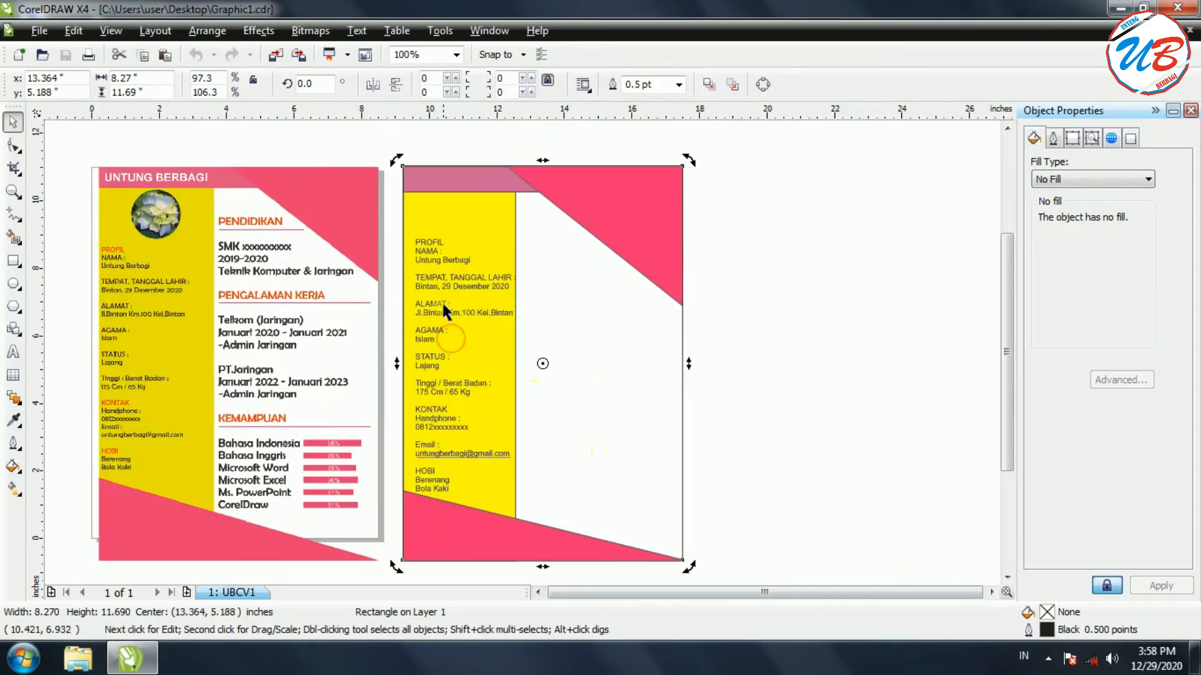
# Nudge the profile text up-left in the yellow column and highlight all its text for editing
pyautogui.click(444, 334)
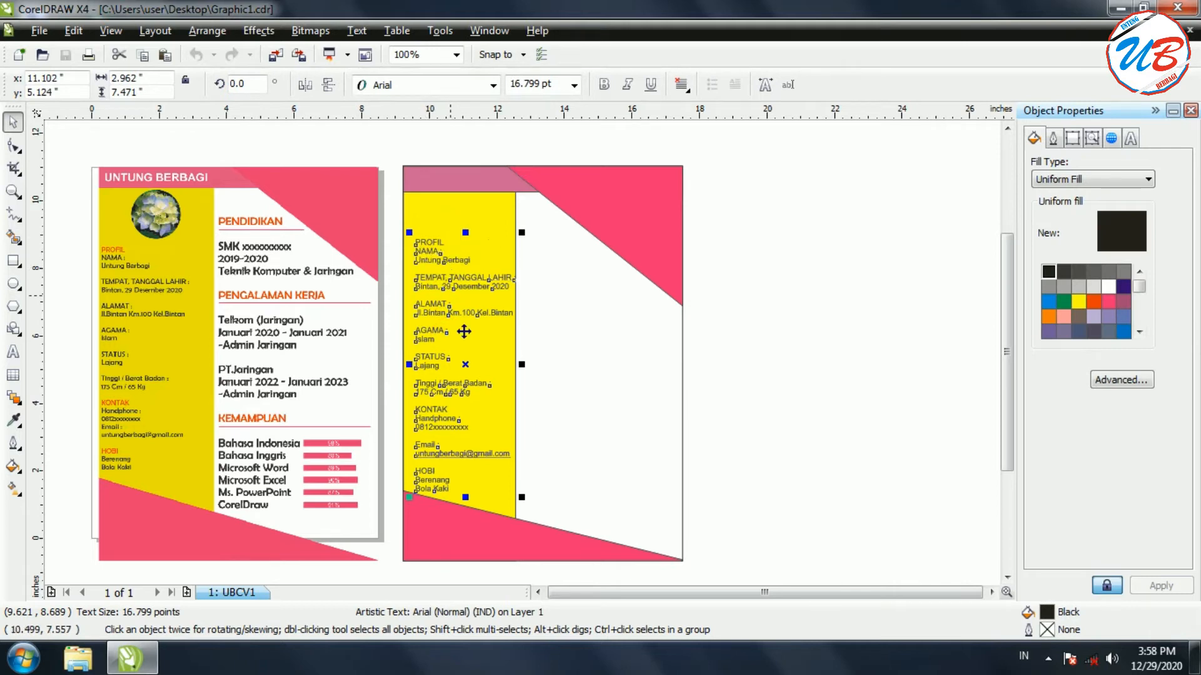
pyautogui.moveTo(466, 366)
pyautogui.mouseDown()
pyautogui.moveTo(459, 338)
pyautogui.moveTo(458, 362)
pyautogui.mouseUp()
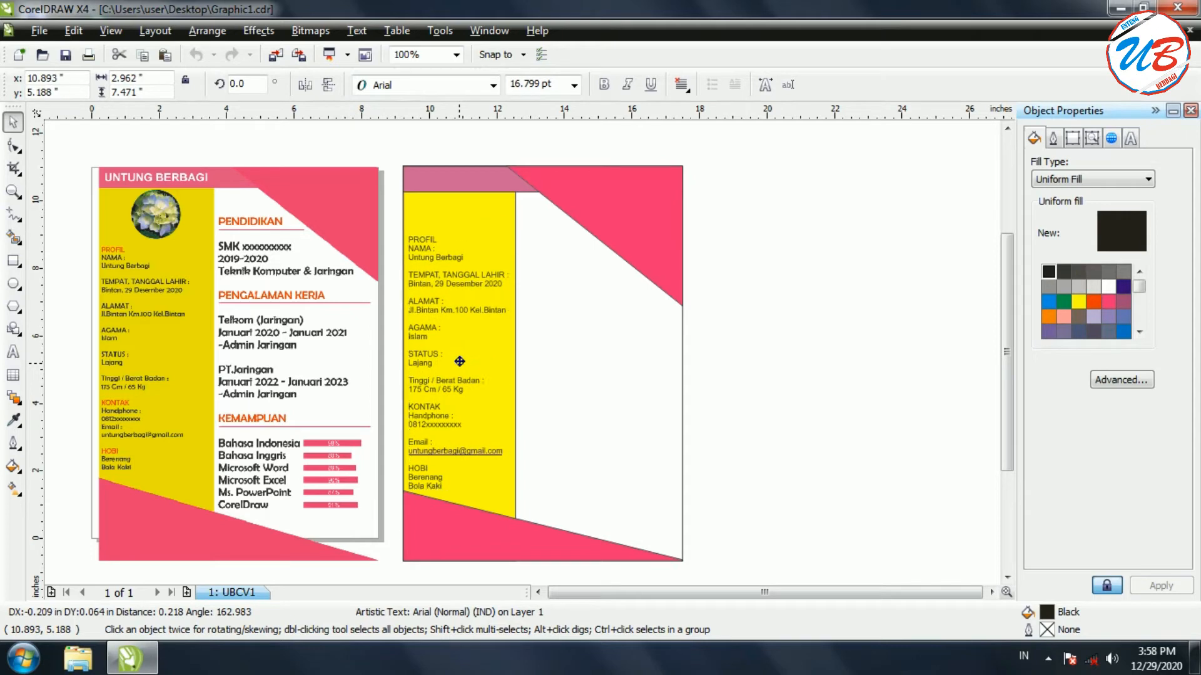
pyautogui.click(439, 482)
pyautogui.click(443, 481)
pyautogui.moveTo(443, 483); pyautogui.dragTo(409, 225)
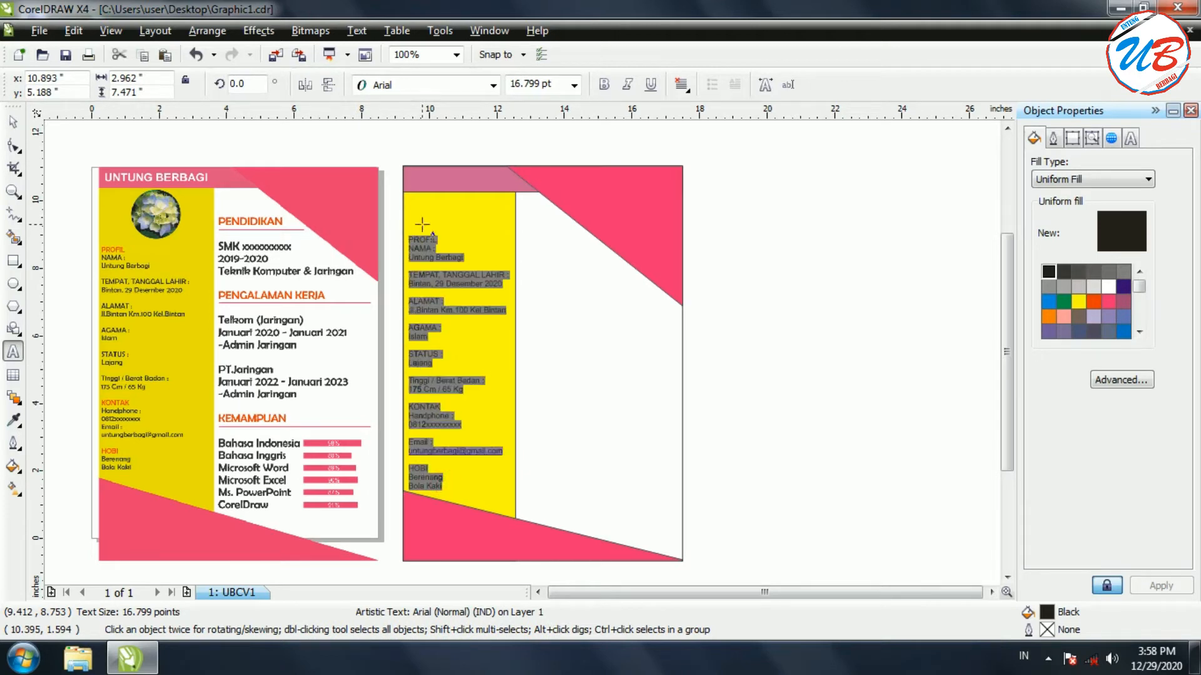
# Set the profile text to Berlin Sans FB, widen its line spacing and nudge it into the column
pyautogui.click(494, 85)
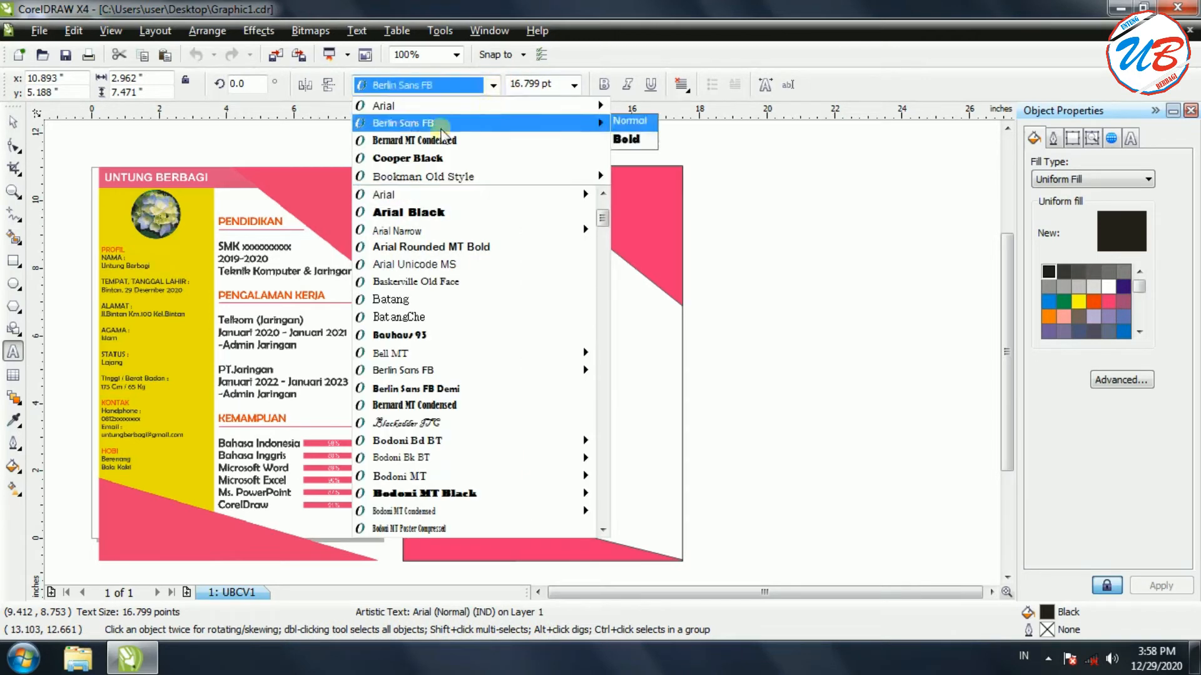
pyautogui.moveTo(419, 128)
pyautogui.click(441, 123)
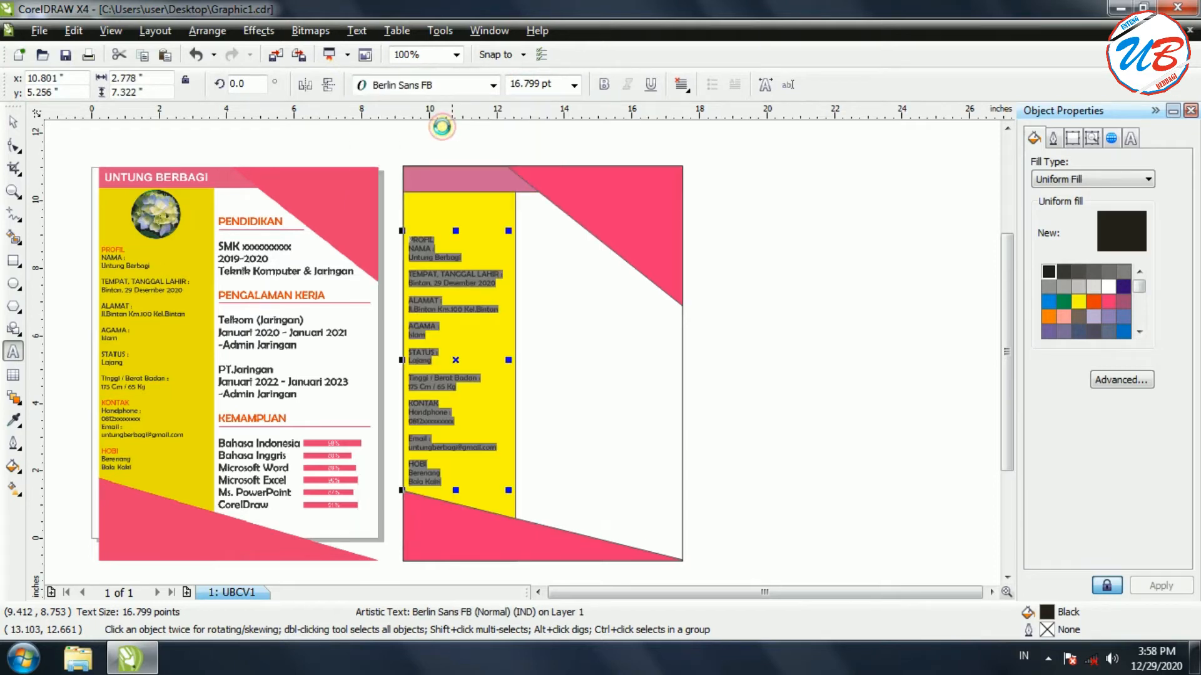
pyautogui.click(469, 284)
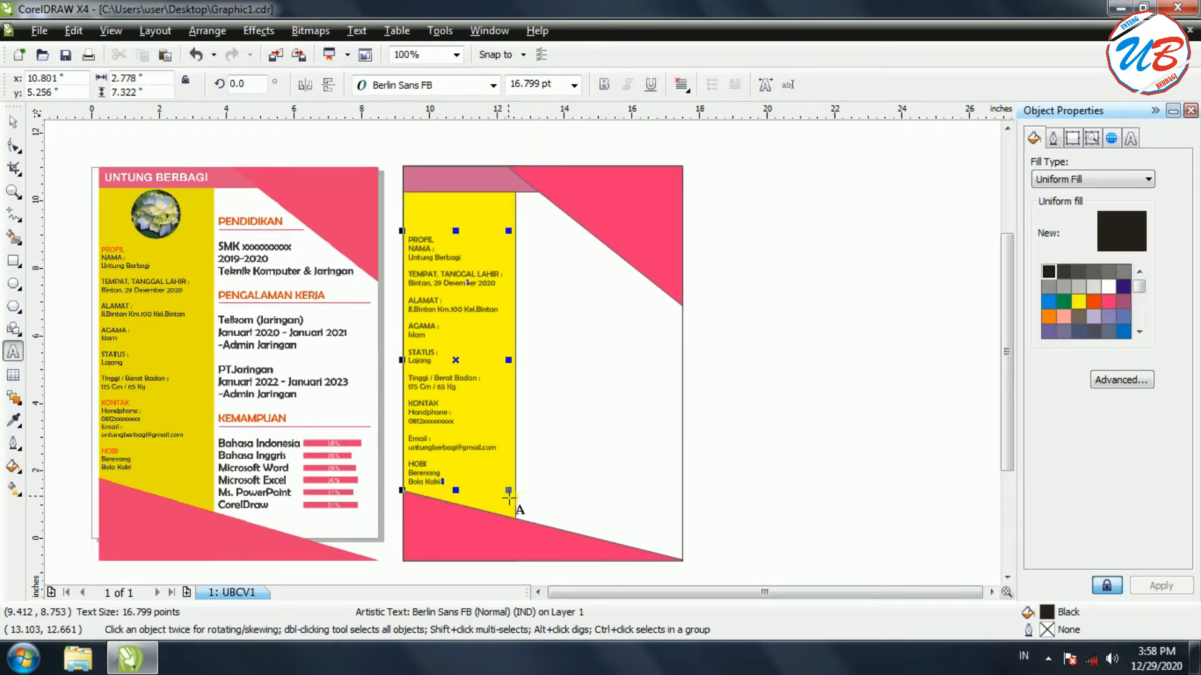
pyautogui.moveTo(508, 491); pyautogui.dragTo(513, 501)
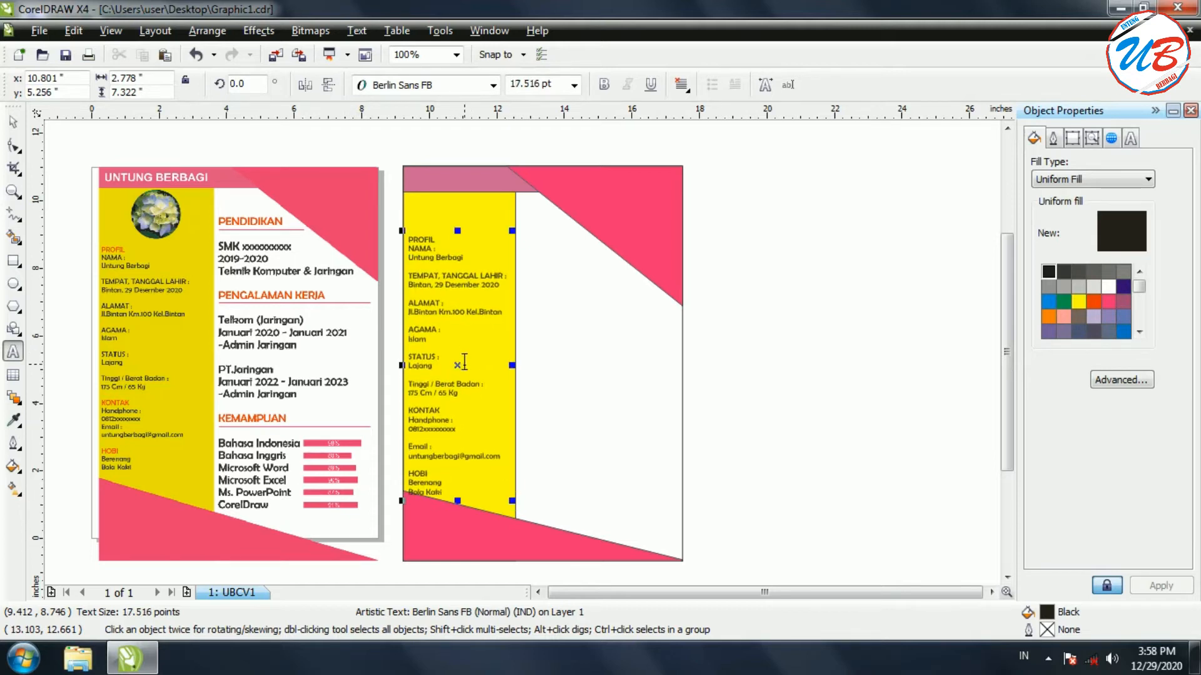
pyautogui.moveTo(459, 366); pyautogui.dragTo(462, 359)
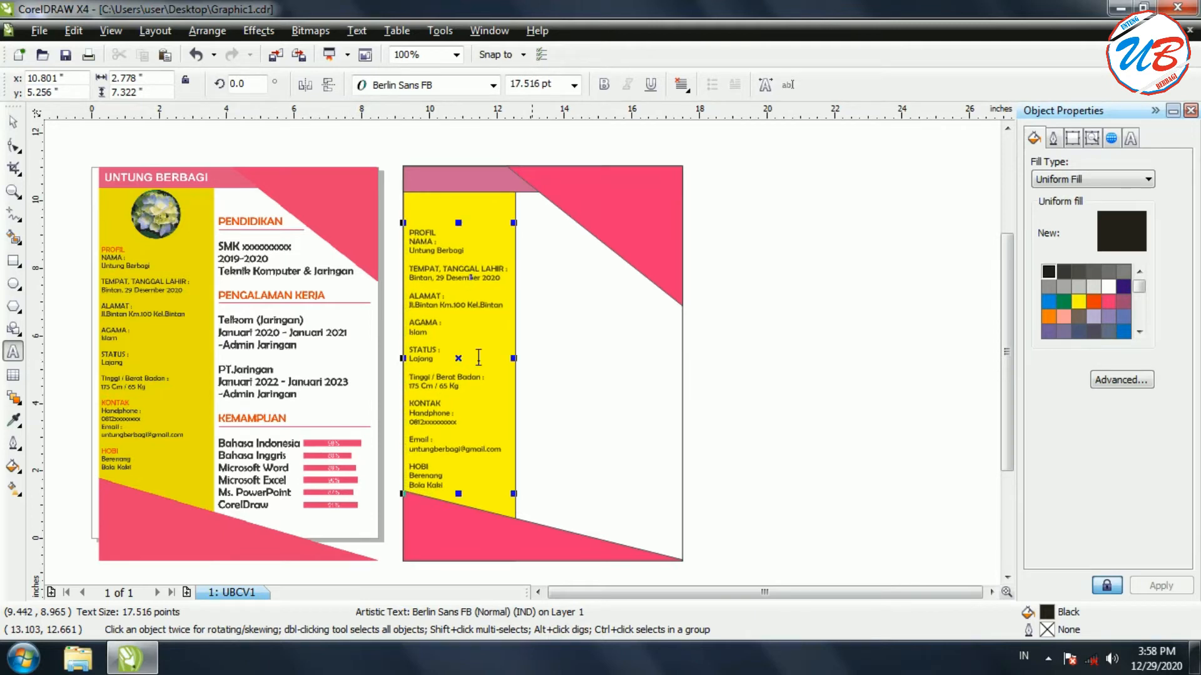
# Colour the PROFIL heading in the sidebar text red
pyautogui.click(835, 344)
pyautogui.scroll(1, 606, 235)
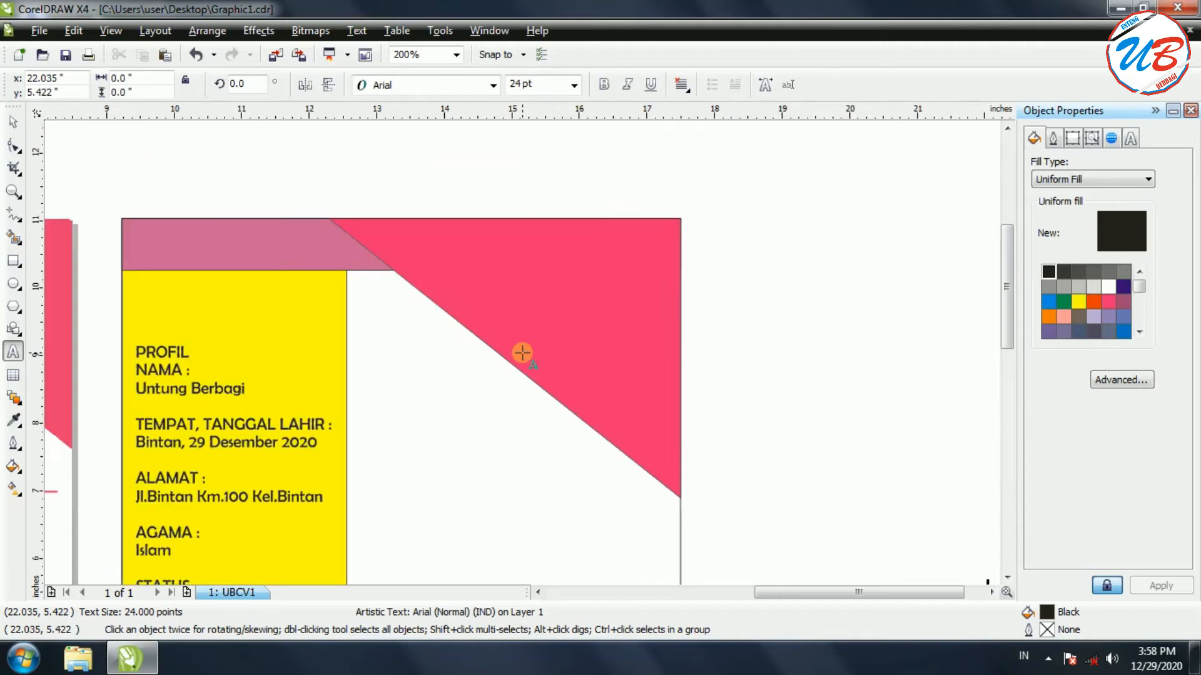
pyautogui.moveTo(866, 592); pyautogui.dragTo(816, 591)
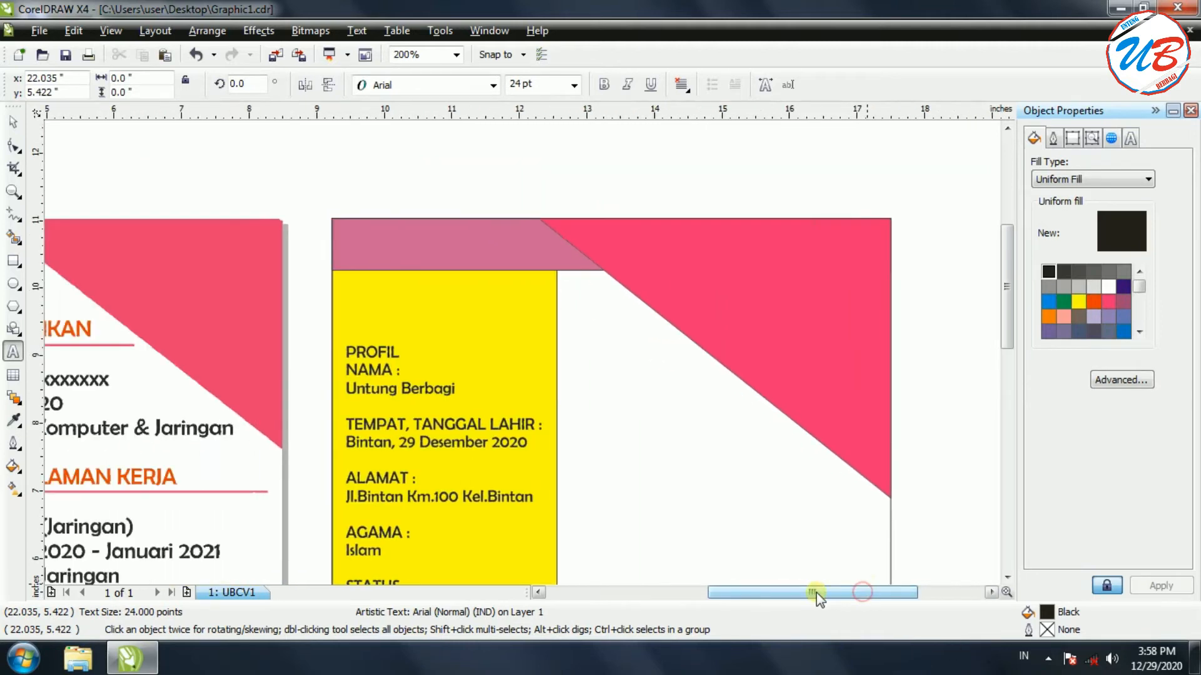
pyautogui.moveTo(1007, 301); pyautogui.dragTo(1007, 343)
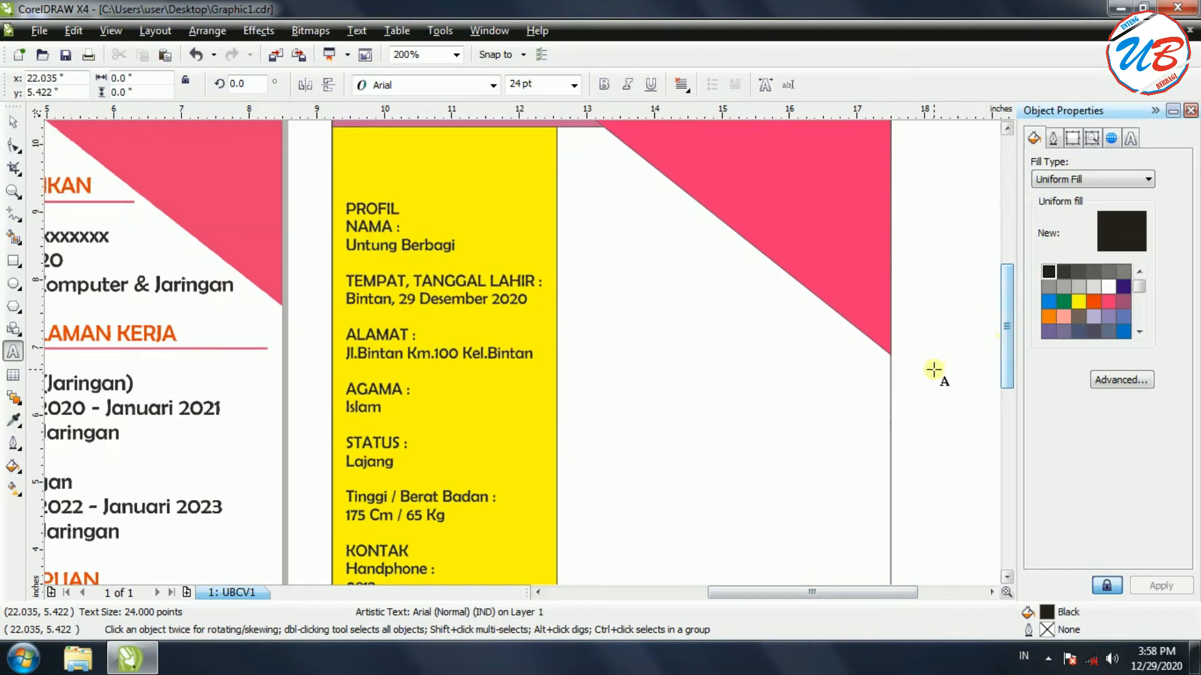
pyautogui.click(400, 210)
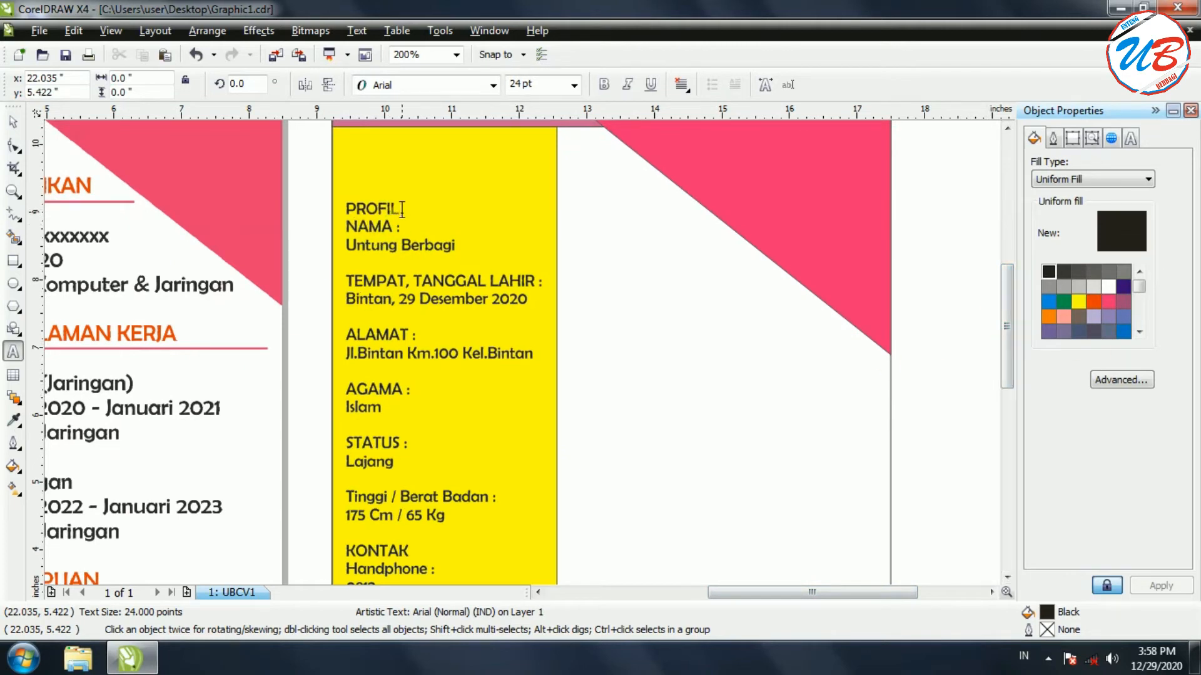
pyautogui.click(362, 212)
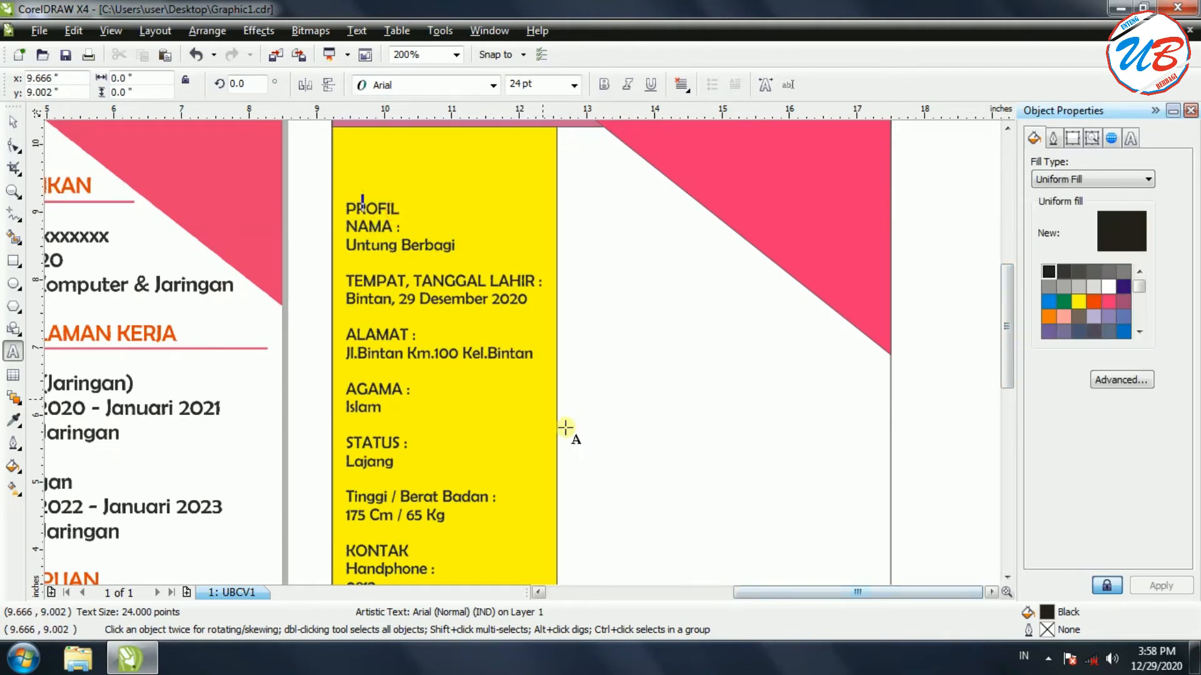
pyautogui.click(400, 208)
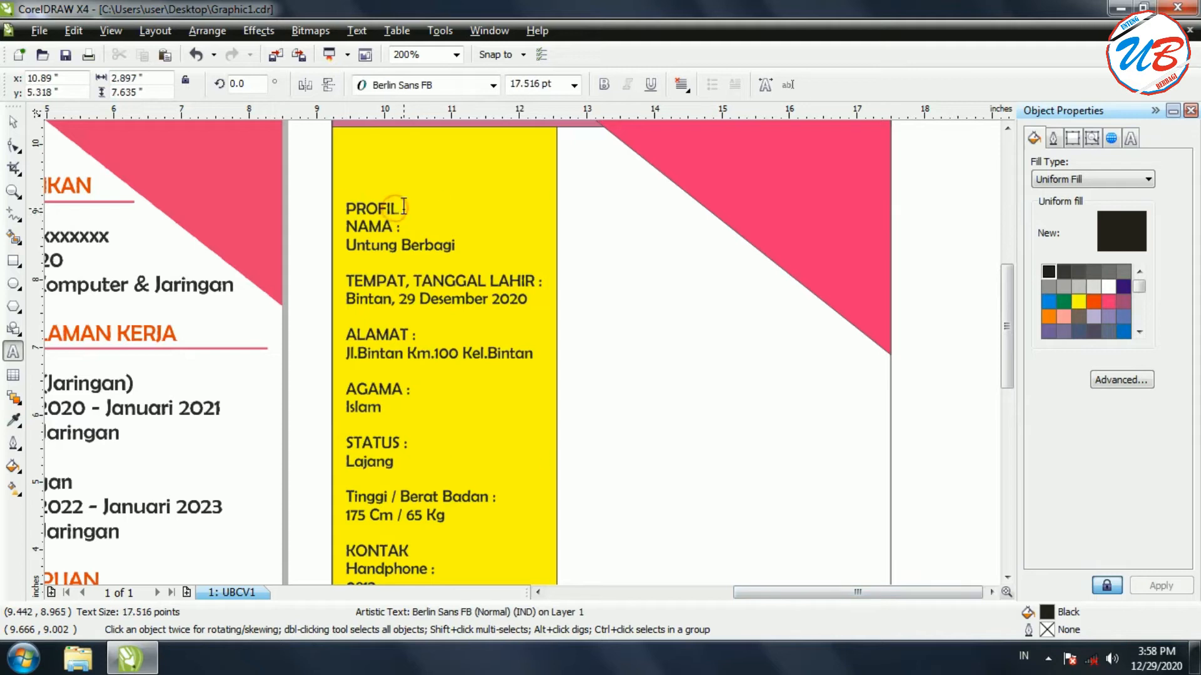
pyautogui.moveTo(398, 208); pyautogui.dragTo(345, 209)
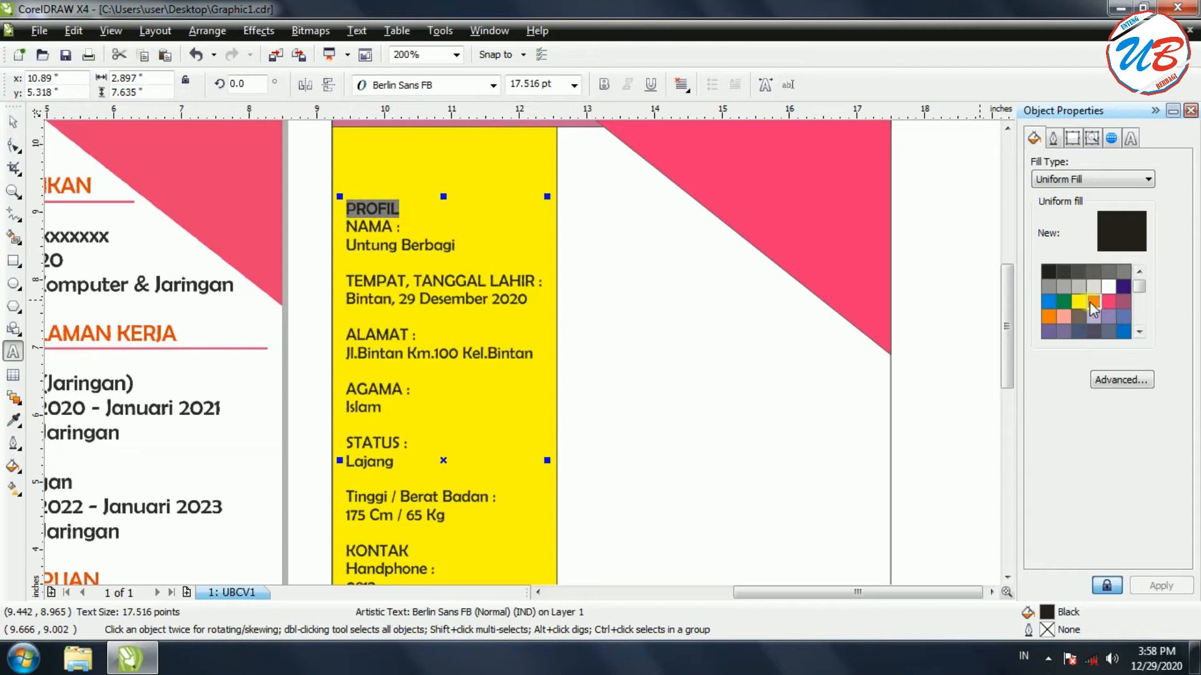
pyautogui.click(1093, 301)
# Colour the KONTAK and HOBI headings red as well
pyautogui.moveTo(812, 591); pyautogui.dragTo(721, 599)
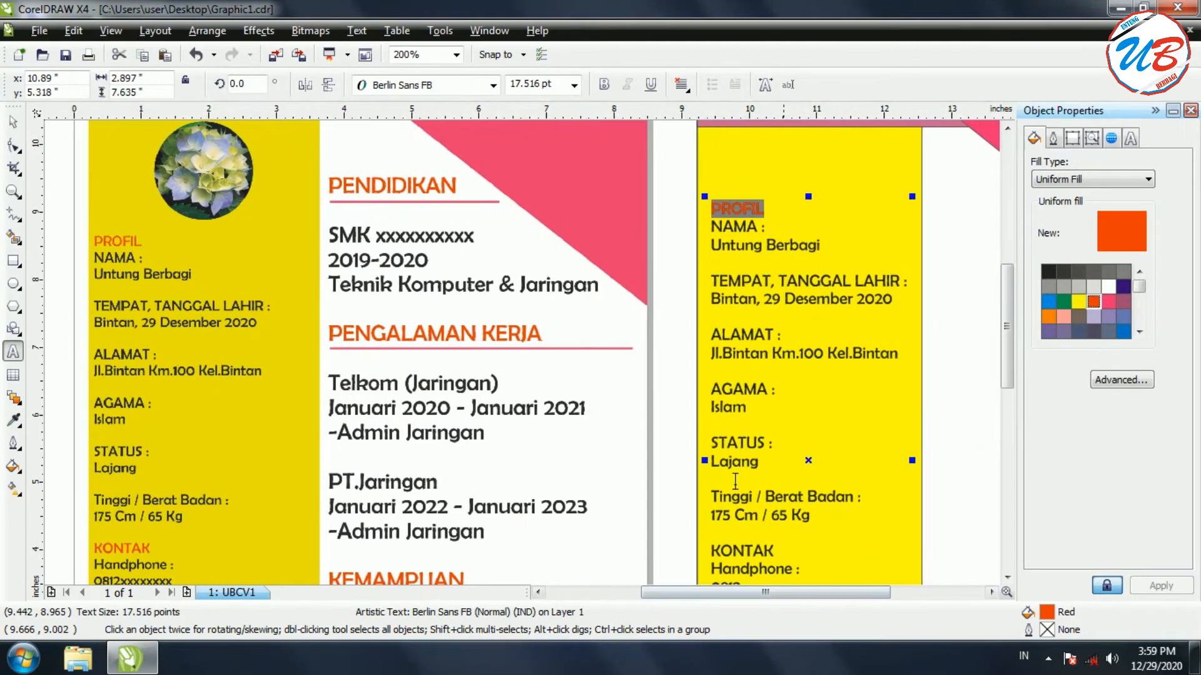
pyautogui.moveTo(1010, 360); pyautogui.dragTo(1009, 419)
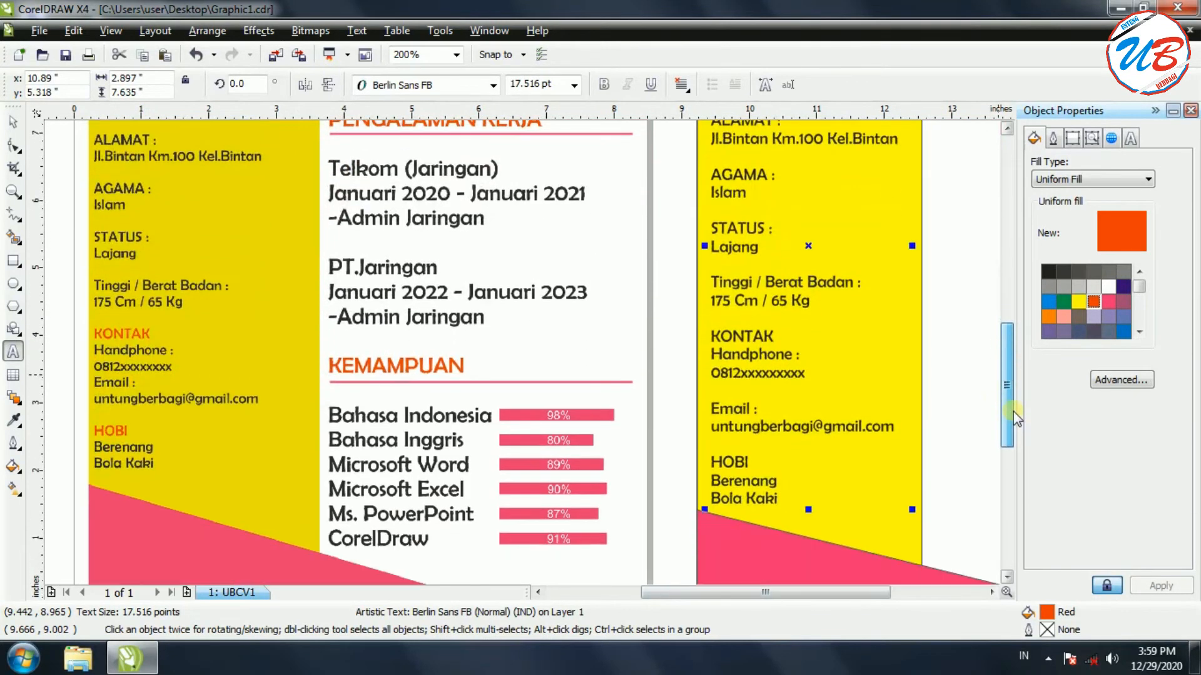
pyautogui.moveTo(776, 332); pyautogui.dragTo(724, 336)
pyautogui.click(1092, 302)
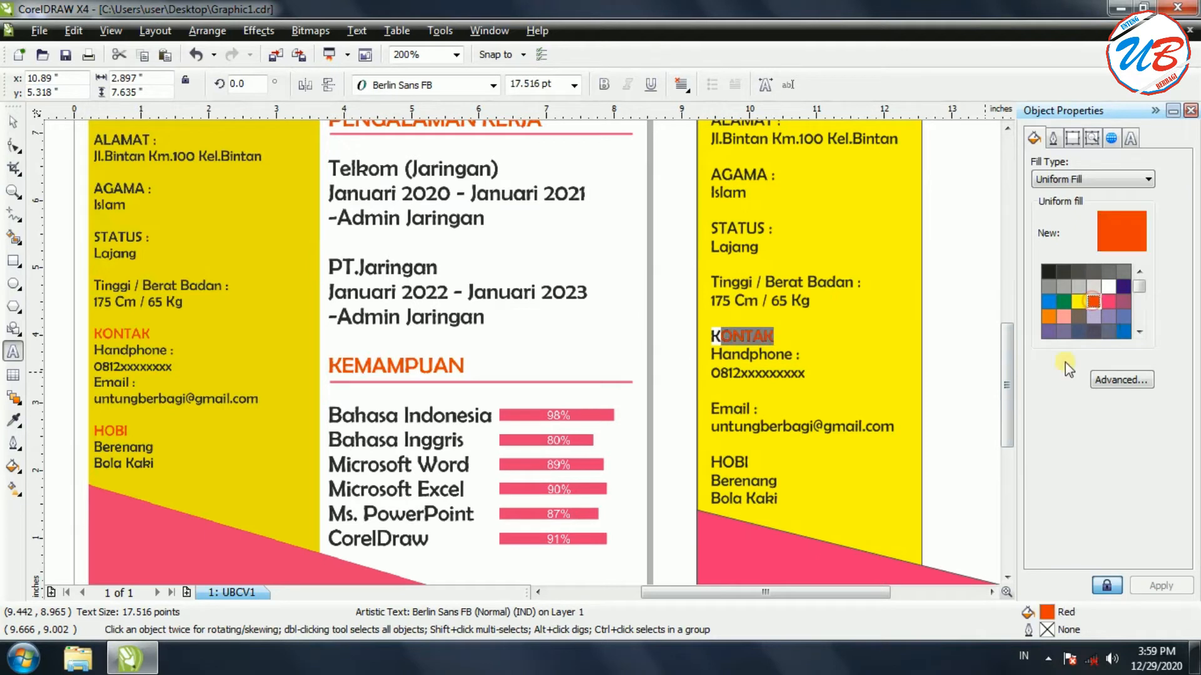
pyautogui.moveTo(758, 463); pyautogui.dragTo(712, 463)
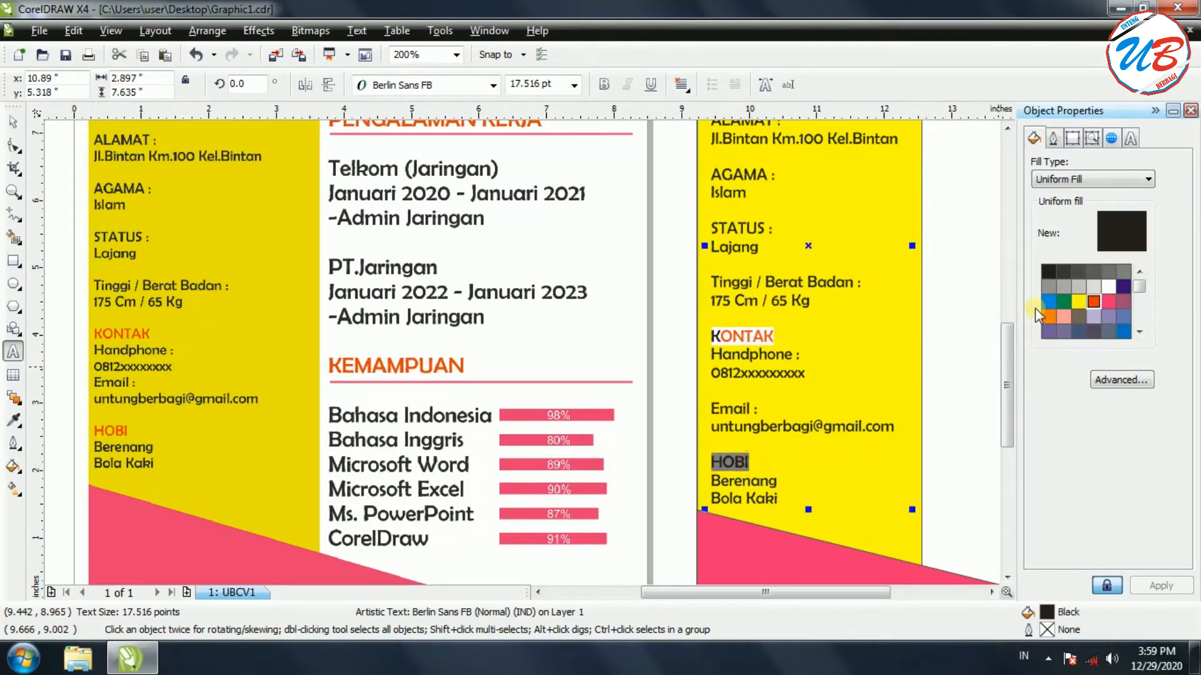
pyautogui.click(1093, 301)
pyautogui.moveTo(780, 336); pyautogui.dragTo(711, 336)
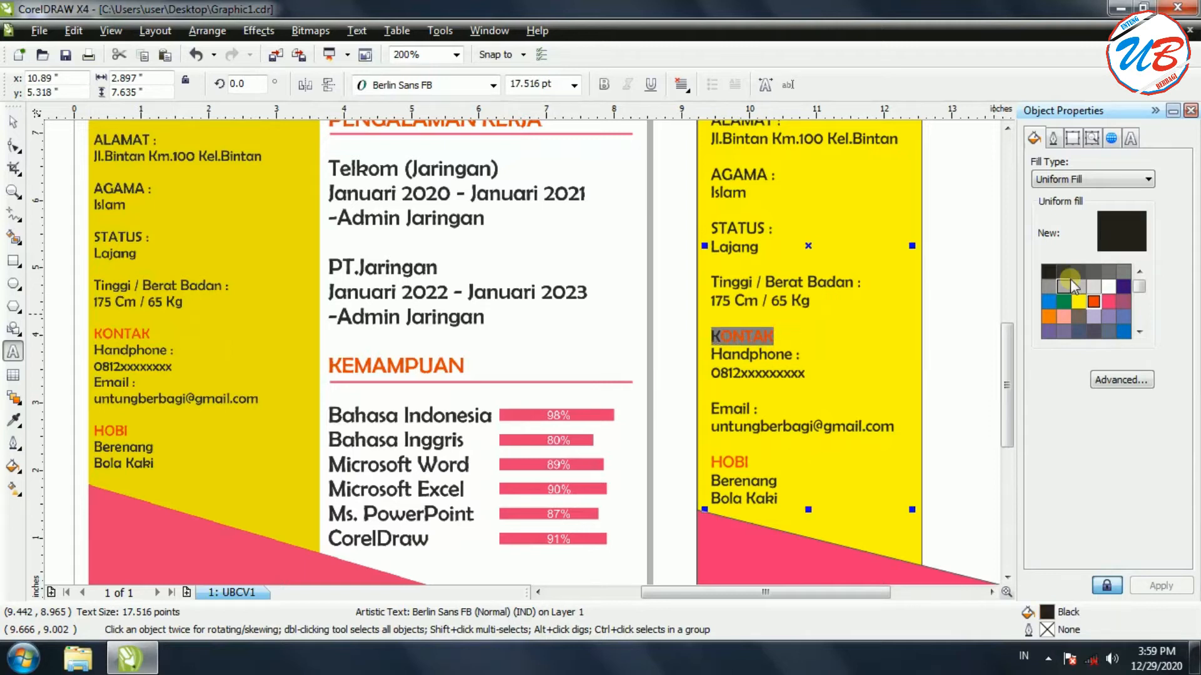
pyautogui.click(1093, 301)
# Clear the text selection, return to the Pick tool and deselect the profile text block
pyautogui.click(776, 229)
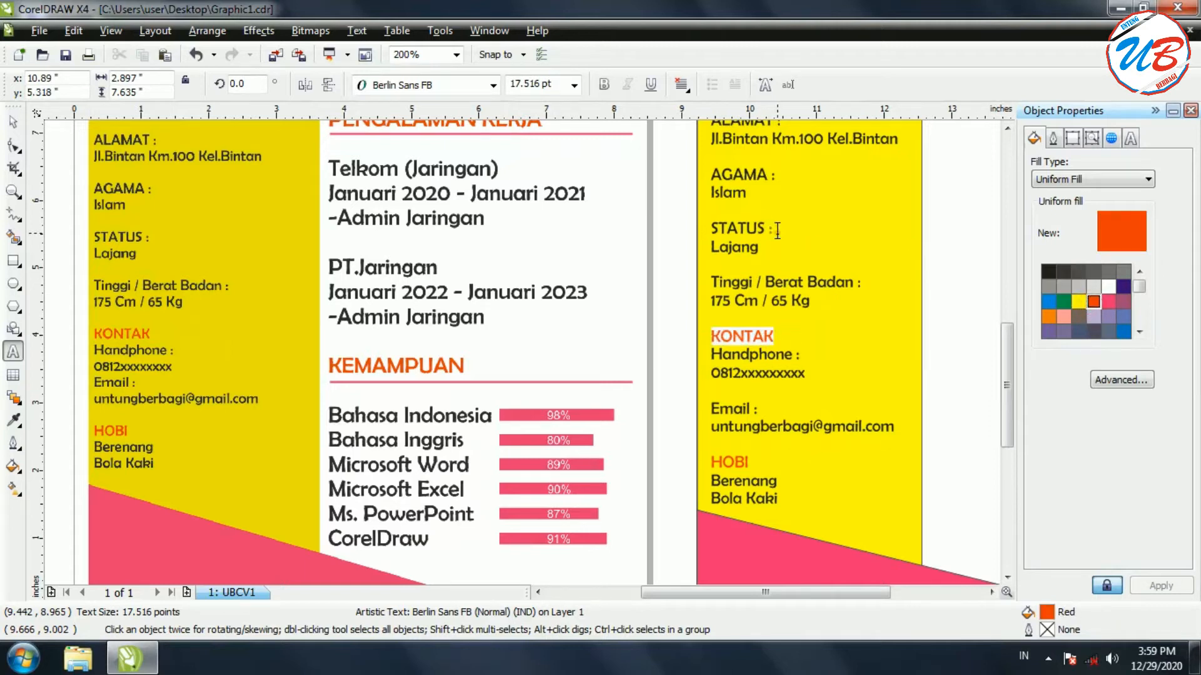
pyautogui.moveTo(1009, 374); pyautogui.dragTo(1013, 409)
pyautogui.moveTo(1011, 390)
pyautogui.mouseDown()
pyautogui.moveTo(1005, 332)
pyautogui.moveTo(996, 384)
pyautogui.mouseUp()
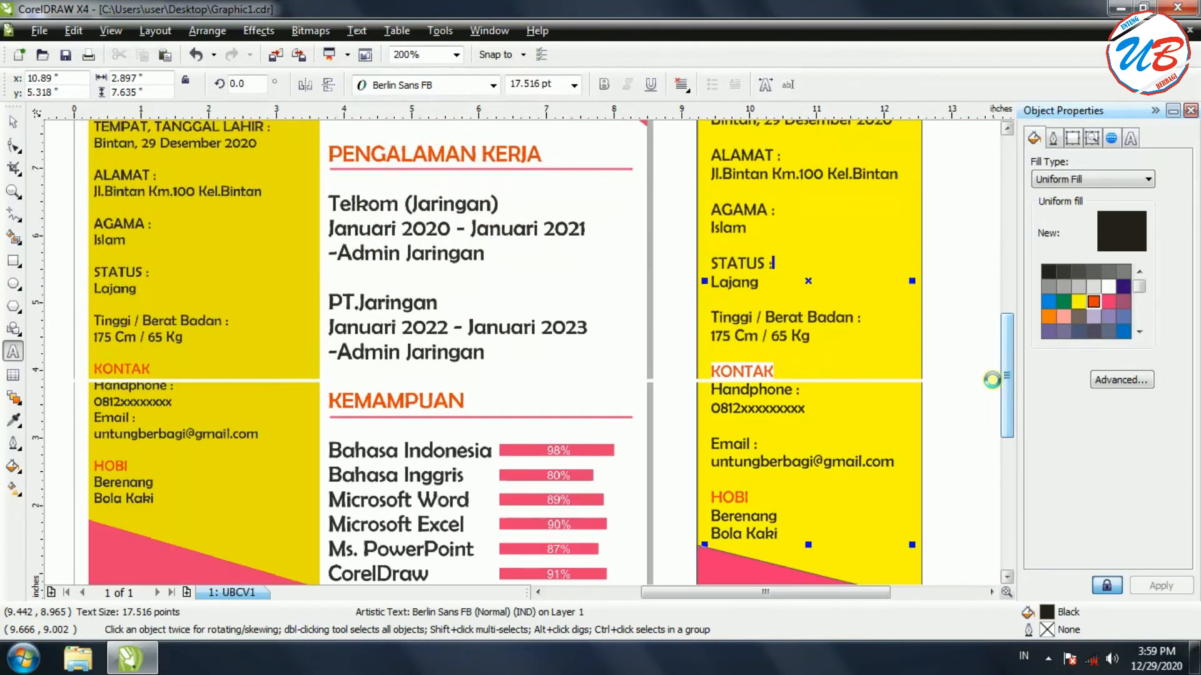
pyautogui.scroll(-1, 900, 504)
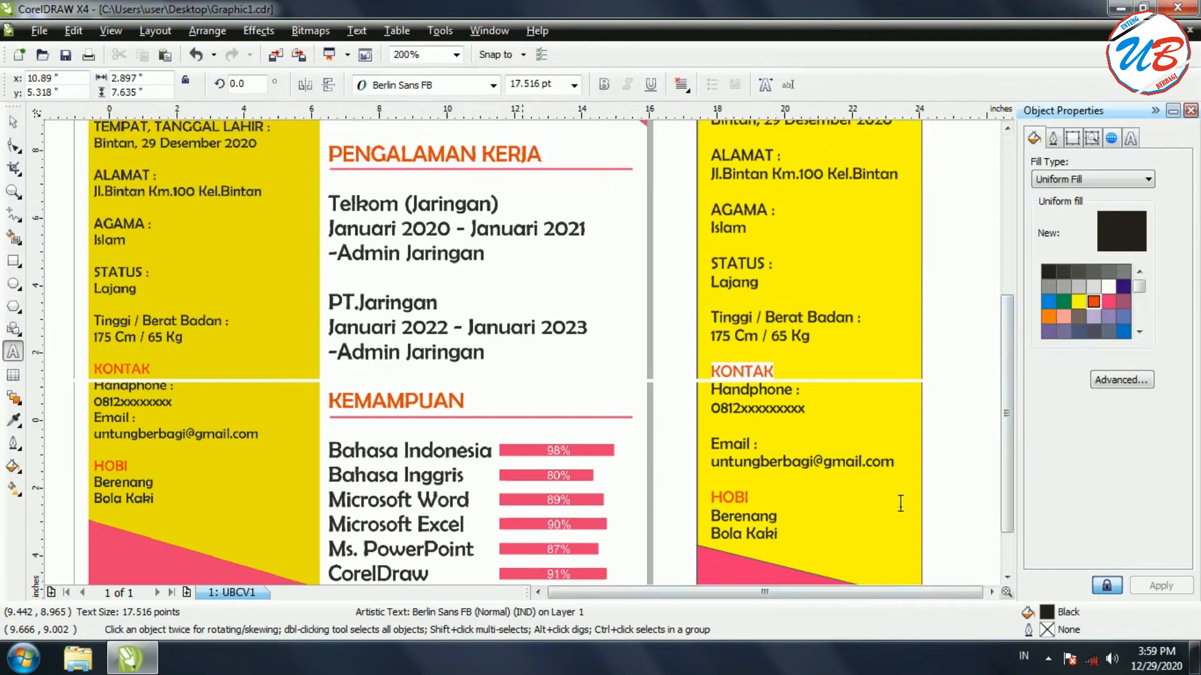
pyautogui.moveTo(1005, 376); pyautogui.dragTo(1003, 300)
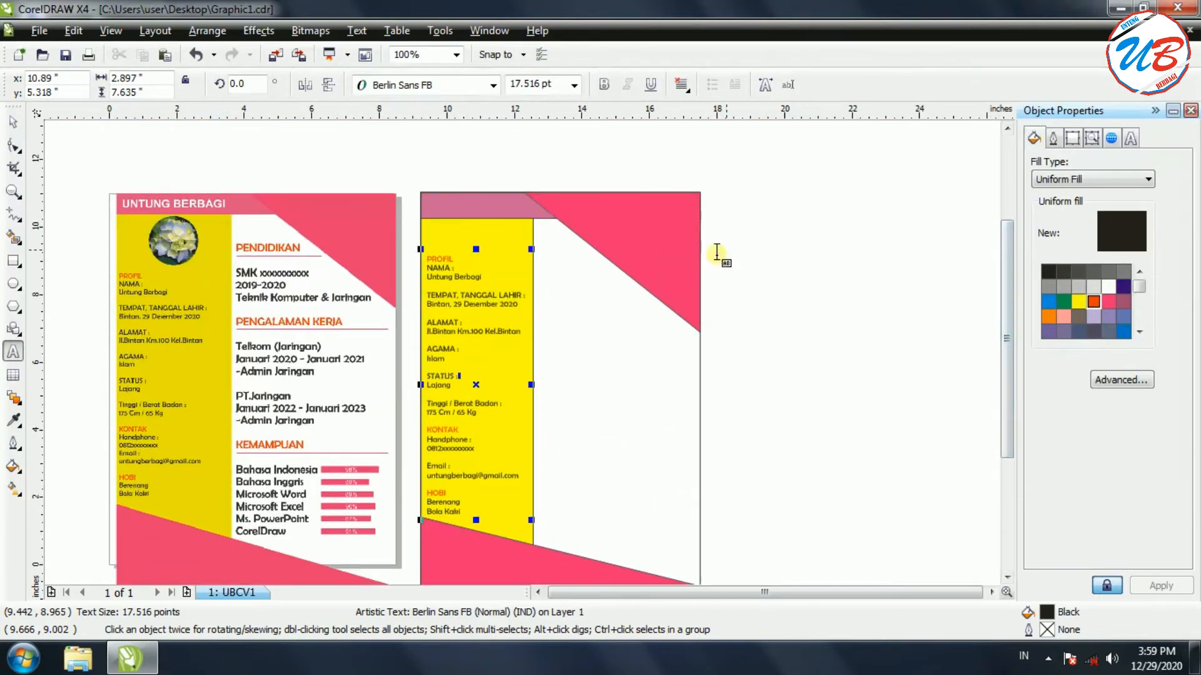
pyautogui.click(12, 121)
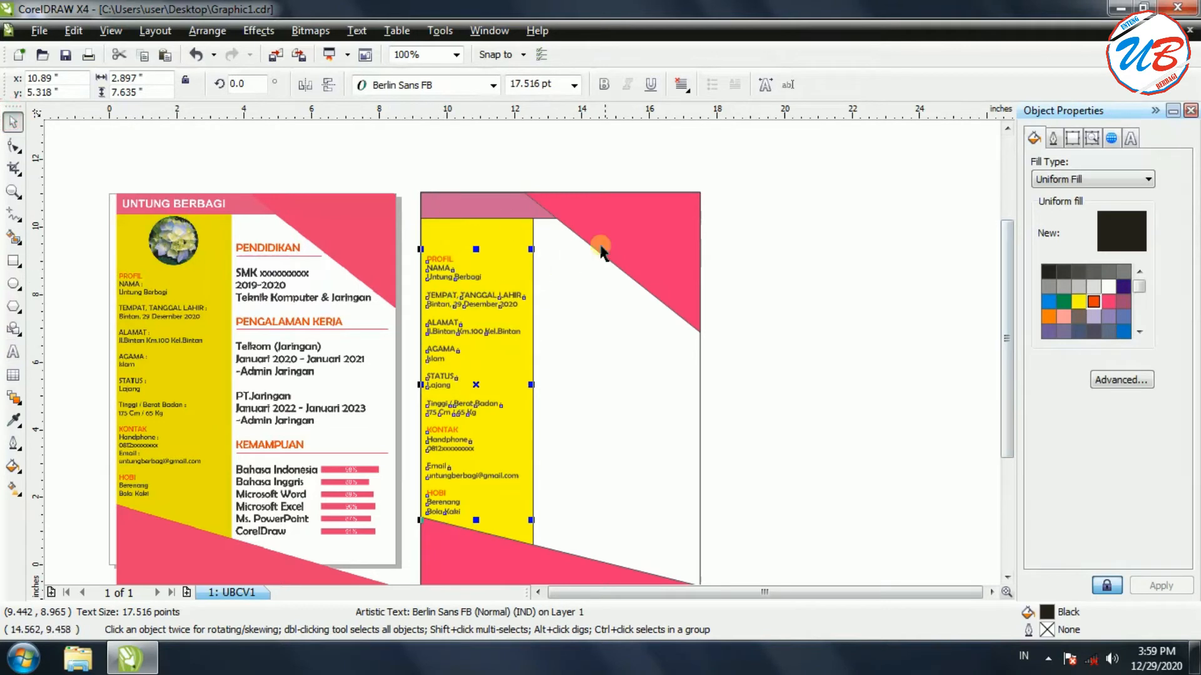
pyautogui.click(797, 282)
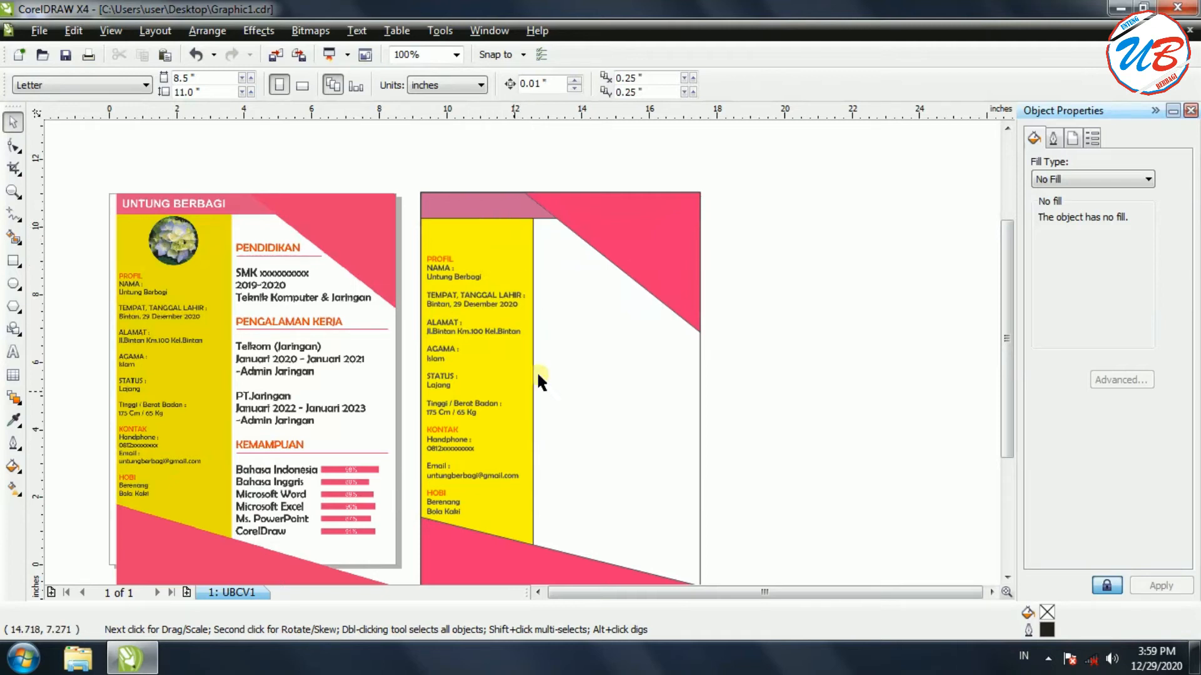
# Drag the Hydrangeas photo from the desktop into the drawing
pyautogui.click(132, 658)
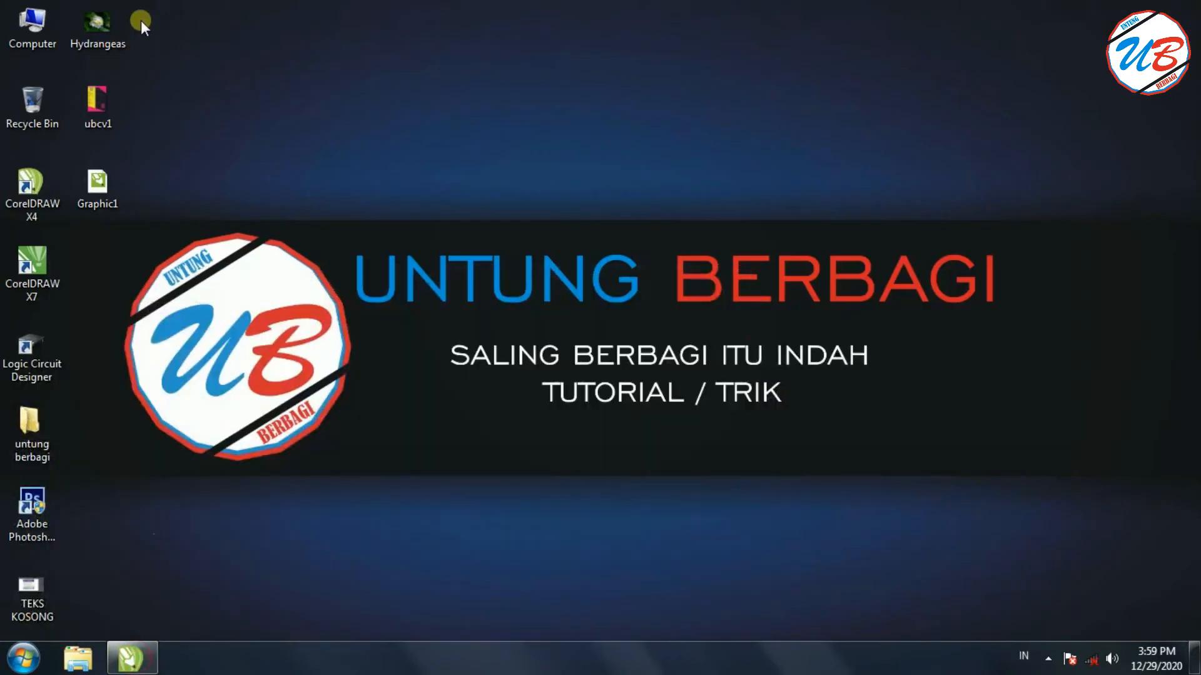
pyautogui.moveTo(106, 21); pyautogui.dragTo(845, 267)
pyautogui.moveTo(794, 592); pyautogui.dragTo(827, 592)
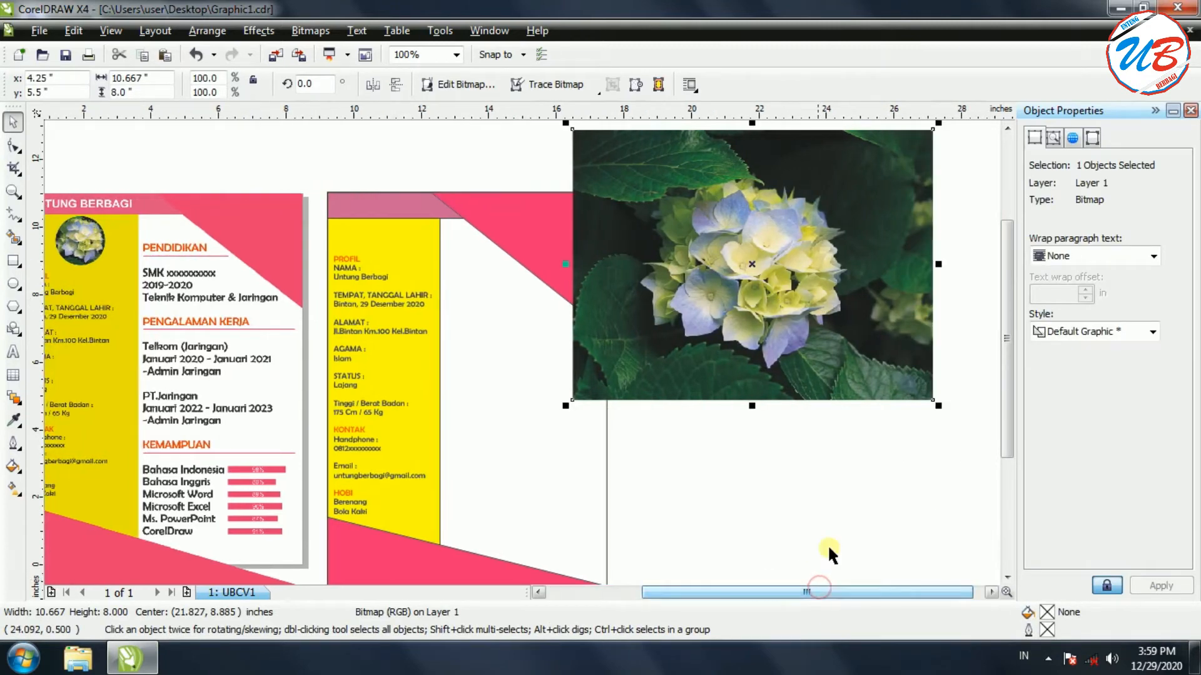
# Draw a circle over the flower, intersect it with the photo, and move the original aside
pyautogui.click(14, 286)
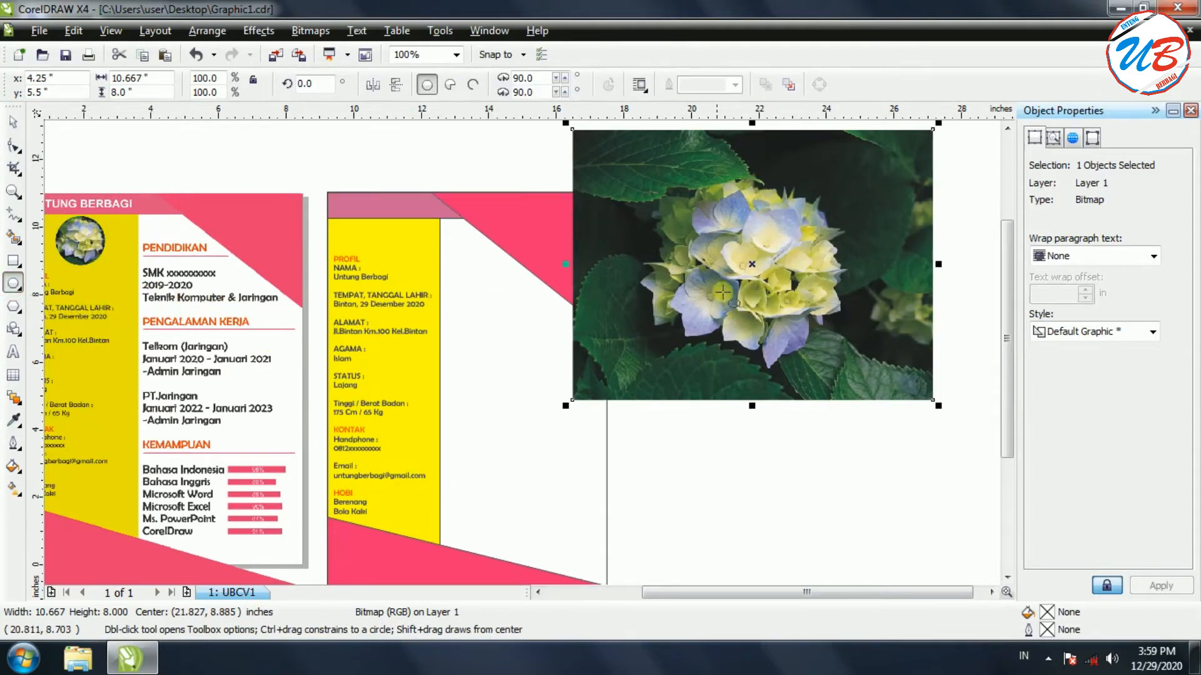
pyautogui.moveTo(666, 169)
pyautogui.mouseDown()
pyautogui.moveTo(854, 360)
pyautogui.moveTo(790, 327)
pyautogui.mouseUp()
pyautogui.moveTo(758, 261); pyautogui.dragTo(751, 263)
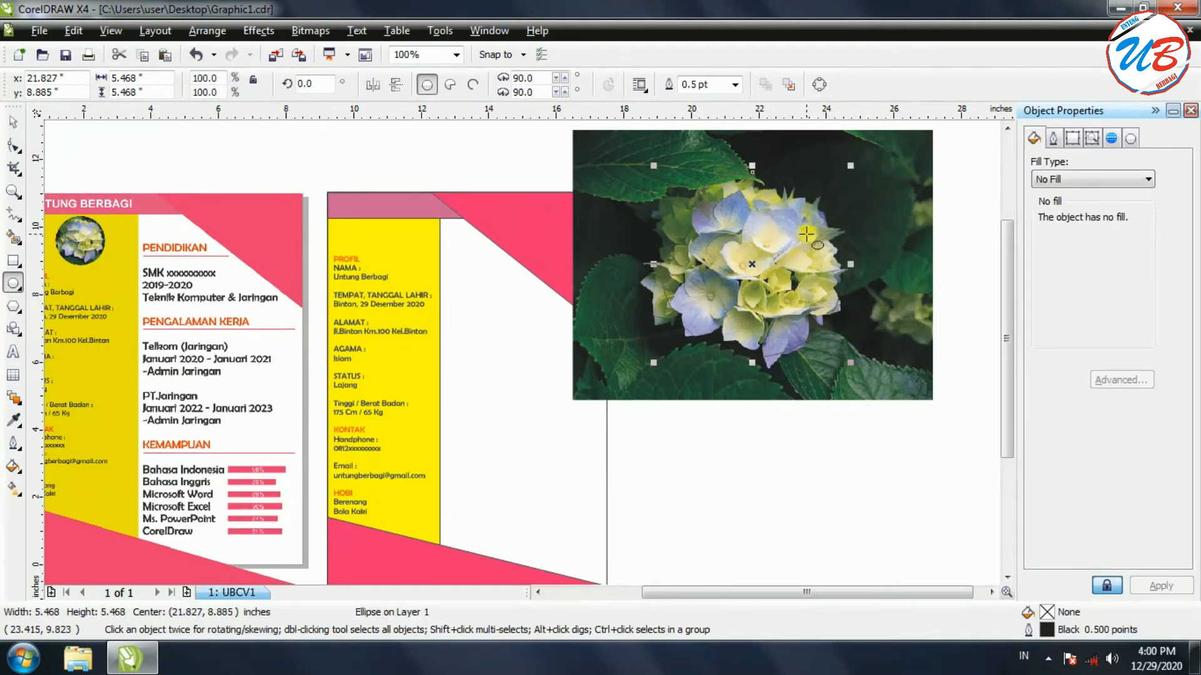
pyautogui.click(13, 124)
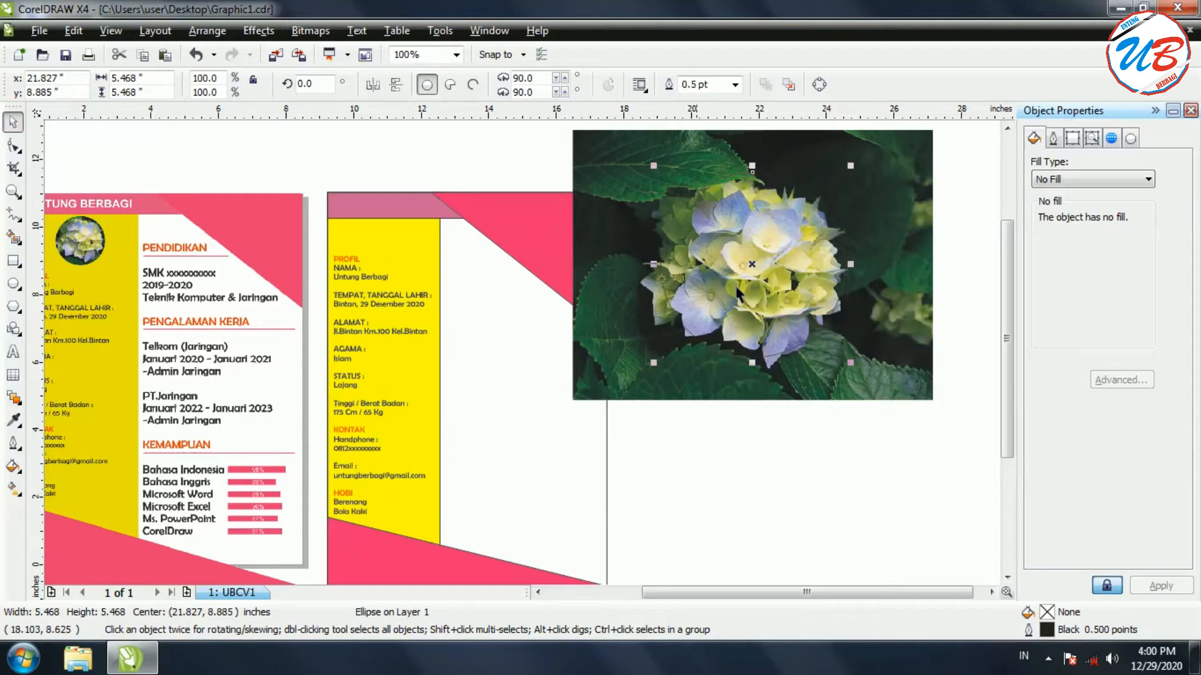
pyautogui.press('Escape')
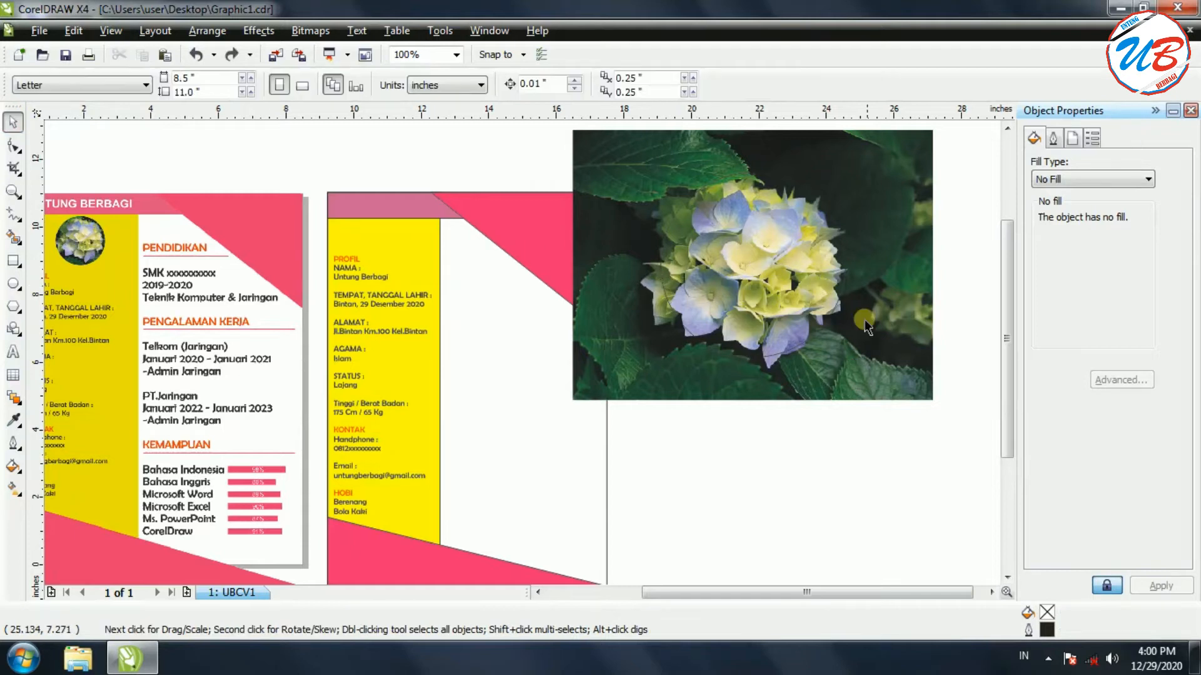
pyautogui.click(825, 324)
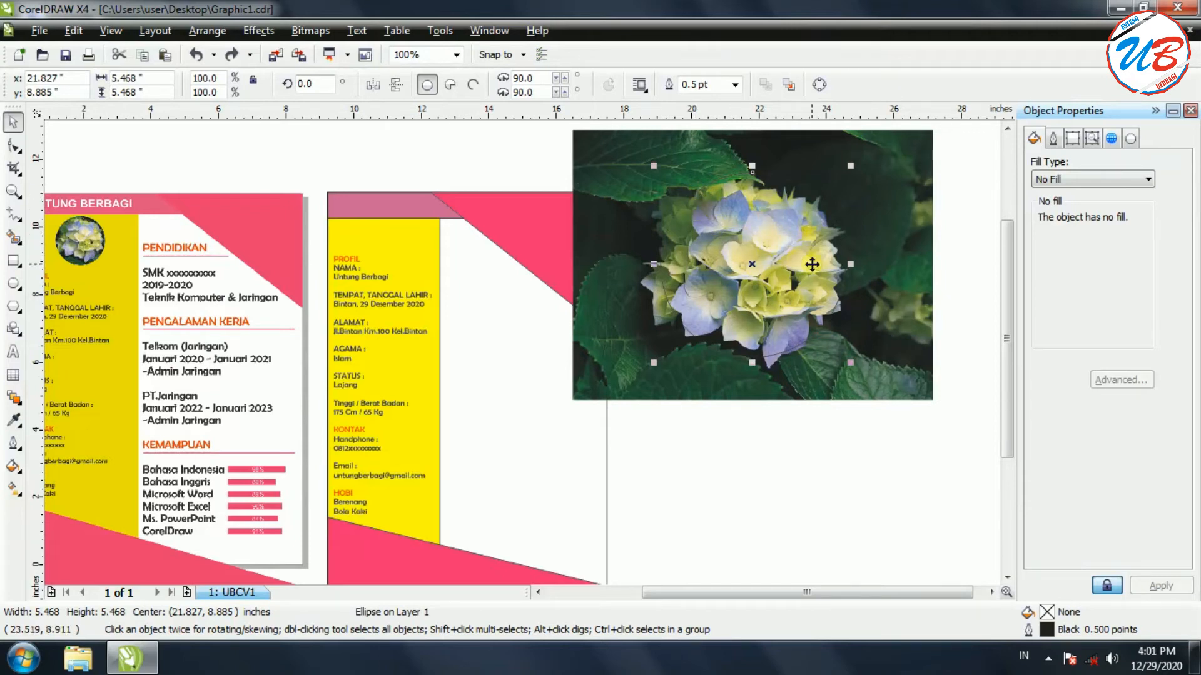
pyautogui.keyDown('shift'); pyautogui.click(893, 310); pyautogui.keyUp('shift')
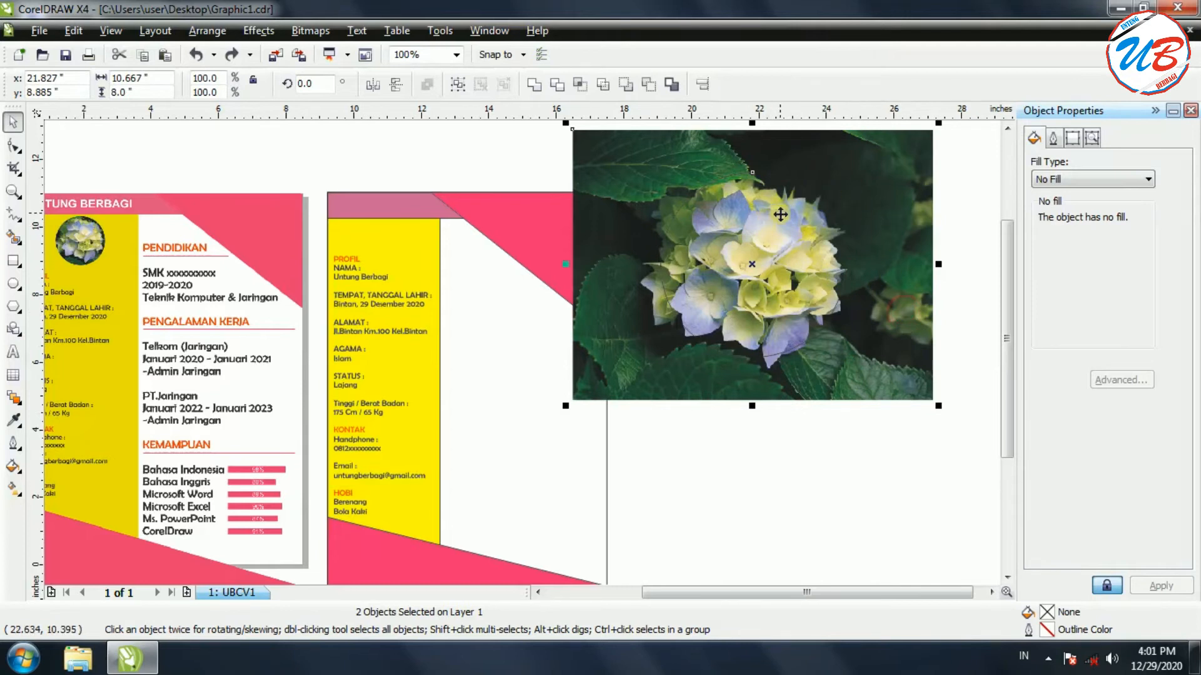
pyautogui.click(580, 88)
pyautogui.moveTo(892, 247); pyautogui.dragTo(940, 446)
# Delete the rectangular photo, group the circular cut-out, and shrink it to 2.031 inches onto the sidebar
pyautogui.rightClick(939, 425)
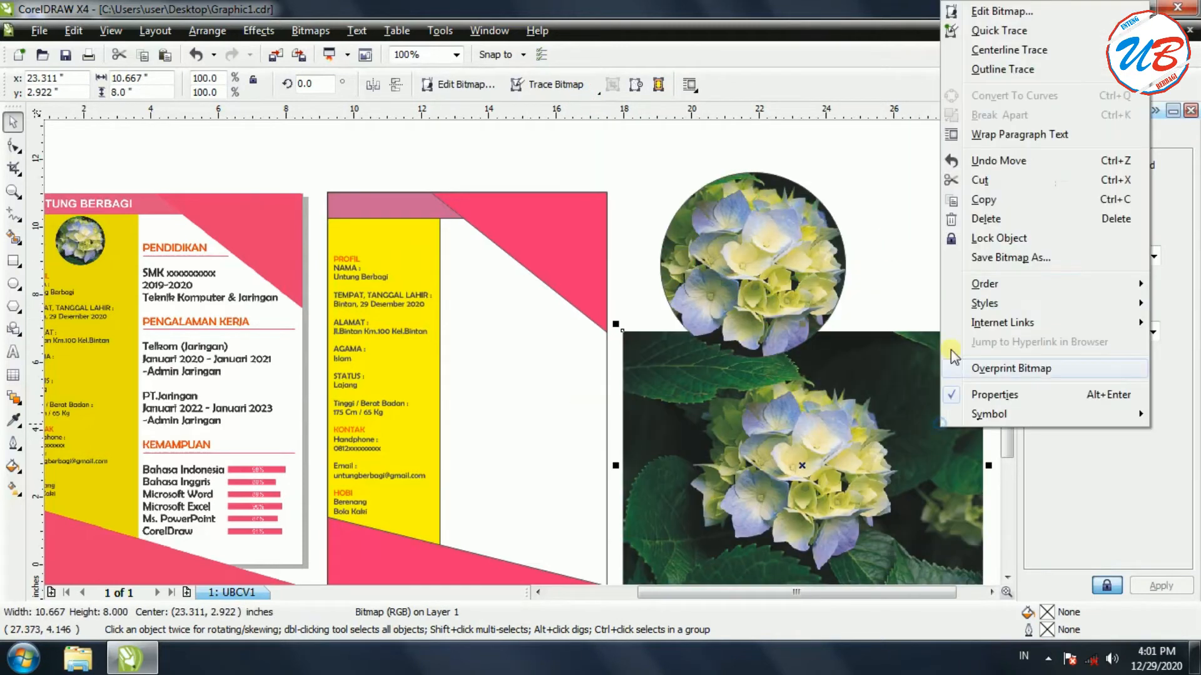
pyautogui.click(985, 221)
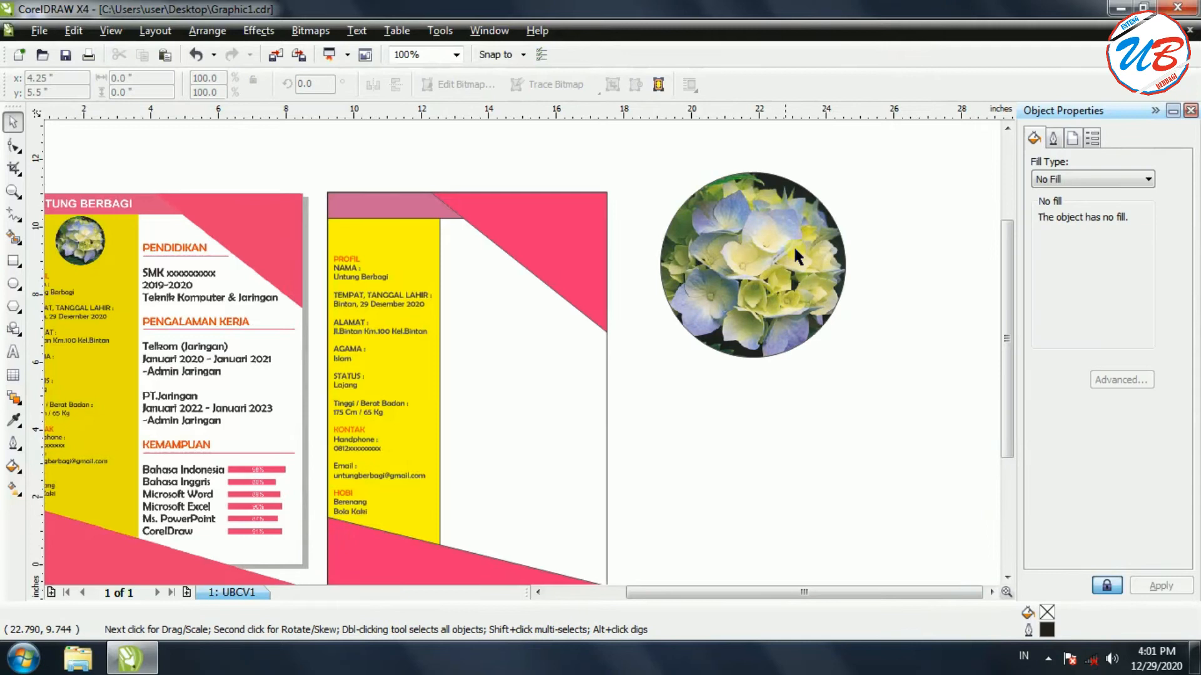
pyautogui.click(831, 194)
pyautogui.moveTo(647, 181); pyautogui.dragTo(876, 382)
pyautogui.click(458, 84)
pyautogui.moveTo(852, 367); pyautogui.dragTo(394, 250)
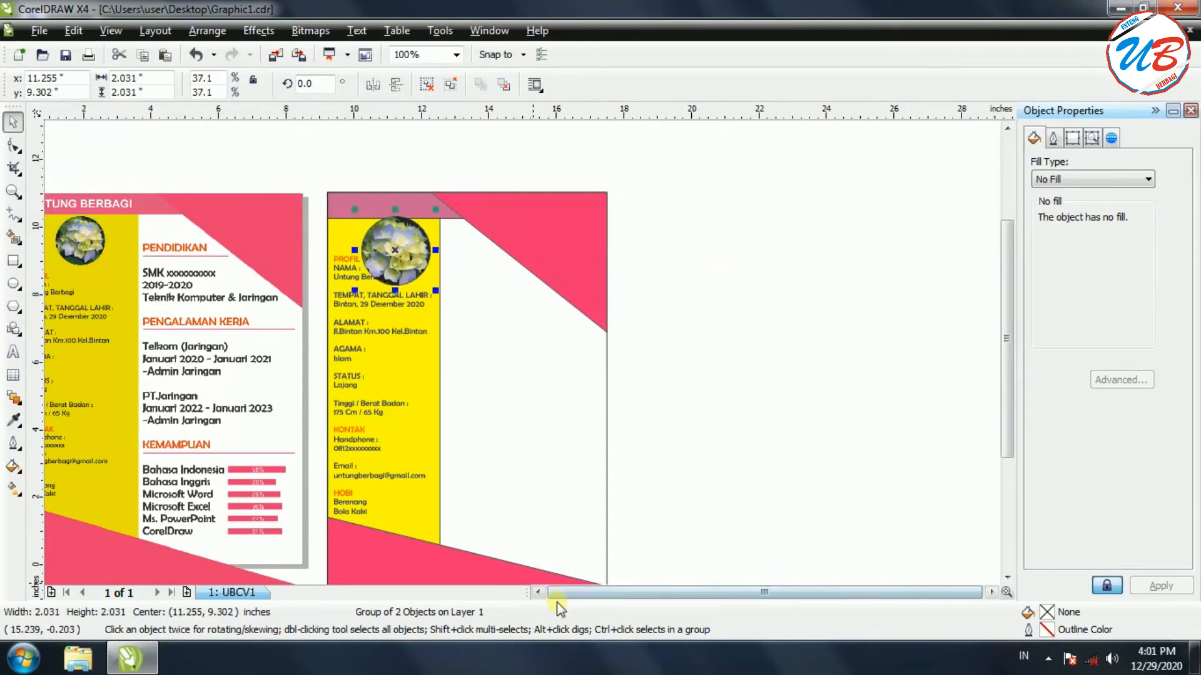
# Shrink the photo circle to 1.406 inches and place it in the yellow sidebar
pyautogui.click(539, 594)
pyautogui.moveTo(533, 291); pyautogui.dragTo(501, 248)
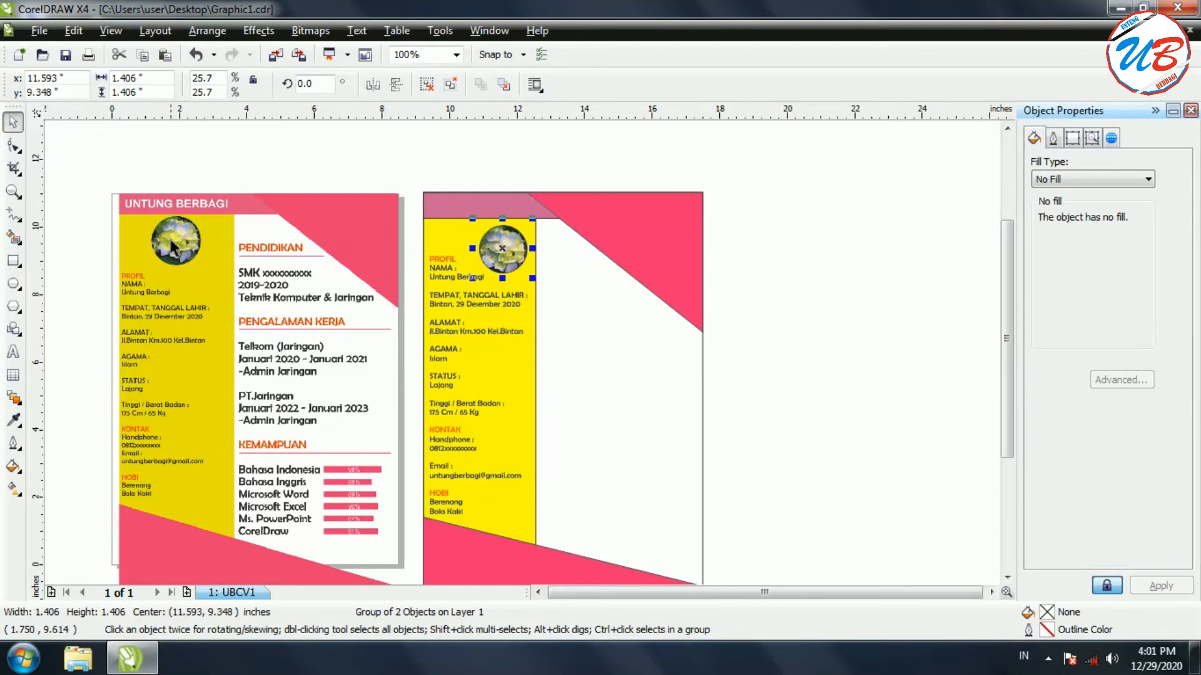
pyautogui.moveTo(502, 249); pyautogui.dragTo(500, 252)
pyautogui.click(847, 264)
pyautogui.moveTo(1014, 369)
pyautogui.mouseDown()
pyautogui.moveTo(1011, 406)
pyautogui.moveTo(1010, 346)
pyautogui.mouseUp()
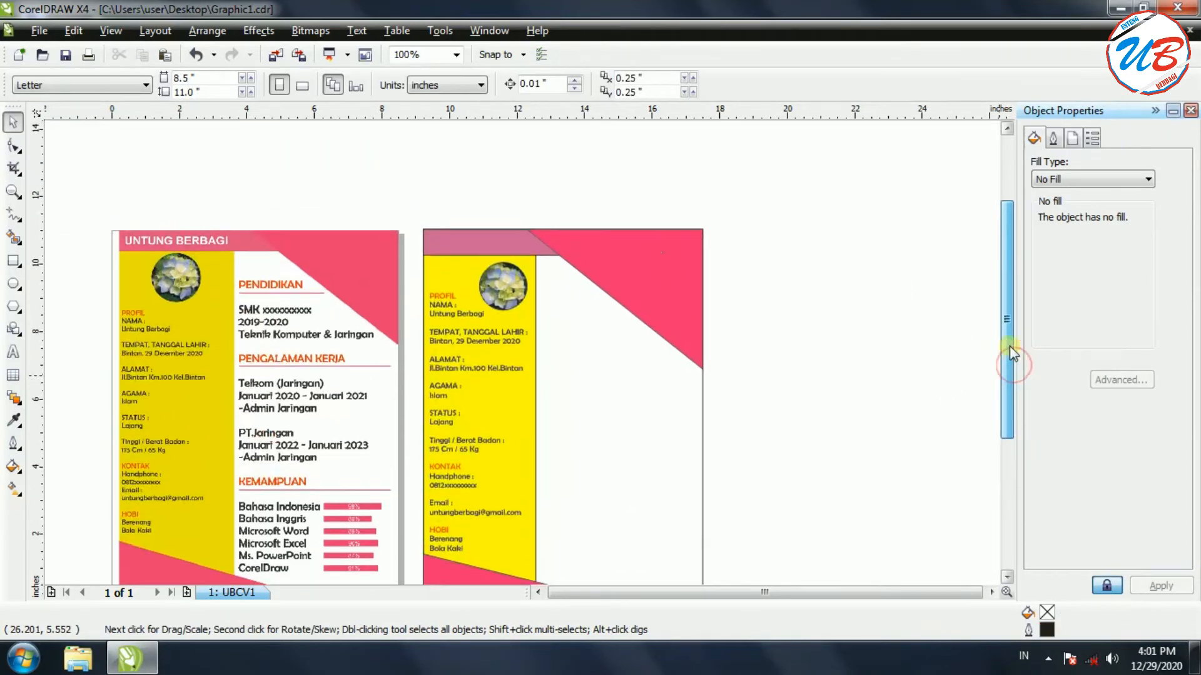
# Align the profile text and photo circle with small drags and arrow-key nudges
pyautogui.click(448, 310)
pyautogui.moveTo(418, 289); pyautogui.dragTo(426, 304)
pyautogui.click(504, 288)
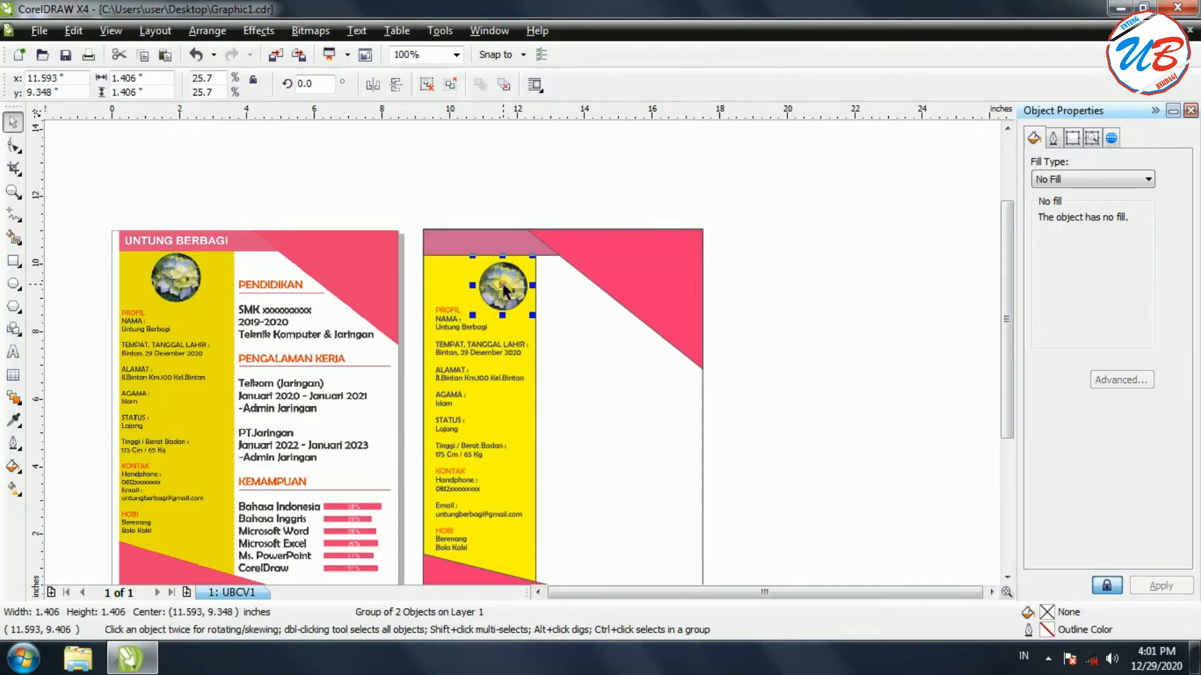
pyautogui.moveTo(502, 287); pyautogui.dragTo(478, 281)
pyautogui.press('Right')
pyautogui.press('Right')
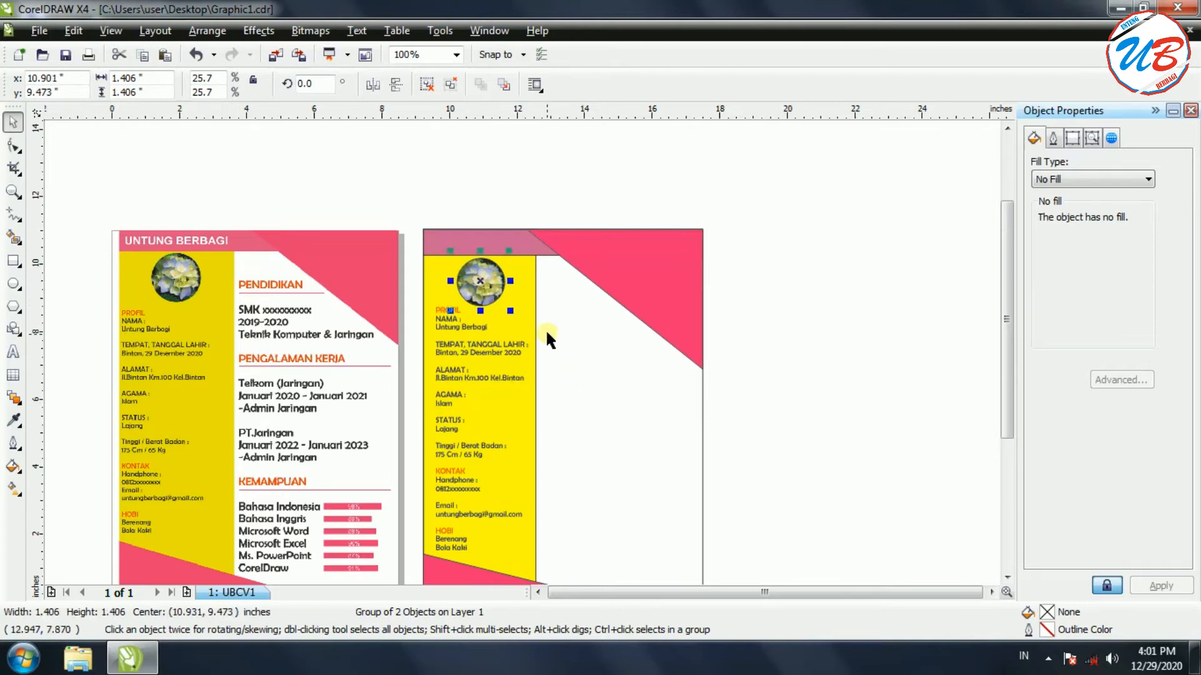
pyautogui.click(590, 367)
pyautogui.click(466, 387)
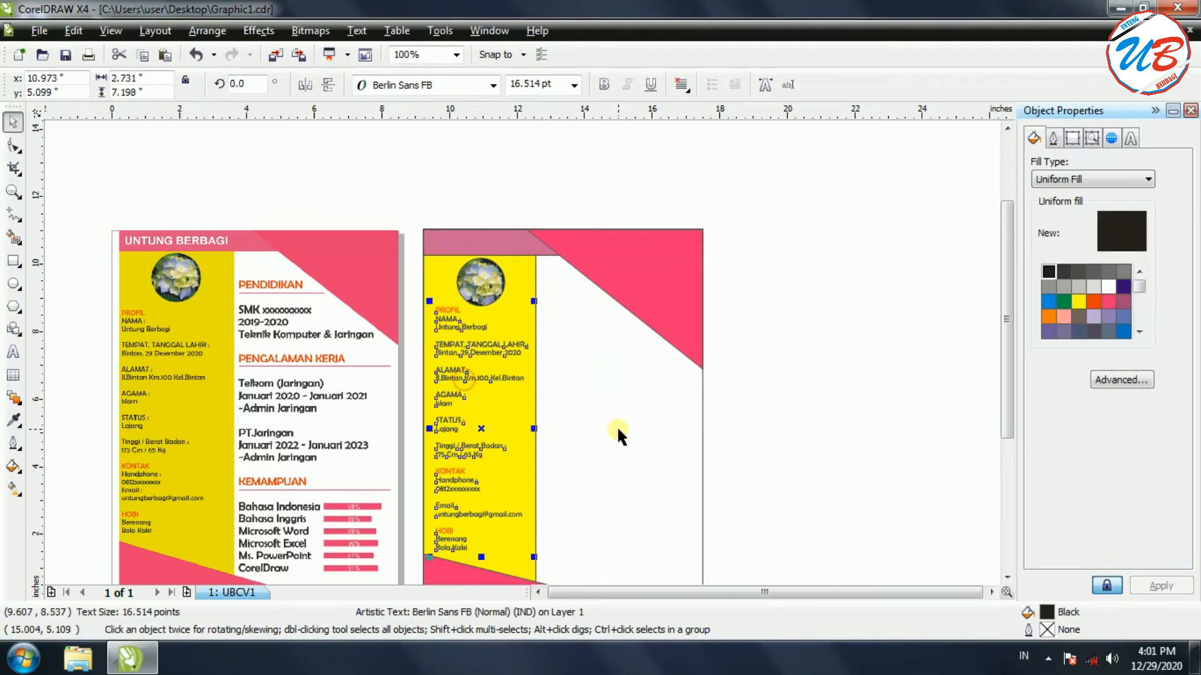
pyautogui.press('Left')
pyautogui.press('Left')
pyautogui.press('Left')
pyautogui.press('Left')
pyautogui.press('Left')
pyautogui.press('Left')
pyautogui.press('Left')
pyautogui.press('Left')
pyautogui.press('Left')
pyautogui.press('Left')
pyautogui.press('Left')
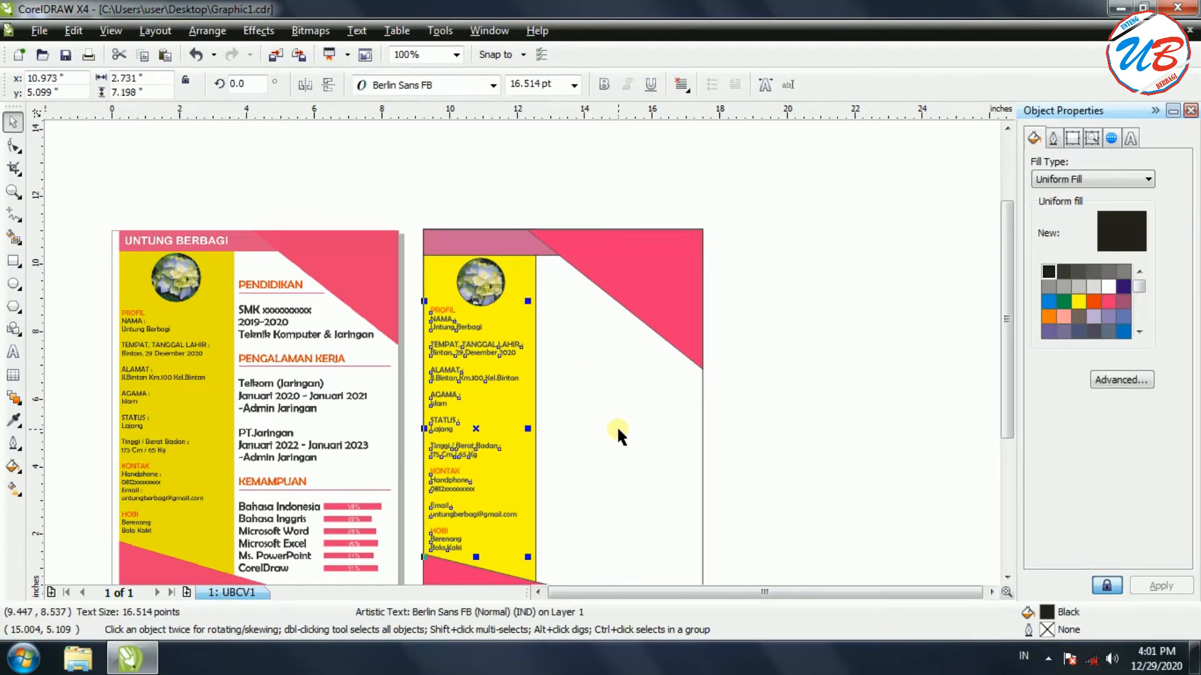
pyautogui.click(831, 331)
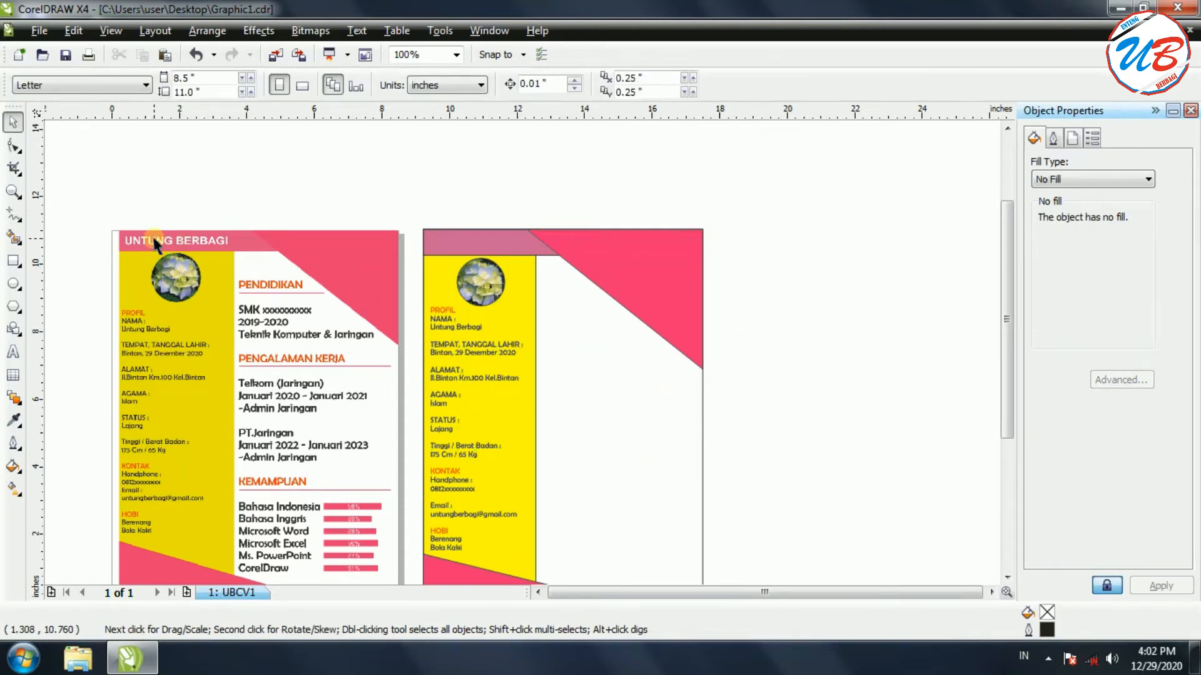
pyautogui.click(14, 352)
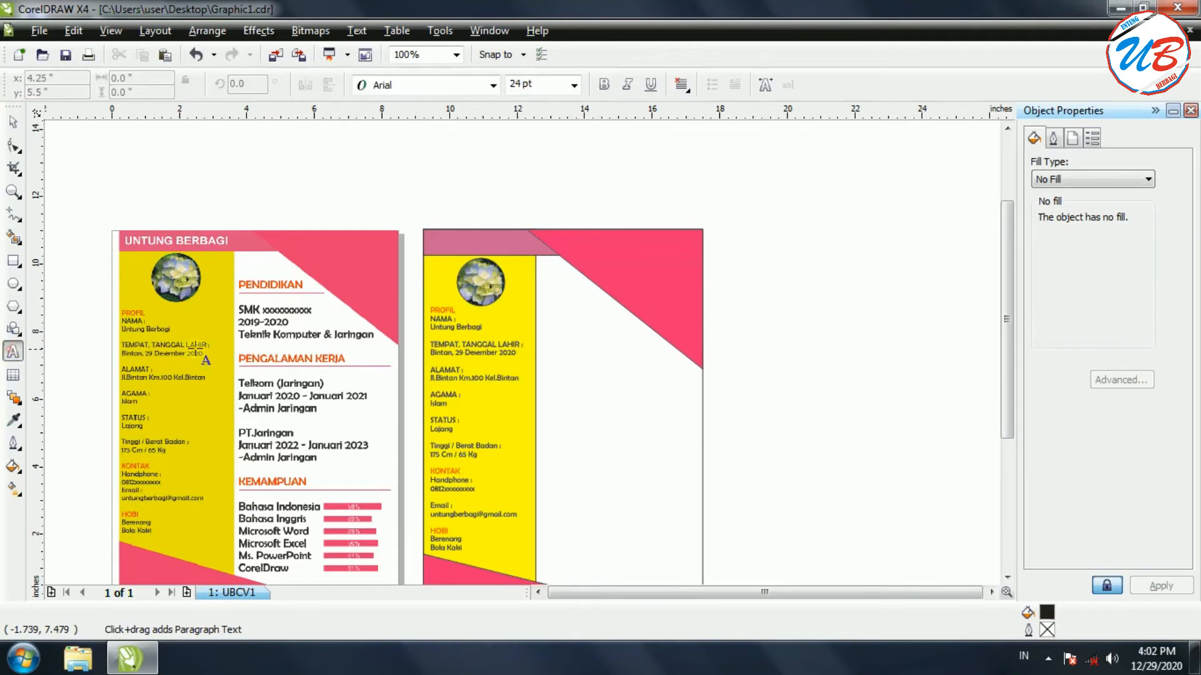
pyautogui.click(429, 243)
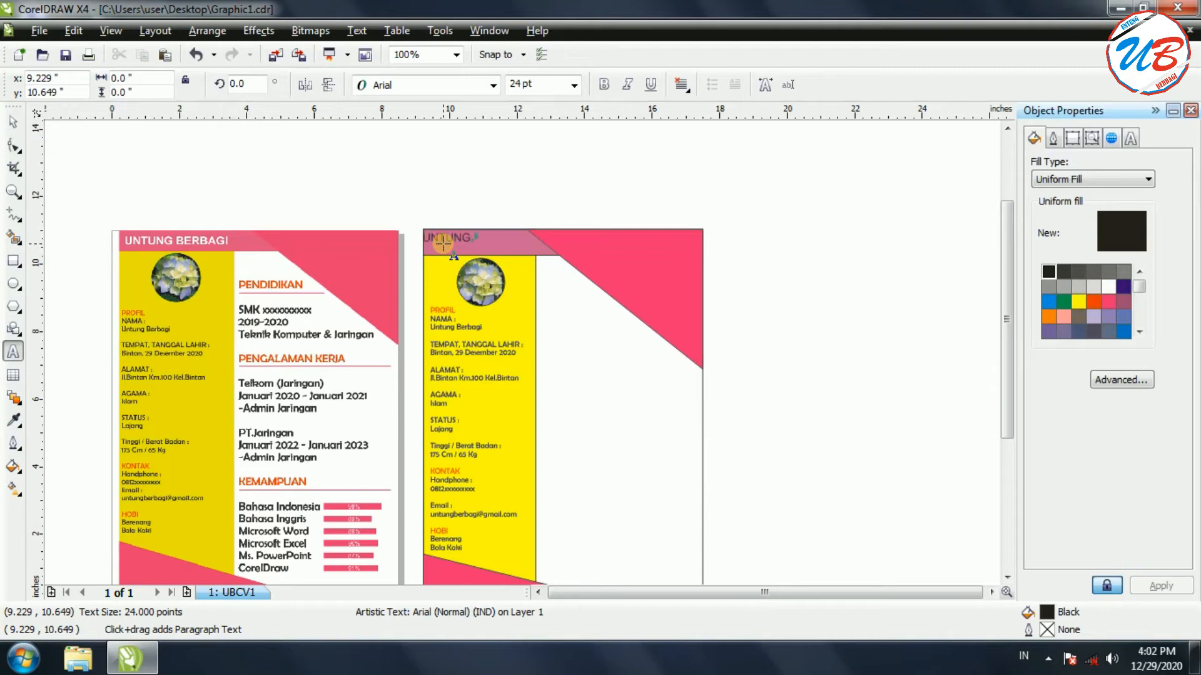
pyautogui.click(476, 239)
pyautogui.moveTo(475, 238); pyautogui.dragTo(484, 241)
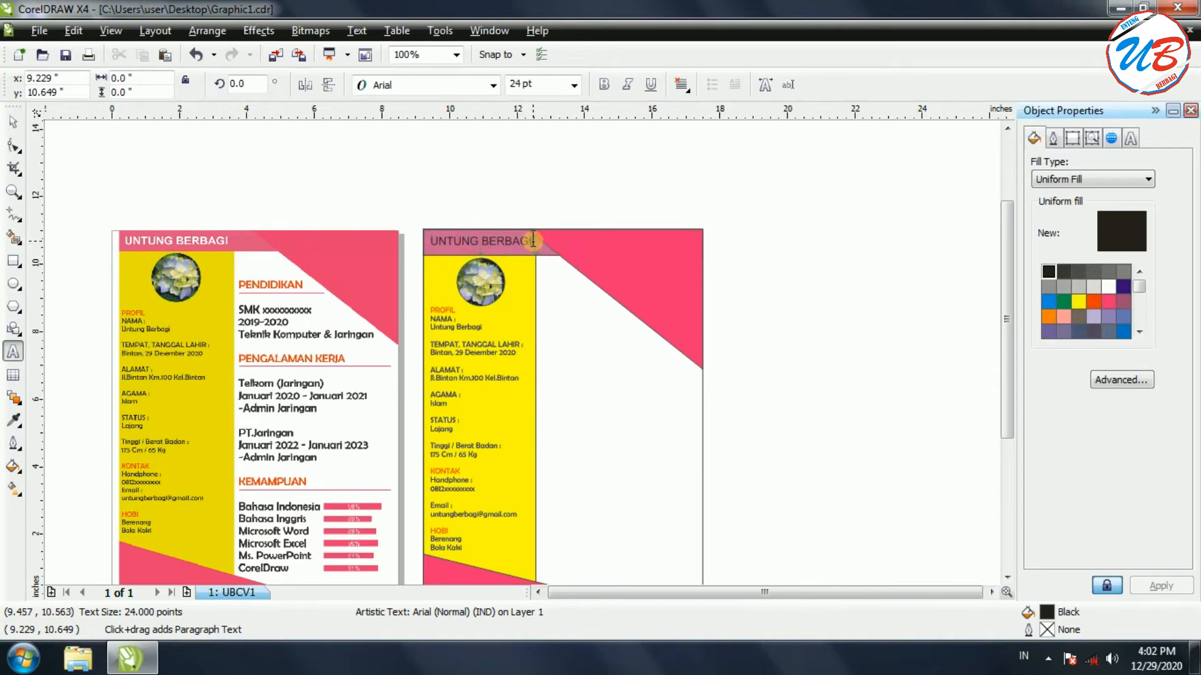
pyautogui.click(605, 84)
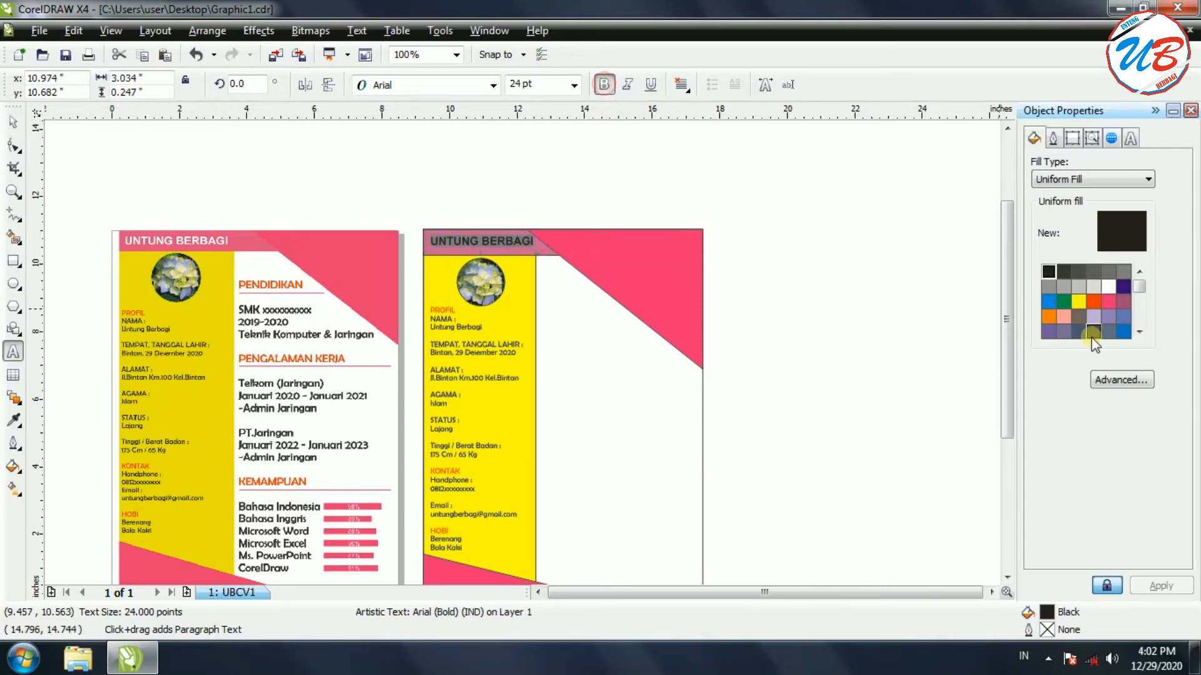
pyautogui.click(1108, 286)
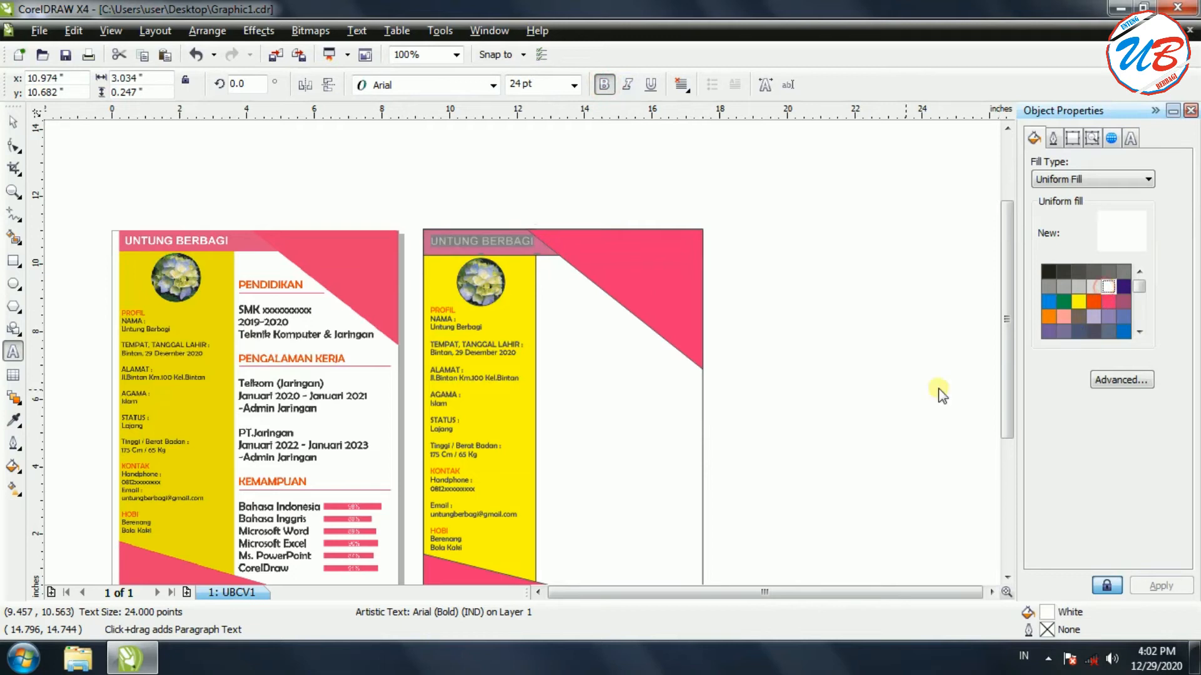
pyautogui.click(804, 382)
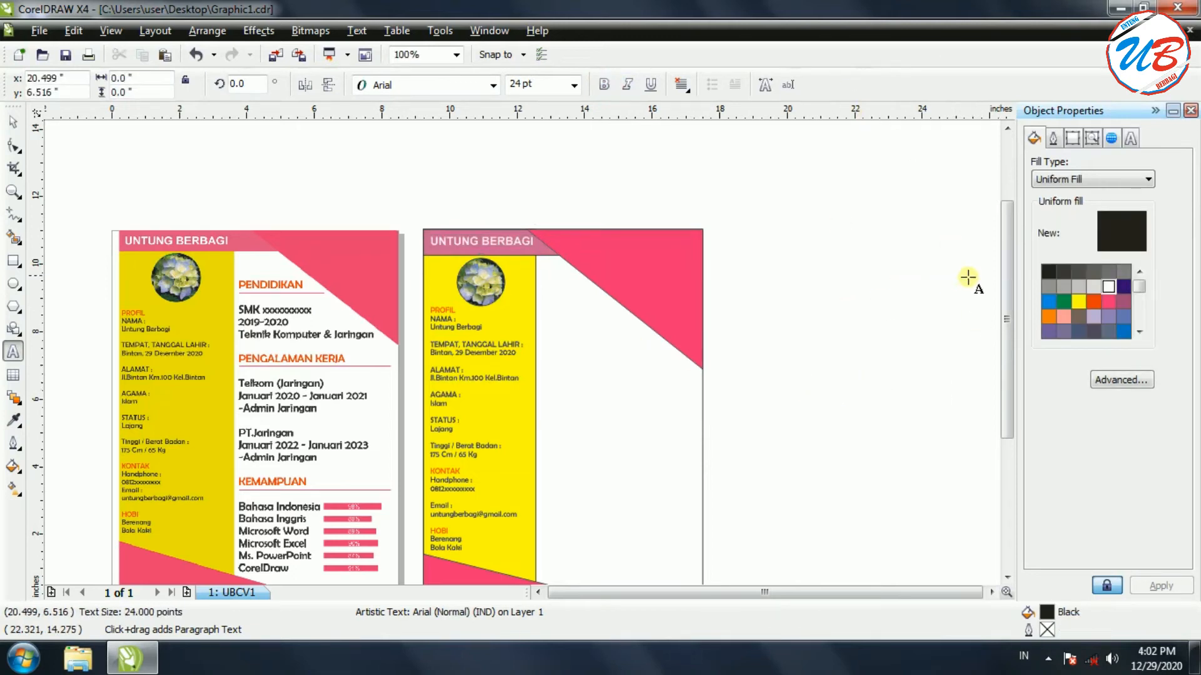
pyautogui.scroll(-3, 1006, 319)
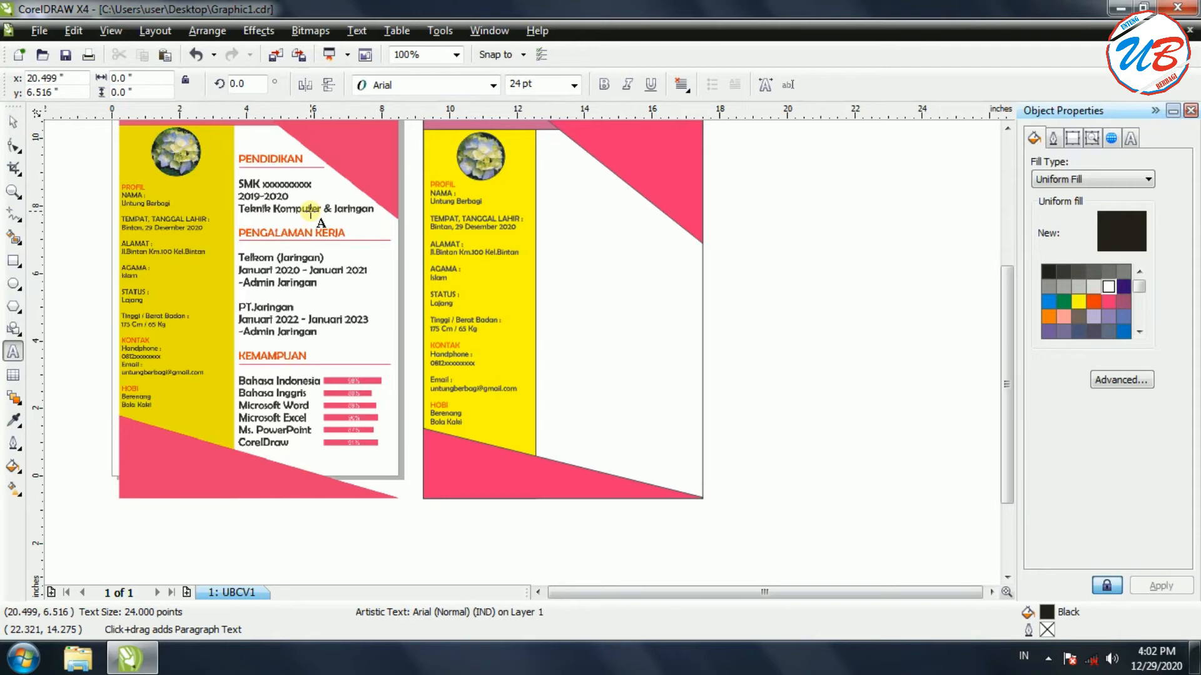
pyautogui.moveTo(1003, 372); pyautogui.dragTo(1004, 341)
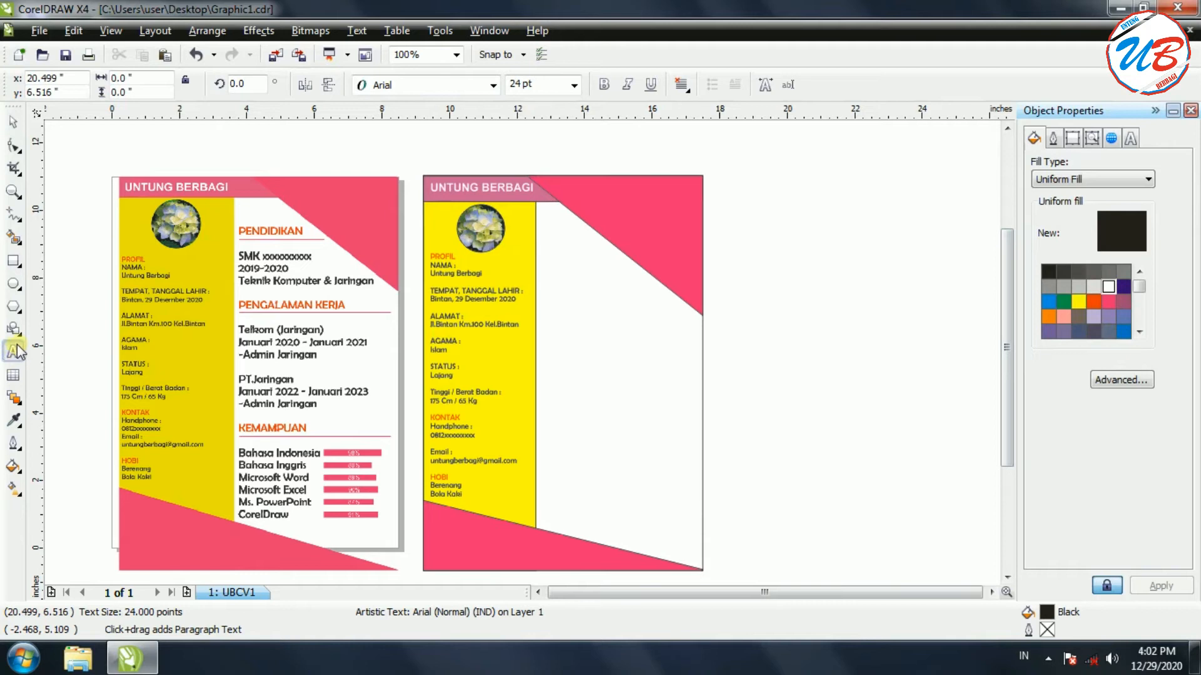
# Start the right-column text with the PEDIDIKAN heading and an SMK XXXXXXXX line
pyautogui.click(551, 278)
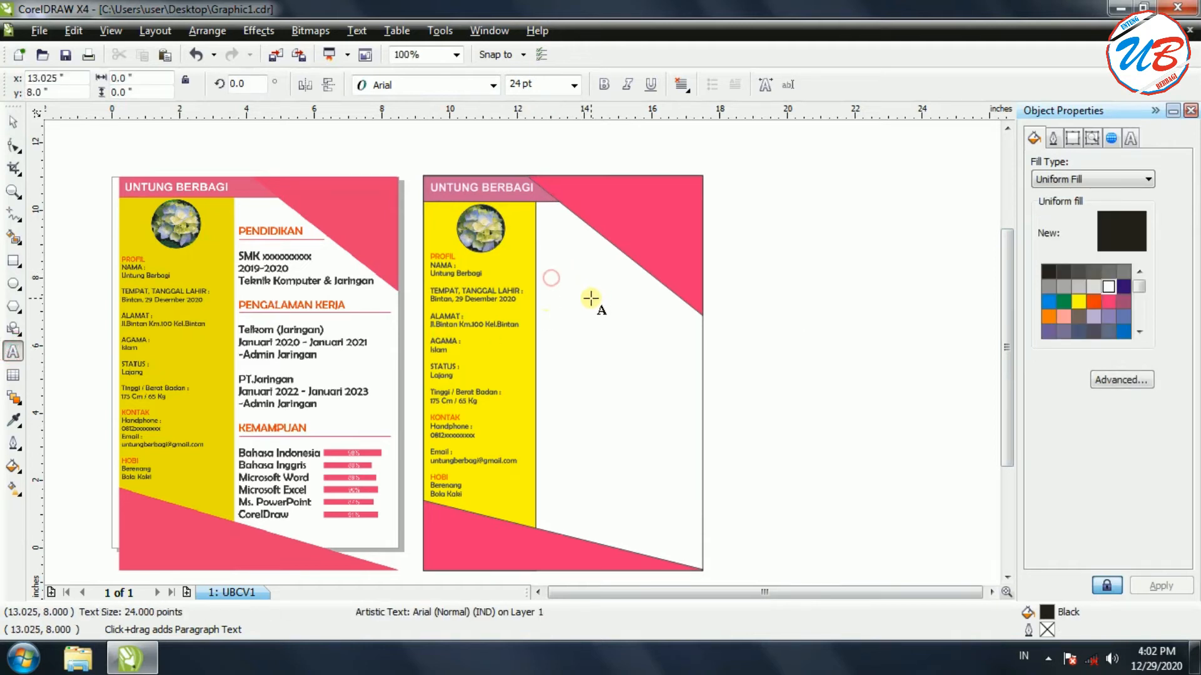
pyautogui.write('pend')
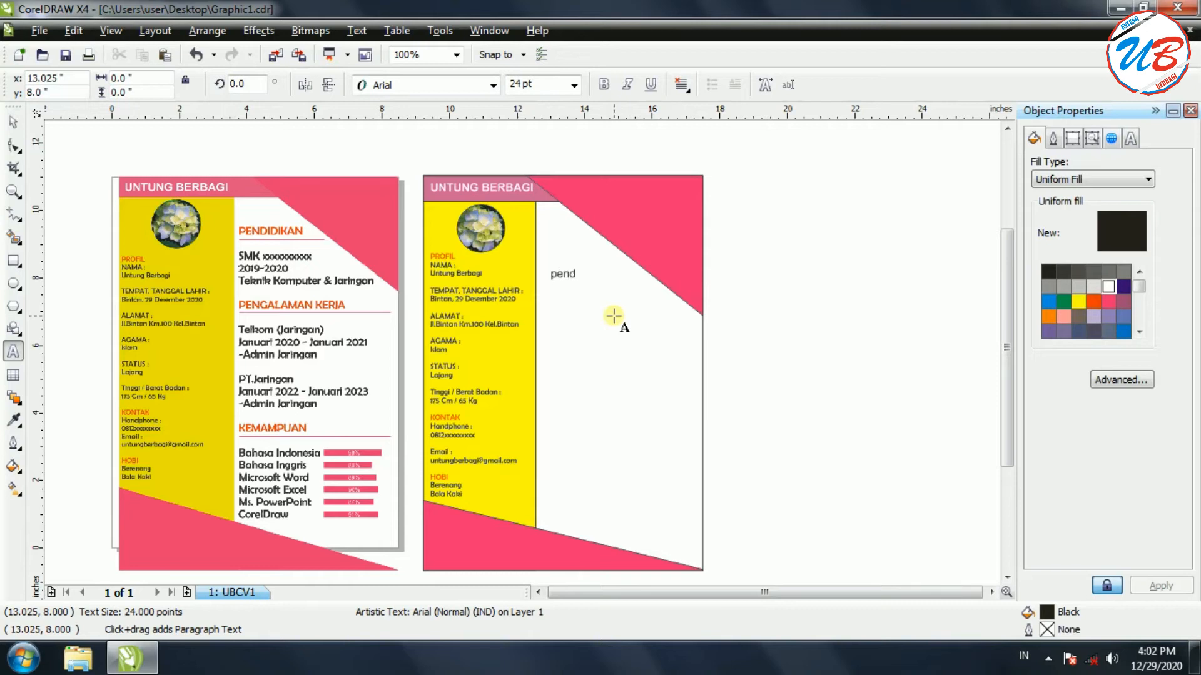
pyautogui.press('BackSpace')
pyautogui.press('BackSpace')
pyautogui.press('Return')
pyautogui.write('SMK XXXX')
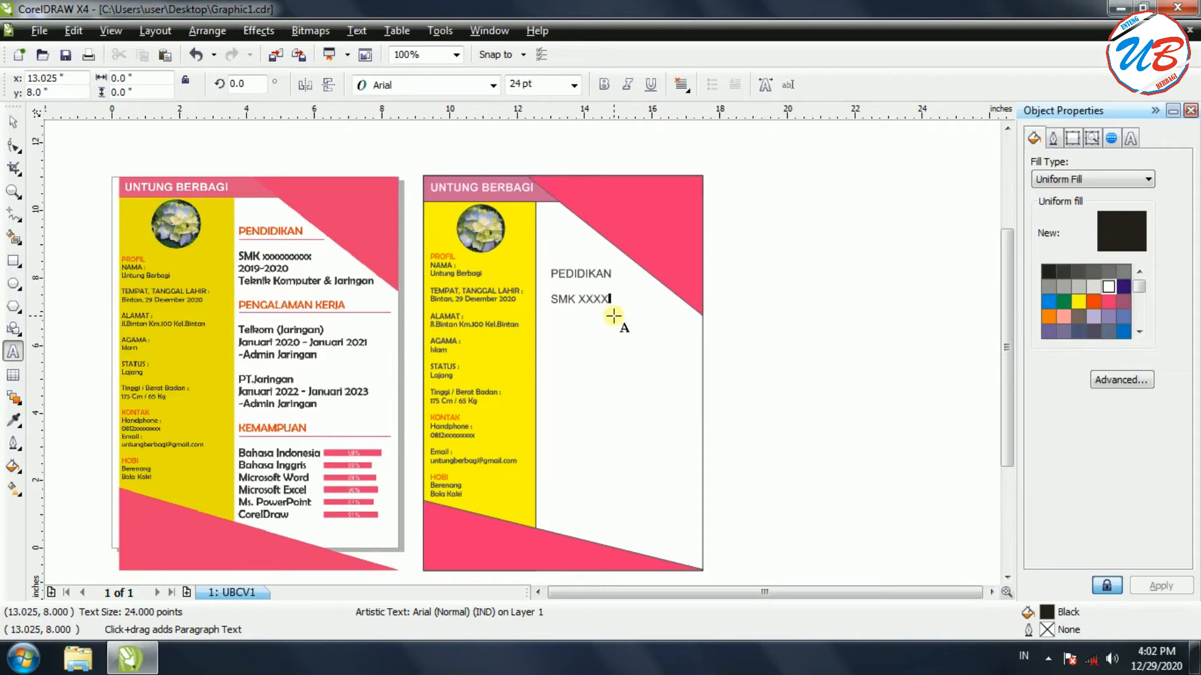
pyautogui.press('BackSpace')
pyautogui.press('BackSpace')
pyautogui.press('BackSpace')
# Add lines 2019-2020 and Teknik komputer & Jaringan, then begin the PENGALAMAN KERJA heading
pyautogui.press('Return')
pyautogui.write('20')
pyautogui.write('19-20')
pyautogui.write('tE')
pyautogui.press('BackSpace')
pyautogui.press('BackSpace')
pyautogui.write('Teknik komputer')
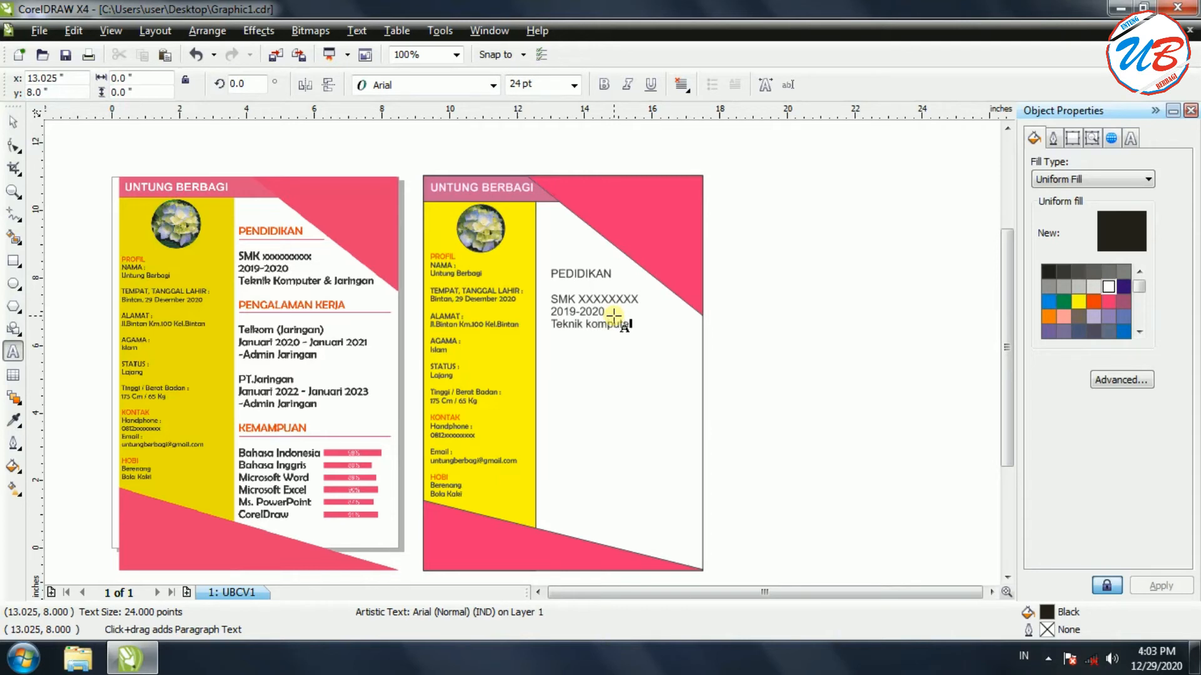
pyautogui.write(' & Jaringan')
pyautogui.press('Return')
pyautogui.press('Return')
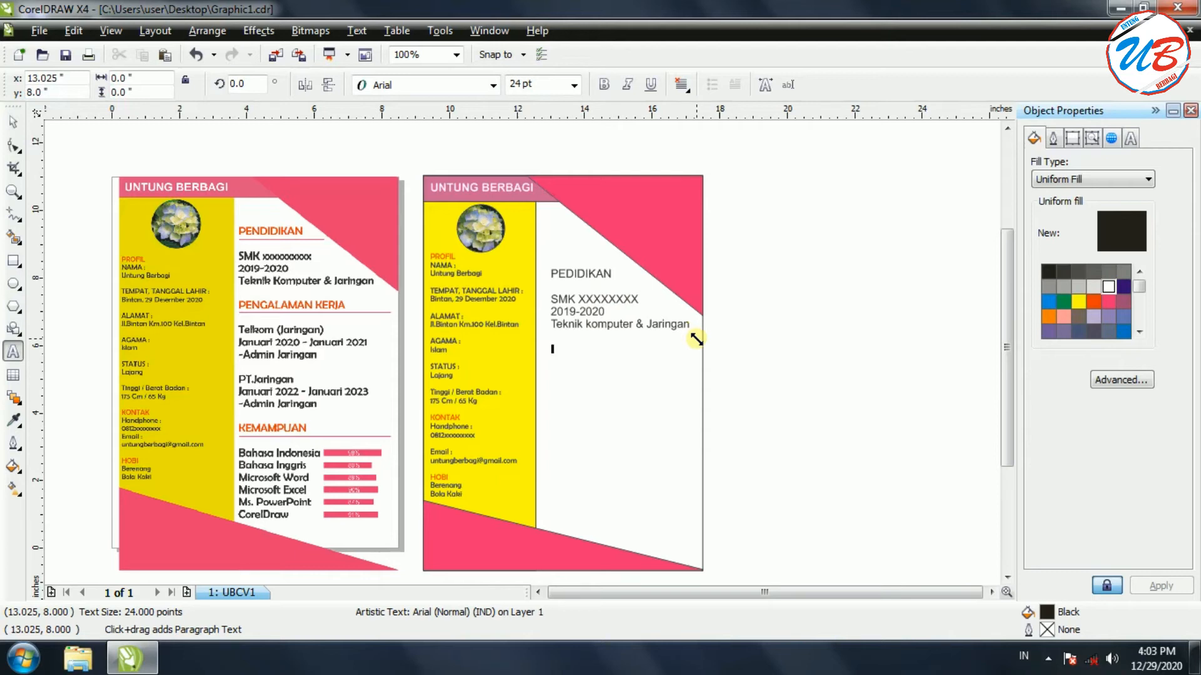
pyautogui.write('PENGALIAMAN ')
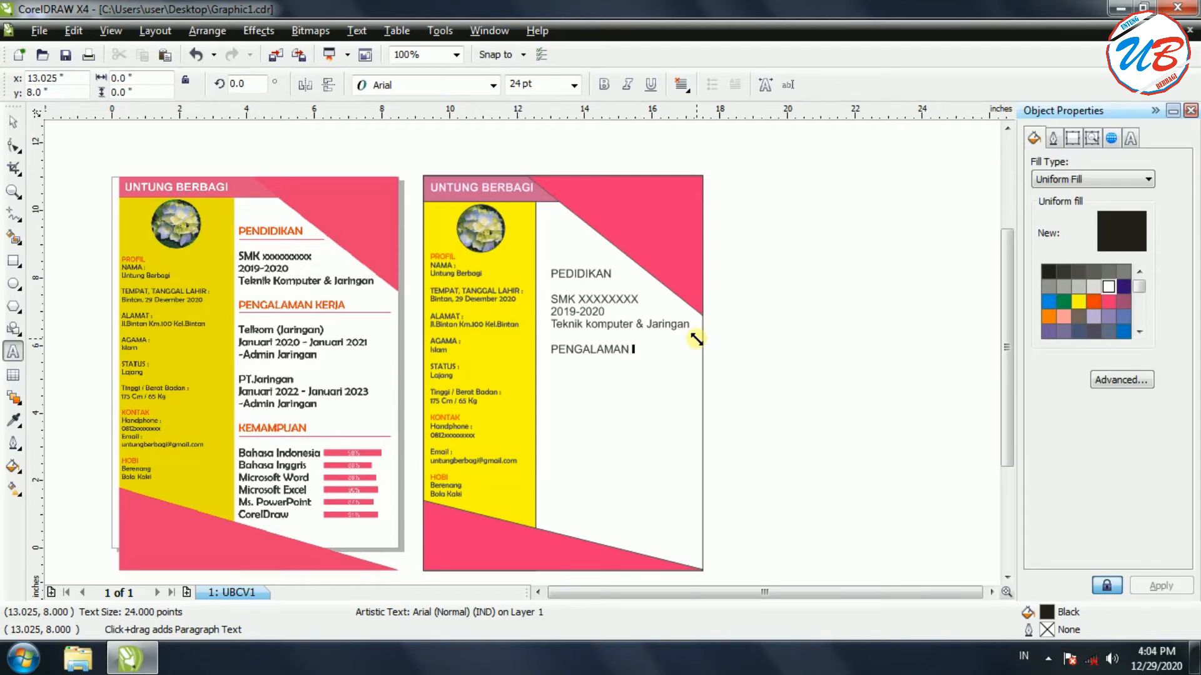
pyautogui.write('KERJA')
# List Telkom (Jaringan) with Januari 2020 - Januari 2021 and the role '- Admin Jaringan'
pyautogui.press('Return')
pyautogui.press('Return')
pyautogui.write('tE')
pyautogui.press('BackSpace')
pyautogui.press('BackSpace')
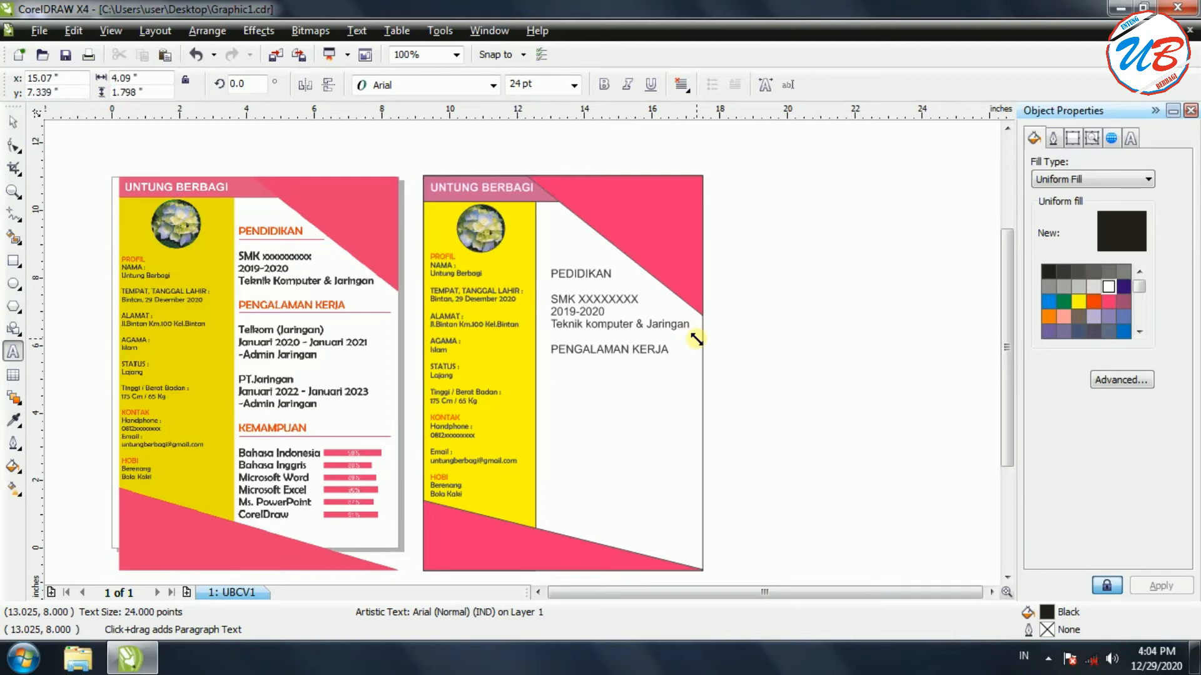
pyautogui.write('Telkom (Jaringan)')
pyautogui.press('Return')
pyautogui.write('Januari ')
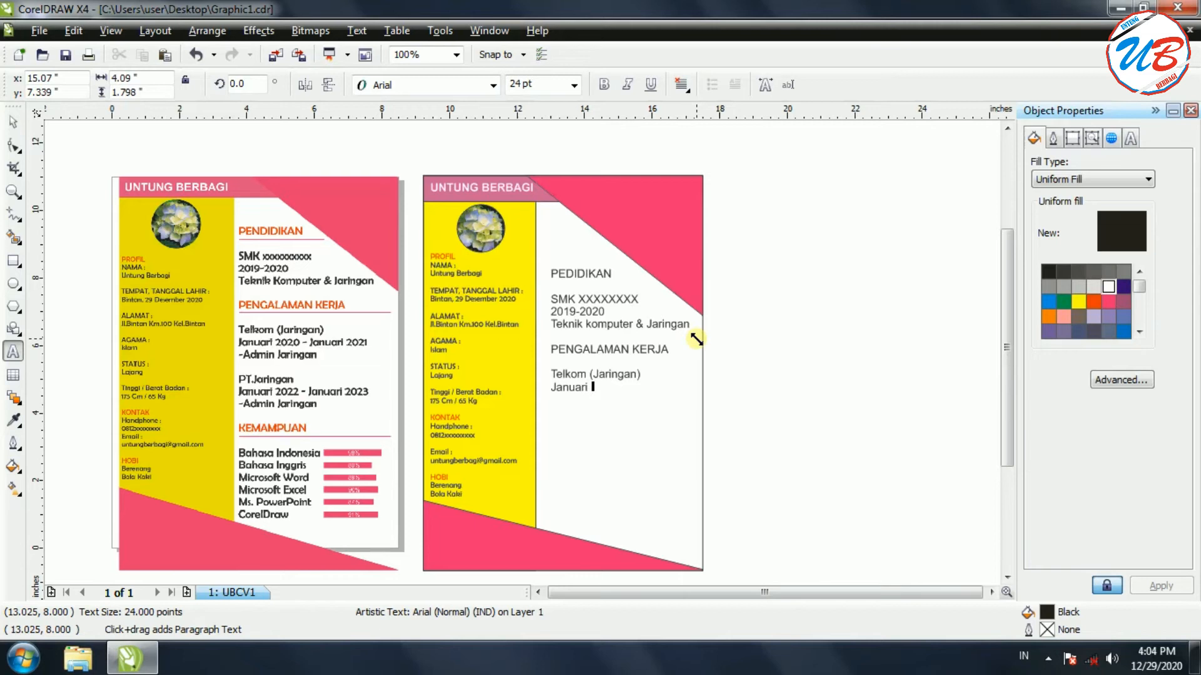
pyautogui.write('2020')
pyautogui.write('- Januari 2021')
pyautogui.press('Return')
pyautogui.write('- Adm')
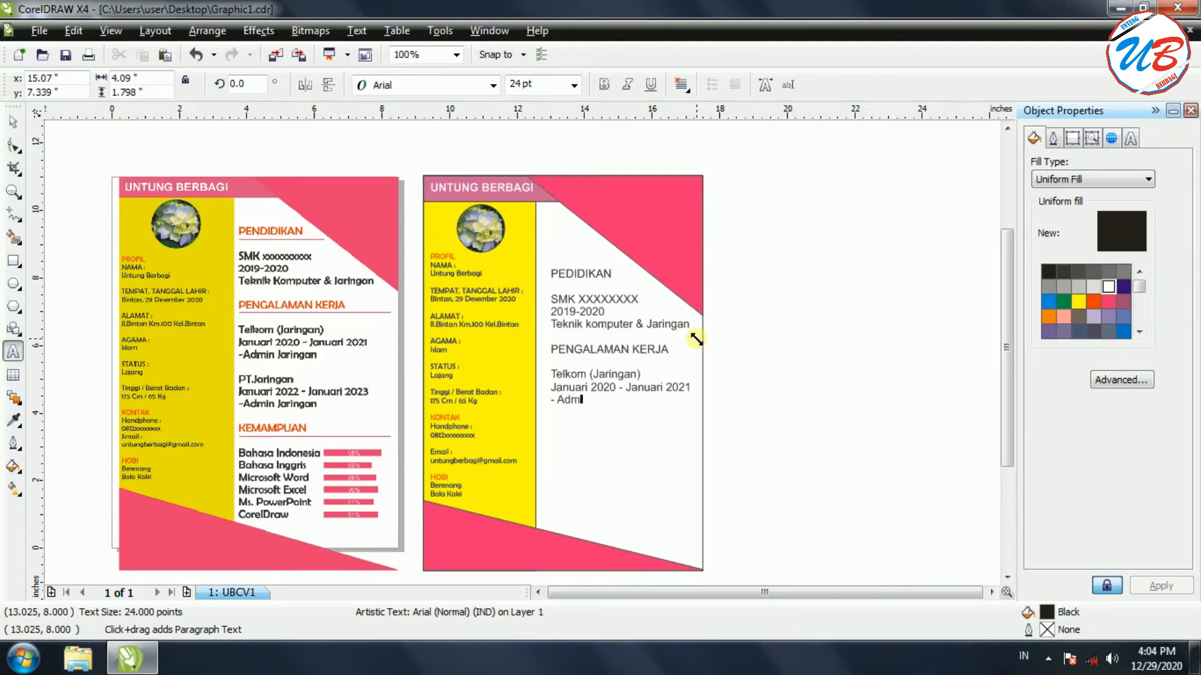
pyautogui.write('in Jaringan')
# Add PT. Jaringan with Januari 2022 - Januari 2023 and '- Admin Jaringan', fixing typos
pyautogui.press('Return')
pyautogui.write('PT. jaringan')
pyautogui.press('BackSpace')
pyautogui.press('BackSpace')
pyautogui.press('BackSpace')
pyautogui.press('BackSpace')
pyautogui.press('BackSpace')
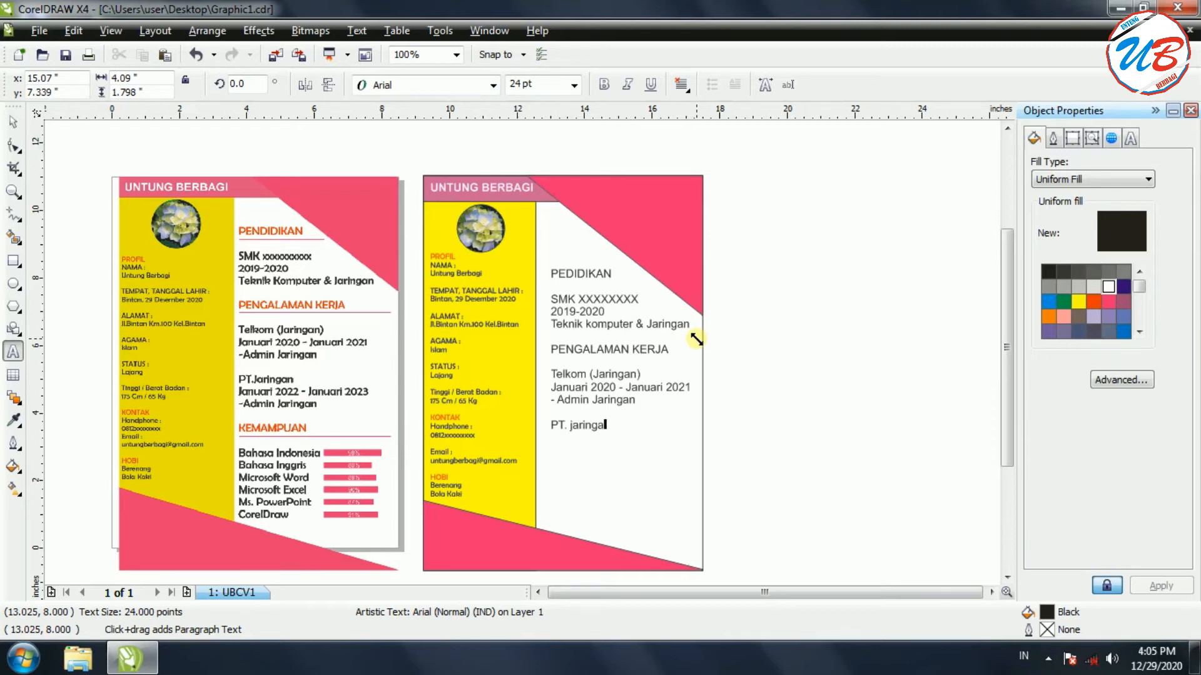
pyautogui.press('BackSpace')
pyautogui.press('BackSpace')
pyautogui.write('Jaringan')
pyautogui.press('Return')
pyautogui.write('Januari 2022')
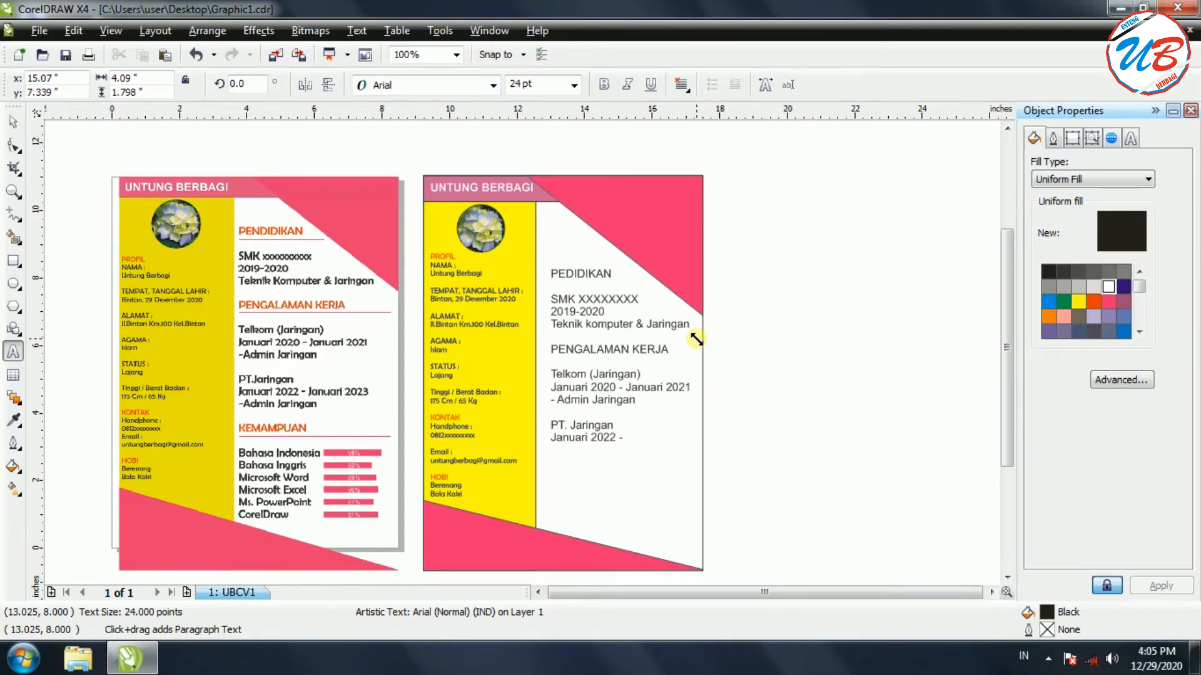
pyautogui.write(' - Janui')
pyautogui.write('ar')
pyautogui.write('i 2023')
pyautogui.write('- Admin')
pyautogui.write(' jaringan')
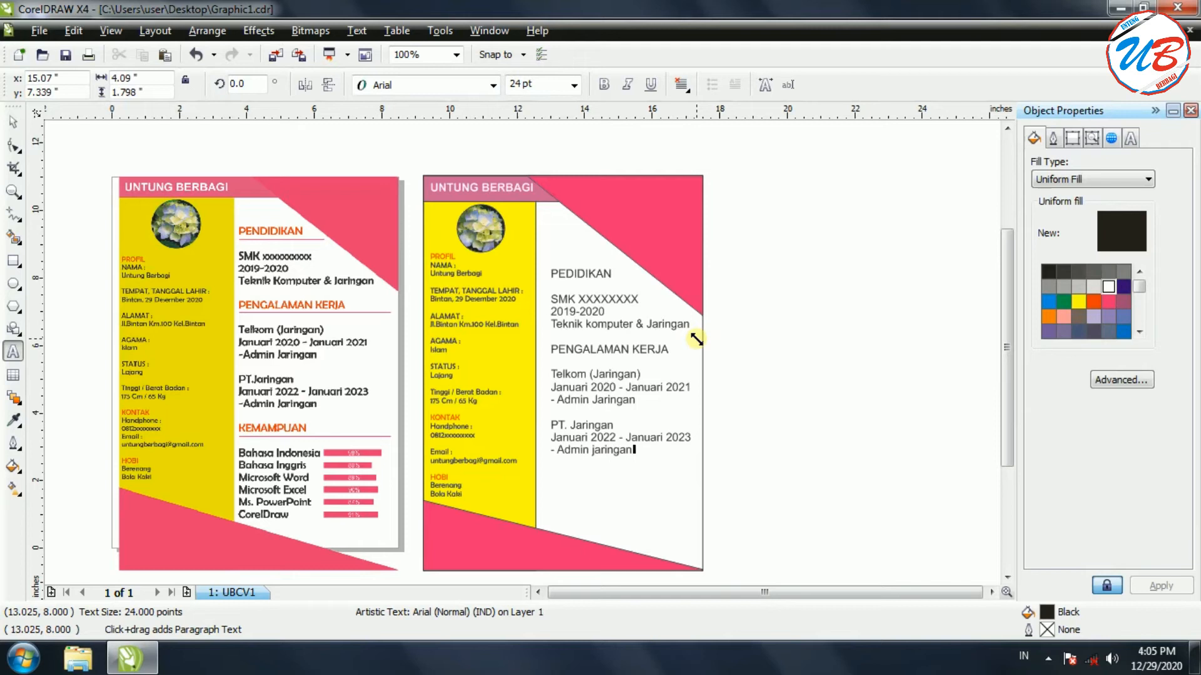
pyautogui.press('BackSpace')
pyautogui.write('J')
pyautogui.press('Delete')
pyautogui.press('Left')
# After '- Admin Jaringan', add the KEMAMPUAN heading with Bahasa Indonesia and Bahasa Inggris beneath it
pyautogui.click(642, 448)
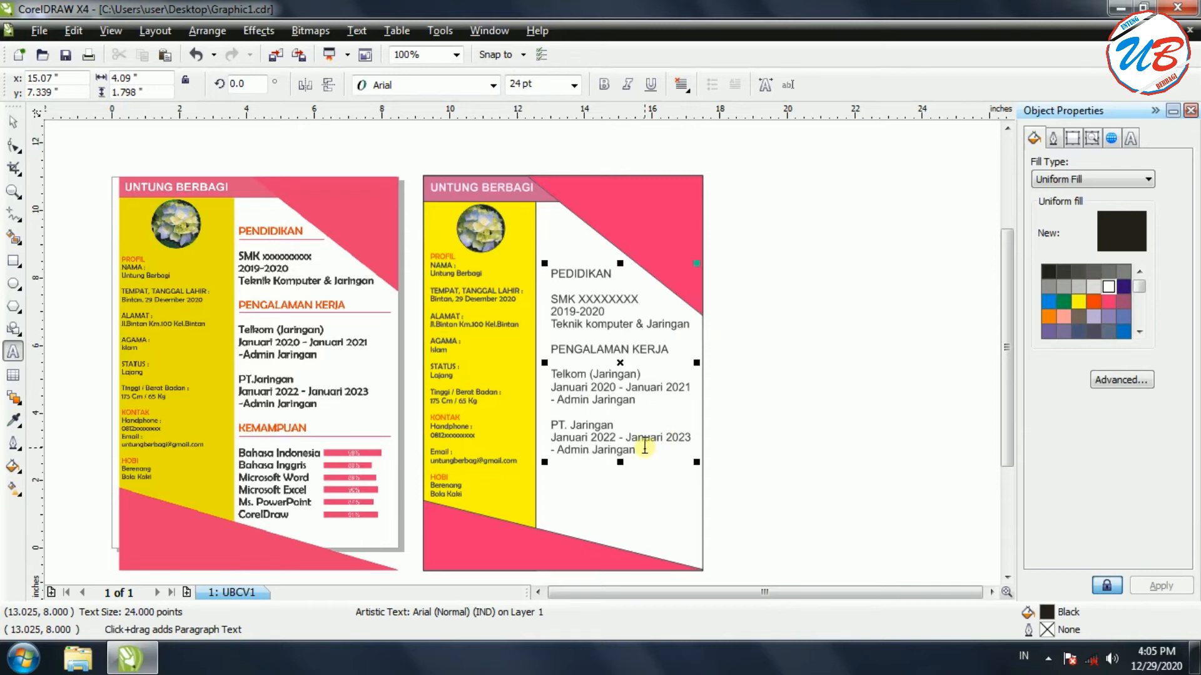
pyautogui.press('Return')
pyautogui.press('Return')
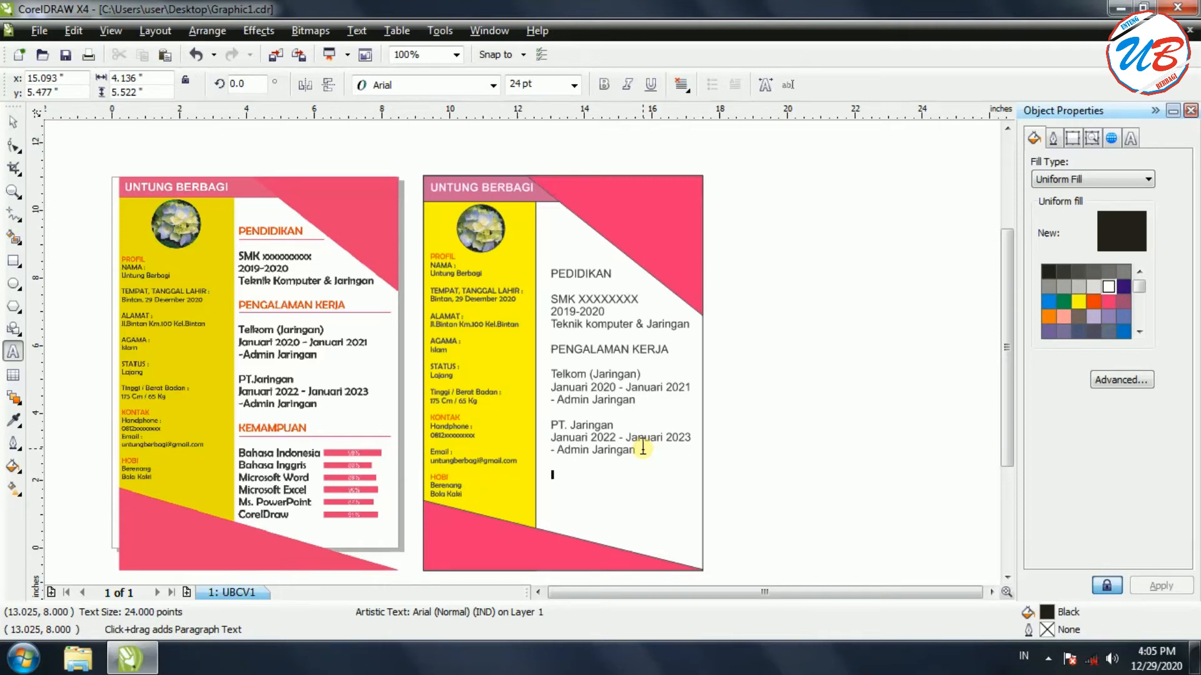
pyautogui.write('KEMAMPUAN')
pyautogui.press('Return')
pyautogui.write('Bahas')
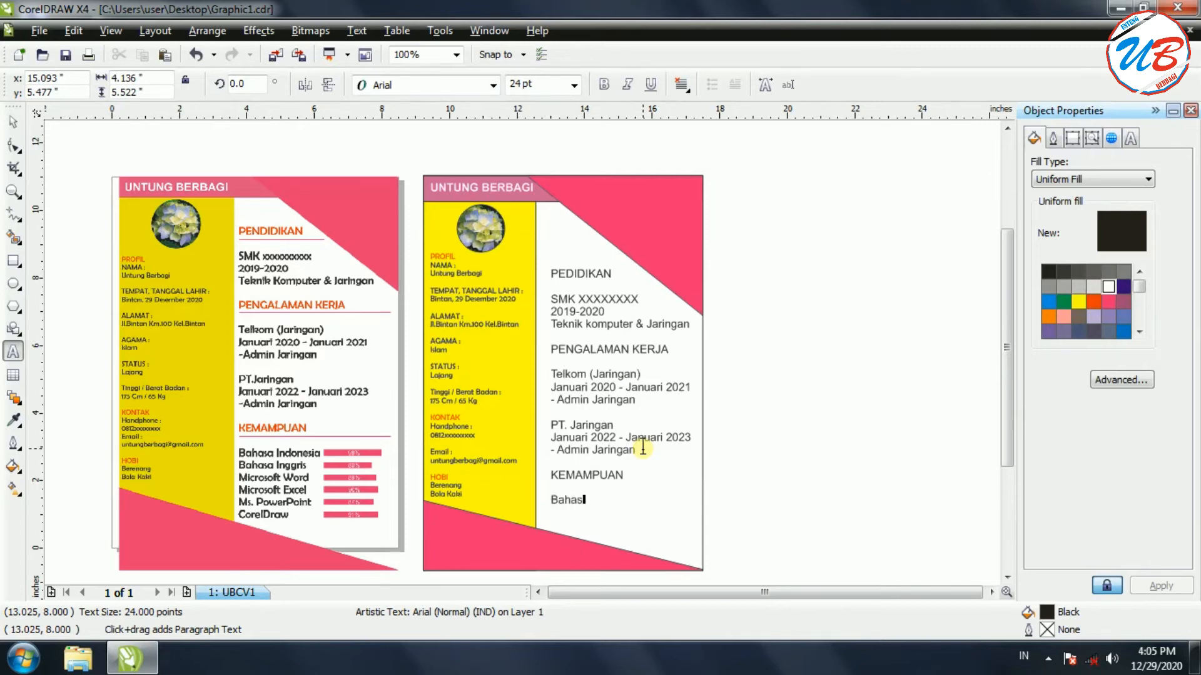
pyautogui.write('a Indonesia')
pyautogui.press('Return')
pyautogui.write('Bahasa ')
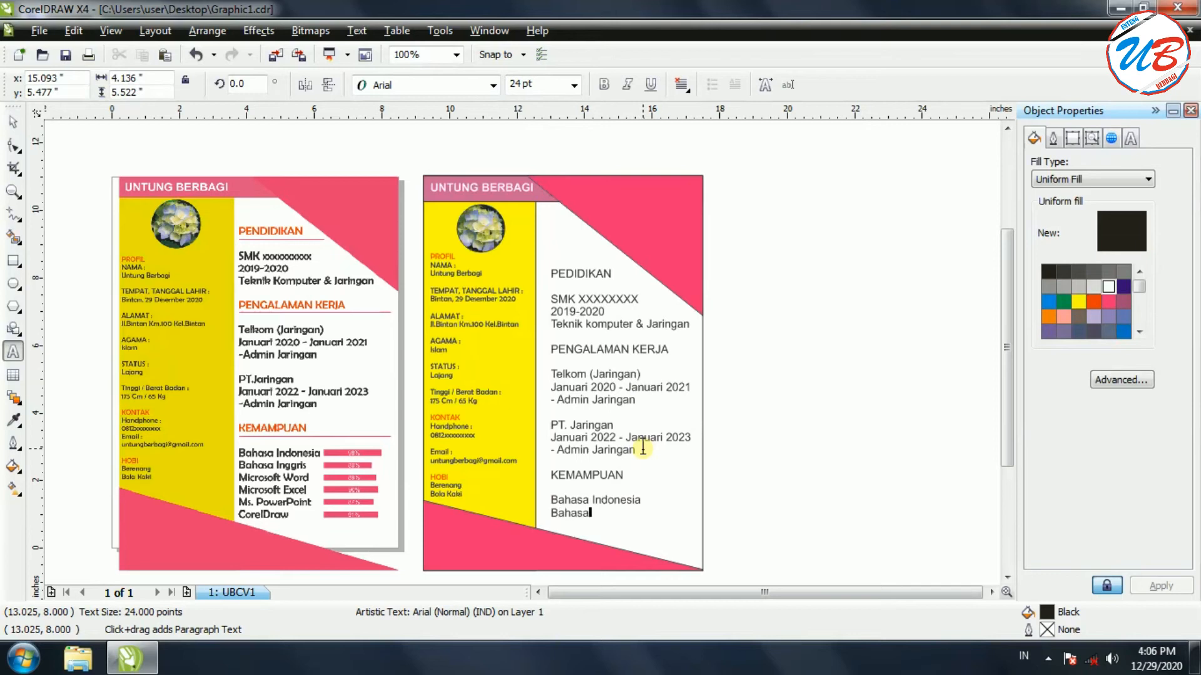
pyautogui.write('ing')
pyautogui.press('BackSpace')
pyautogui.press('BackSpace')
pyautogui.press('BackSpace')
pyautogui.press('BackSpace')
pyautogui.write('Inggris')
# List Ms. Word, Ms. Excel, Ms. PowerPoint and CorelDraw on separate lines below
pyautogui.press('Return')
pyautogui.write('Ms. Word')
pyautogui.press('Return')
pyautogui.write('Ms')
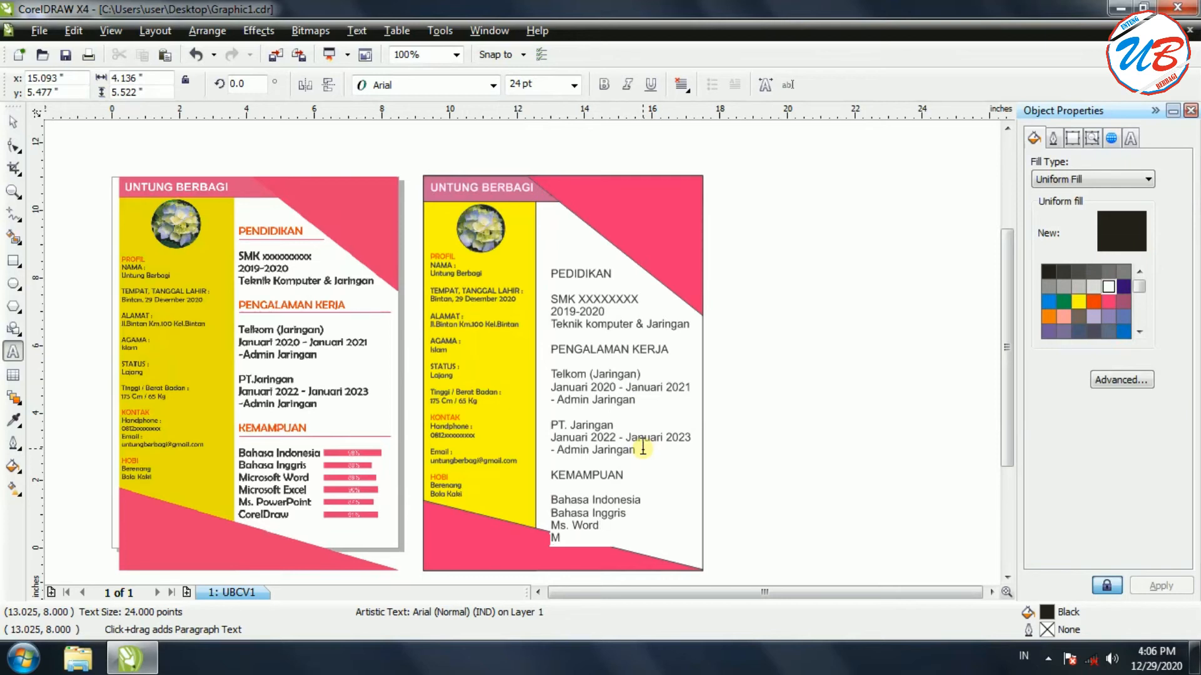
pyautogui.write('. Excel')
pyautogui.press('Return')
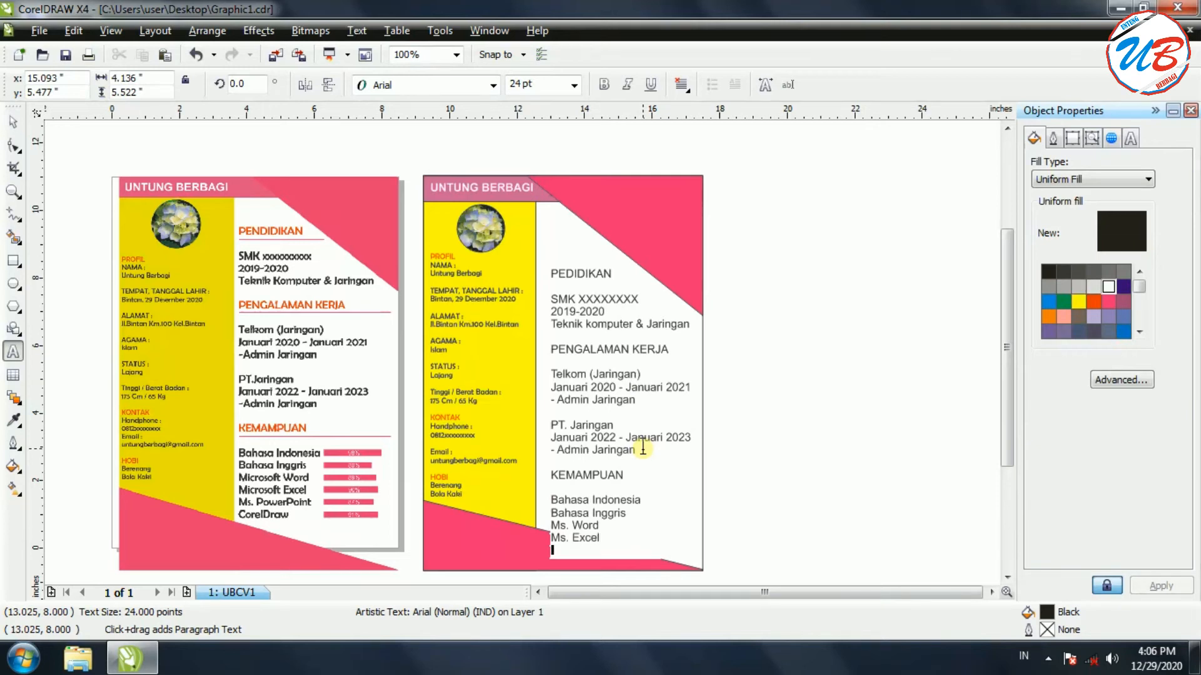
pyautogui.write('Ms. PowerPoint')
pyautogui.press('Return')
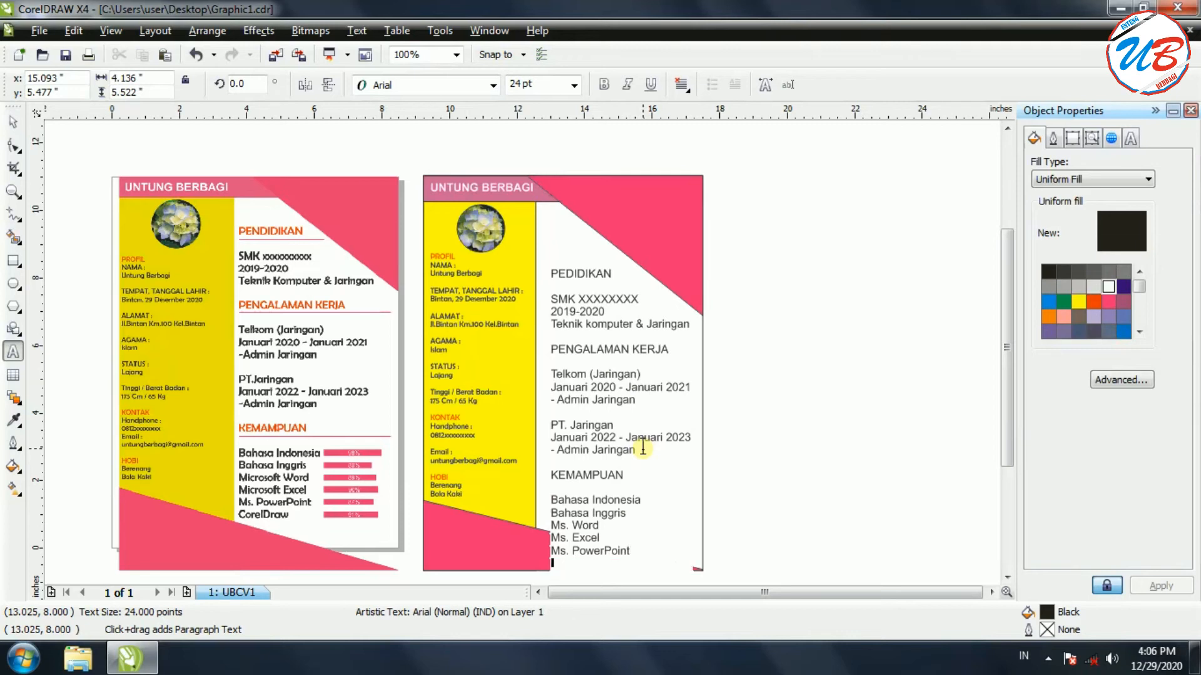
pyautogui.write('Corel D')
pyautogui.press('BackSpace')
pyautogui.write('Drae')
pyautogui.press('BackSpace')
pyautogui.write('w')
# Scale the right-column text block down by its corner handle and save the document
pyautogui.click(13, 121)
pyautogui.click(787, 410)
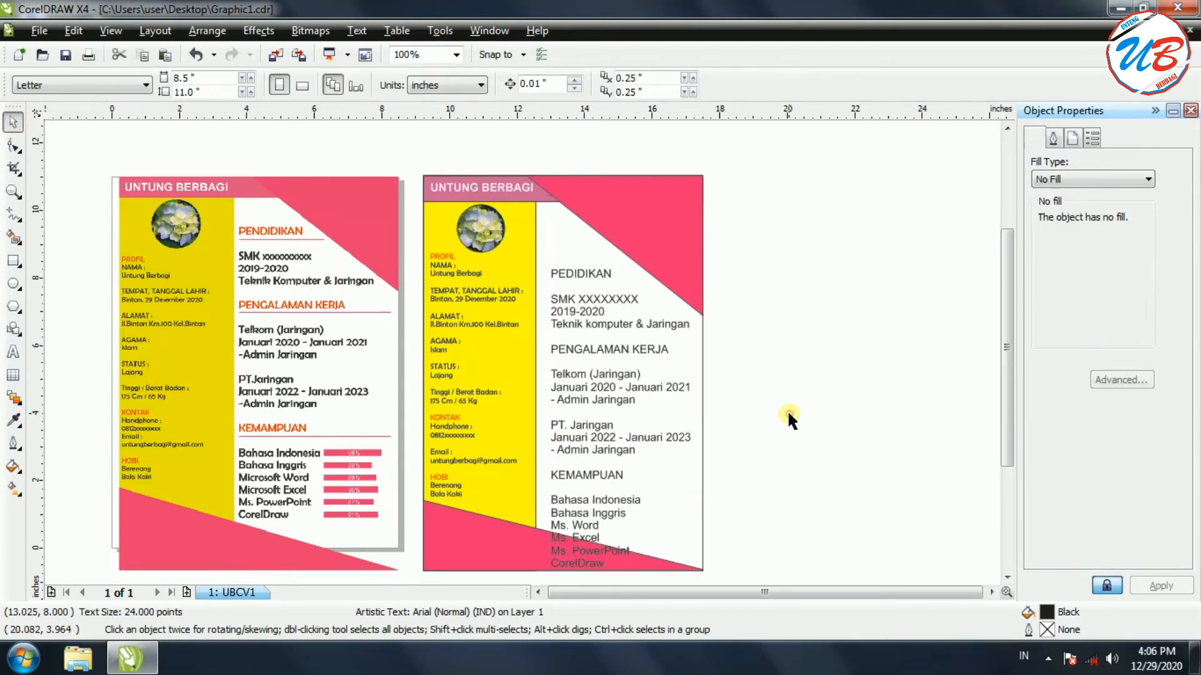
pyautogui.click(616, 379)
pyautogui.moveTo(694, 574); pyautogui.dragTo(677, 533)
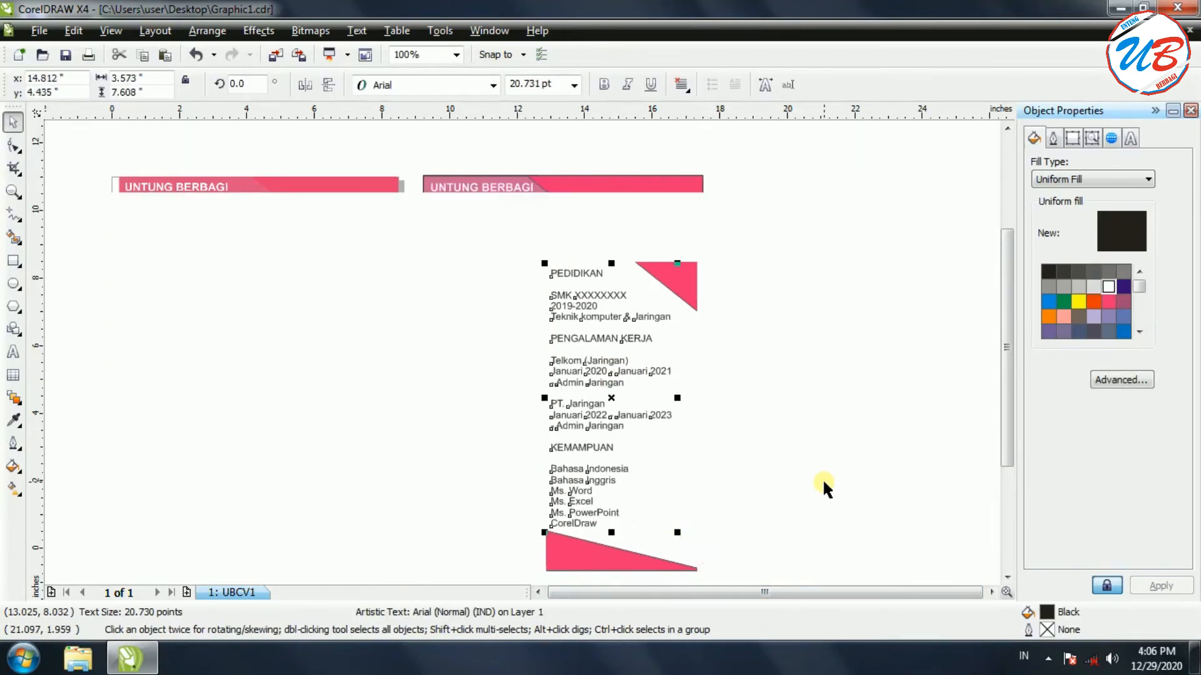
pyautogui.click(824, 483)
pyautogui.click(66, 55)
# Move the text block up and left, enlarging it to about 22 pt beside the yellow sidebar
pyautogui.click(604, 422)
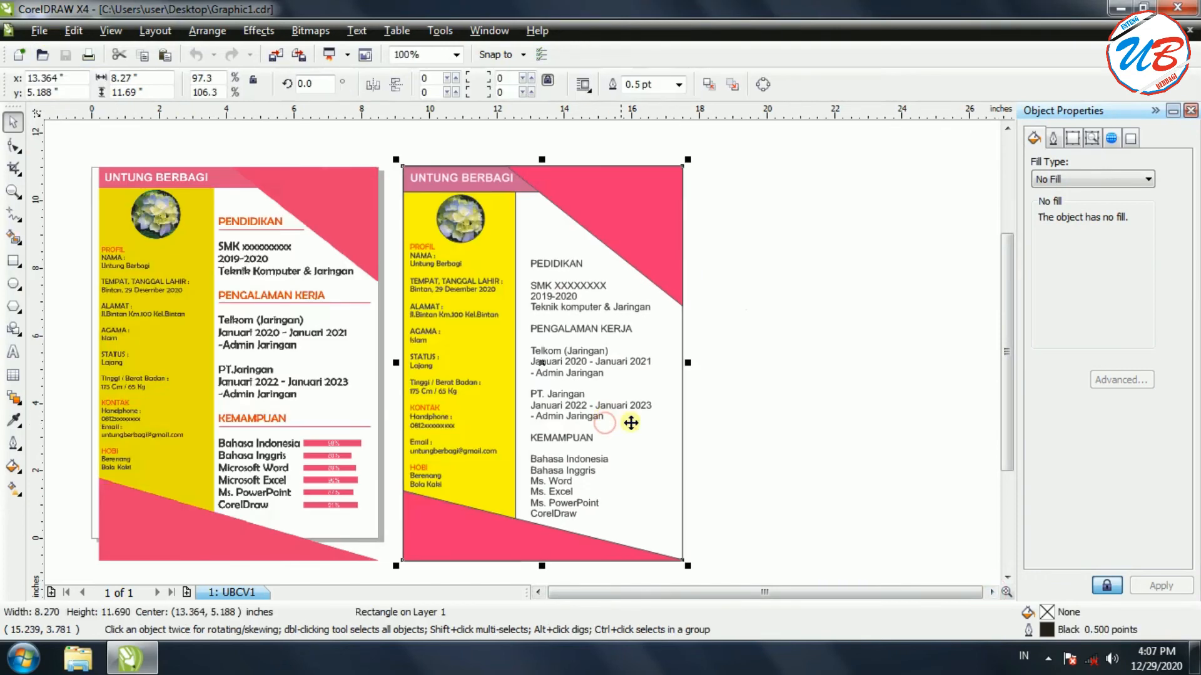
pyautogui.click(570, 395)
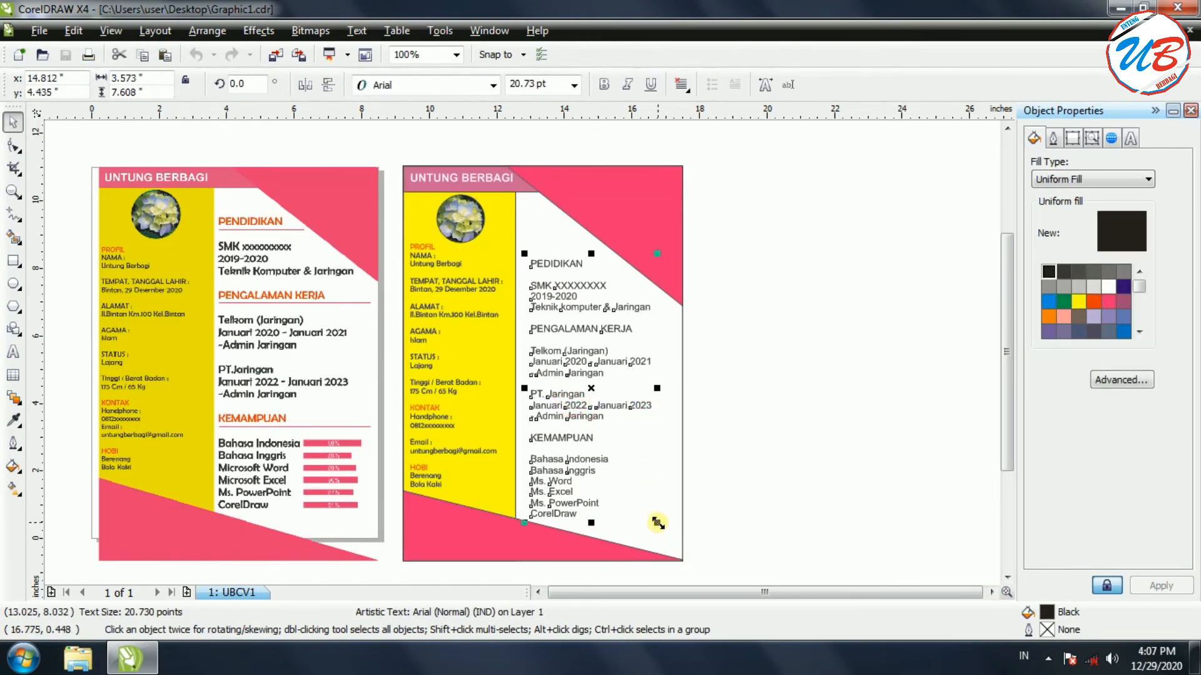
pyautogui.moveTo(658, 523)
pyautogui.mouseDown()
pyautogui.moveTo(649, 488)
pyautogui.moveTo(664, 543)
pyautogui.moveTo(658, 525)
pyautogui.mouseUp()
pyautogui.moveTo(593, 387); pyautogui.dragTo(579, 370)
pyautogui.moveTo(643, 504); pyautogui.dragTo(655, 519)
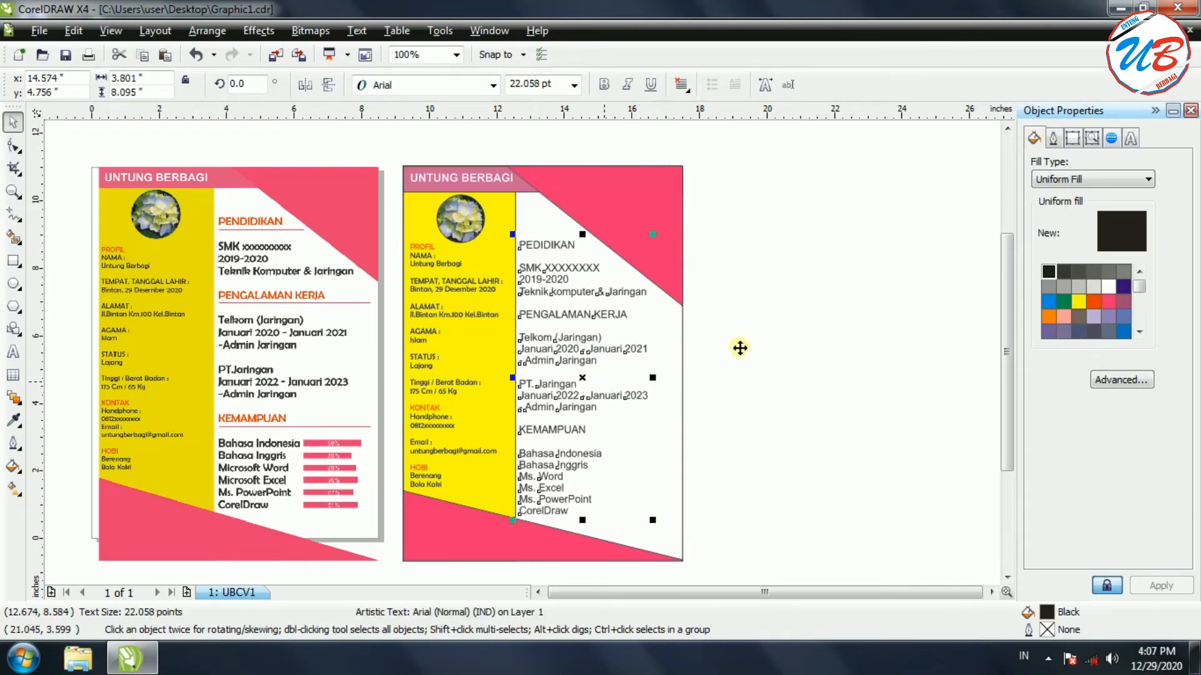
# Set all the right-column text in Berlin Sans FB
pyautogui.click(571, 511)
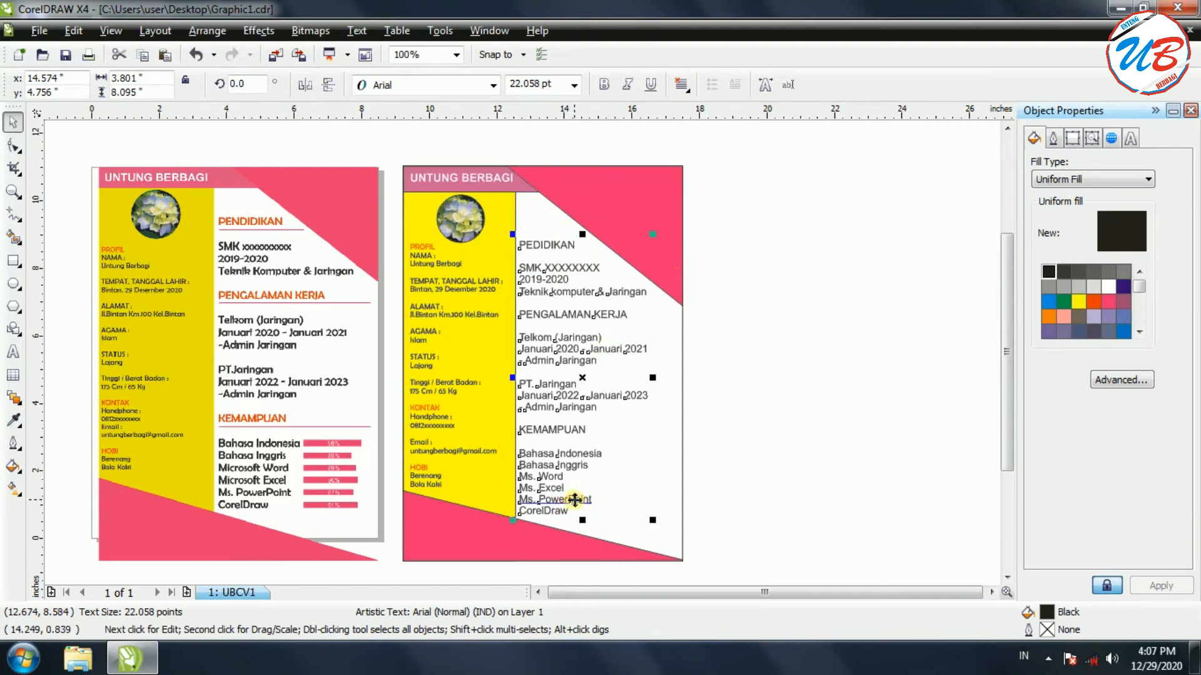
pyautogui.click(573, 497)
pyautogui.doubleClick(573, 497)
pyautogui.moveTo(569, 512); pyautogui.dragTo(523, 243)
pyautogui.click(493, 85)
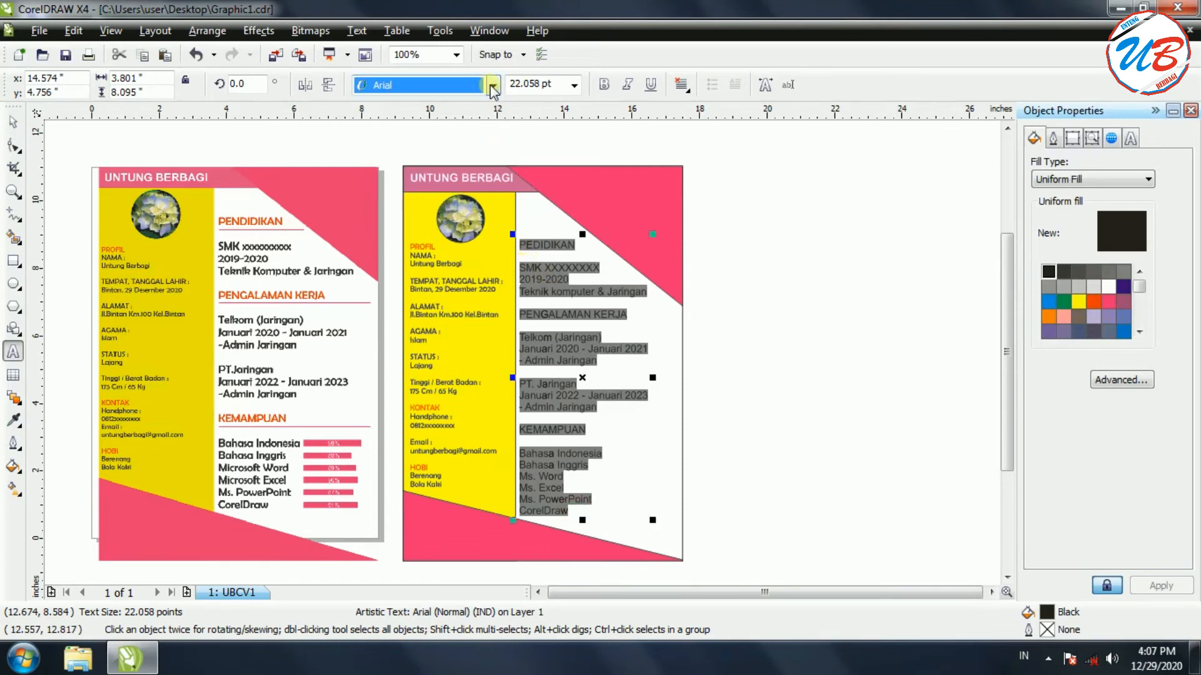
pyautogui.moveTo(427, 124)
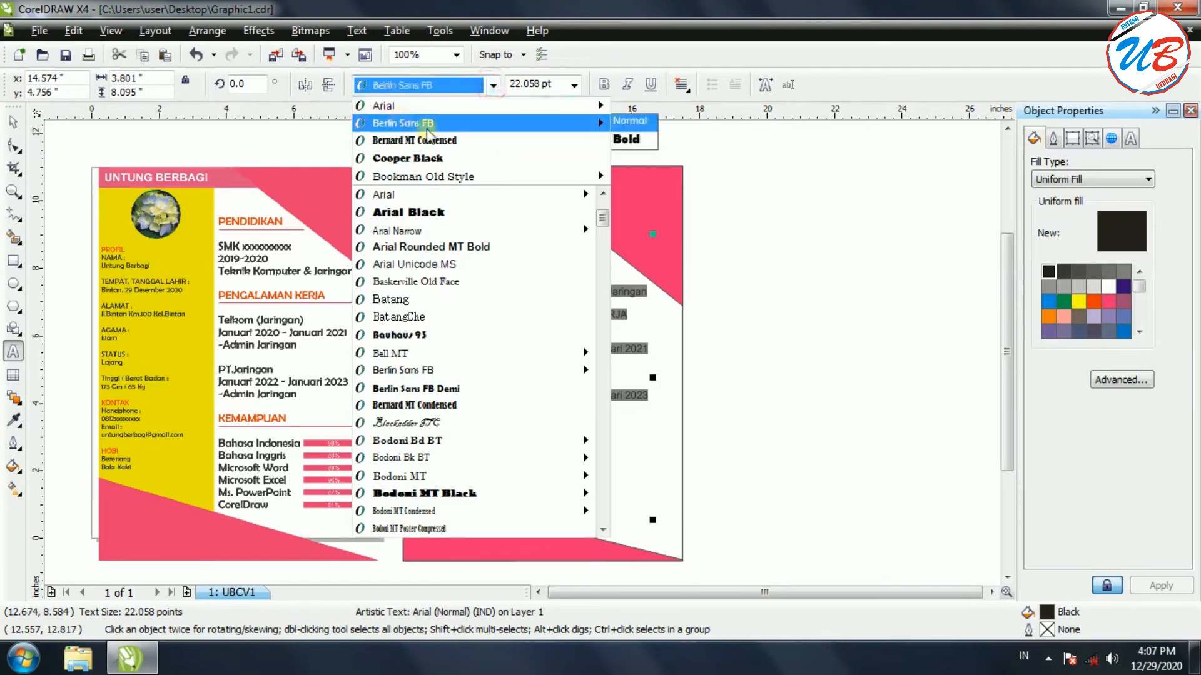
pyautogui.click(492, 125)
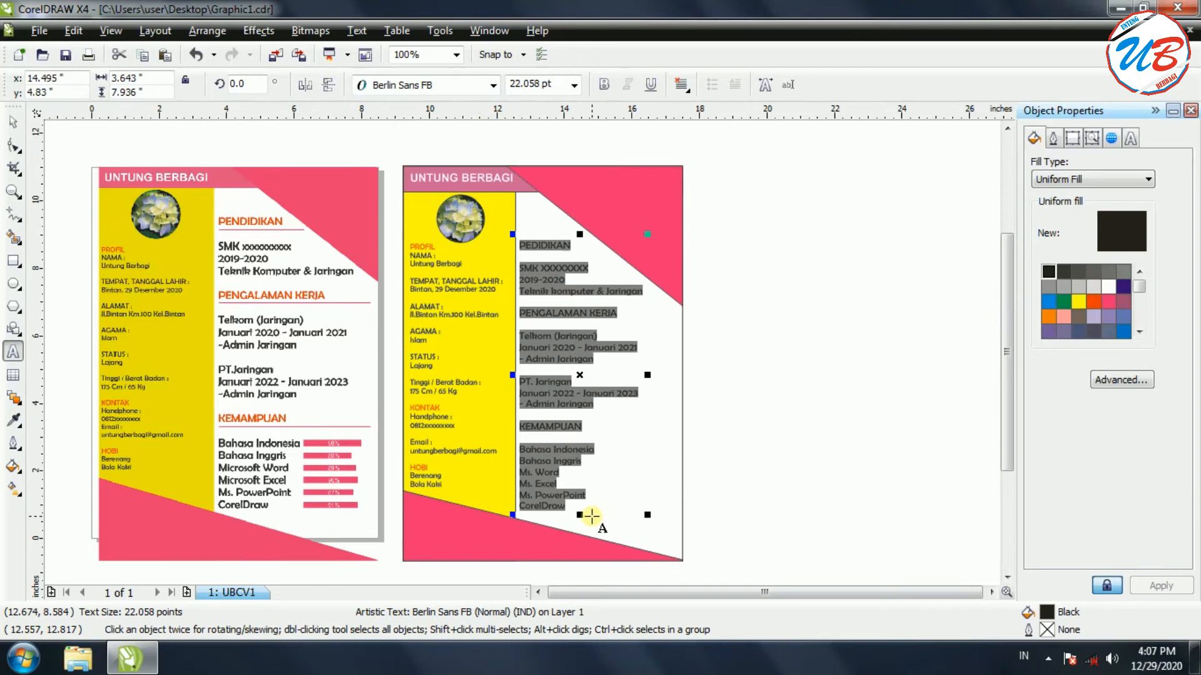
# Colour the KEMAMPUAN, PENGALAMAN KERJA and PEDIDIKAN headings orange-red
pyautogui.click(561, 439)
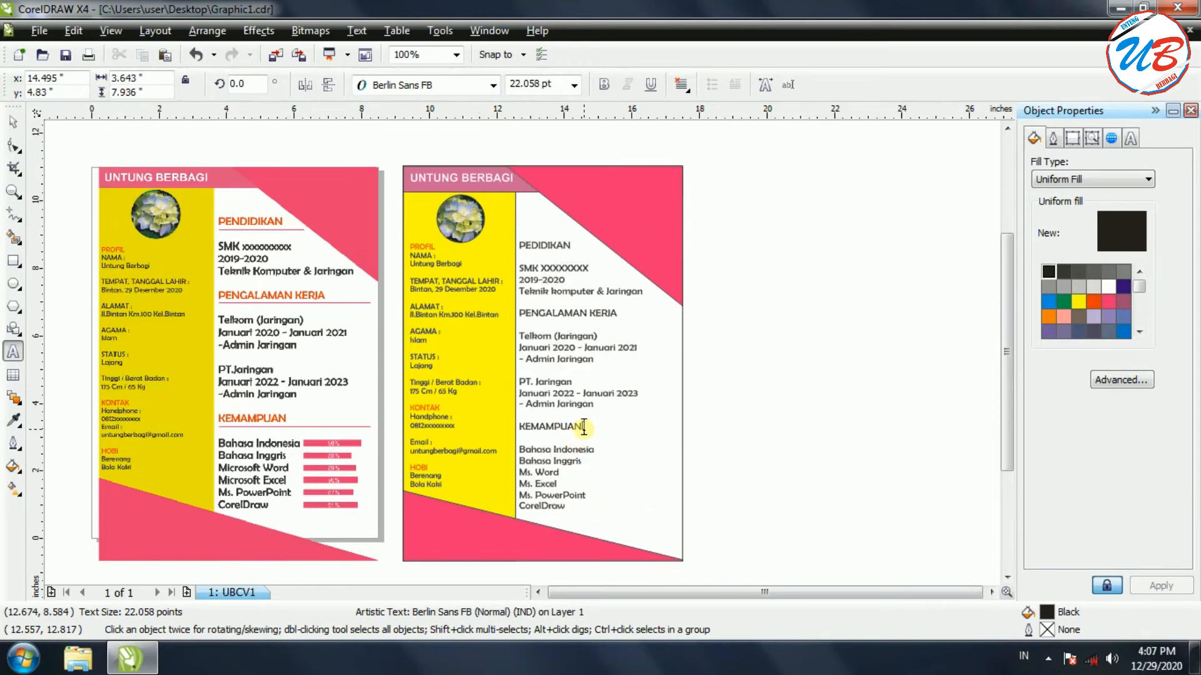
pyautogui.moveTo(581, 427); pyautogui.dragTo(518, 424)
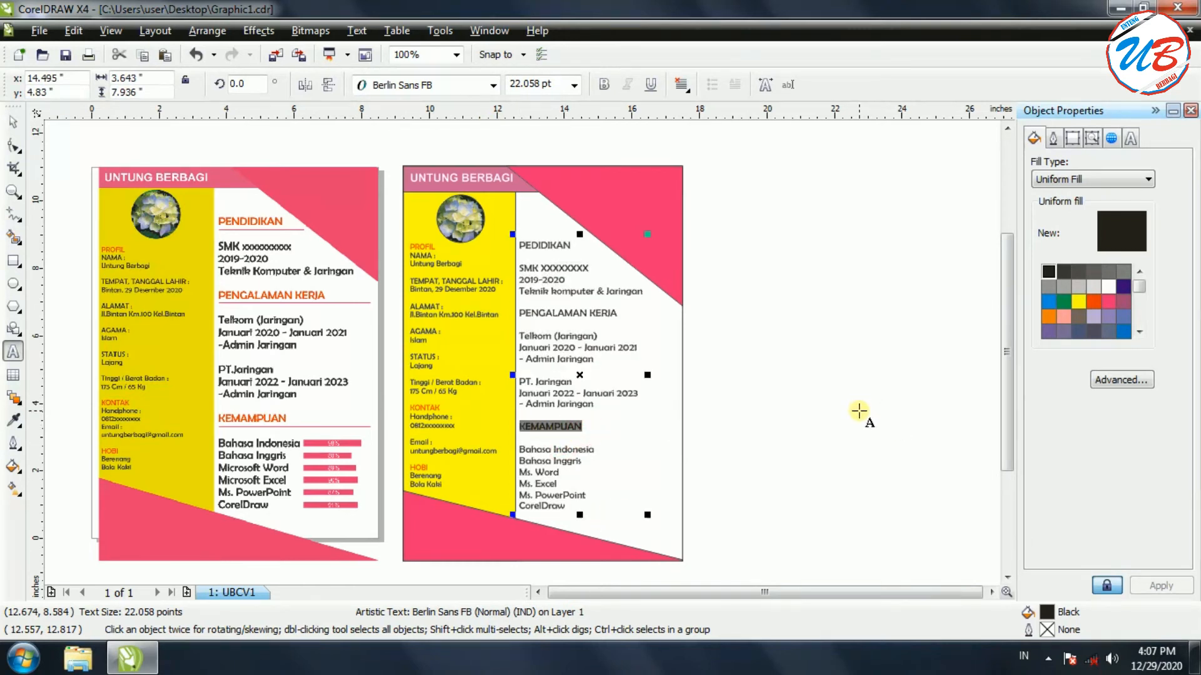
pyautogui.click(1093, 303)
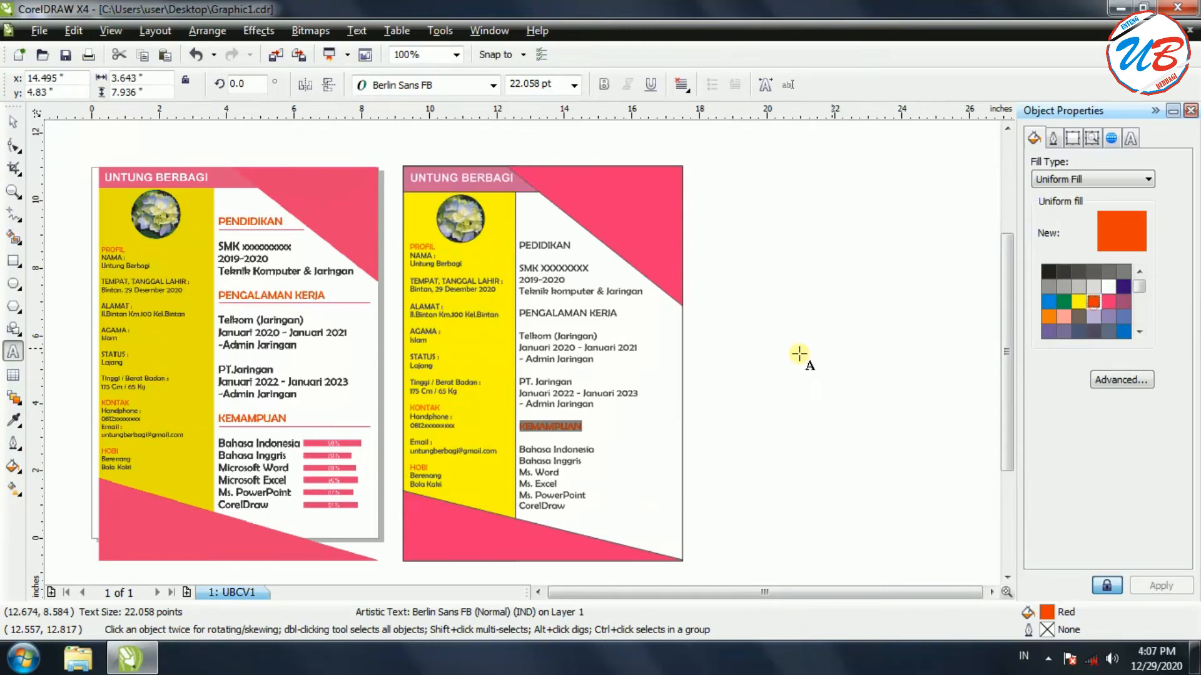
pyautogui.moveTo(621, 317); pyautogui.dragTo(519, 314)
pyautogui.click(1094, 302)
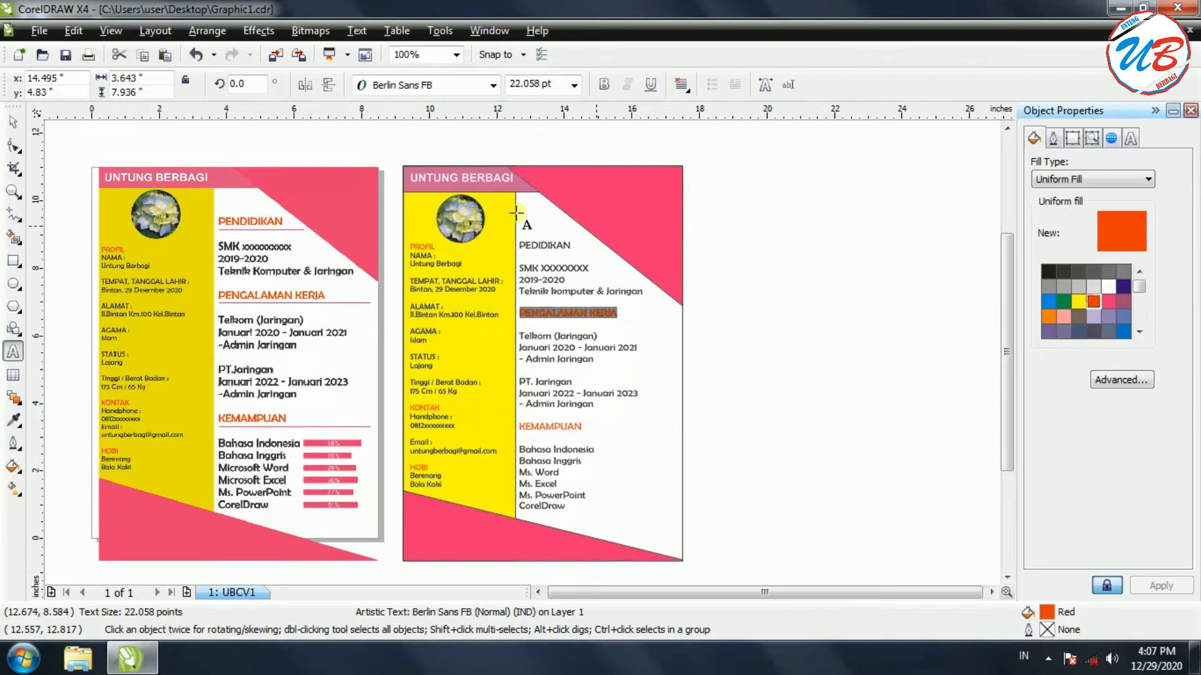
pyautogui.moveTo(573, 244); pyautogui.dragTo(518, 245)
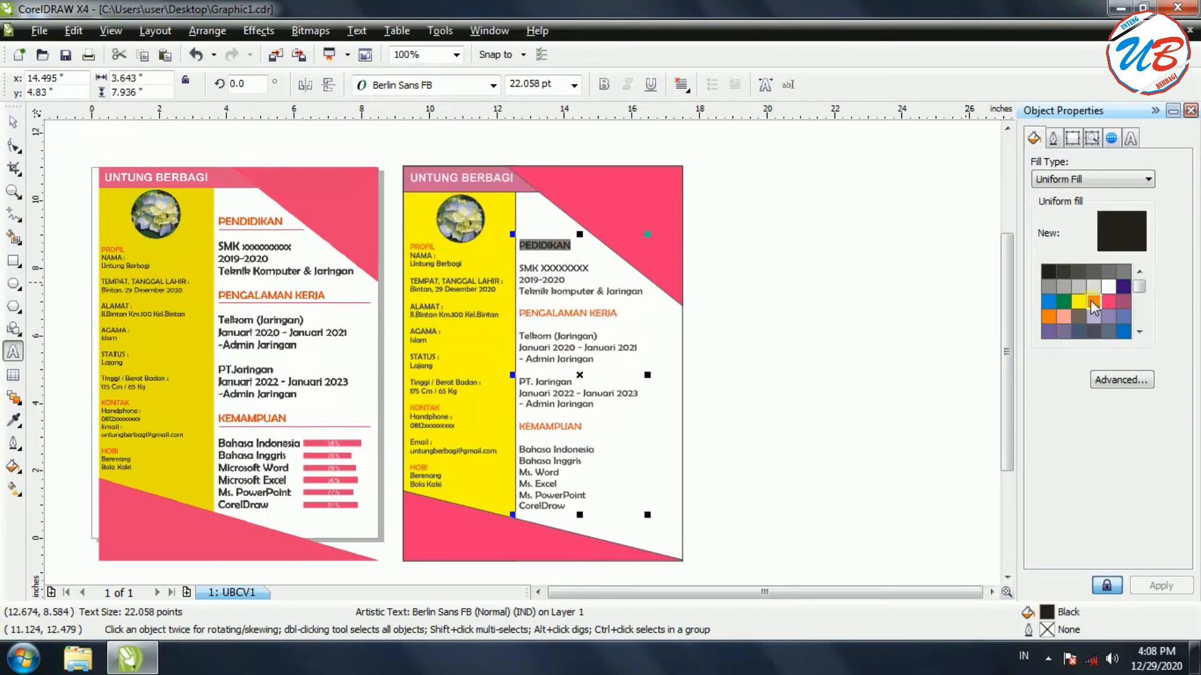
pyautogui.click(1091, 302)
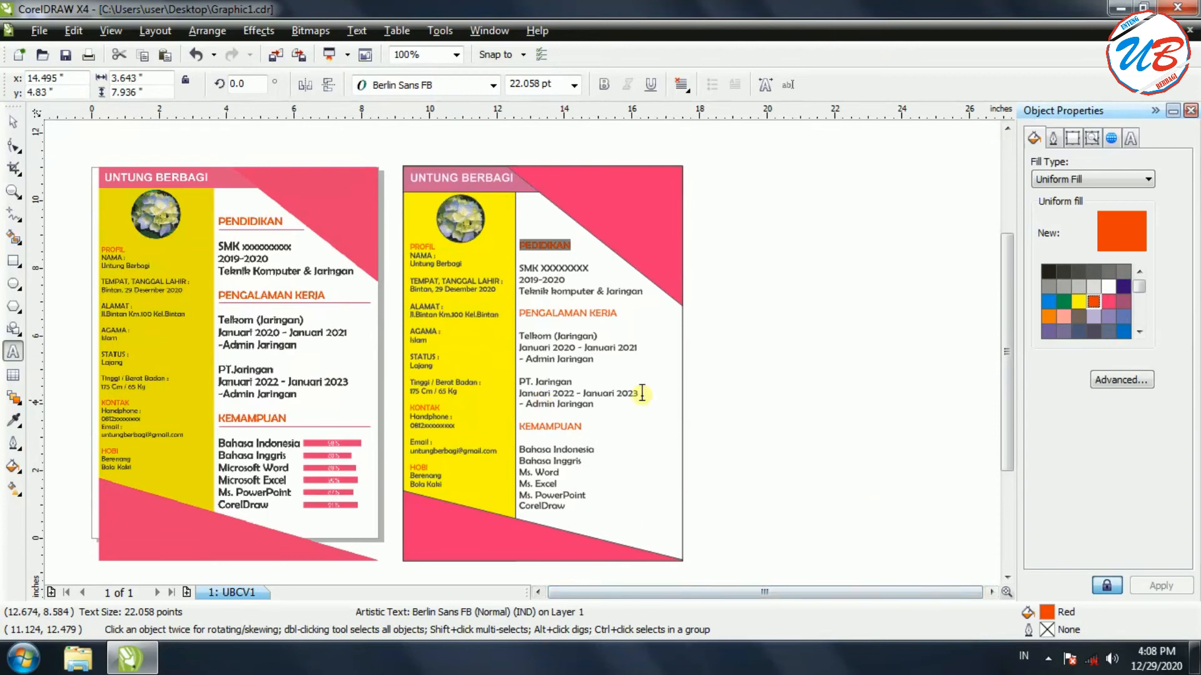
pyautogui.click(13, 122)
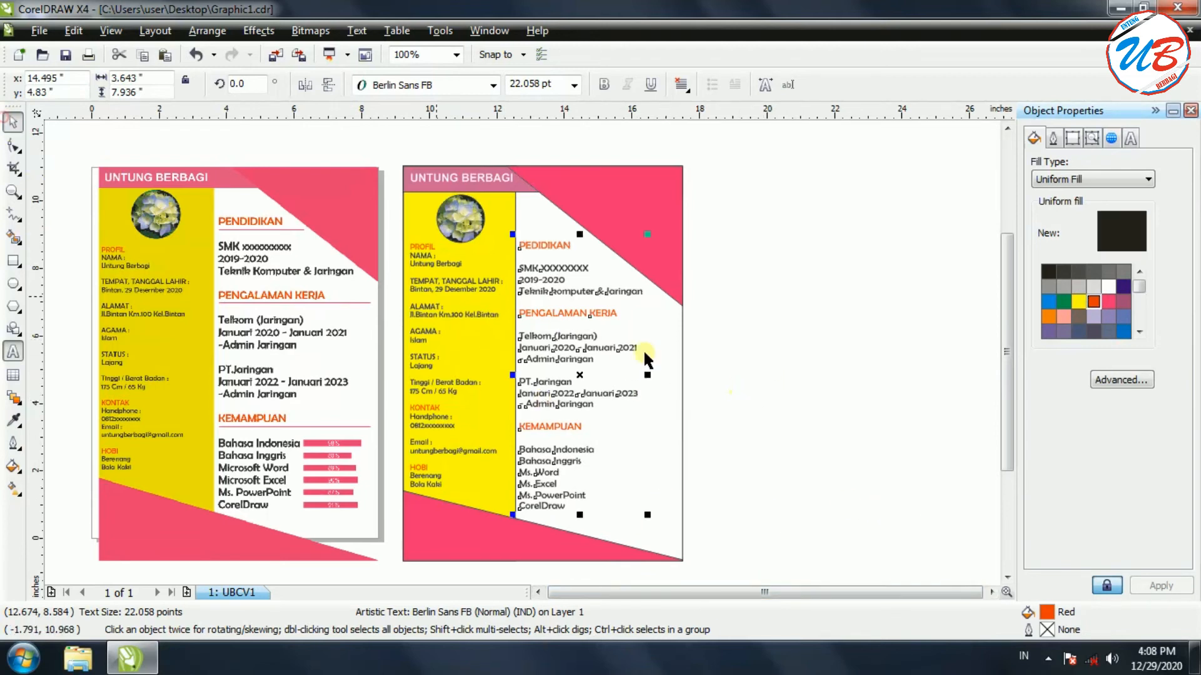
# Zoom to 200%, draw a thin 2.487 × 0.077-inch bar under PEDIDIKAN, and set Fill Type to Uniform Fill
pyautogui.click(785, 366)
pyautogui.scroll(1, 787, 369)
pyautogui.moveTo(847, 594)
pyautogui.mouseDown()
pyautogui.moveTo(803, 597)
pyautogui.moveTo(839, 595)
pyautogui.mouseUp()
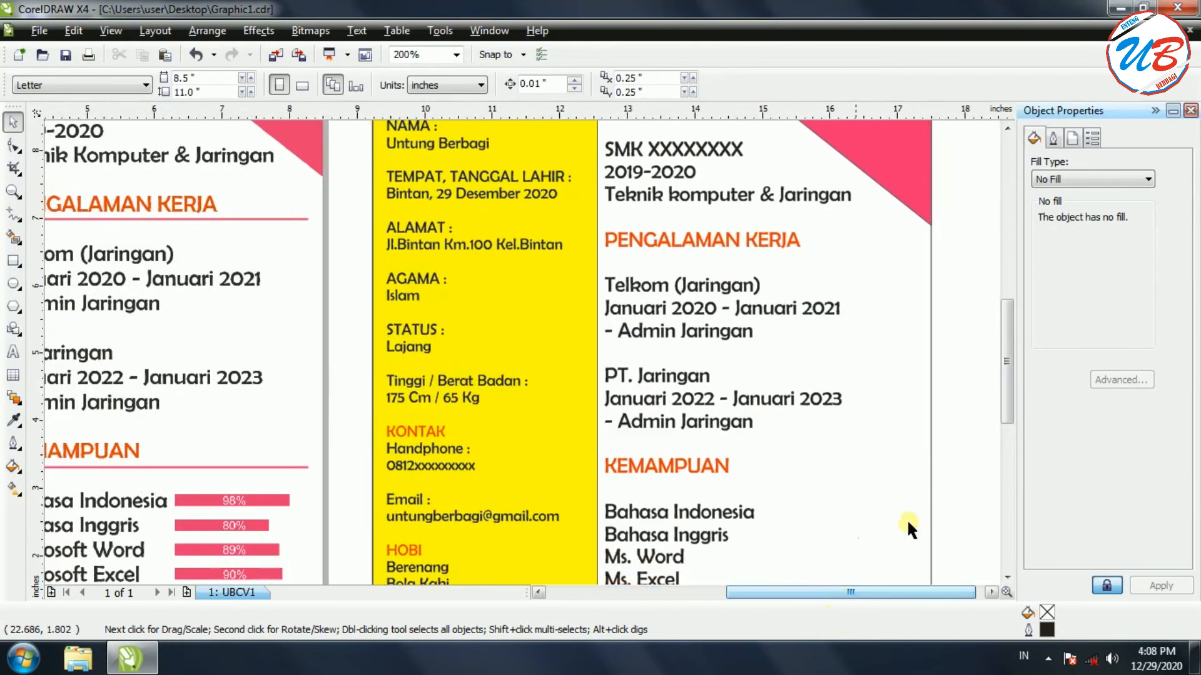
pyautogui.moveTo(1009, 380); pyautogui.dragTo(1008, 338)
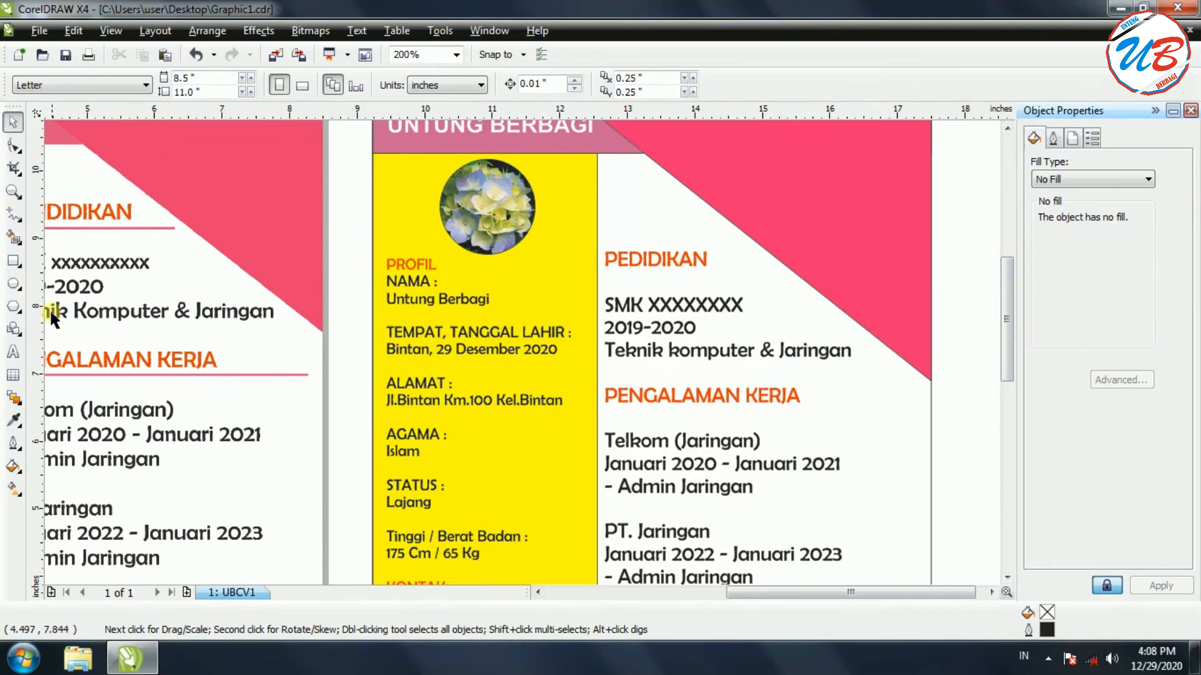
pyautogui.click(13, 260)
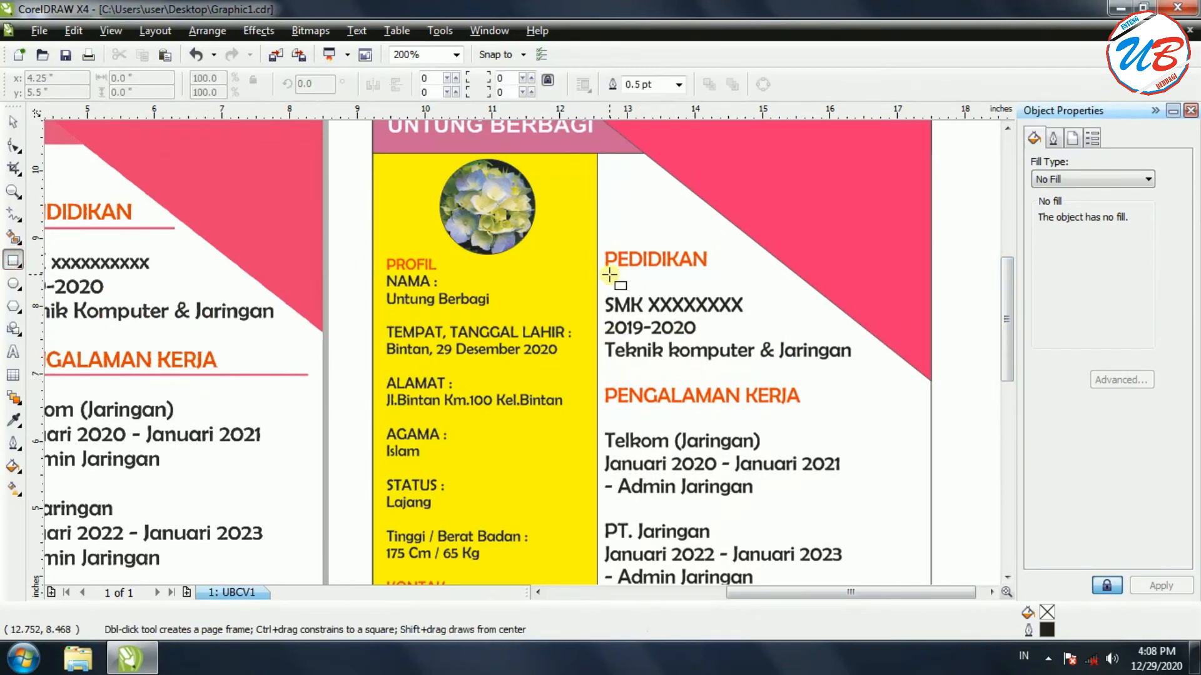
pyautogui.moveTo(604, 267); pyautogui.dragTo(777, 272)
pyautogui.moveTo(689, 270); pyautogui.dragTo(687, 273)
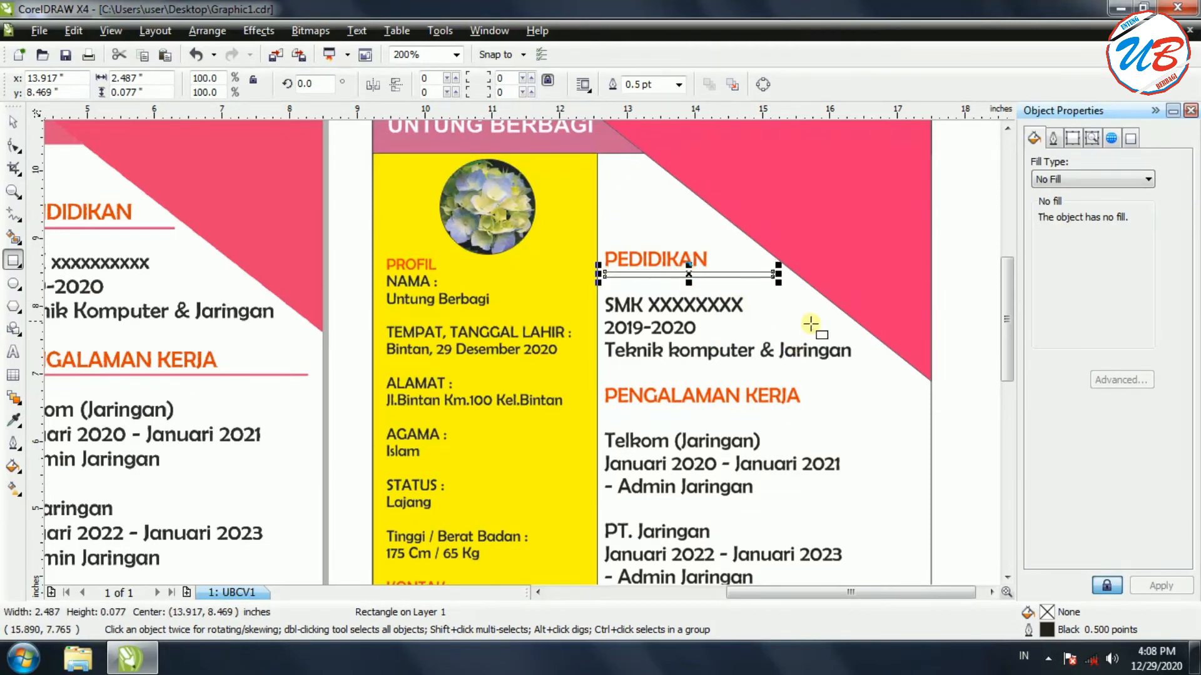
pyautogui.click(1074, 178)
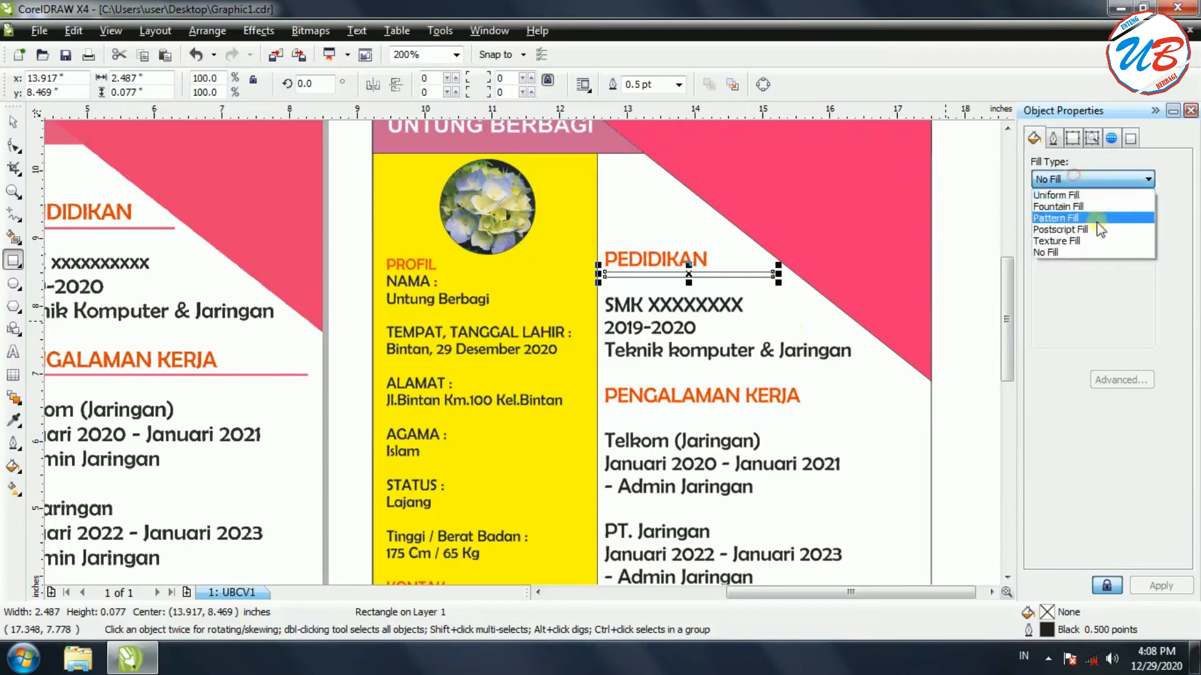
pyautogui.click(1057, 193)
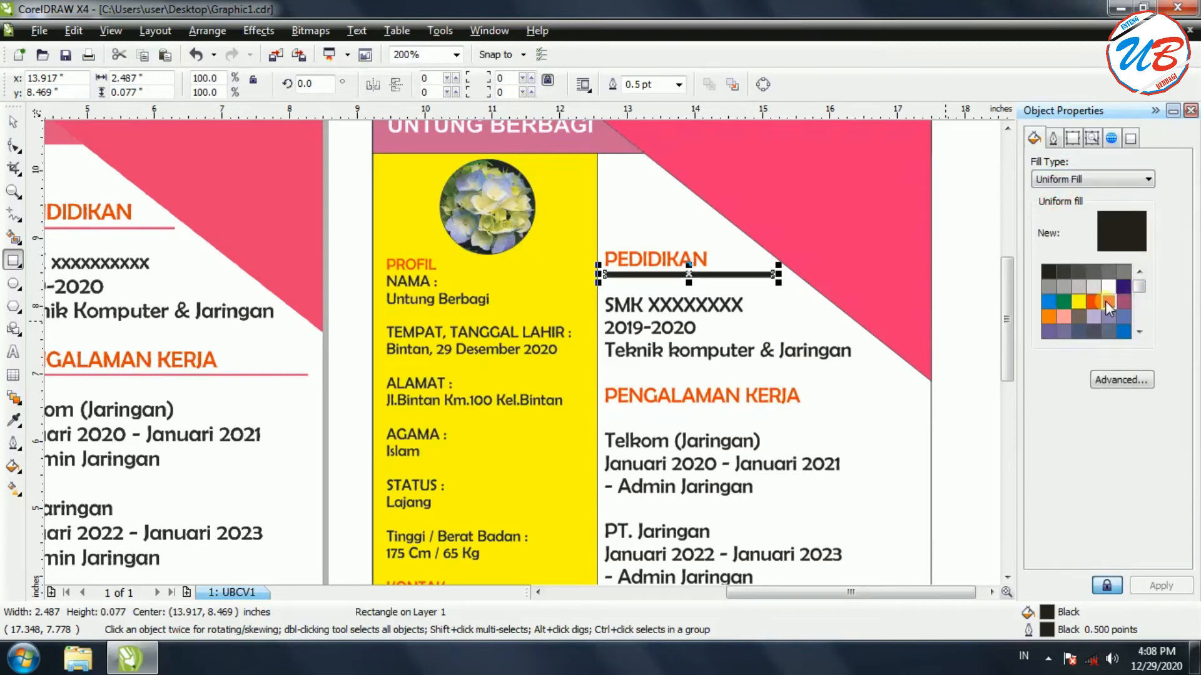
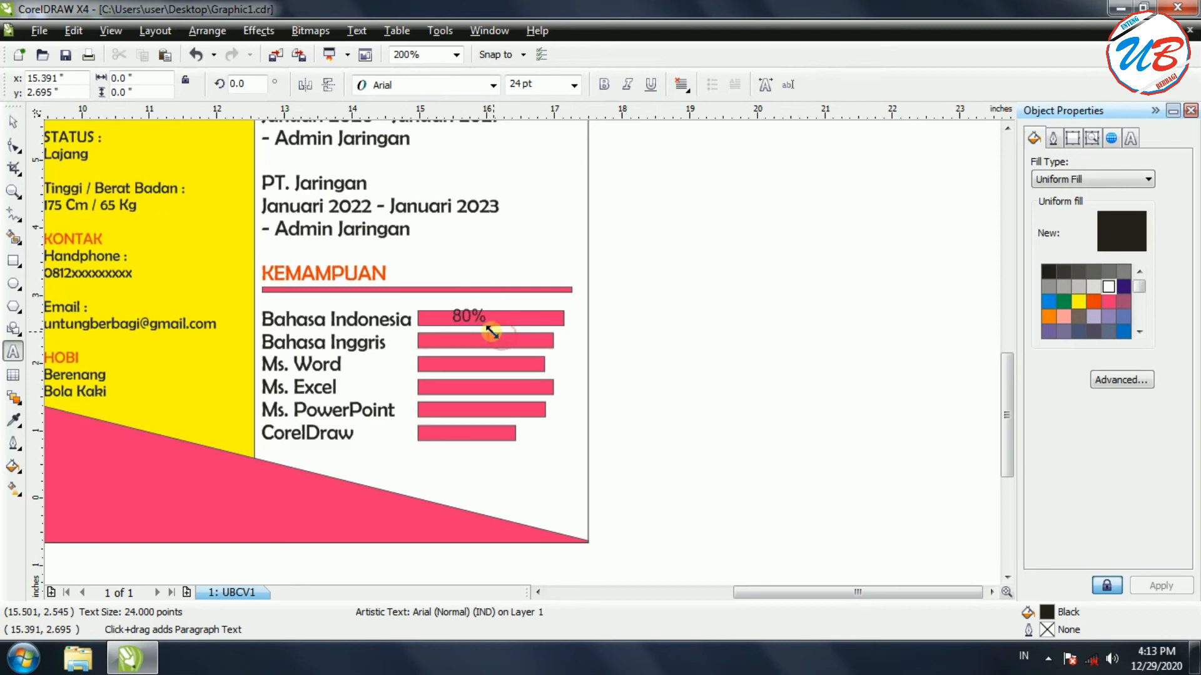
# Shrink the 80% label and move it onto the Bahasa Indonesia bar
pyautogui.moveTo(492, 332); pyautogui.dragTo(479, 321)
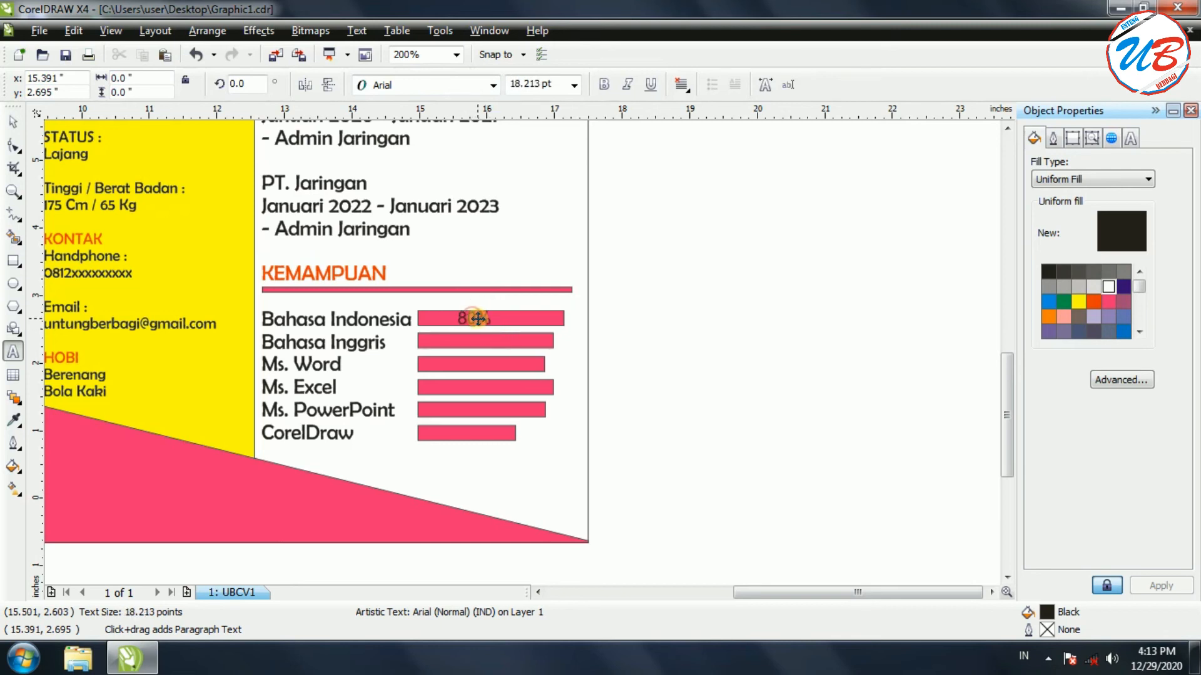
pyautogui.click(486, 319)
pyautogui.moveTo(505, 331); pyautogui.dragTo(482, 318)
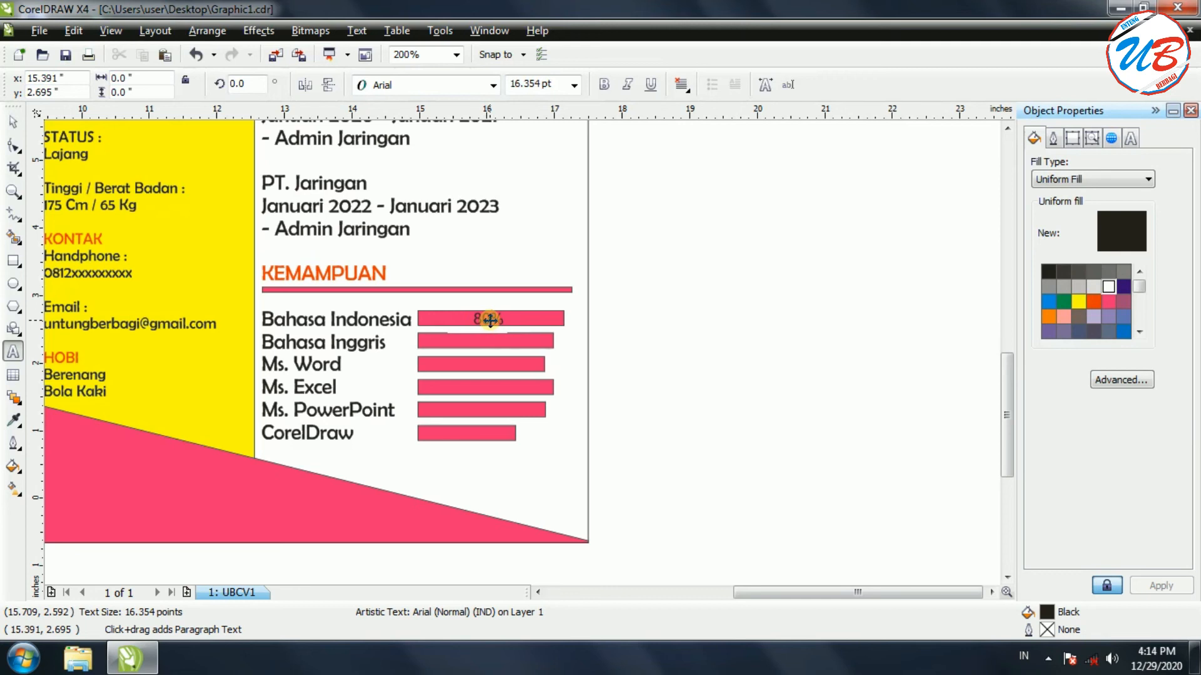
pyautogui.moveTo(490, 319); pyautogui.dragTo(465, 317)
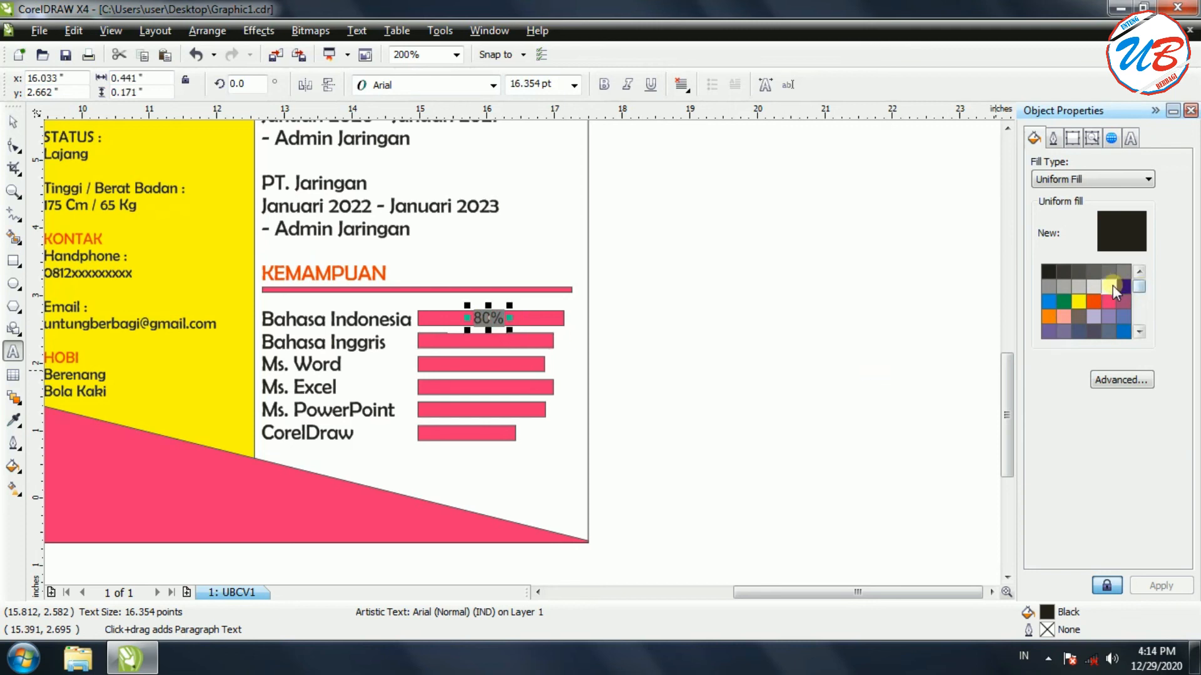
# Make the 80% label white and bold, undoing an accidental paste into it
pyautogui.click(1112, 286)
pyautogui.click(604, 86)
pyautogui.click(567, 381)
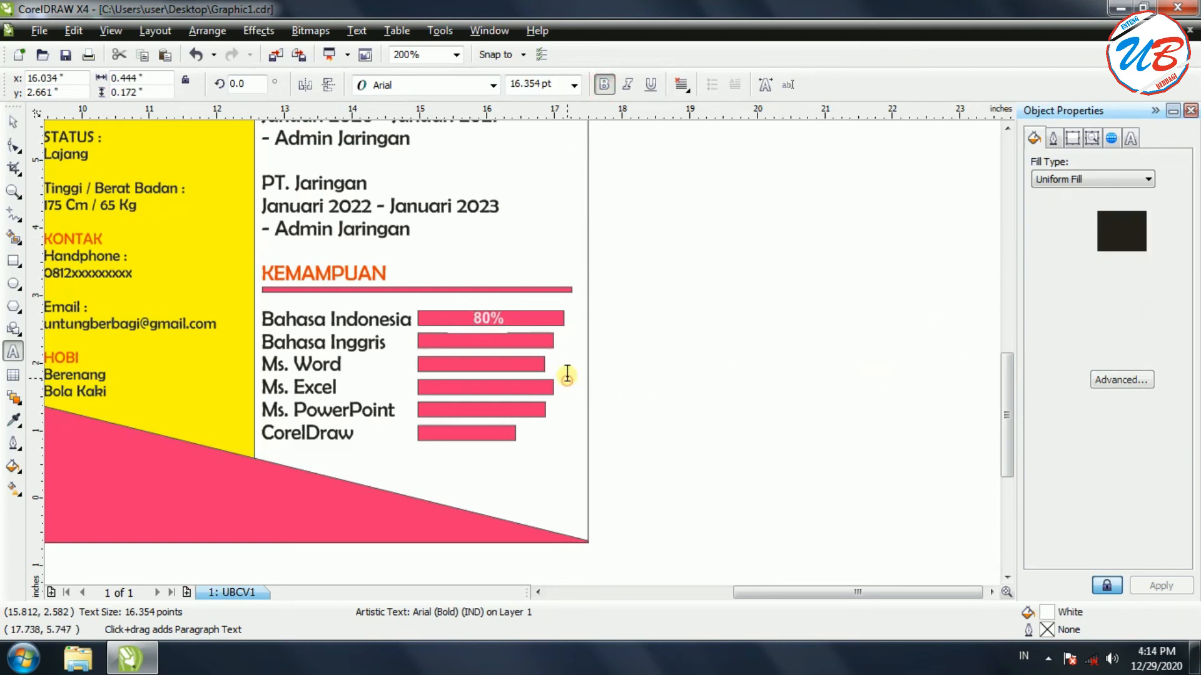
pyautogui.click(499, 319)
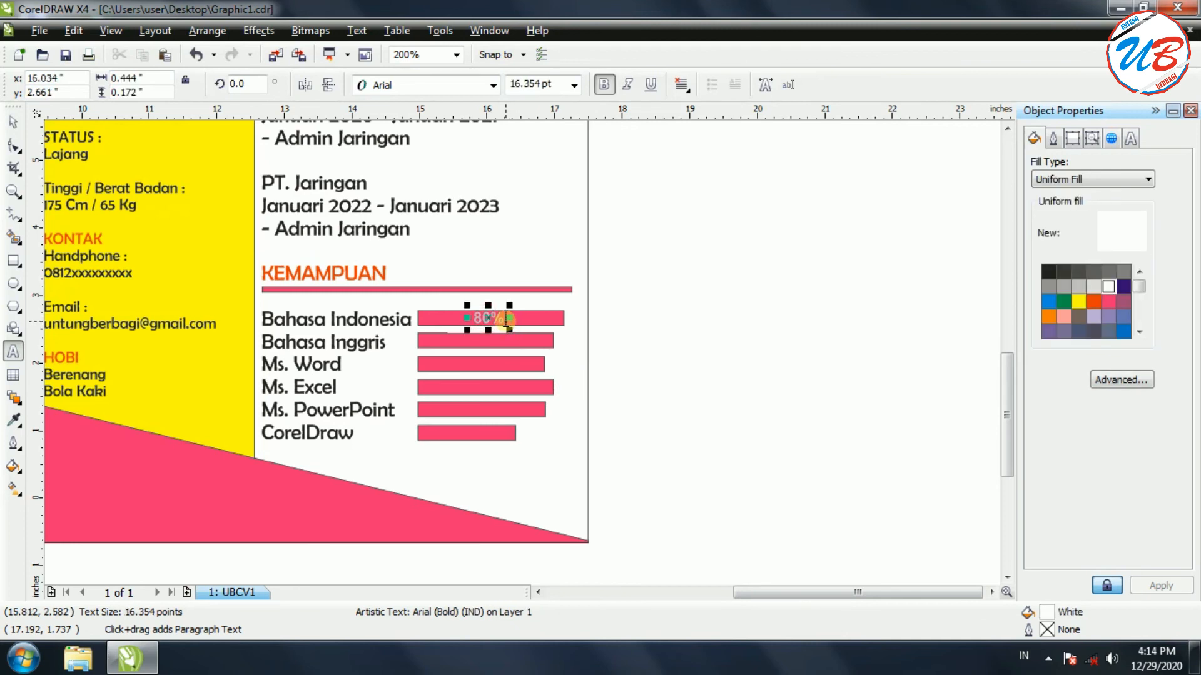
pyautogui.click(486, 318)
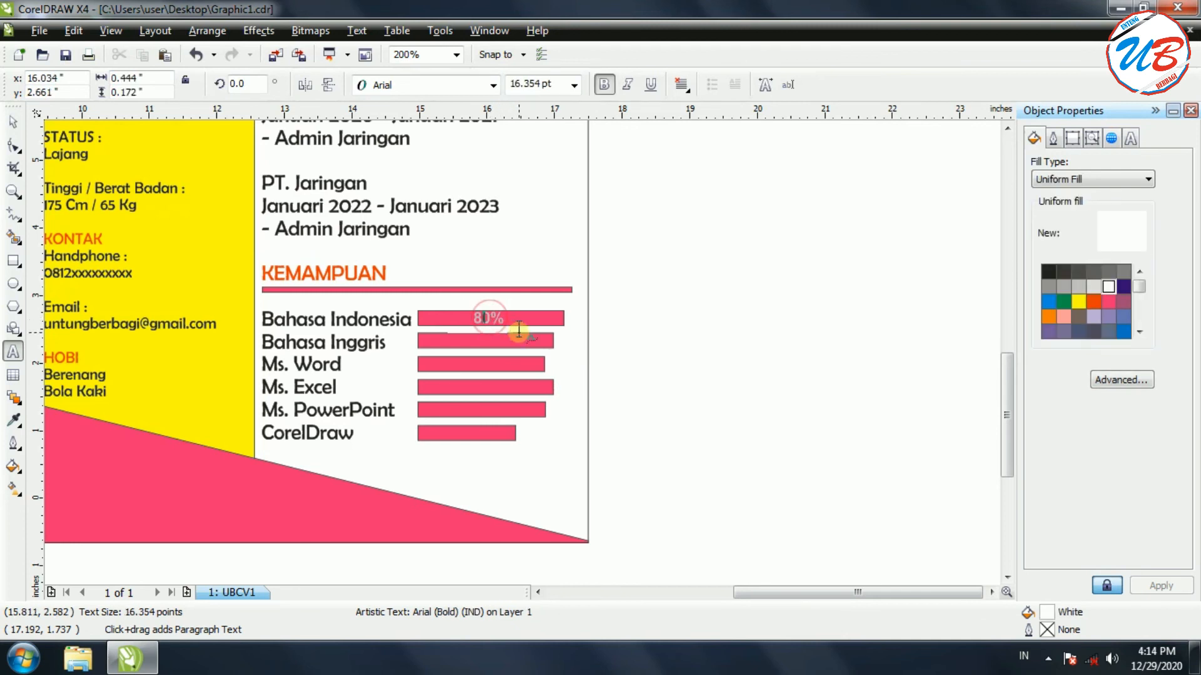
pyautogui.hotkey('ctrl', 'v')
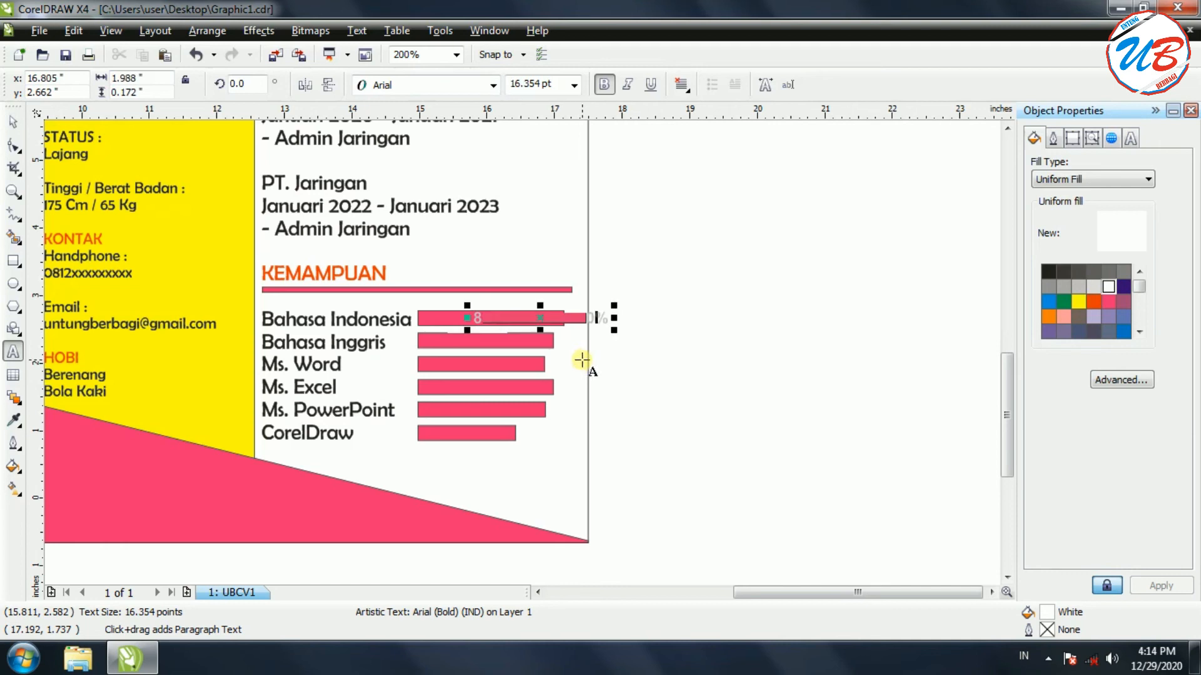
pyautogui.hotkey('ctrl', 'z')
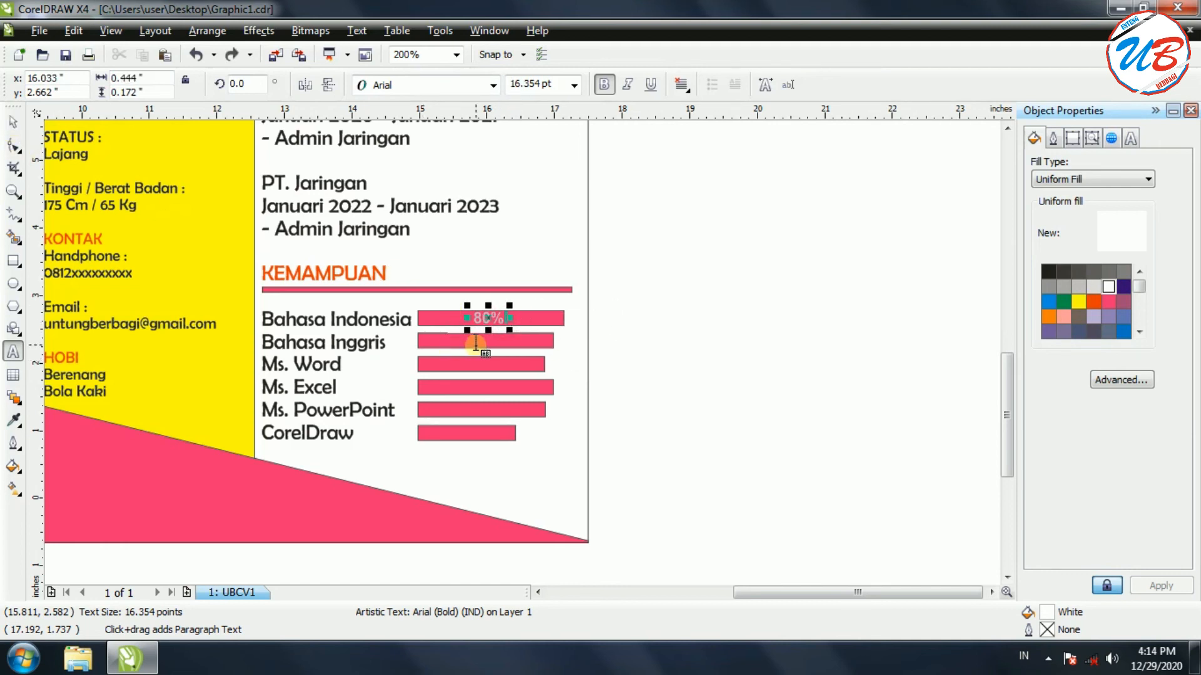
pyautogui.click(477, 338)
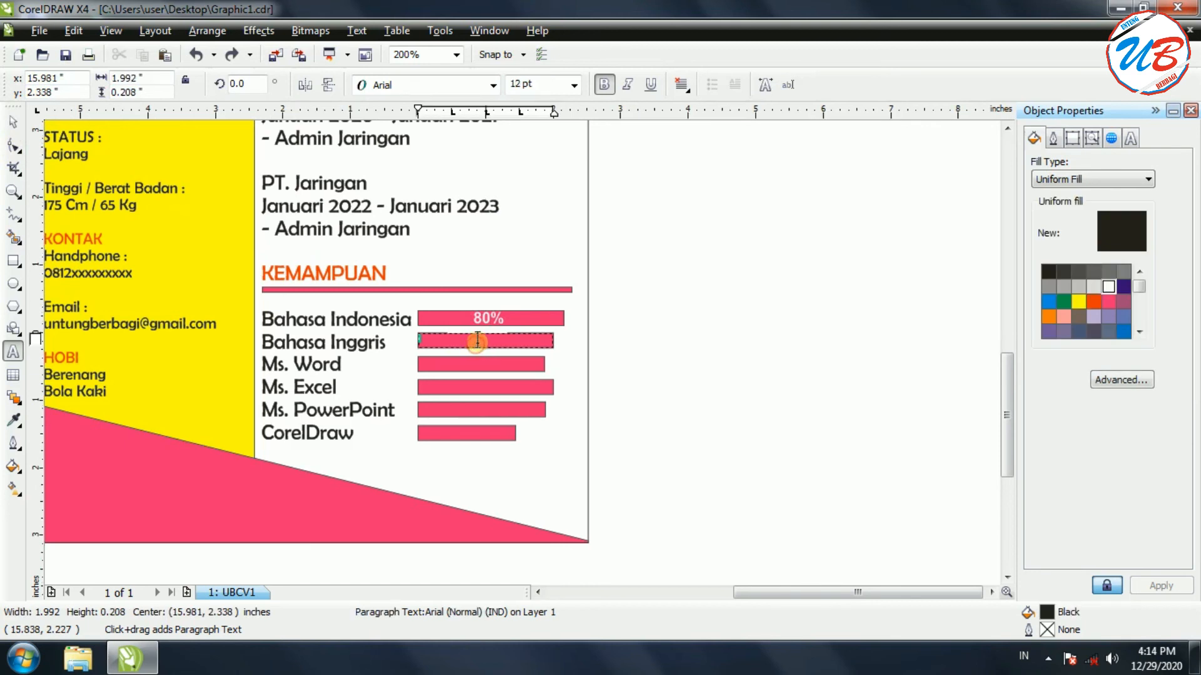
pyautogui.click(634, 362)
# Nudge the 80% label with arrow keys until it is centred on the Bahasa Indonesia bar
pyautogui.press('Escape')
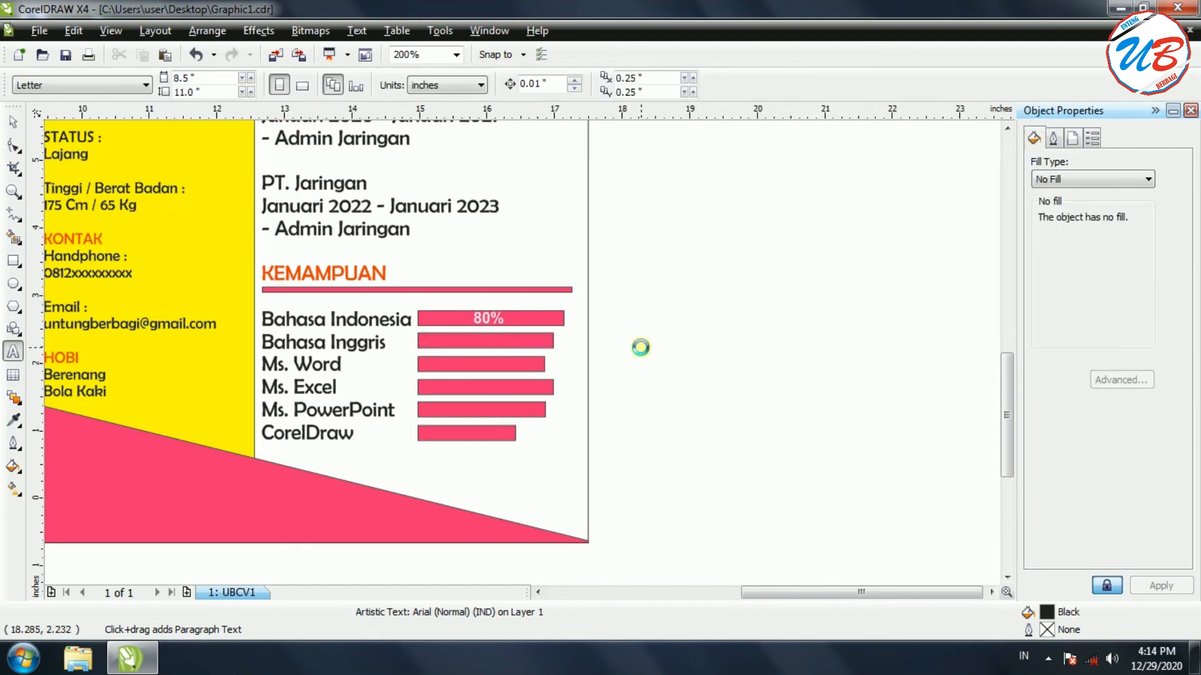
pyautogui.click(13, 122)
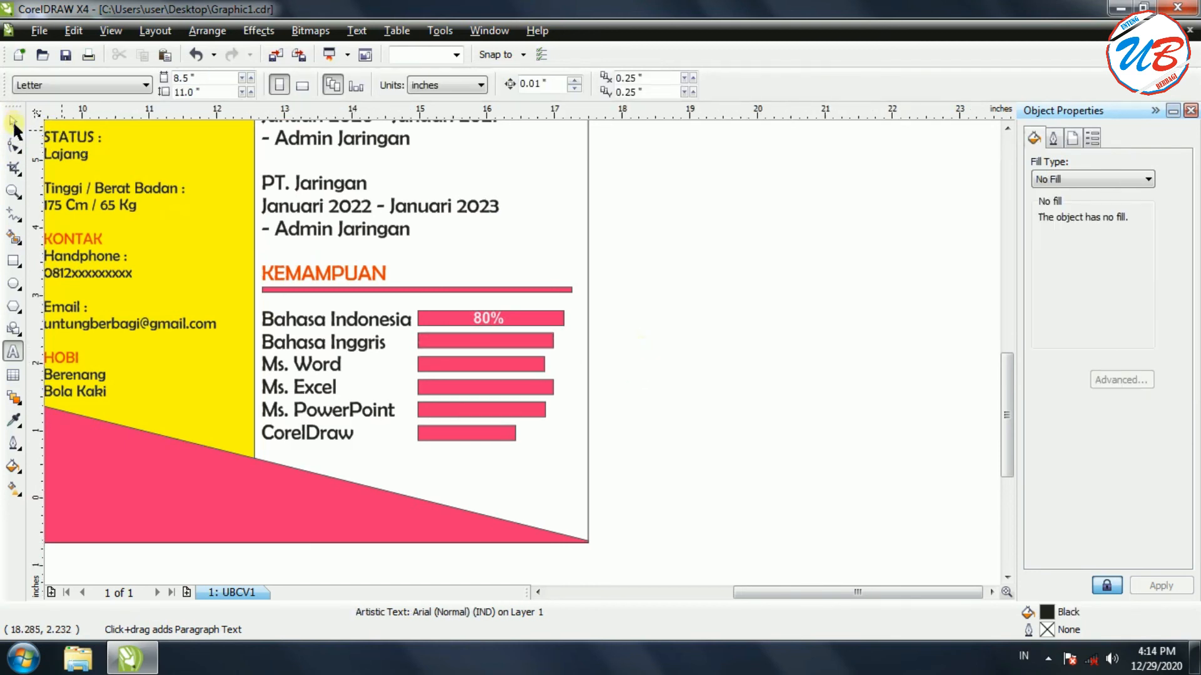
pyautogui.click(494, 318)
pyautogui.hotkey('ctrl', 'c')
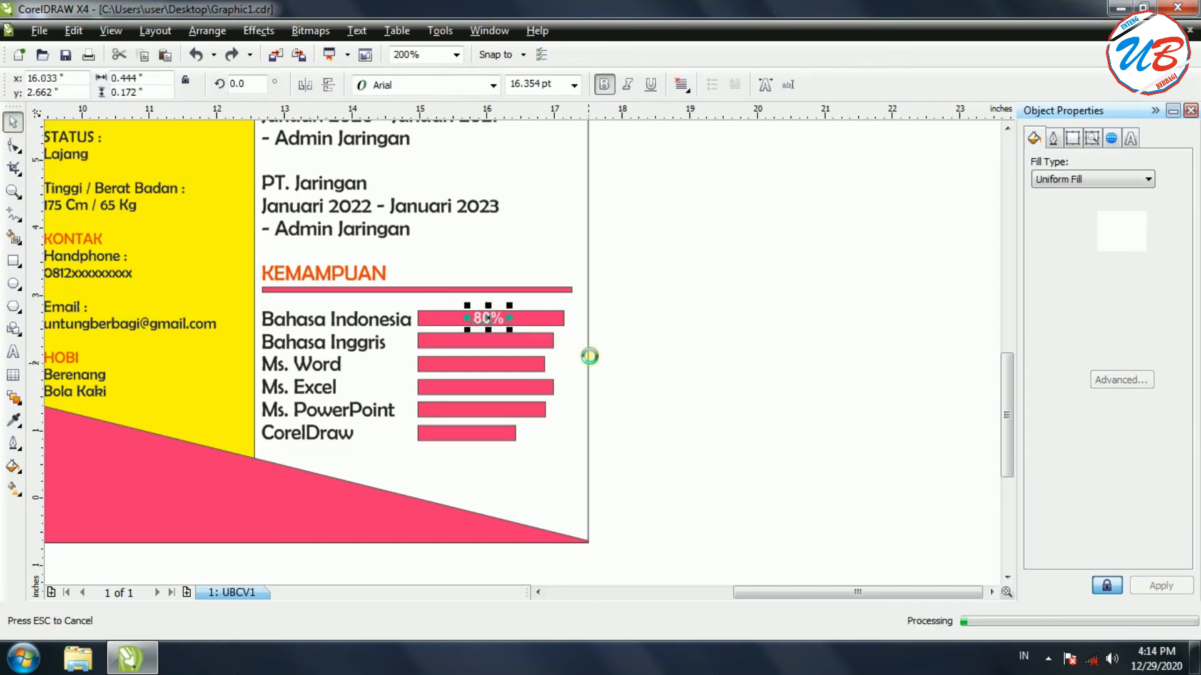
pyautogui.press('Down')
pyautogui.hotkey('ctrl', 'v')
pyautogui.press('Up')
pyautogui.press('Up')
pyautogui.press('Up')
pyautogui.press('Up')
pyautogui.press('Up')
pyautogui.press('Up')
pyautogui.press('Up')
pyautogui.press('Up')
pyautogui.press('Up')
pyautogui.press('Up')
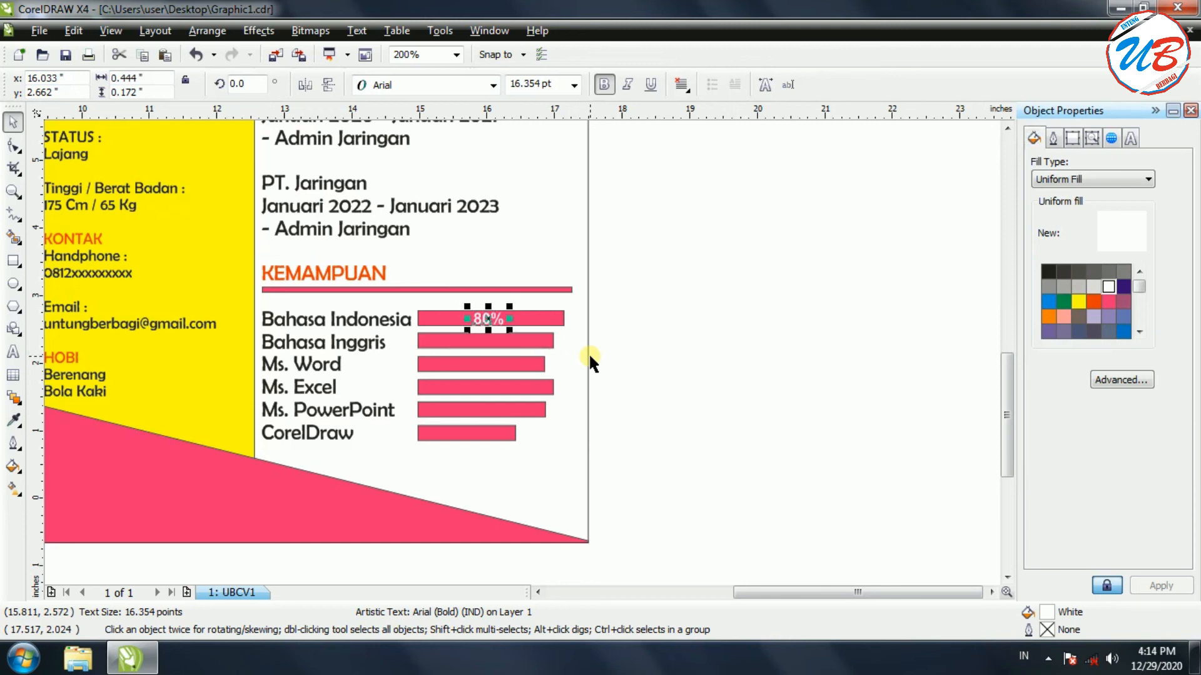
pyautogui.press('Up')
pyautogui.press('Down')
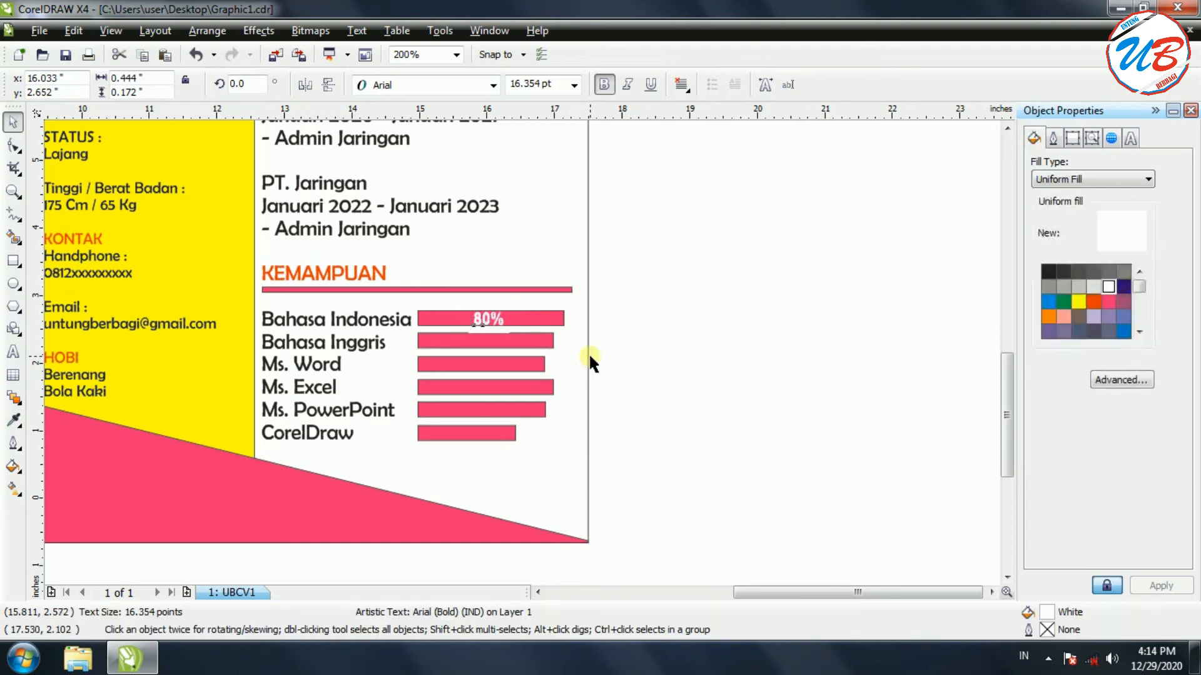
# Duplicate the label onto the Bahasa Inggris bar and edit it to read 85%
pyautogui.hotkey('ctrl', 'c')
pyautogui.hotkey('ctrl', 'v')
pyautogui.press('Down')
pyautogui.press('Down')
pyautogui.press('Down')
pyautogui.press('Down')
pyautogui.press('Down')
pyautogui.press('Down')
pyautogui.press('Down')
pyautogui.press('Down')
pyautogui.press('Down')
pyautogui.press('Down')
pyautogui.press('Down')
pyautogui.press('Down')
pyautogui.press('Down')
pyautogui.press('Down')
pyautogui.press('Down')
pyautogui.press('Down')
pyautogui.press('Down')
pyautogui.press('Down')
pyautogui.press('Down')
pyautogui.press('Down')
pyautogui.press('Down')
pyautogui.press('Down')
pyautogui.press('Down')
pyautogui.press('Down')
pyautogui.press('Down')
pyautogui.press('Down')
pyautogui.press('Down')
pyautogui.press('Down')
pyautogui.press('Down')
pyautogui.press('Down')
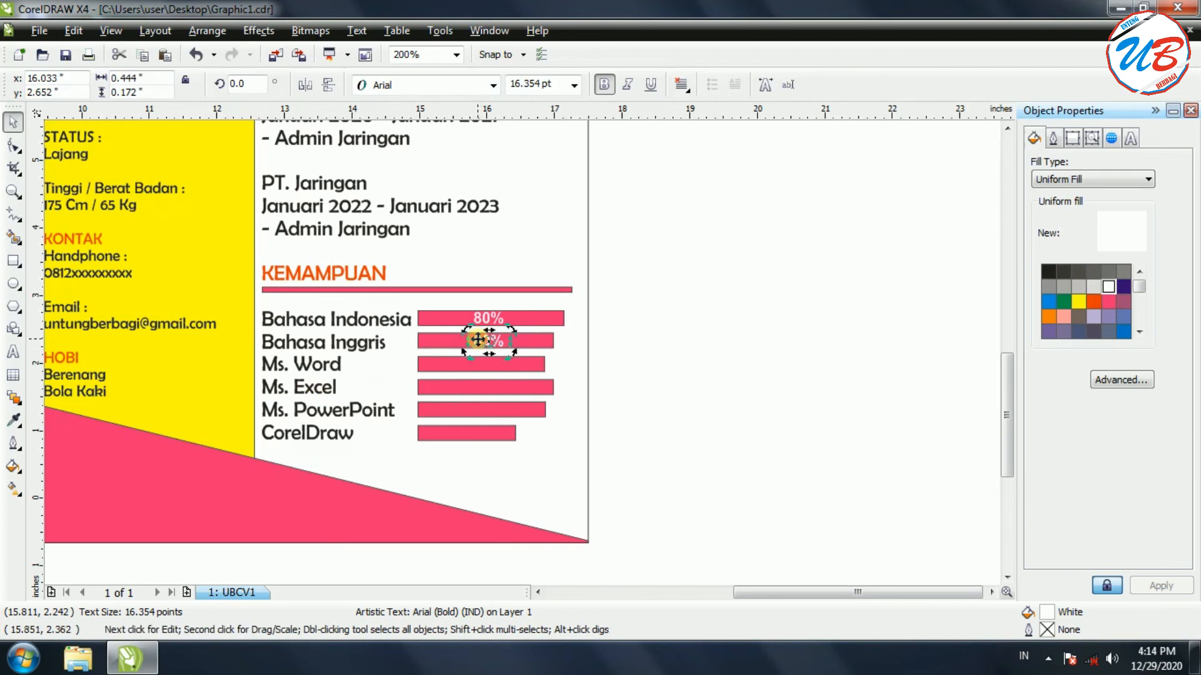
pyautogui.doubleClick(477, 341)
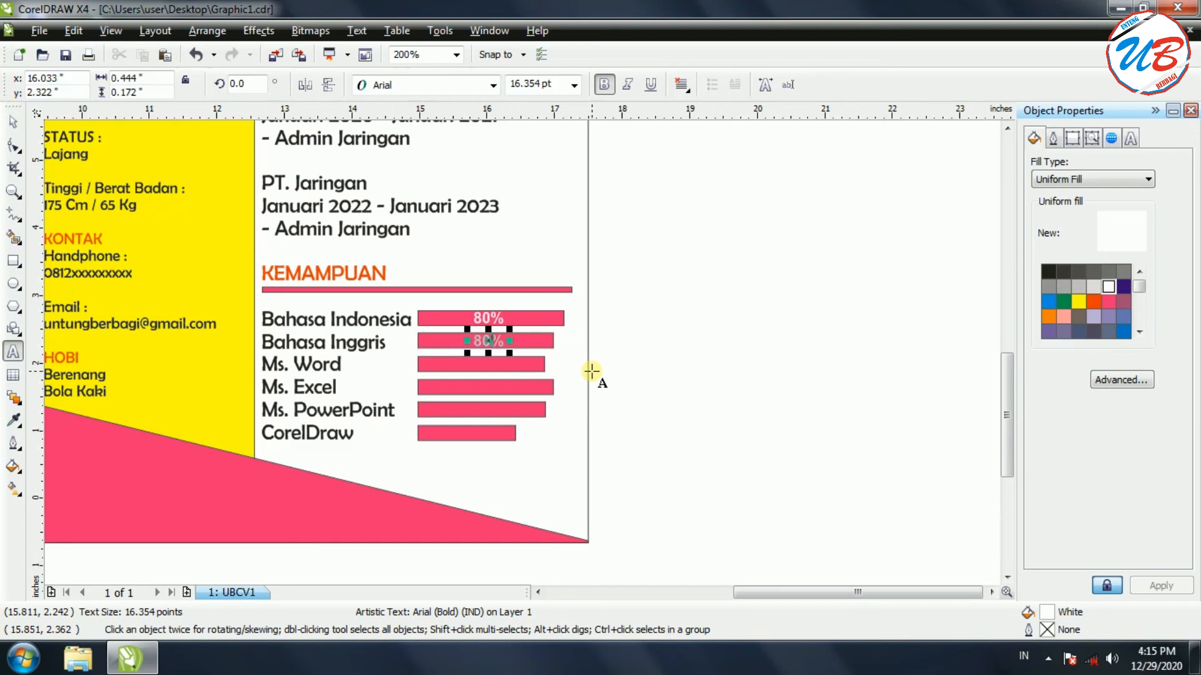
pyautogui.press('BackSpace')
# Change the Bahasa Indonesia label from 80% to 98%
pyautogui.click(489, 318)
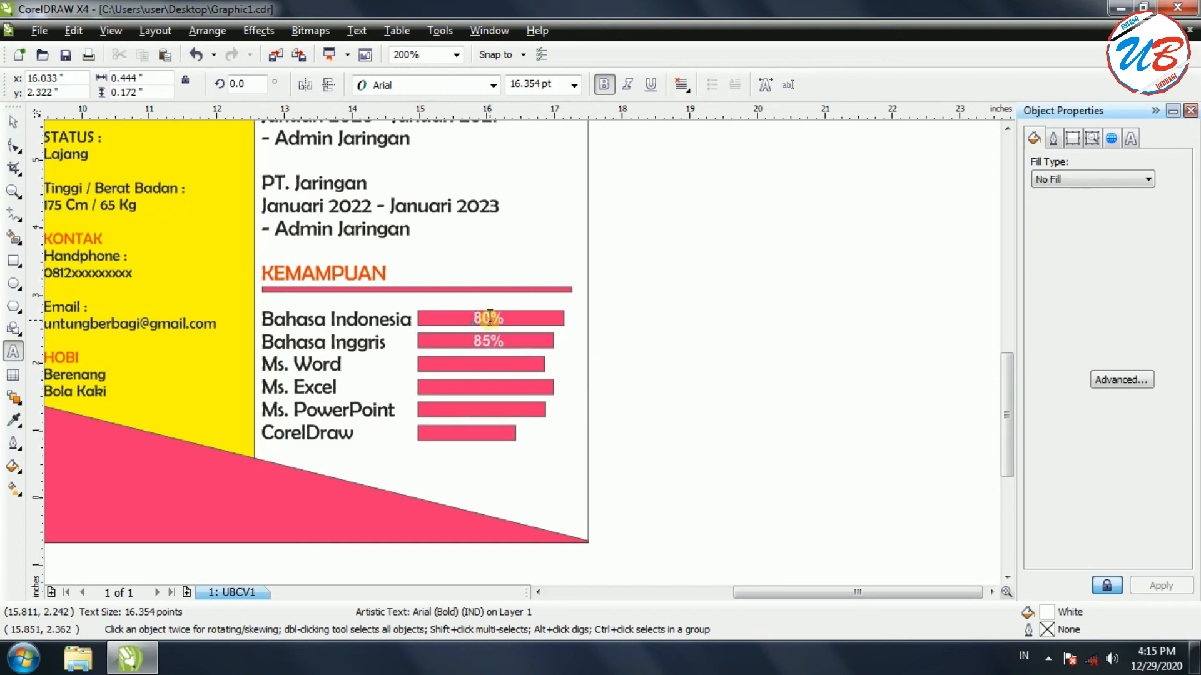
pyautogui.click(483, 318)
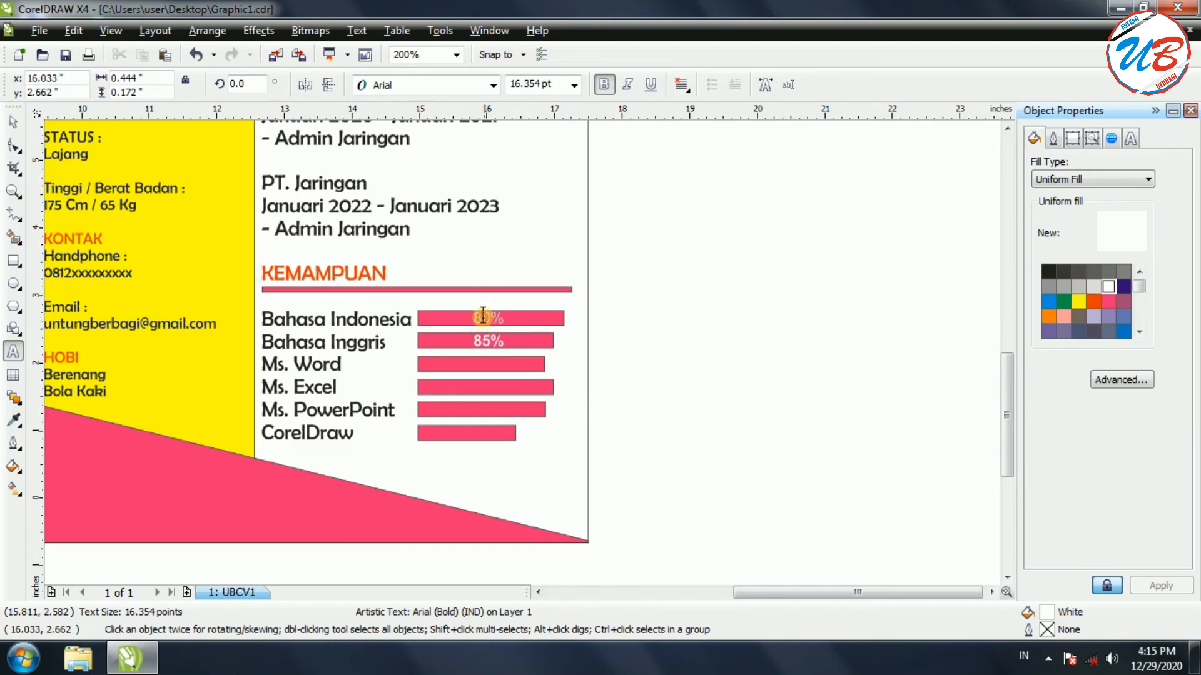
pyautogui.press('BackSpace')
pyautogui.write('9')
pyautogui.press('Escape')
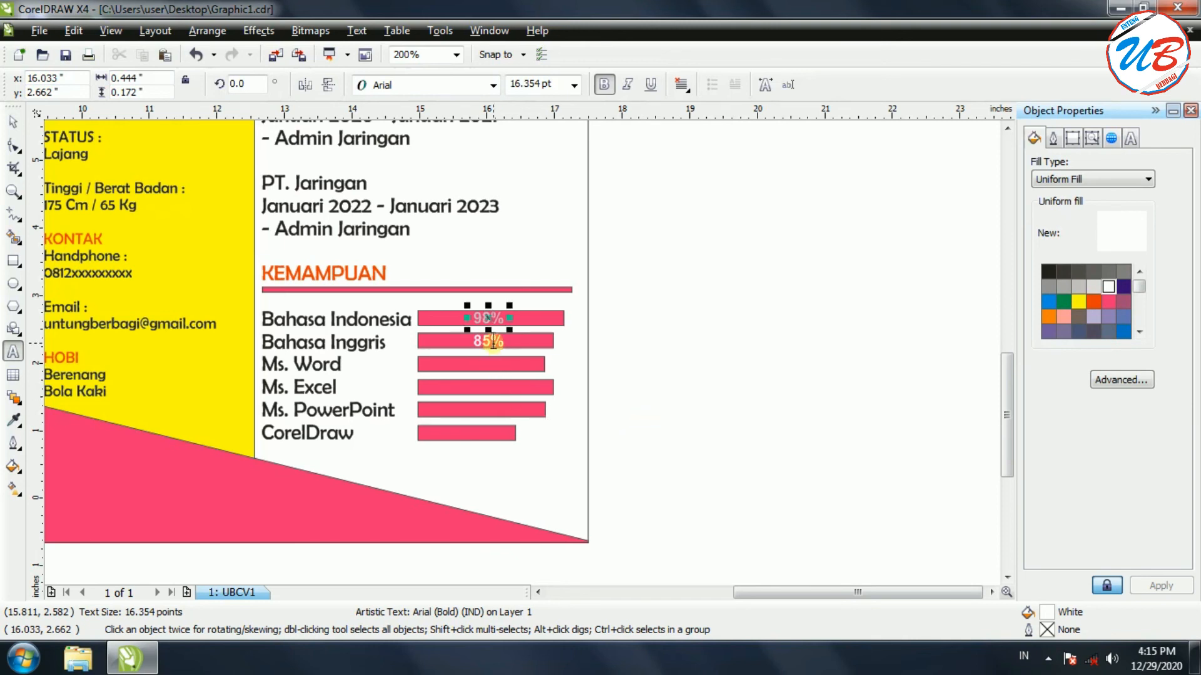
# Undo a mistaken edit on the 85% label, then select both percent labels
pyautogui.click(491, 342)
pyautogui.moveTo(489, 342); pyautogui.dragTo(487, 341)
pyautogui.write('80%')
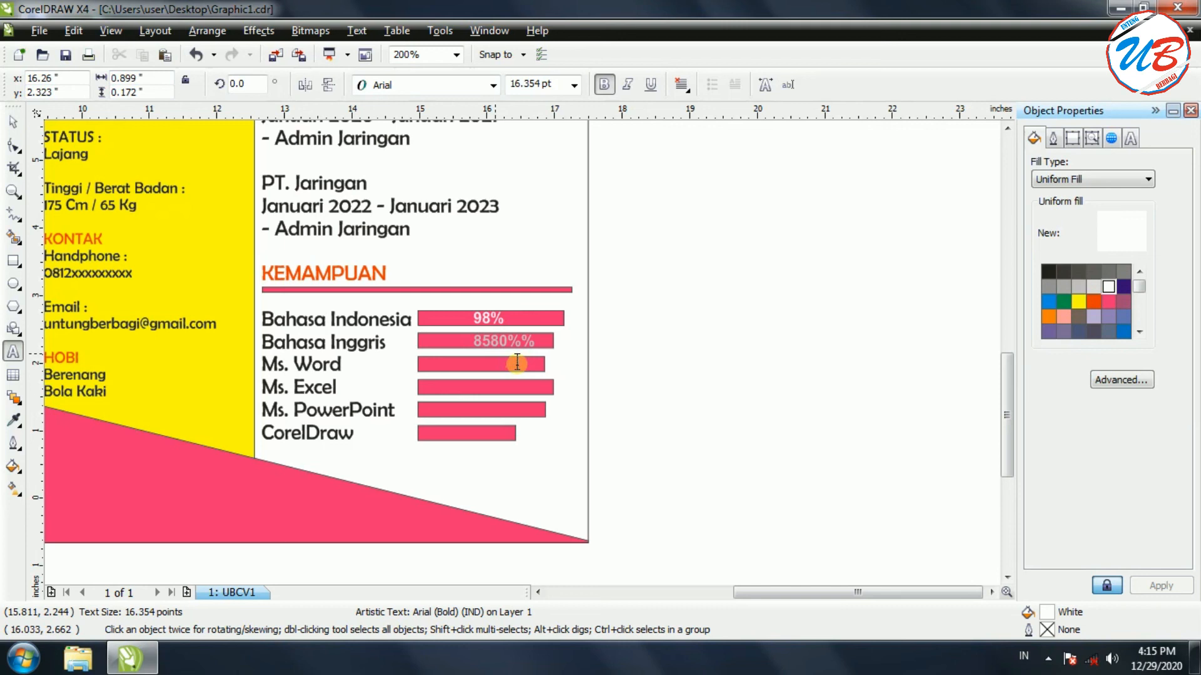
pyautogui.hotkey('ctrl', 'z')
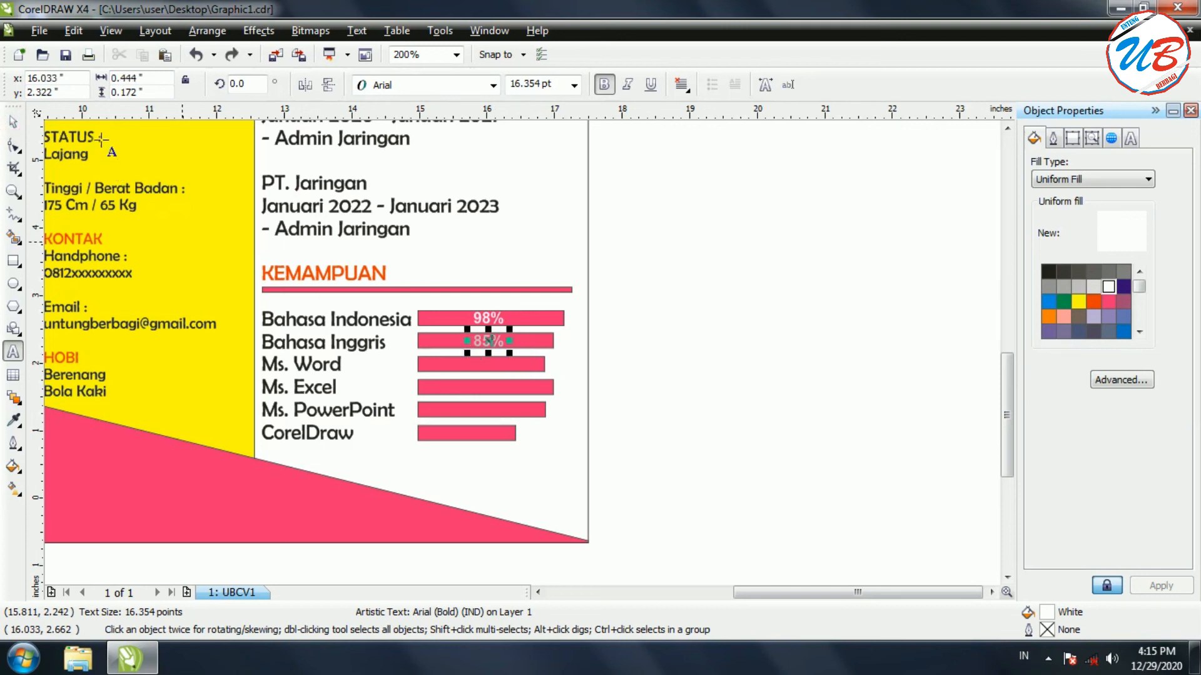
pyautogui.click(13, 122)
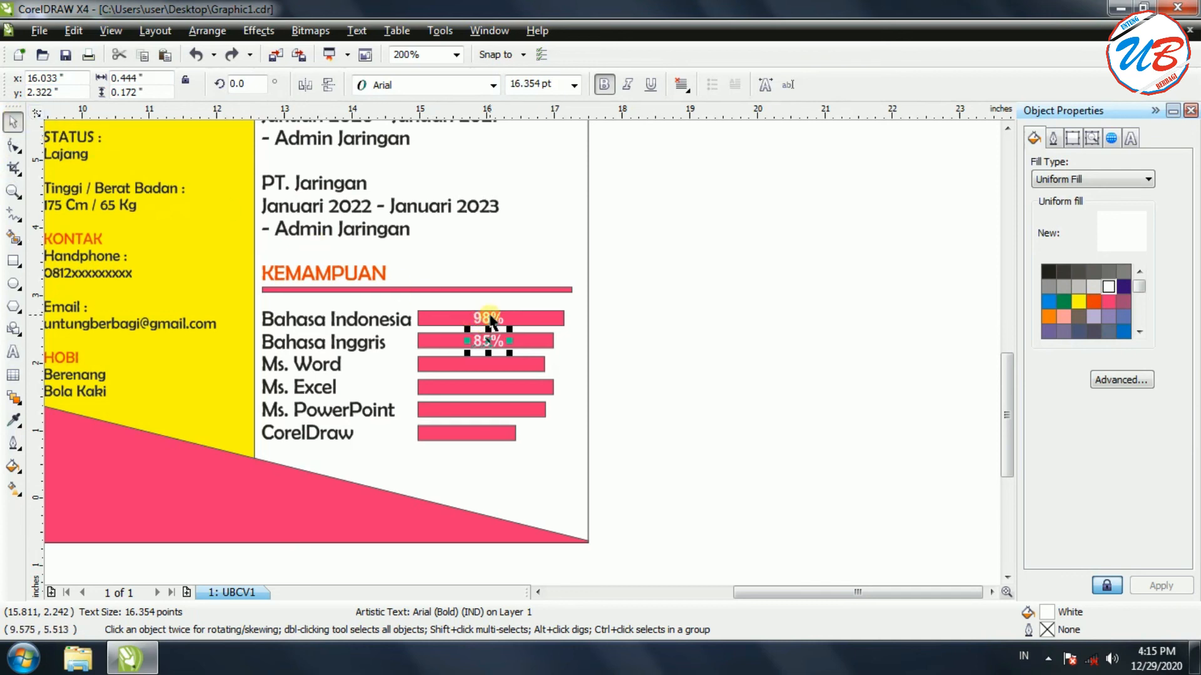
pyautogui.keyDown('shift'); pyautogui.click(494, 322); pyautogui.keyUp('shift')
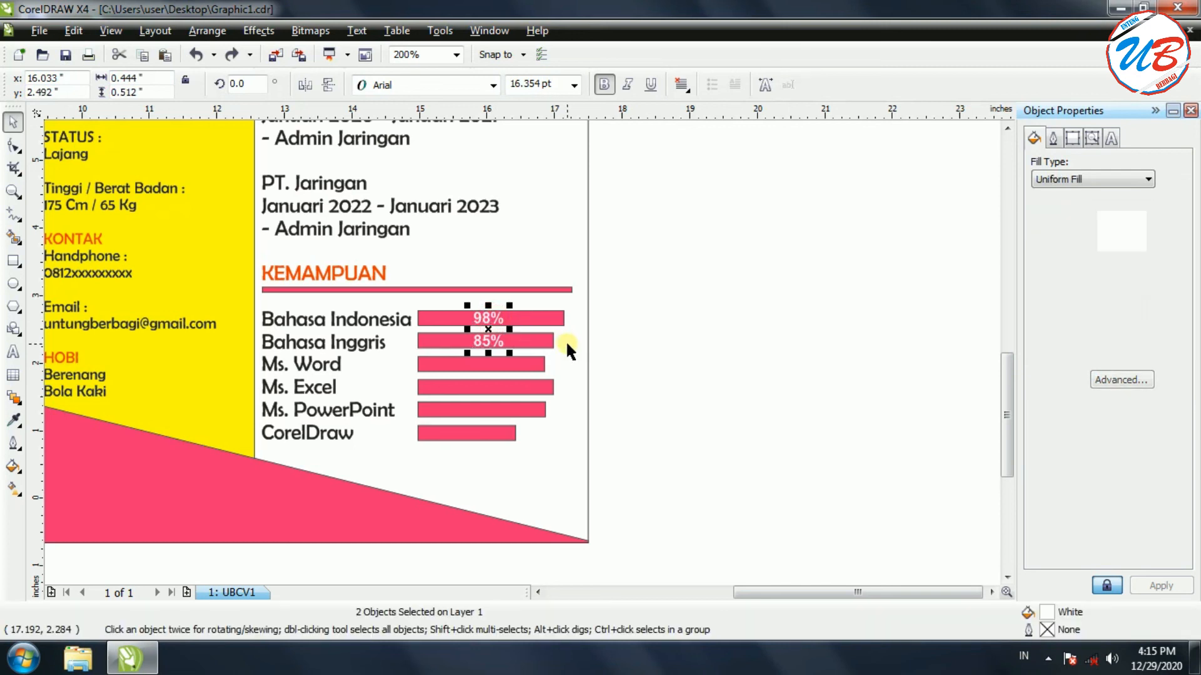
# Paste copies of the two labels and nudge them down onto the Ms. Word and Ms. Excel bars
pyautogui.hotkey('ctrl', 'v')
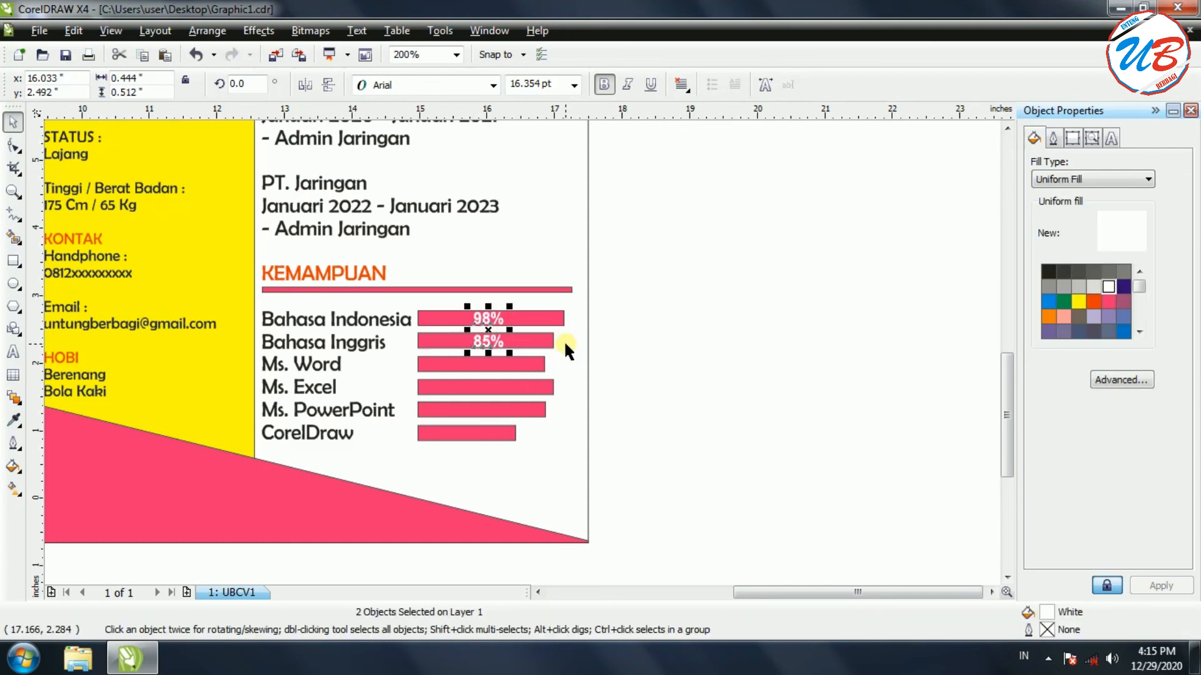
pyautogui.press('Down')
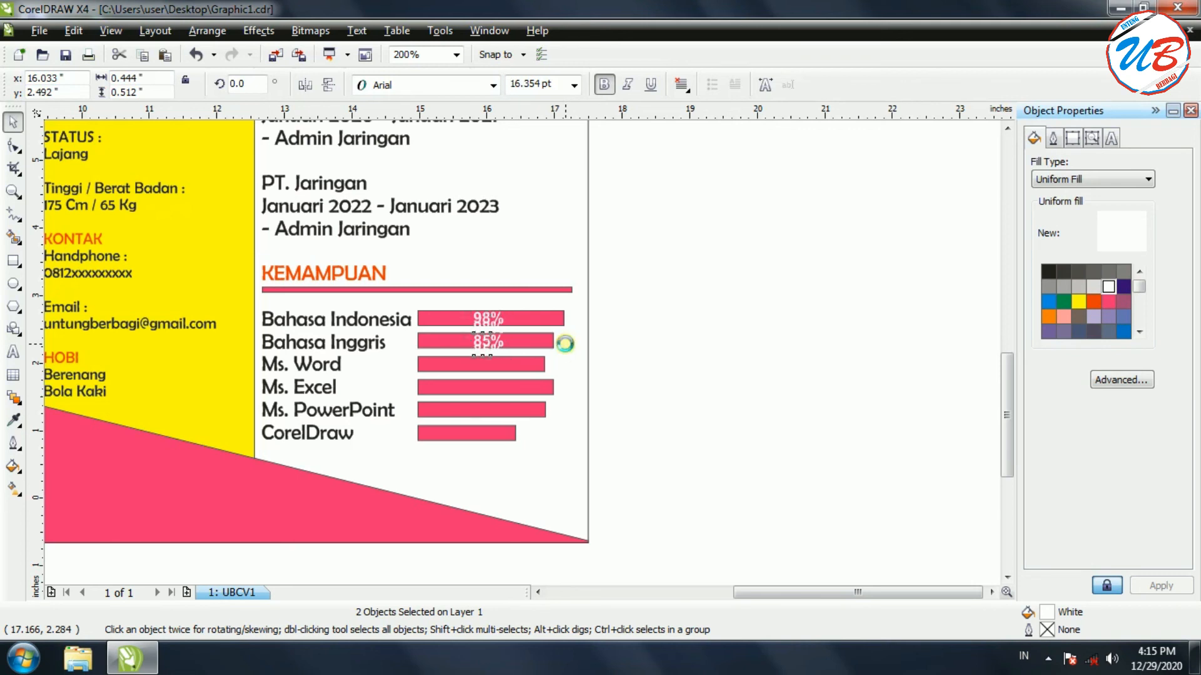
pyautogui.press('Down')
pyautogui.press('Down')
pyautogui.press('Down')
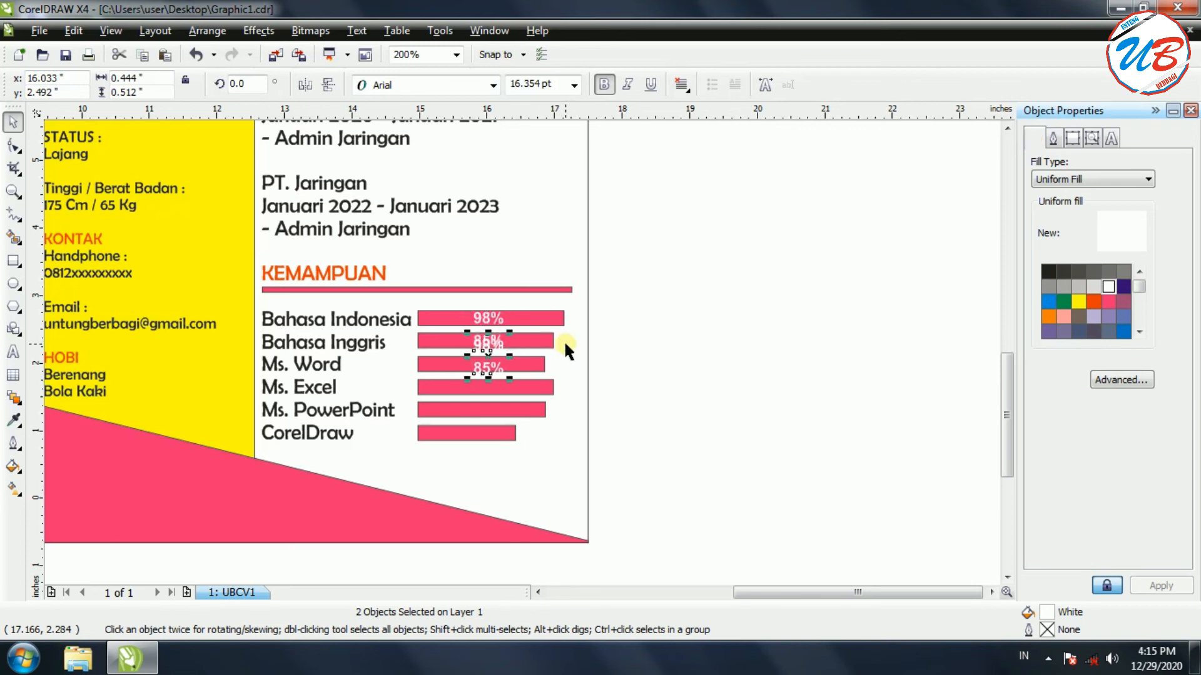
pyautogui.press('Down')
pyautogui.press('Down')
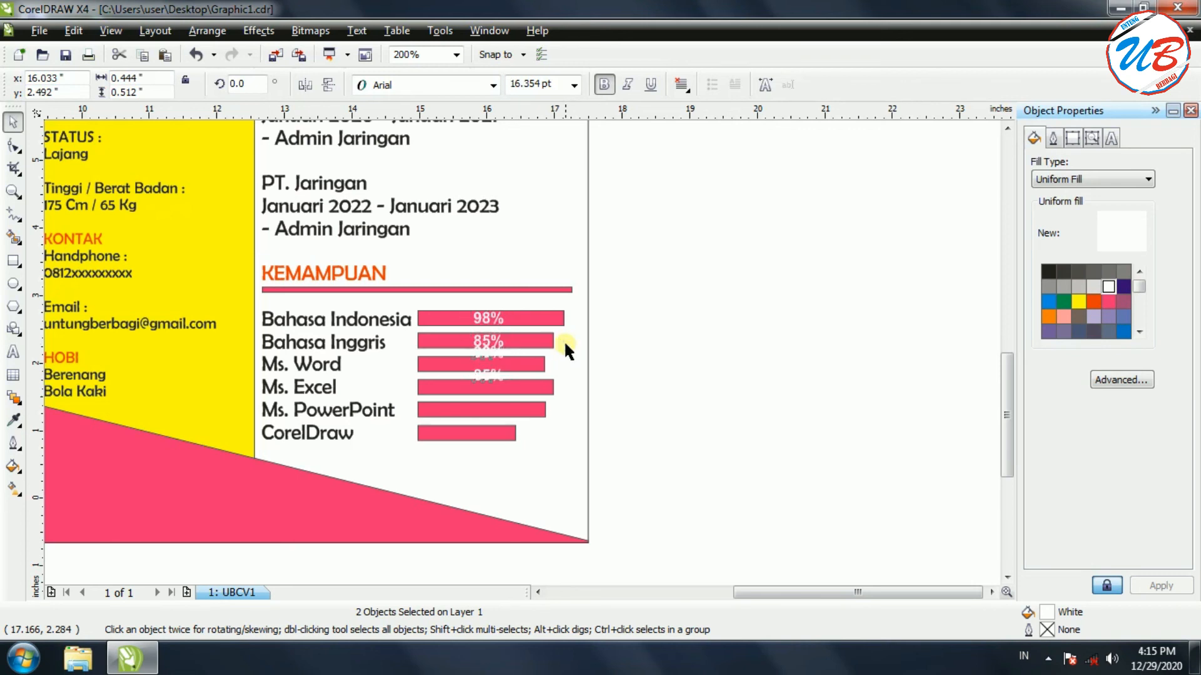
pyautogui.press('Down')
pyautogui.press('Down')
pyautogui.press('Down')
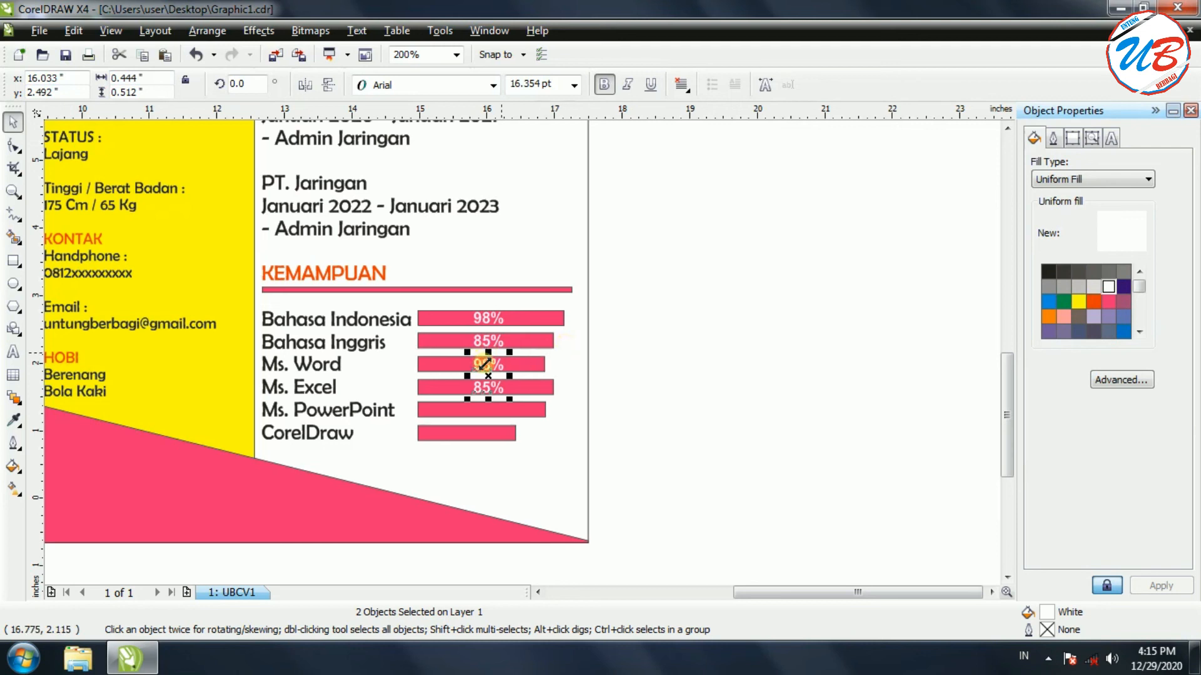
# Edit the new labels to 82% for Ms. Word and 84% for Ms. Excel
pyautogui.click(659, 381)
pyautogui.click(485, 364)
pyautogui.doubleClick(486, 366)
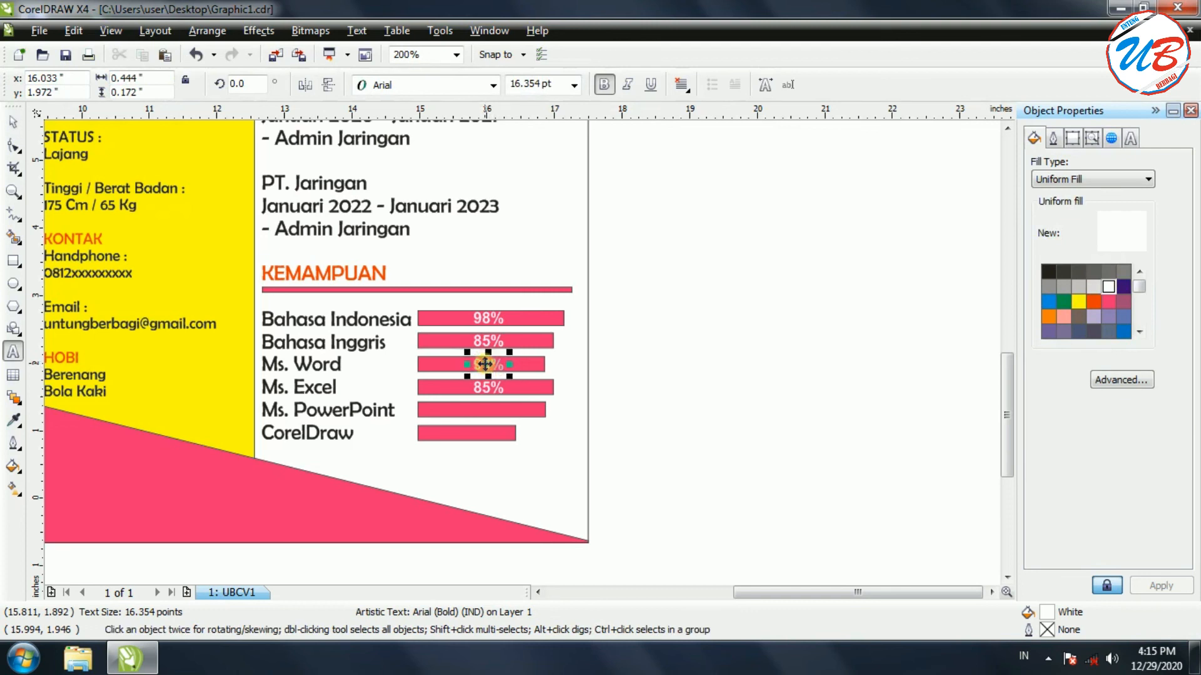
pyautogui.press('BackSpace')
pyautogui.click(489, 389)
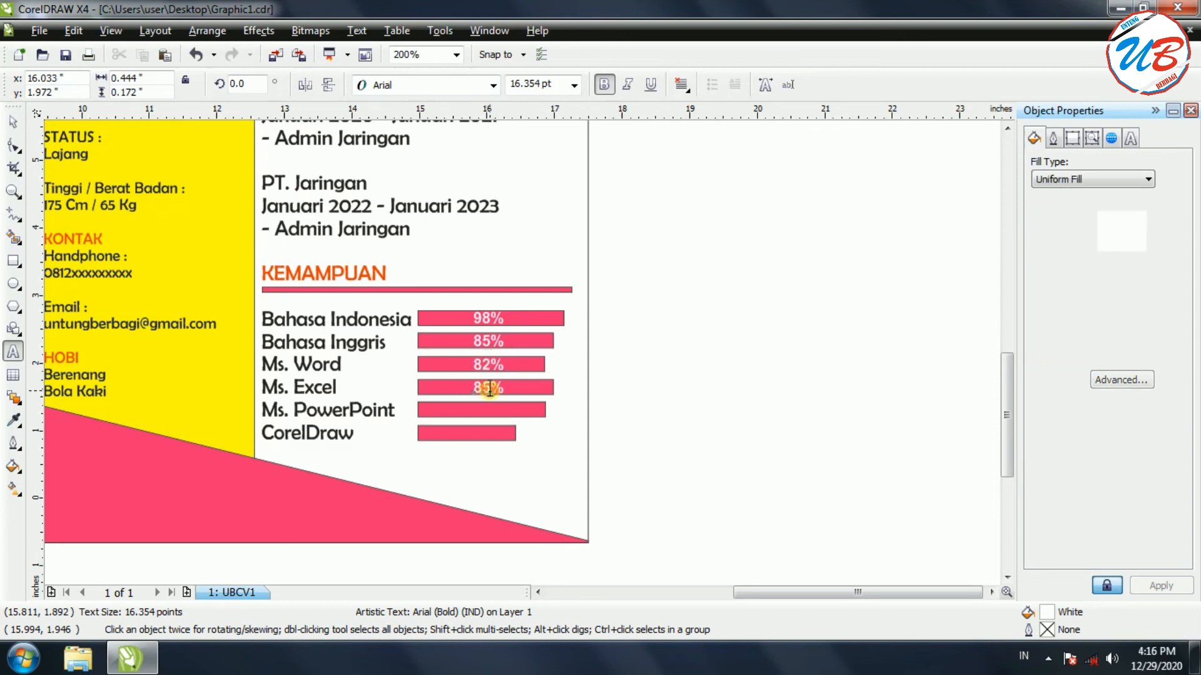
pyautogui.press('BackSpace')
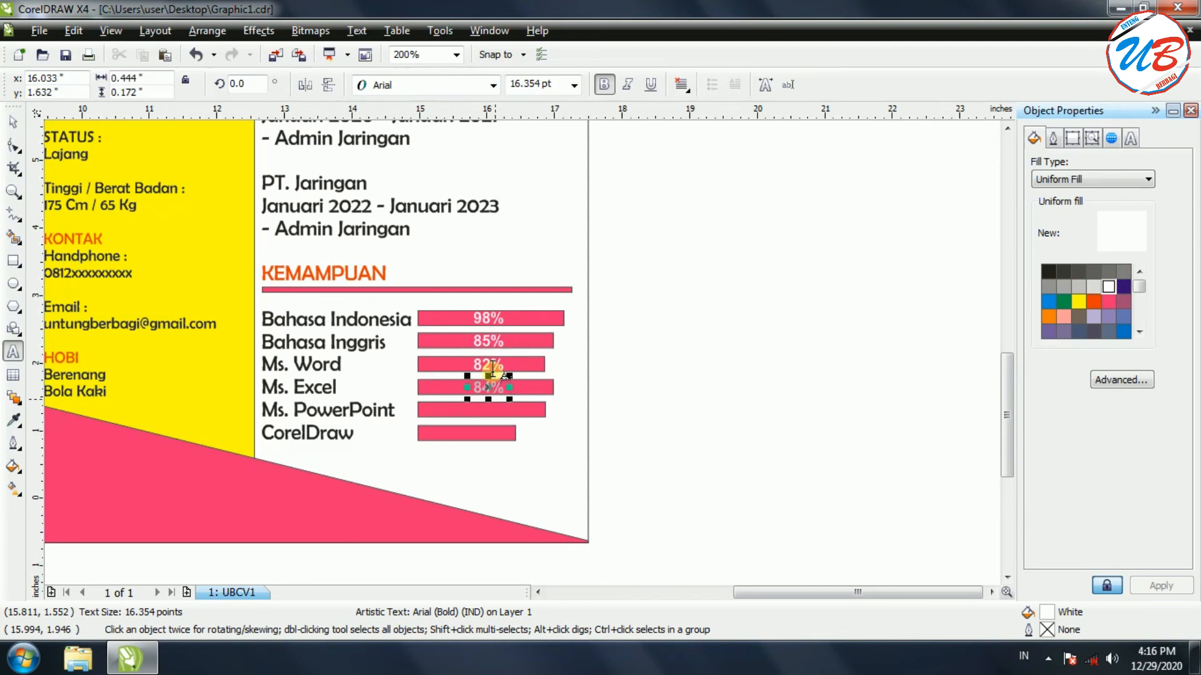
# Copy the 82% and 84% labels down onto the Ms. PowerPoint and CorelDraw bars
pyautogui.click(13, 123)
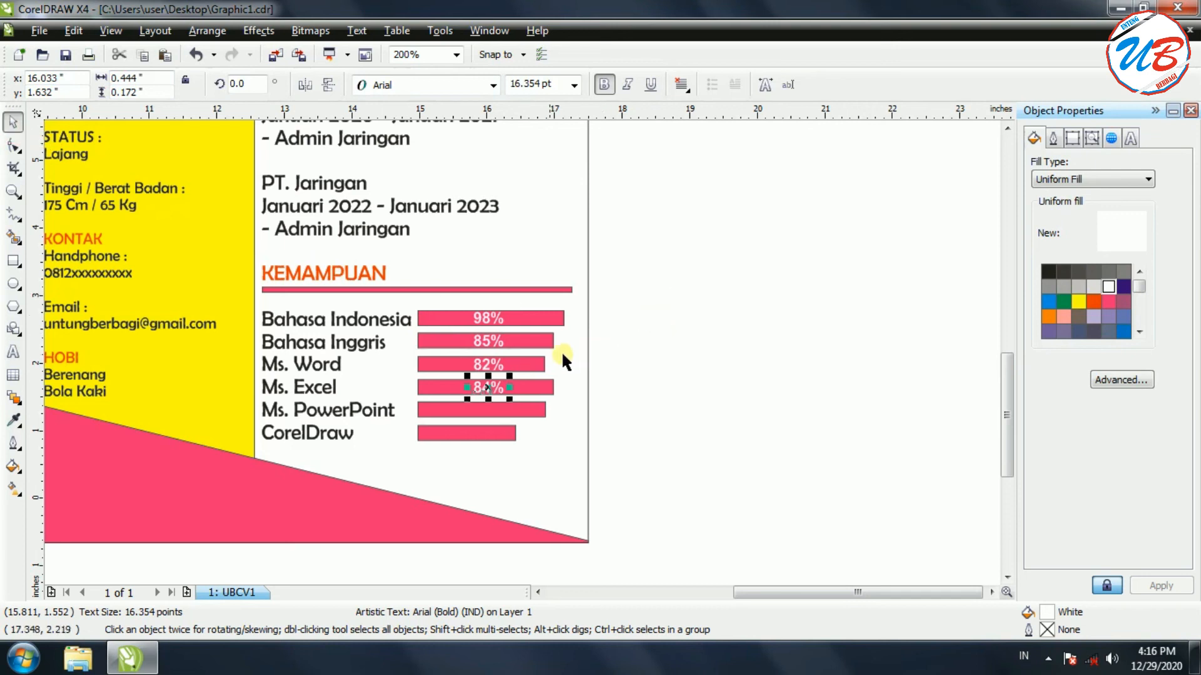
pyautogui.keyDown('shift'); pyautogui.click(491, 366); pyautogui.keyUp('shift')
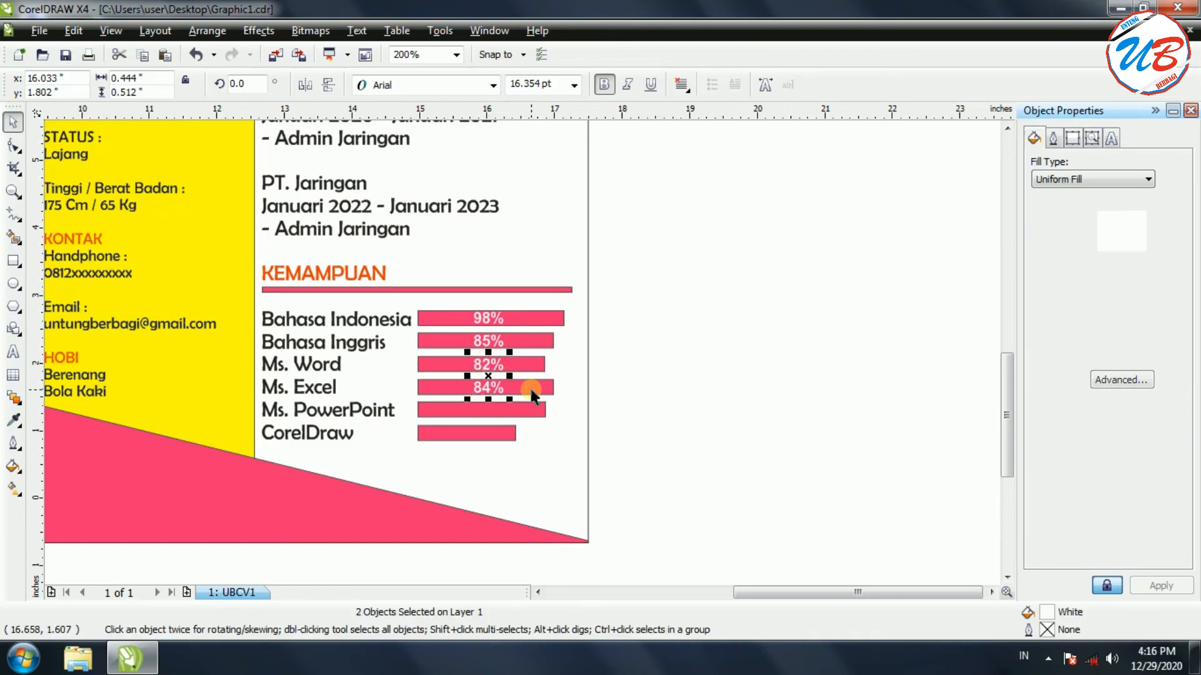
pyautogui.hotkey('ctrl', 'v')
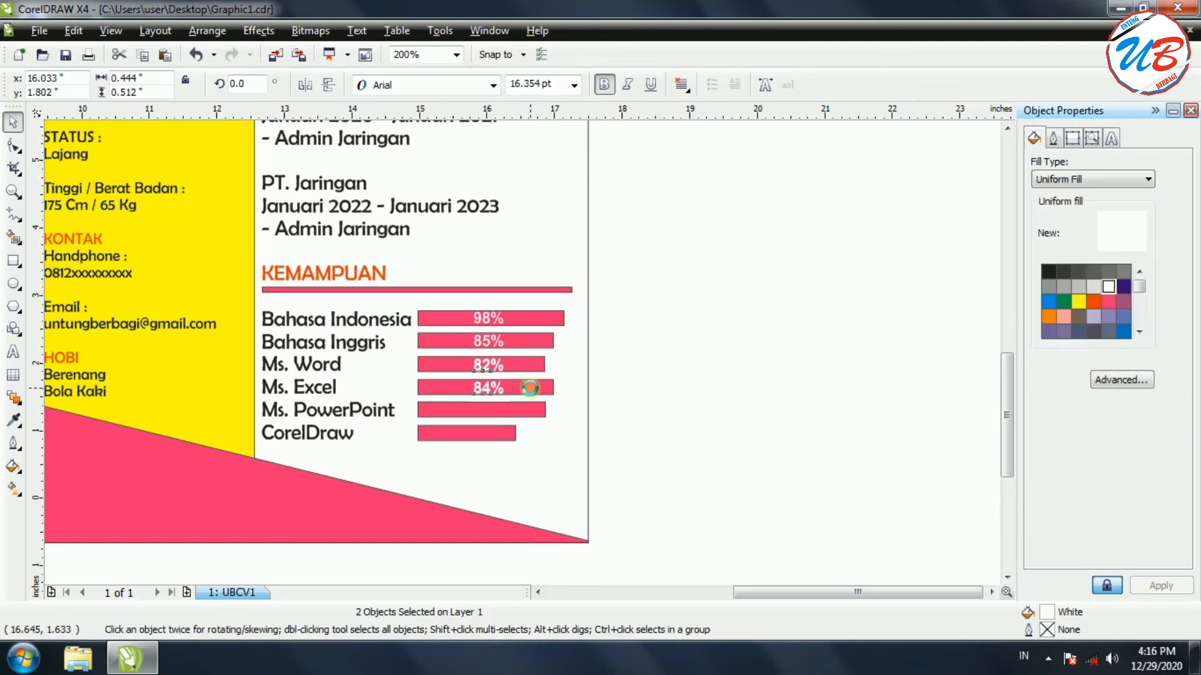
pyautogui.press('Down')
pyautogui.press('Down')
pyautogui.press('Down')
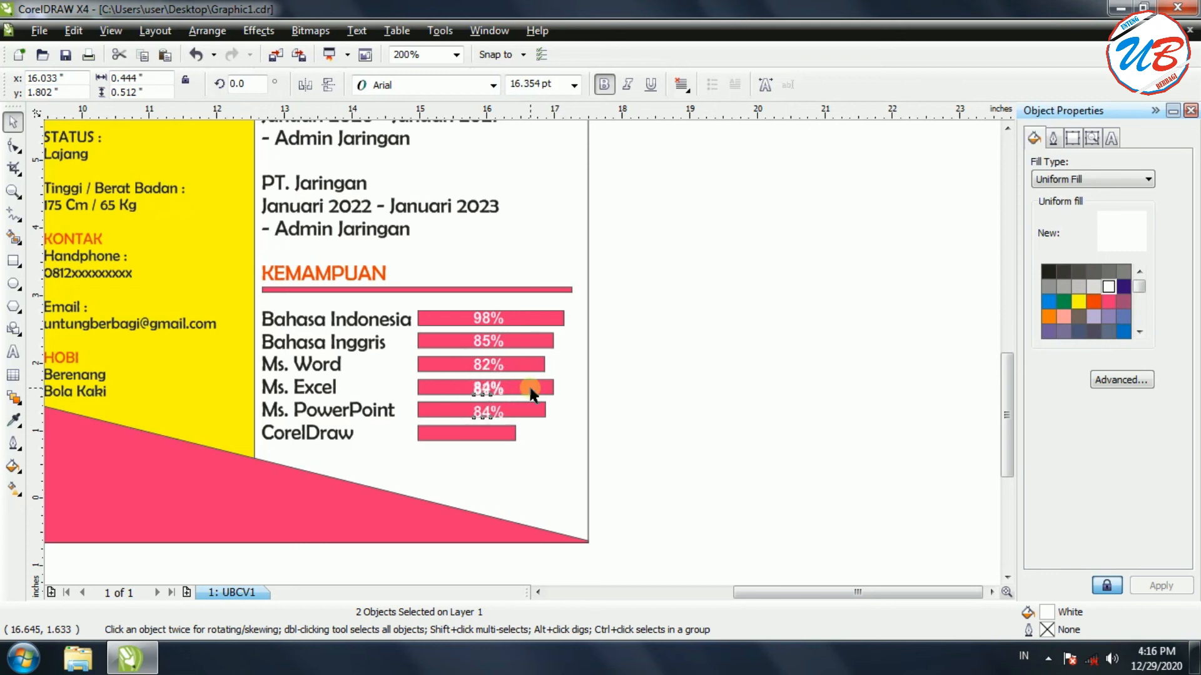
pyautogui.press('Down')
pyautogui.press('Down')
pyautogui.press('Down')
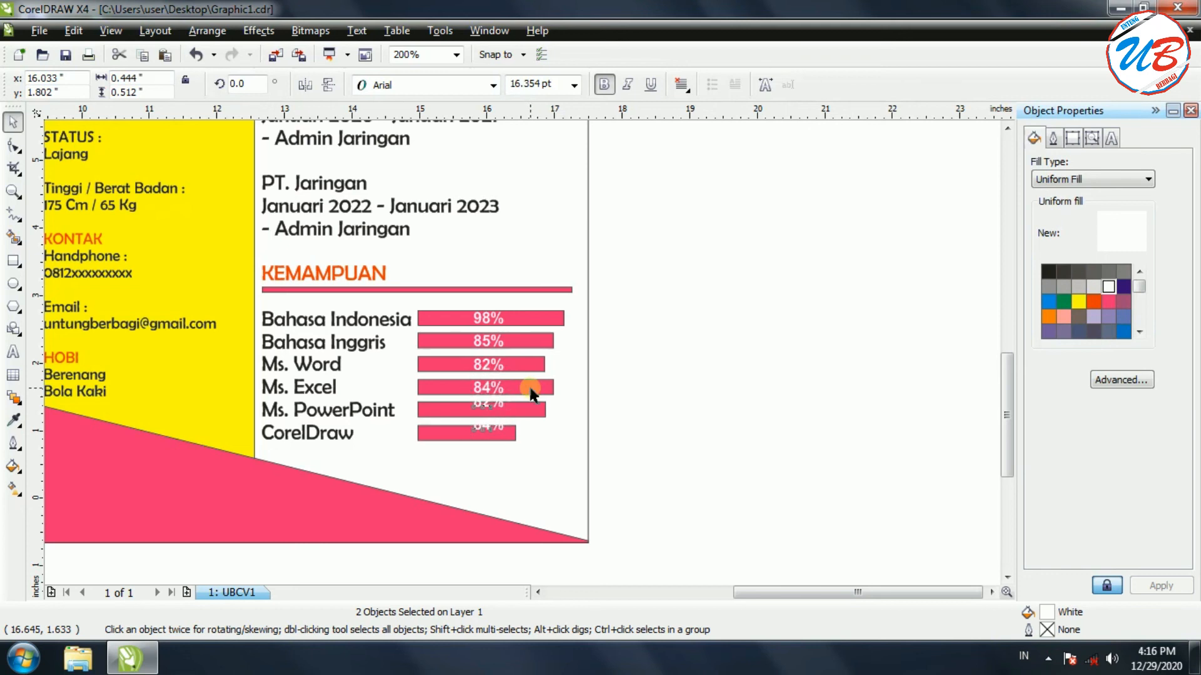
pyautogui.press('Down')
pyautogui.press('Down')
pyautogui.press('Up')
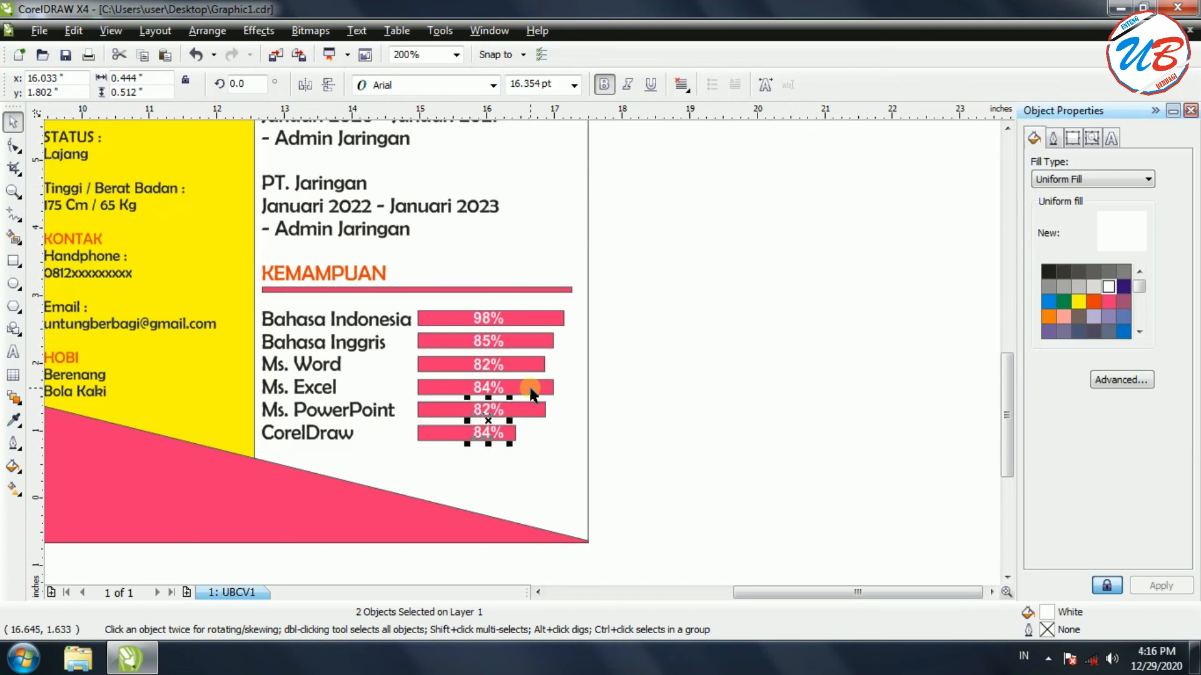
# Edit those labels to 83% for Ms. PowerPoint and 75% for CorelDraw
pyautogui.click(551, 406)
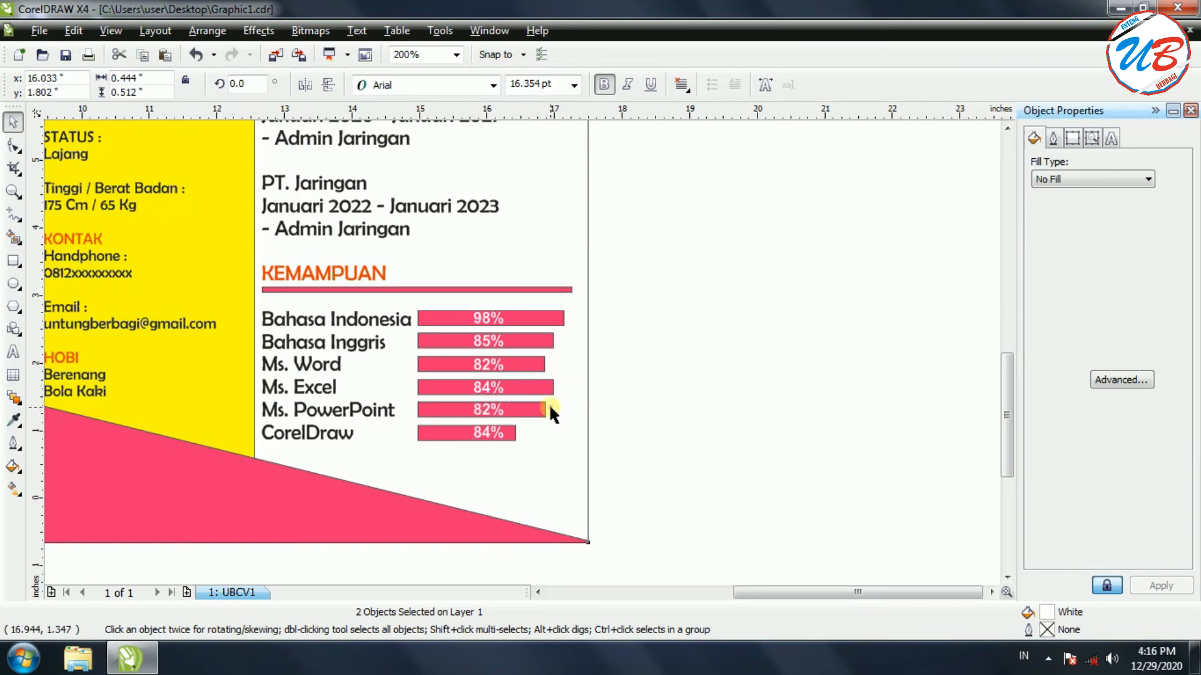
pyautogui.click(486, 413)
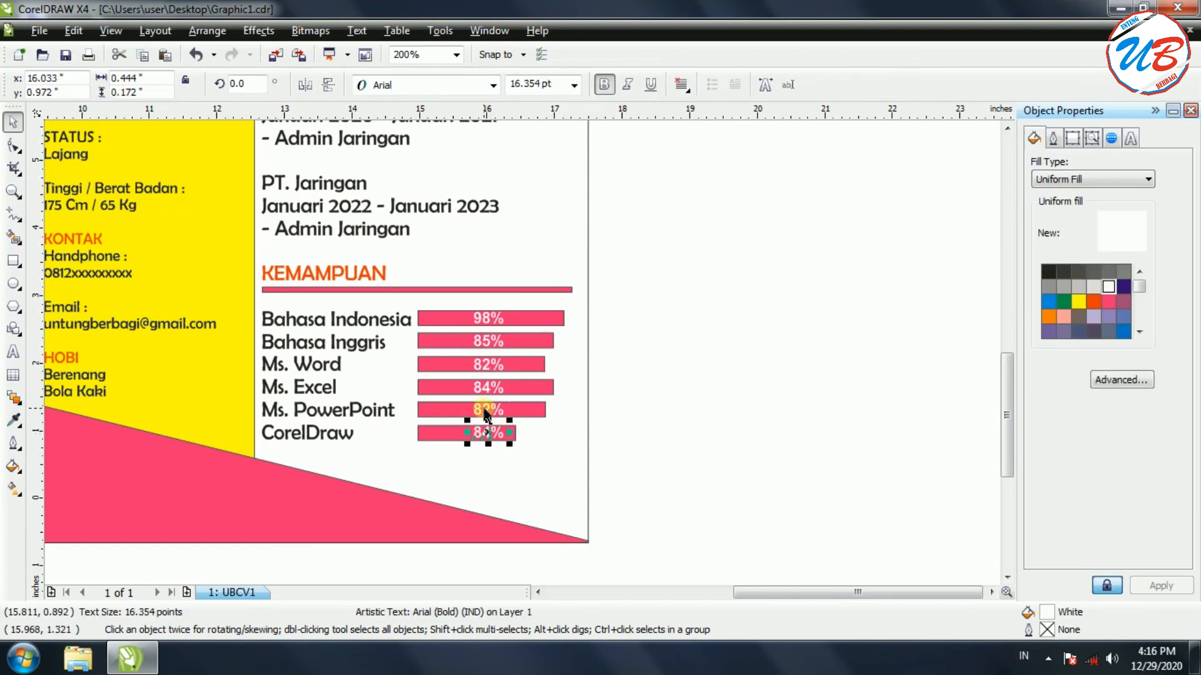
pyautogui.click(486, 409)
pyautogui.doubleClick(485, 408)
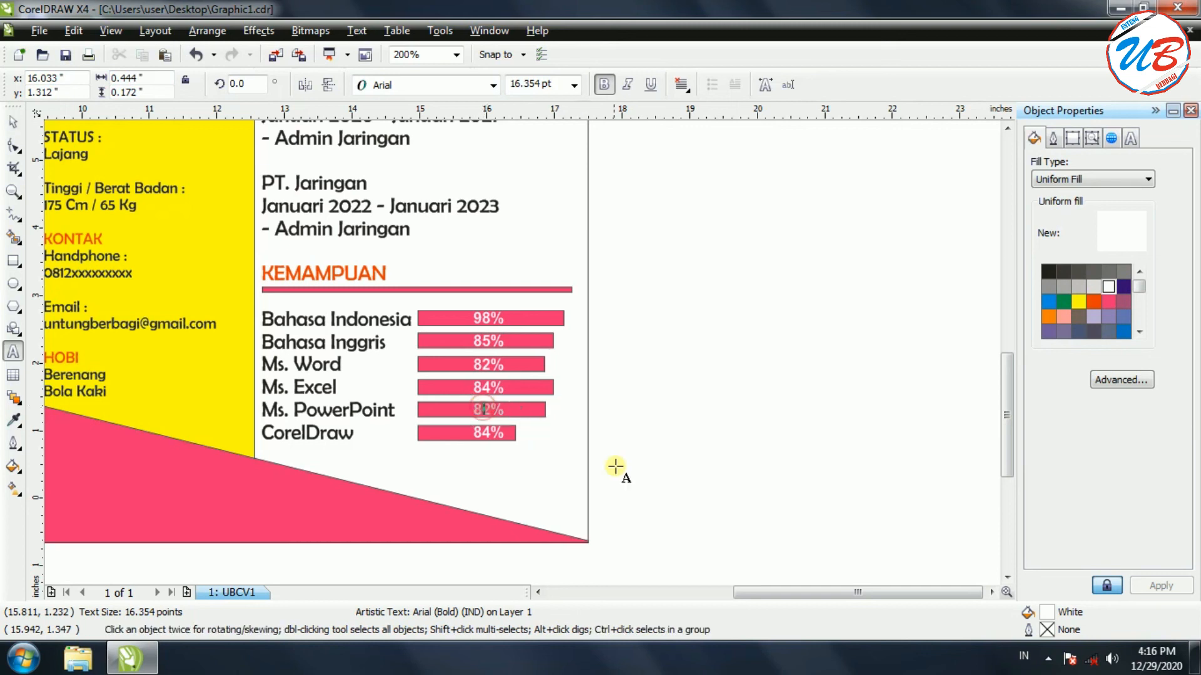
pyautogui.press('BackSpace')
pyautogui.write('3')
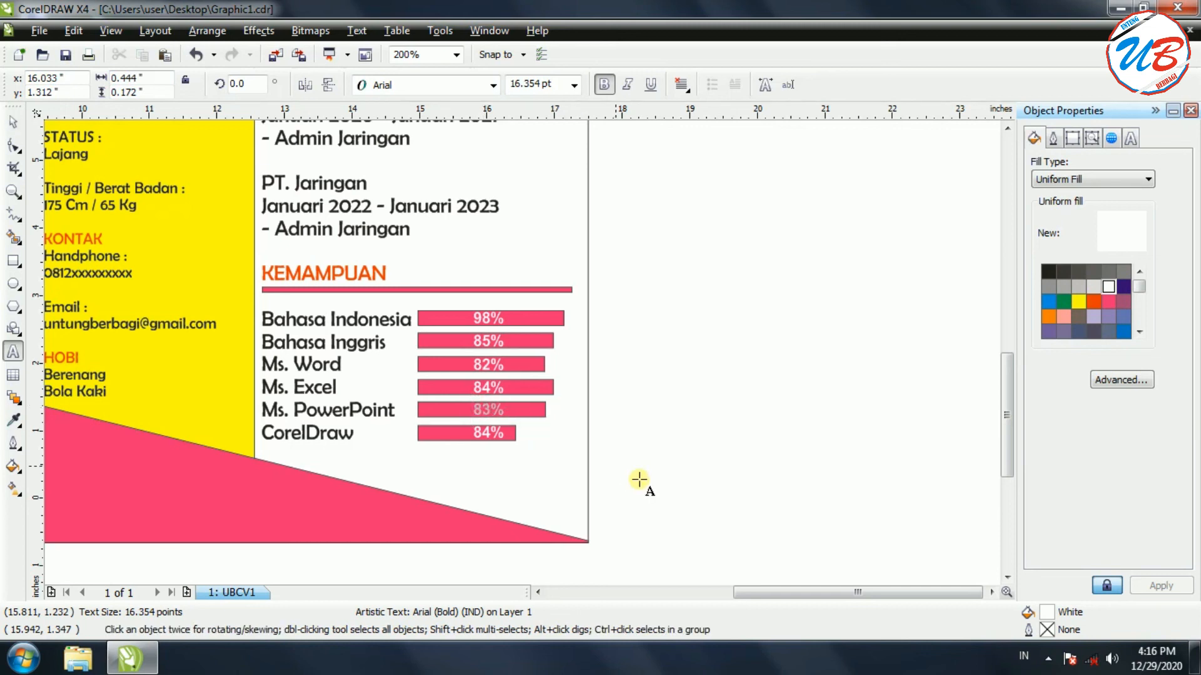
pyautogui.click(480, 434)
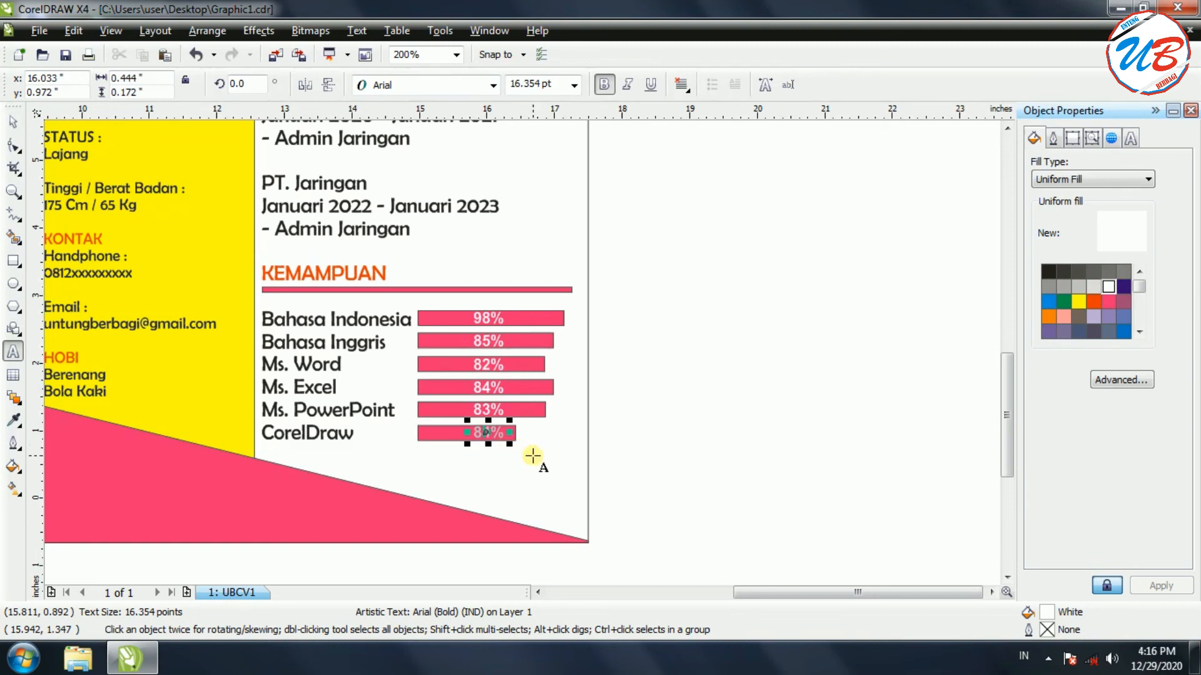
pyautogui.press('BackSpace')
pyautogui.write('75')
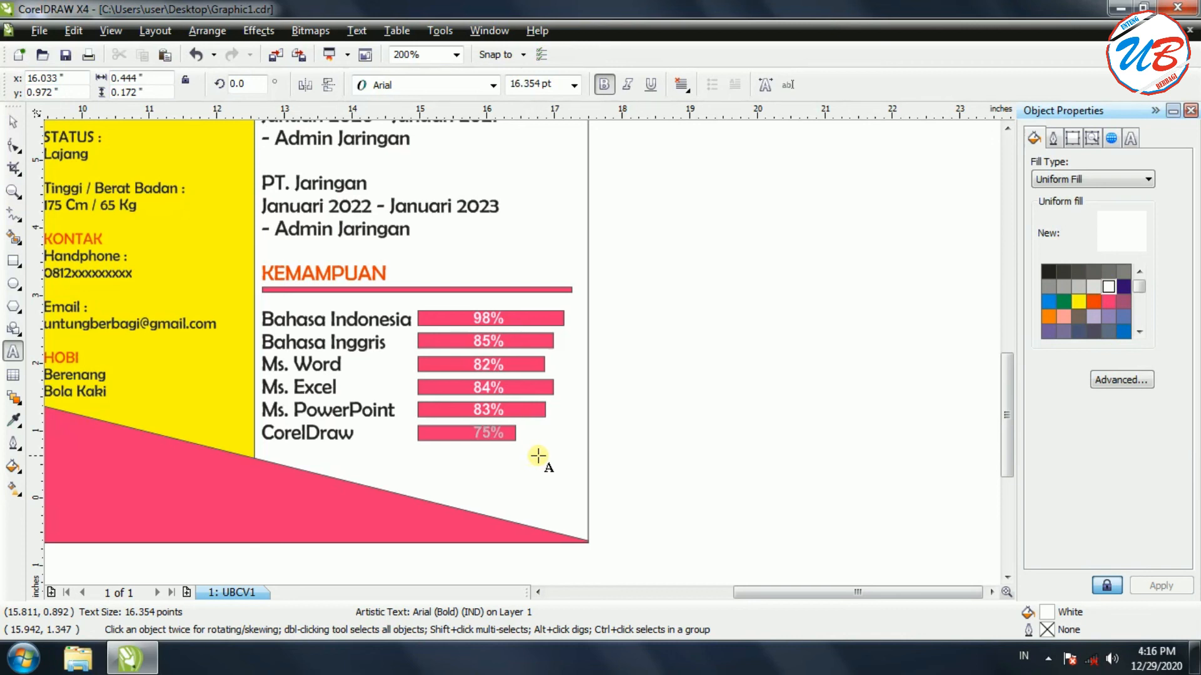
pyautogui.click(675, 454)
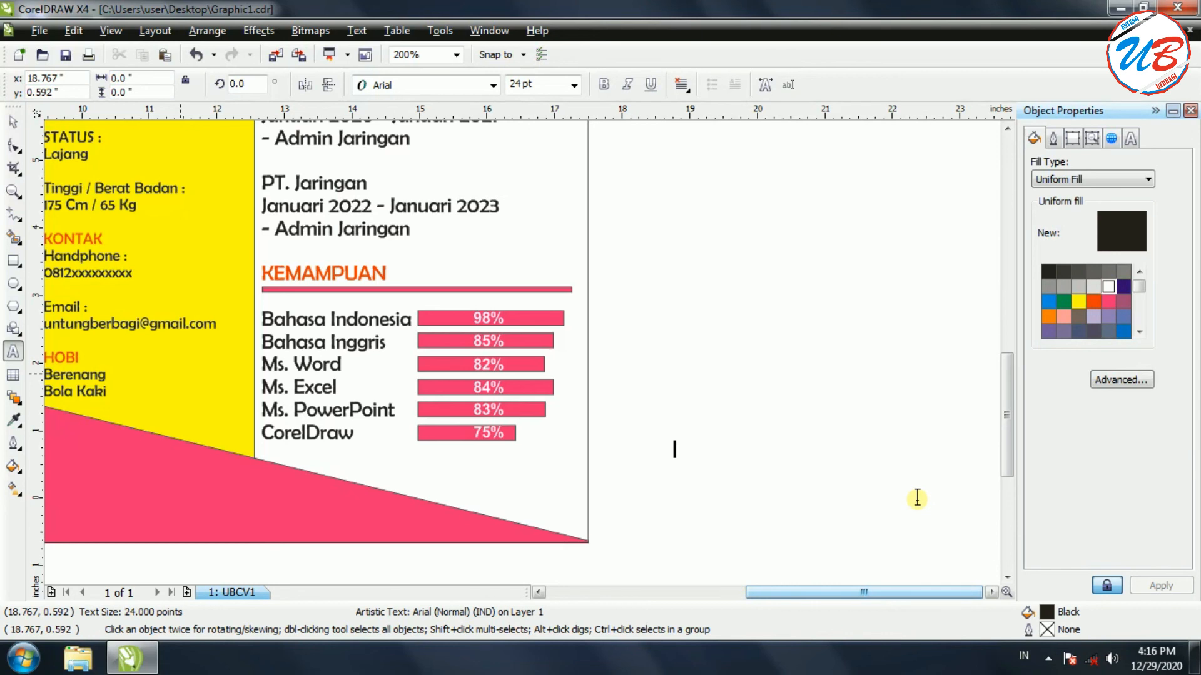
pyautogui.click(14, 121)
pyautogui.press('F3')
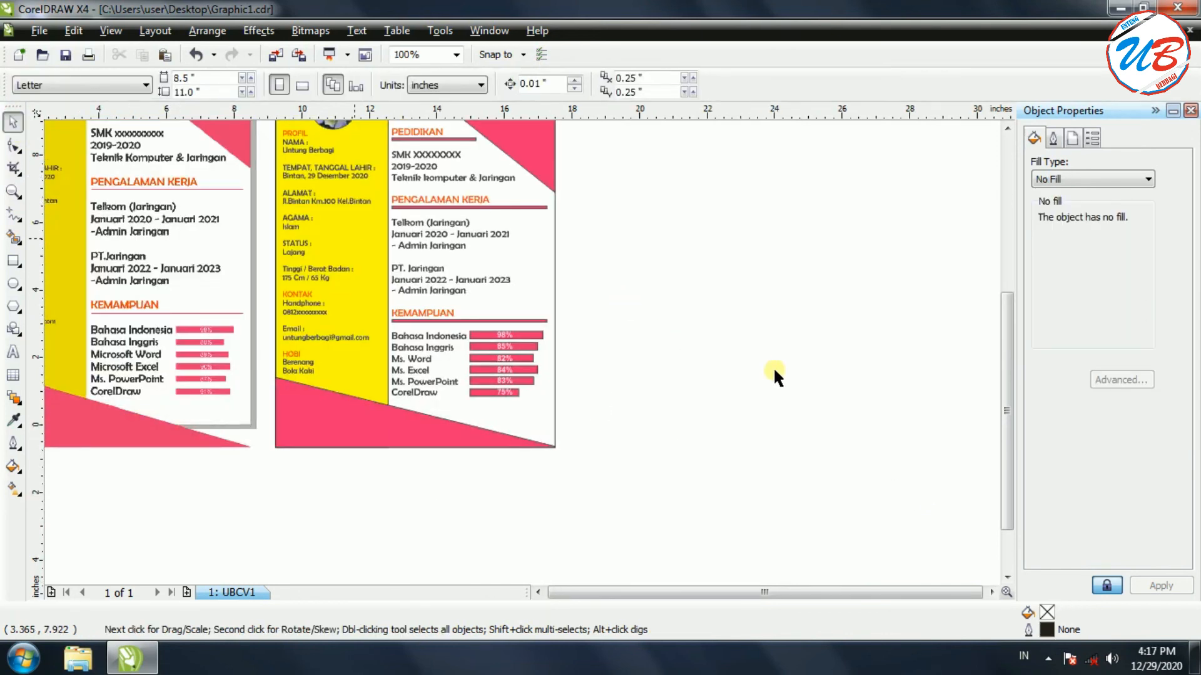
# Marquee-select all 24 objects of the CV design
pyautogui.press('F3')
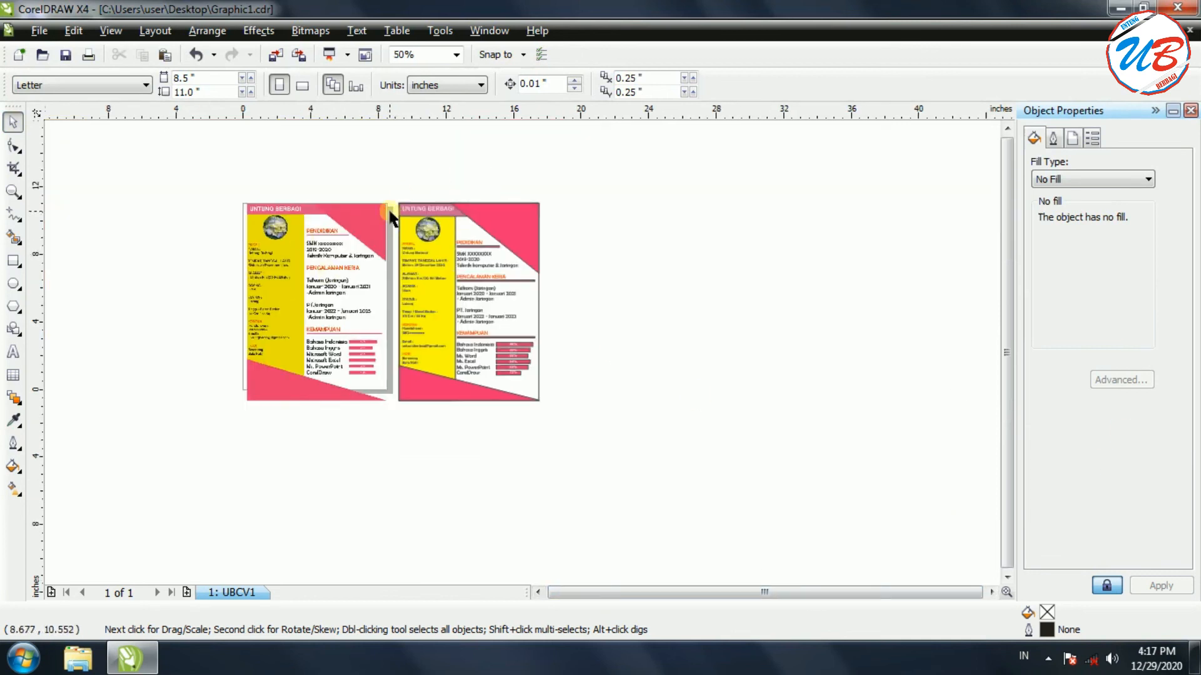
pyautogui.click(283, 259)
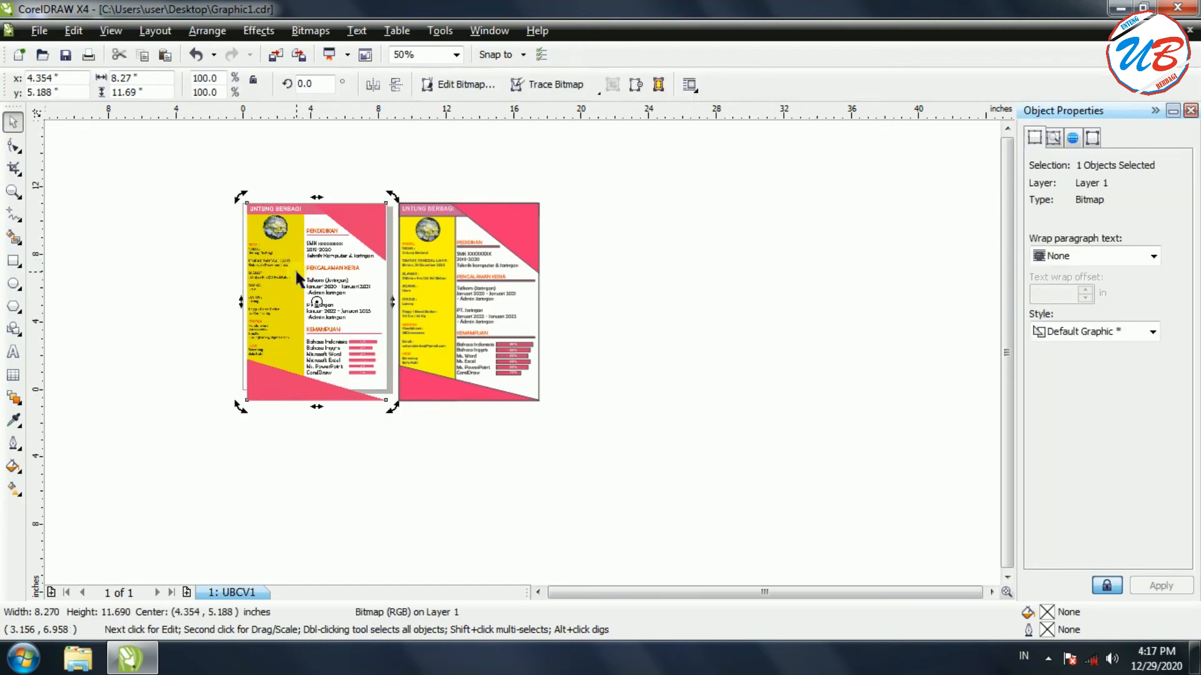
pyautogui.rightClick(298, 277)
pyautogui.click(365, 326)
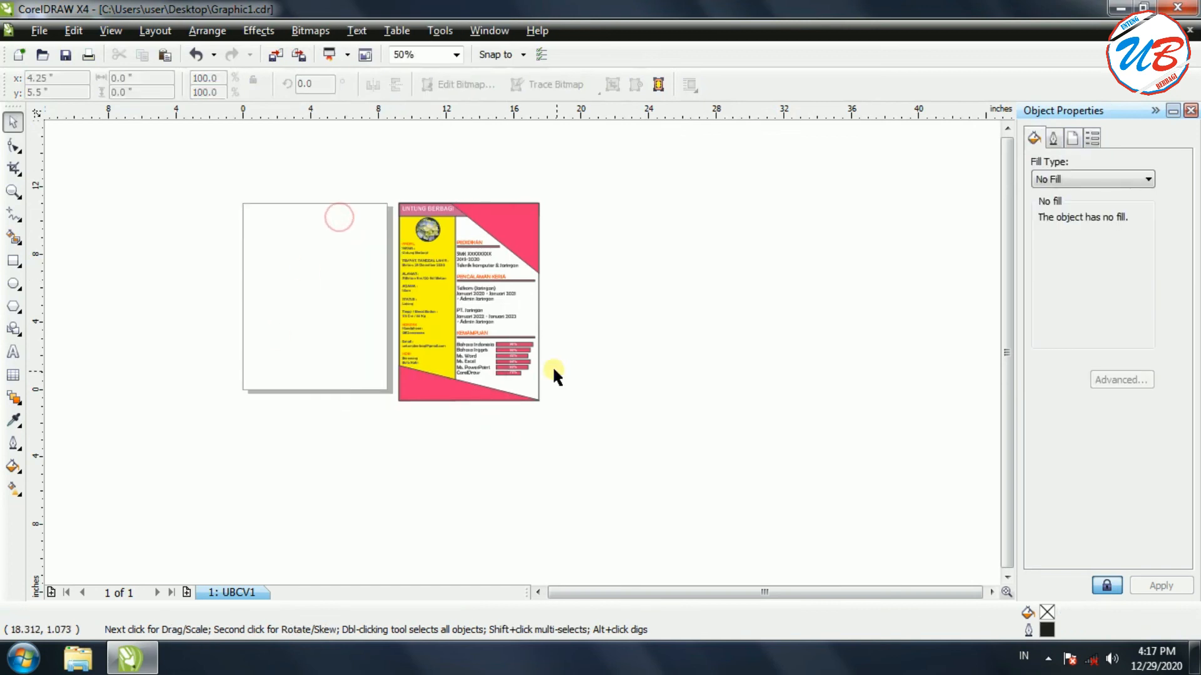
pyautogui.scroll(2, 521, 354)
pyautogui.scroll(-2, 522, 354)
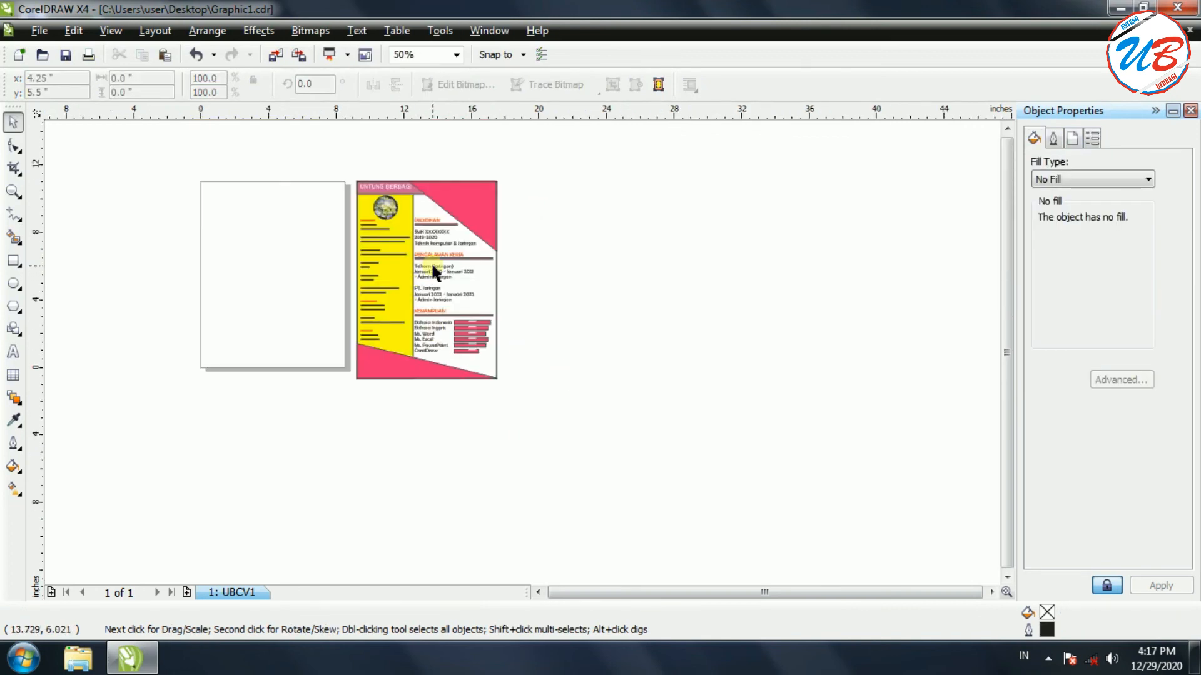
pyautogui.moveTo(387, 213); pyautogui.dragTo(542, 402)
pyautogui.scroll(1, 522, 360)
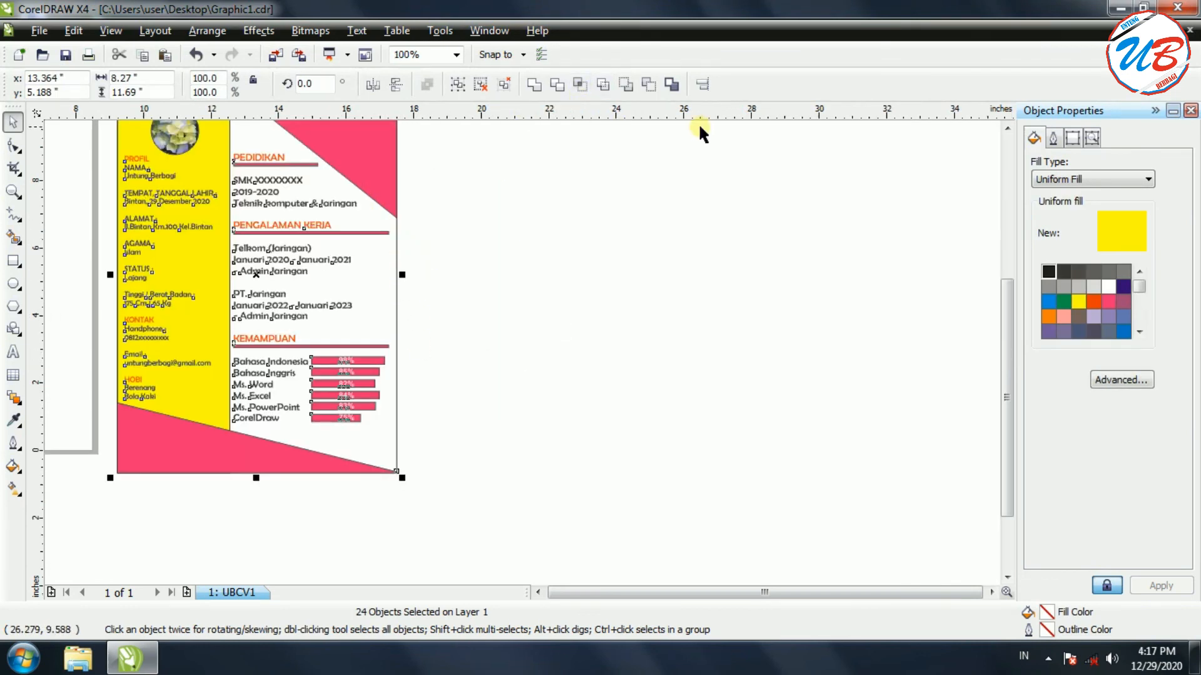
# Set the outline pen width to None for all selected CV objects
pyautogui.click(13, 445)
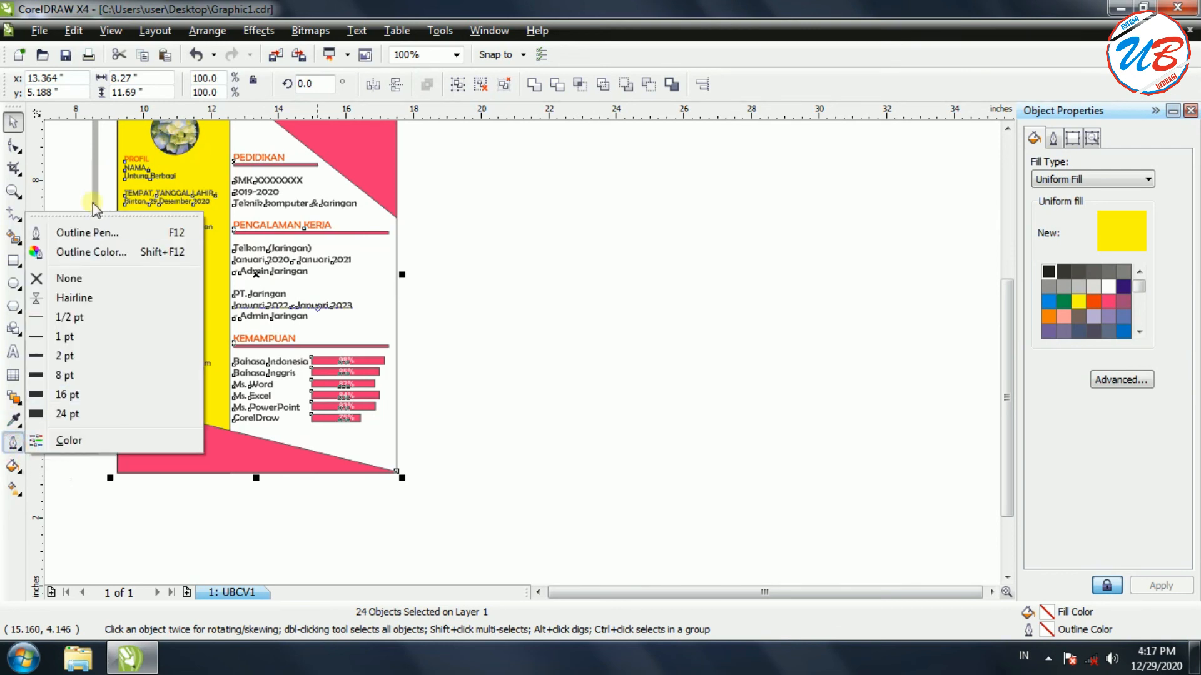
pyautogui.click(89, 234)
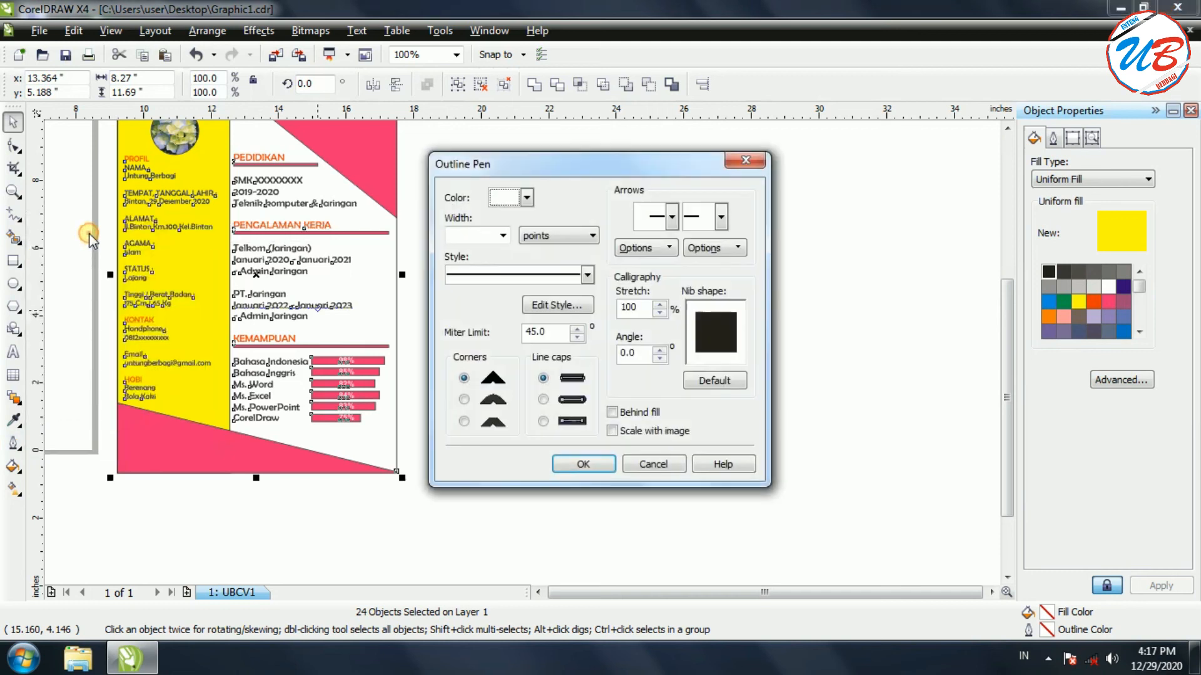
pyautogui.click(503, 236)
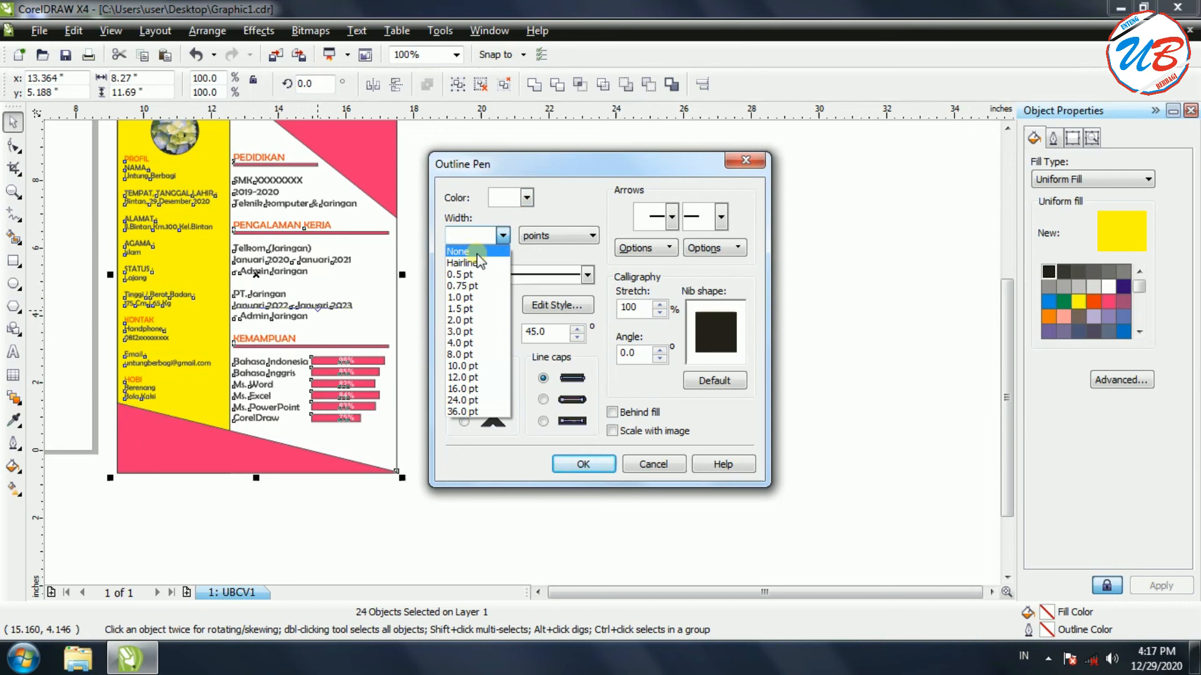
pyautogui.click(476, 252)
pyautogui.click(574, 466)
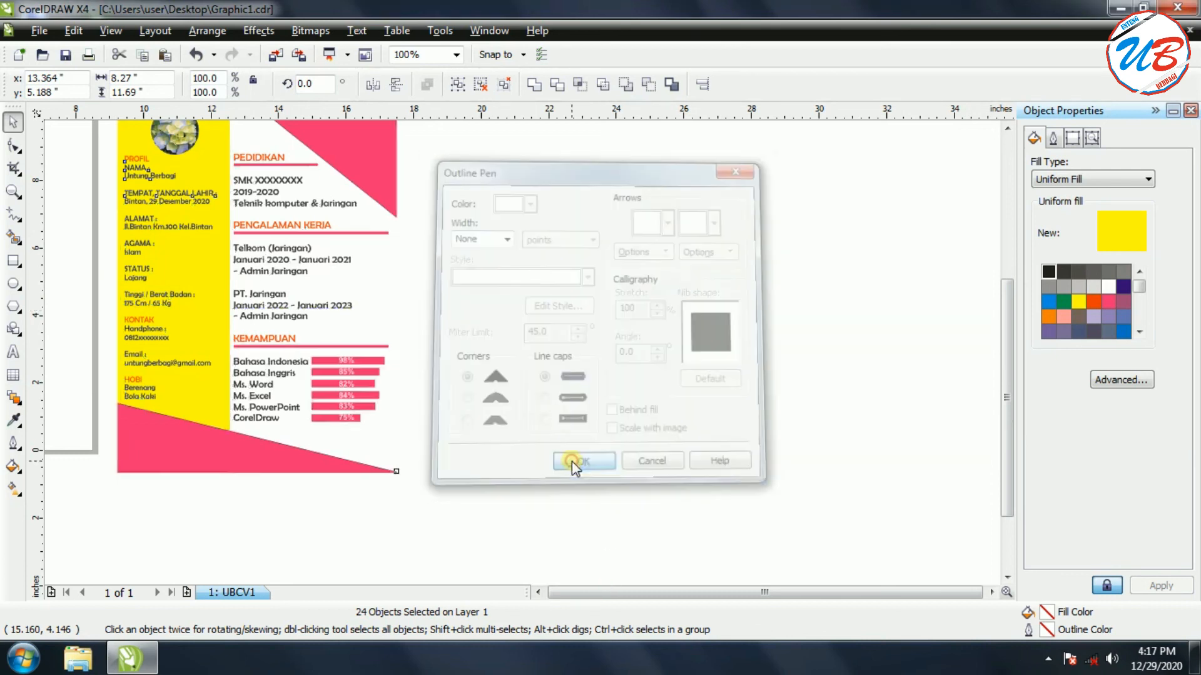
# Deselect everything and scroll around the page to check the outline-free CV
pyautogui.click(531, 385)
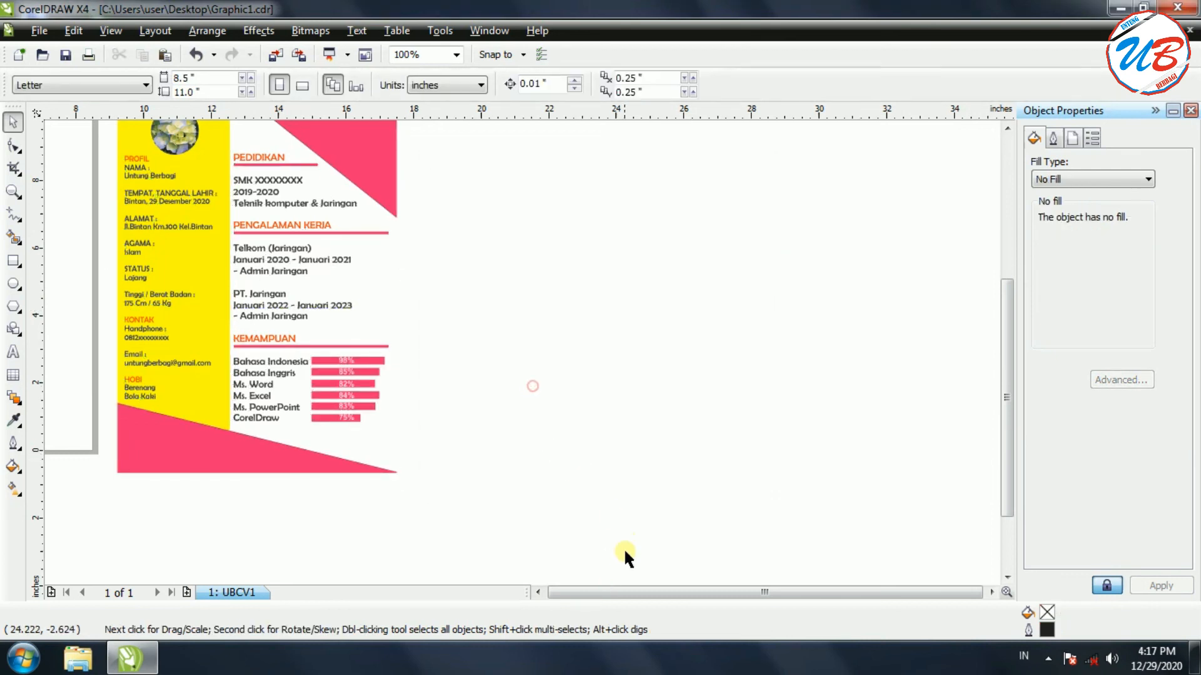
pyautogui.click(538, 591)
pyautogui.scroll(1, 654, 397)
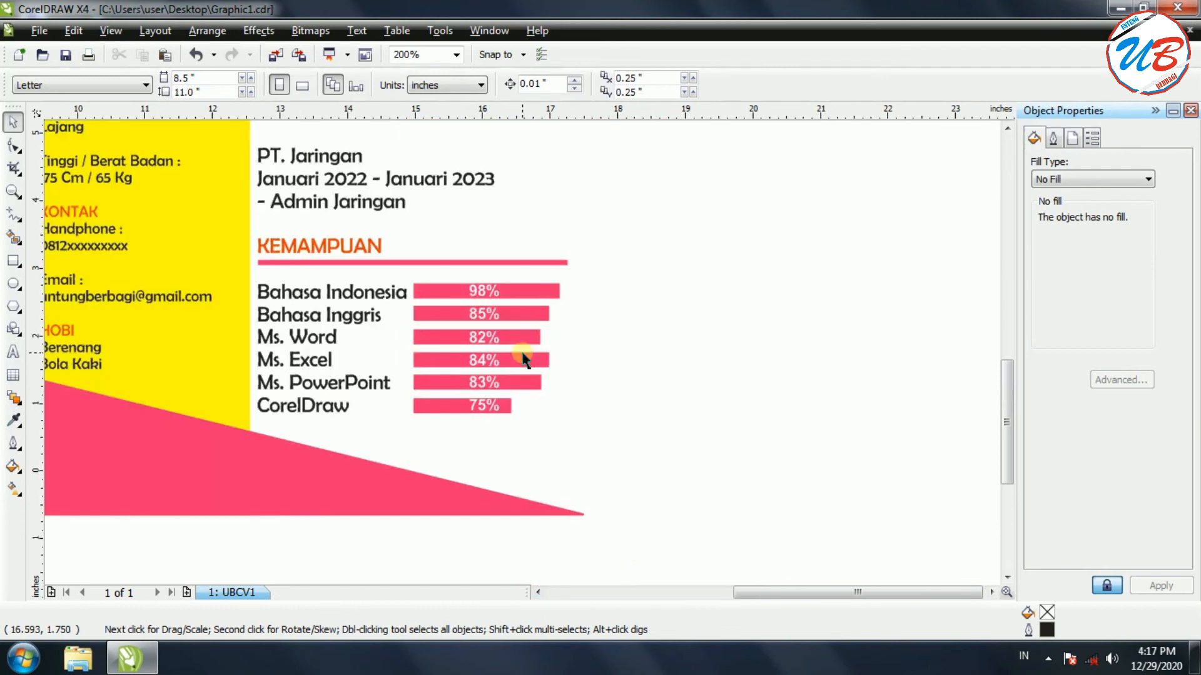
pyautogui.click(727, 592)
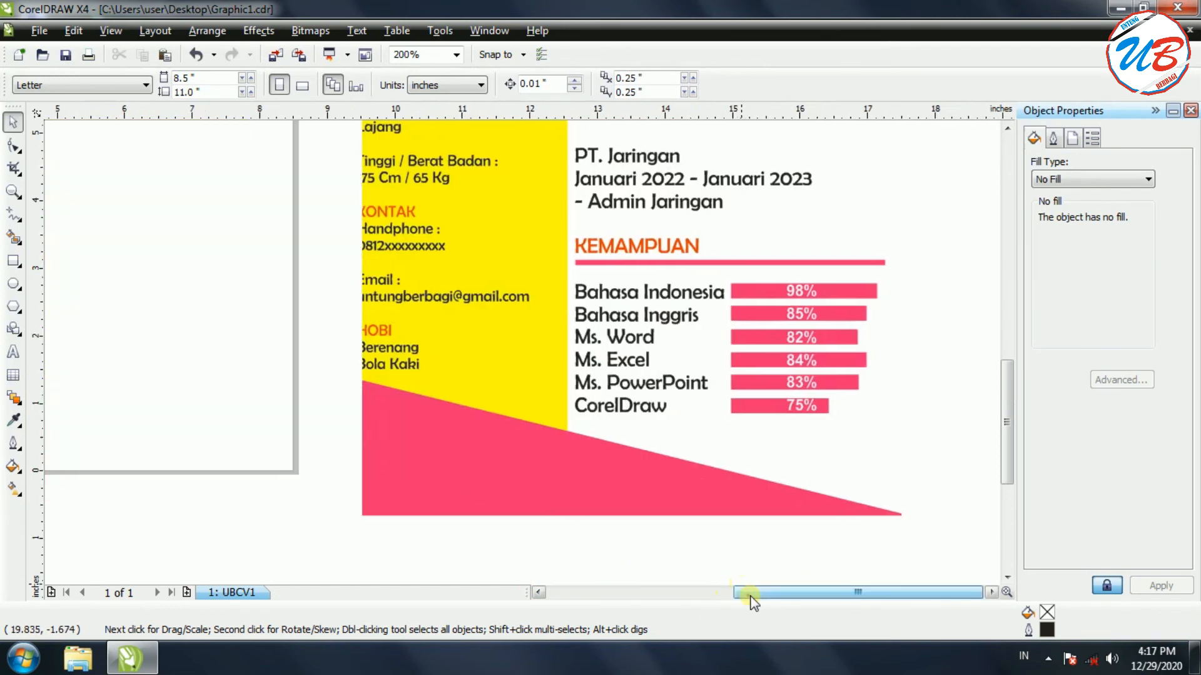
pyautogui.moveTo(730, 594); pyautogui.dragTo(747, 601)
pyautogui.moveTo(1003, 439); pyautogui.dragTo(1021, 360)
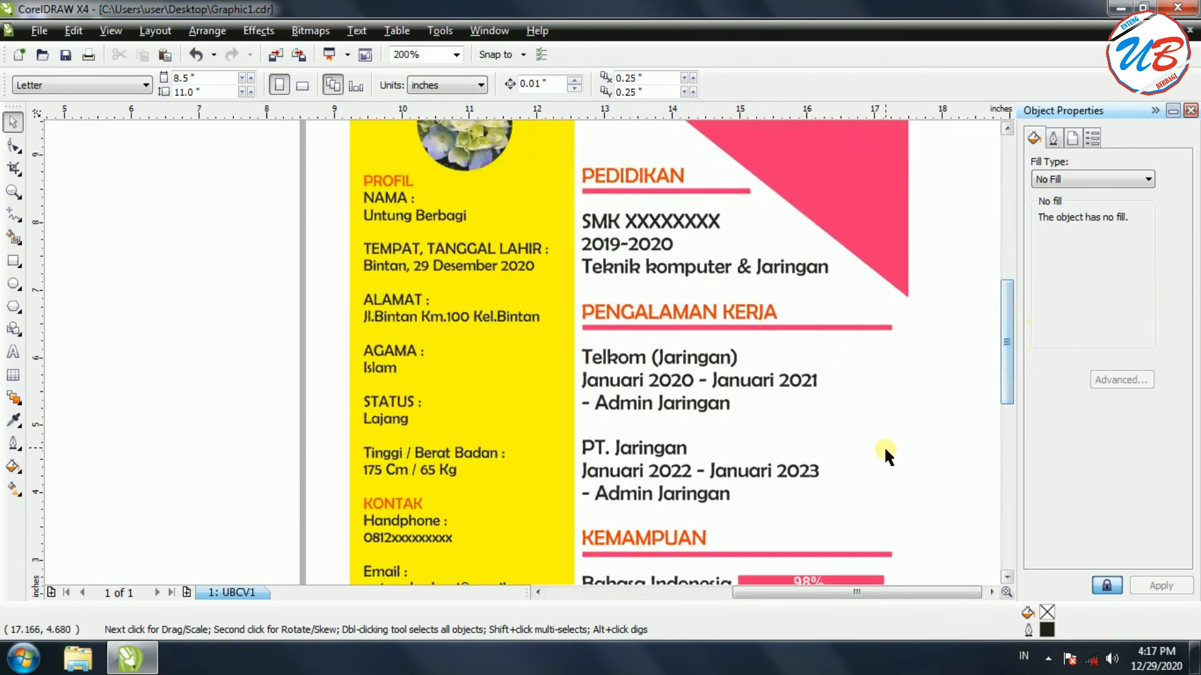
pyautogui.scroll(-2, 884, 448)
pyautogui.scroll(1, 521, 349)
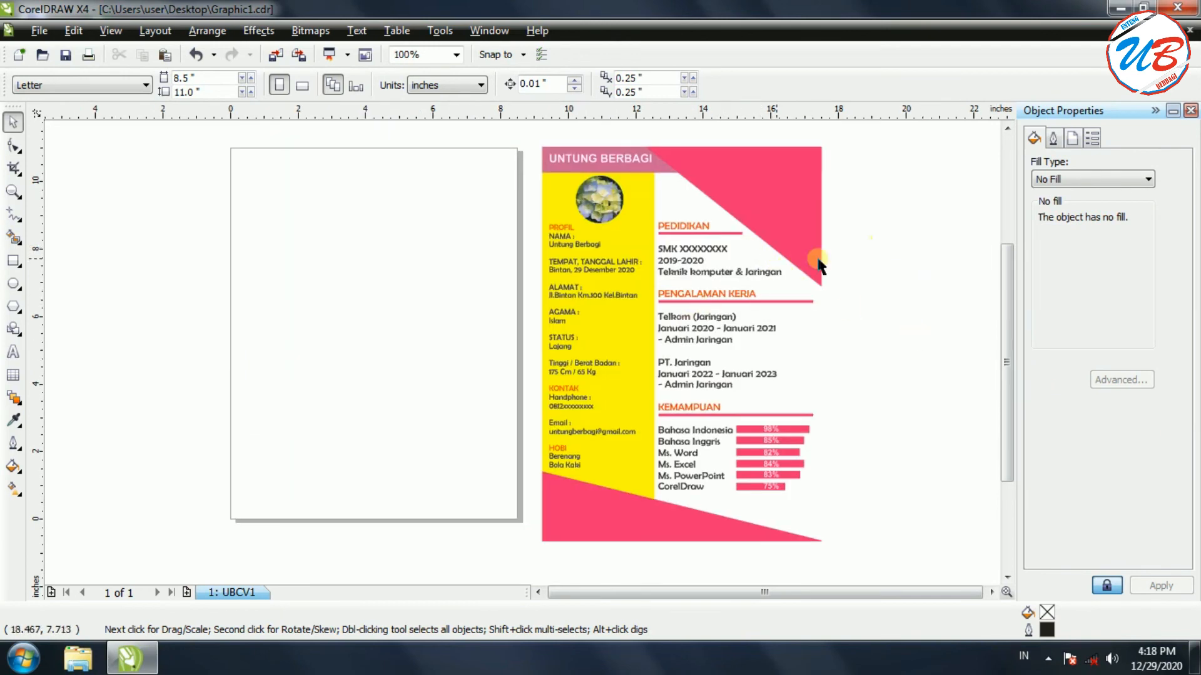
# Save the CV, export it to the Desktop as PNG Graphic1, and minimise CorelDRAW
pyautogui.click(40, 31)
pyautogui.click(60, 146)
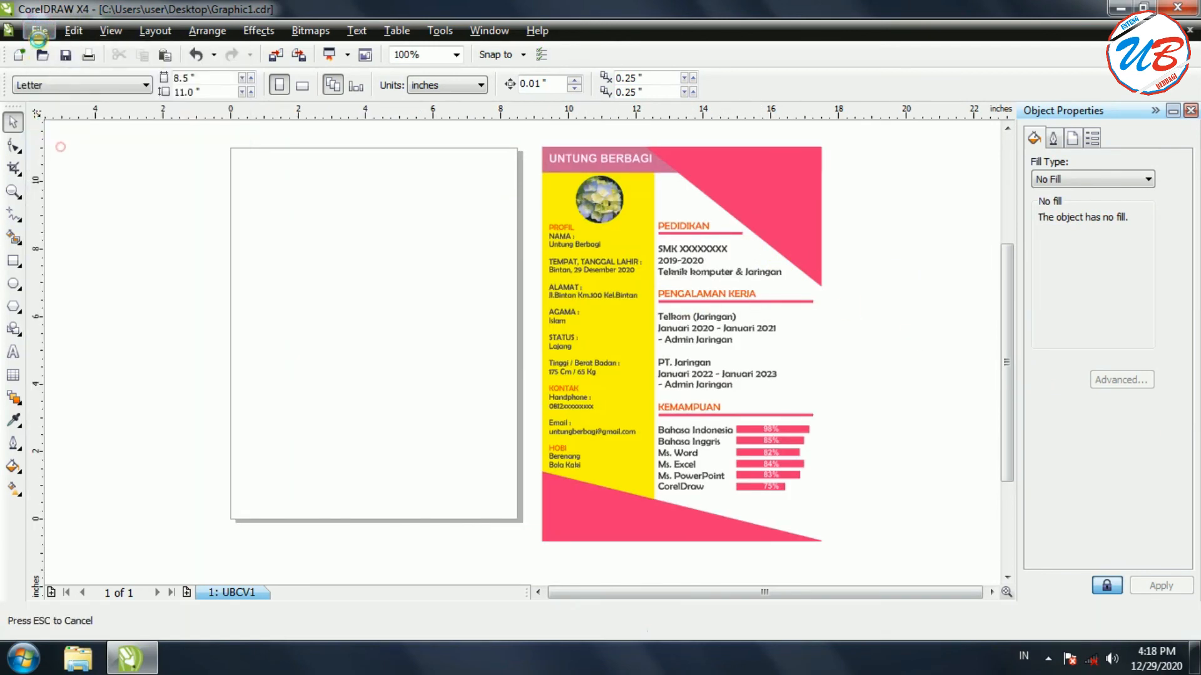
pyautogui.click(40, 33)
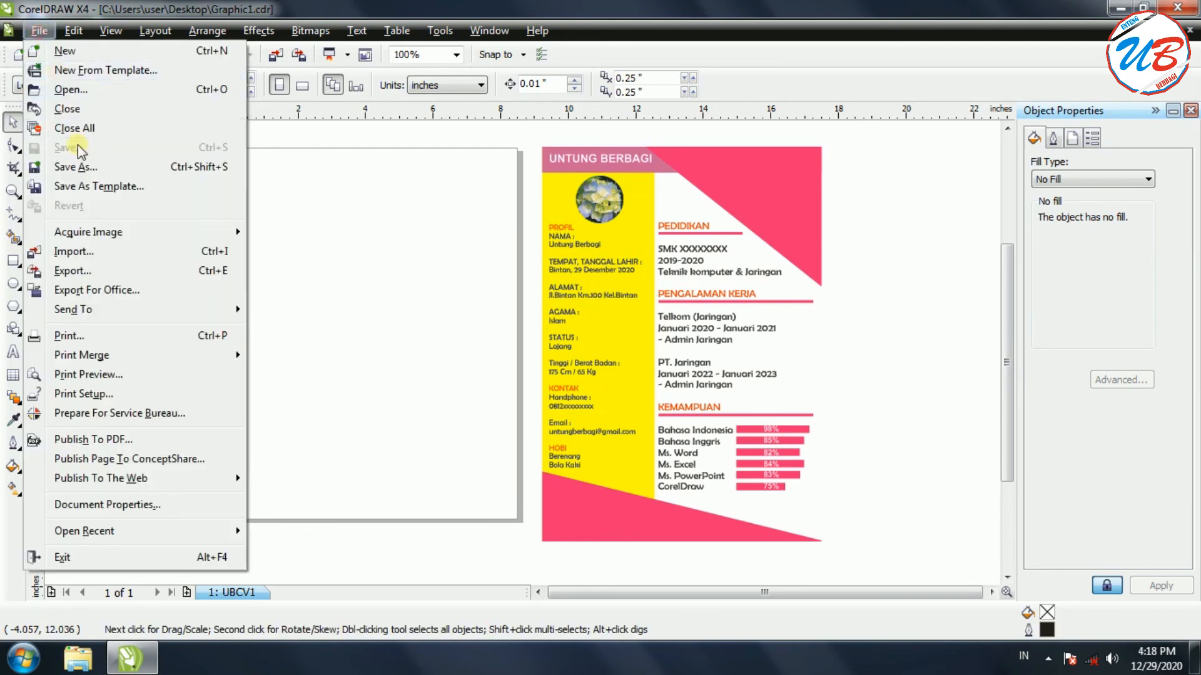
pyautogui.click(72, 271)
pyautogui.click(338, 452)
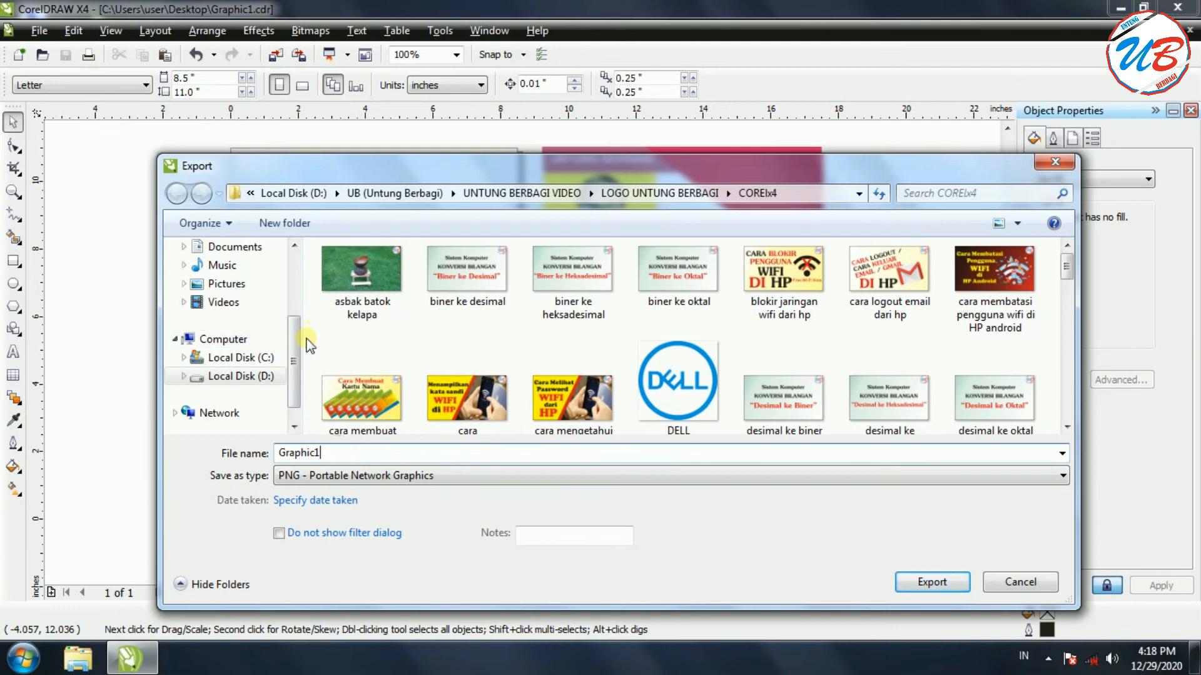
pyautogui.scroll(3, 294, 350)
pyautogui.click(224, 272)
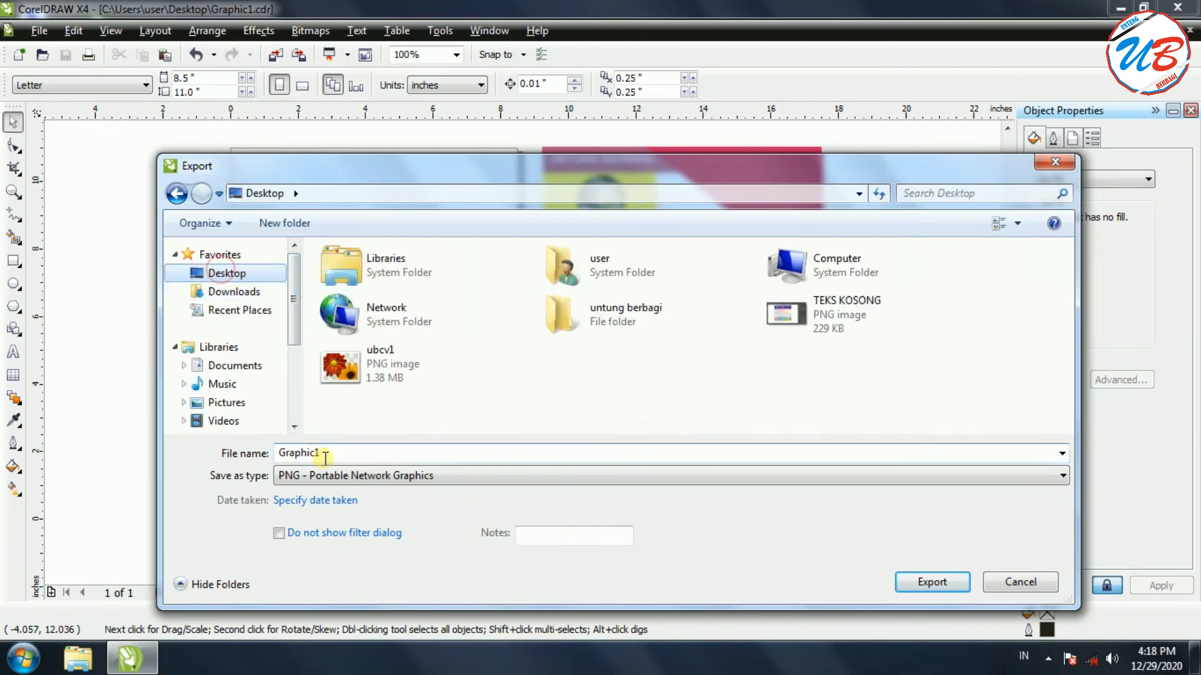
pyautogui.click(934, 574)
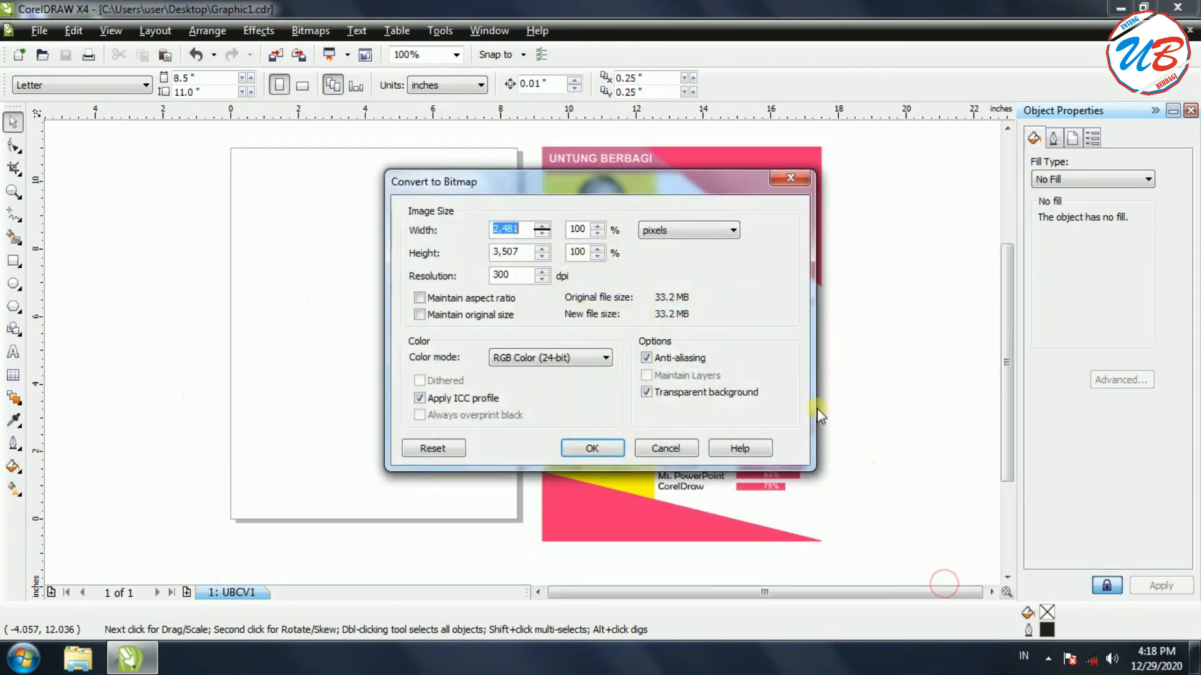
pyautogui.click(612, 445)
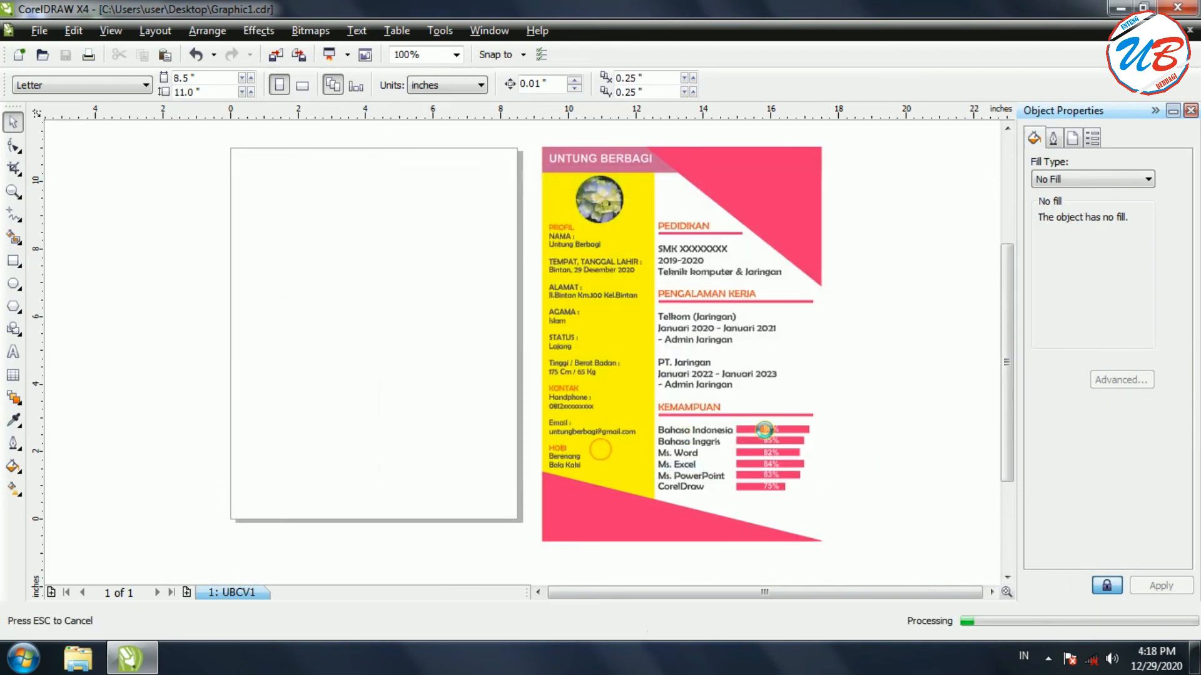
pyautogui.click(600, 468)
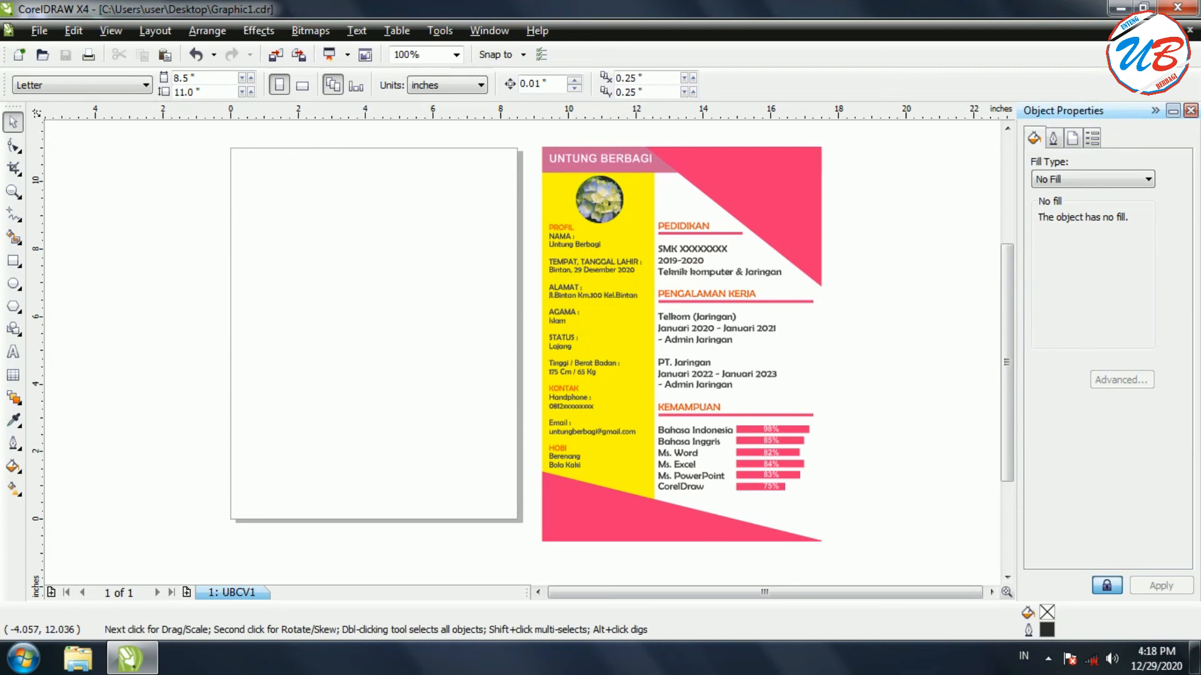
pyautogui.click(1117, 8)
# Open the exported Graphic1 PNG from the desktop in Windows Photo Viewer
pyautogui.click(103, 95)
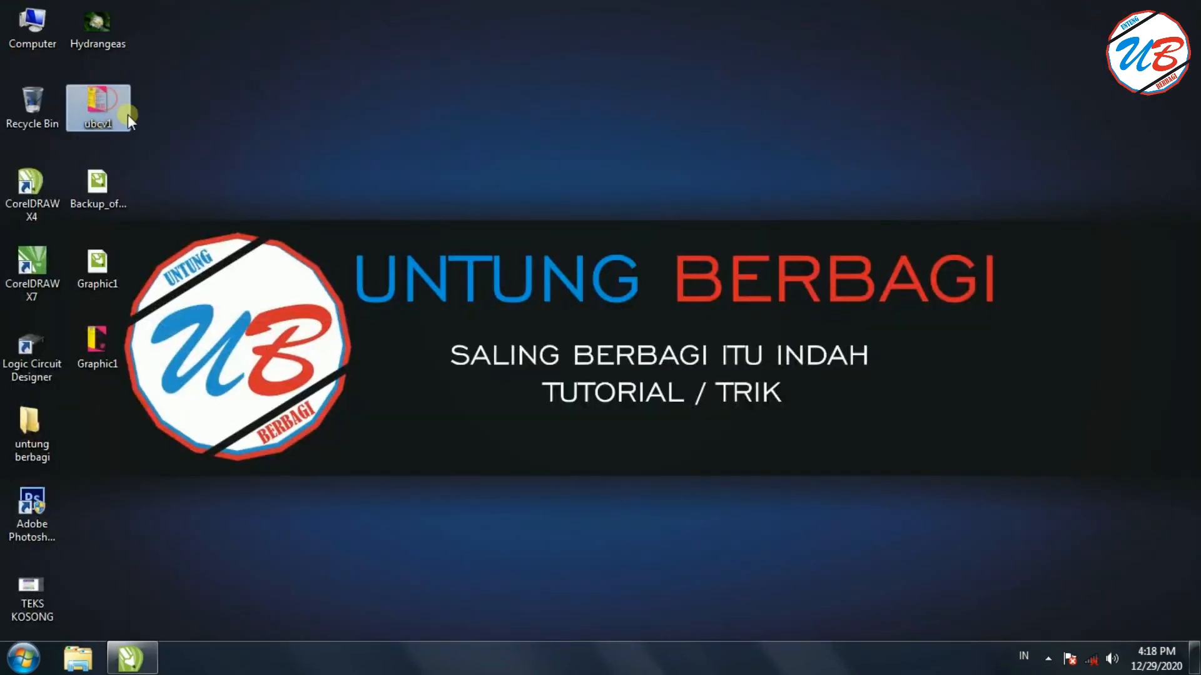
pyautogui.click(106, 350)
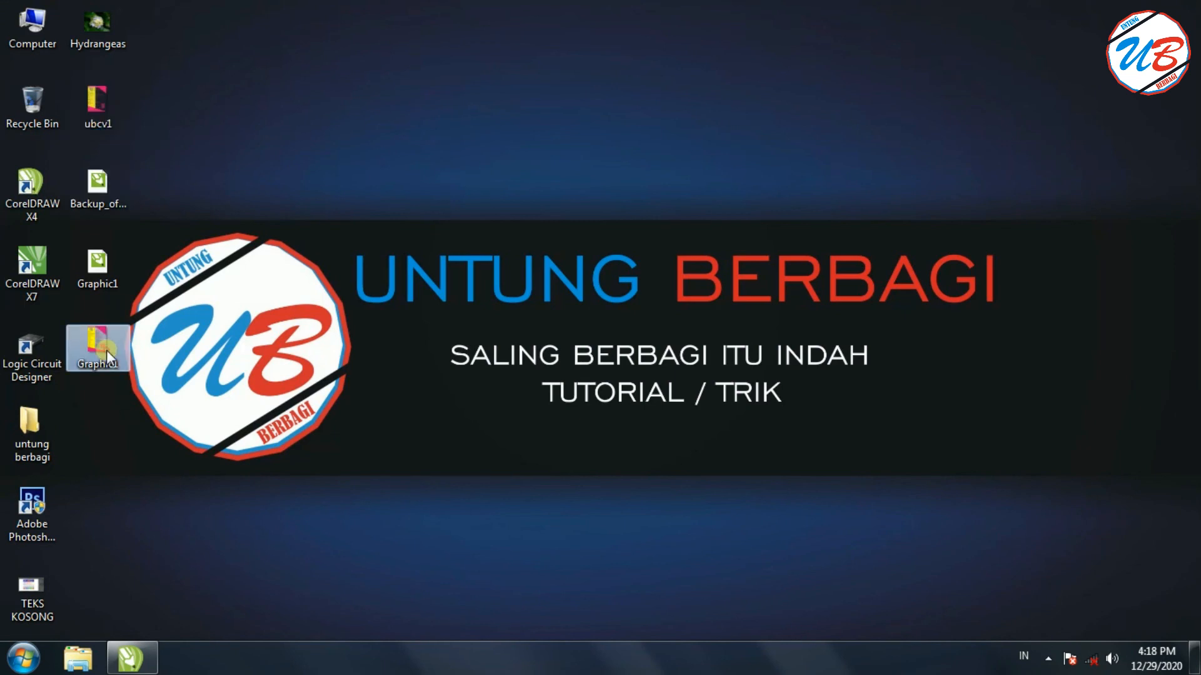
pyautogui.doubleClick(106, 350)
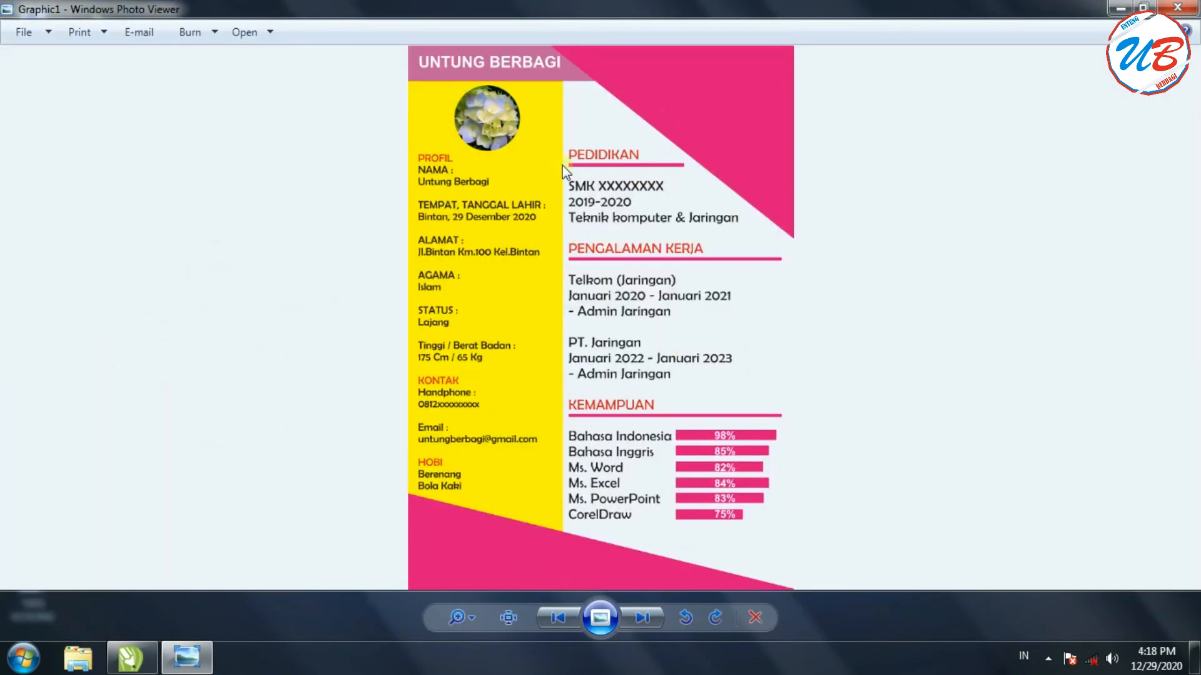